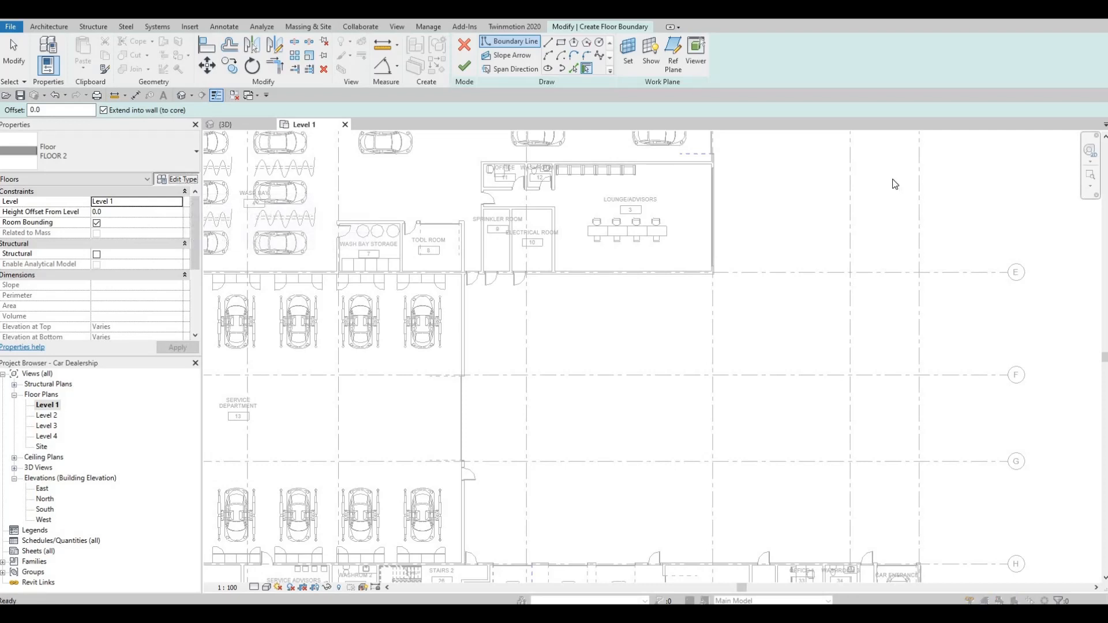
Duplicate the floor type as FLOOR 3 and open its layer structure for editing
{"action": "left_click", "coordinate": [837, 129]}
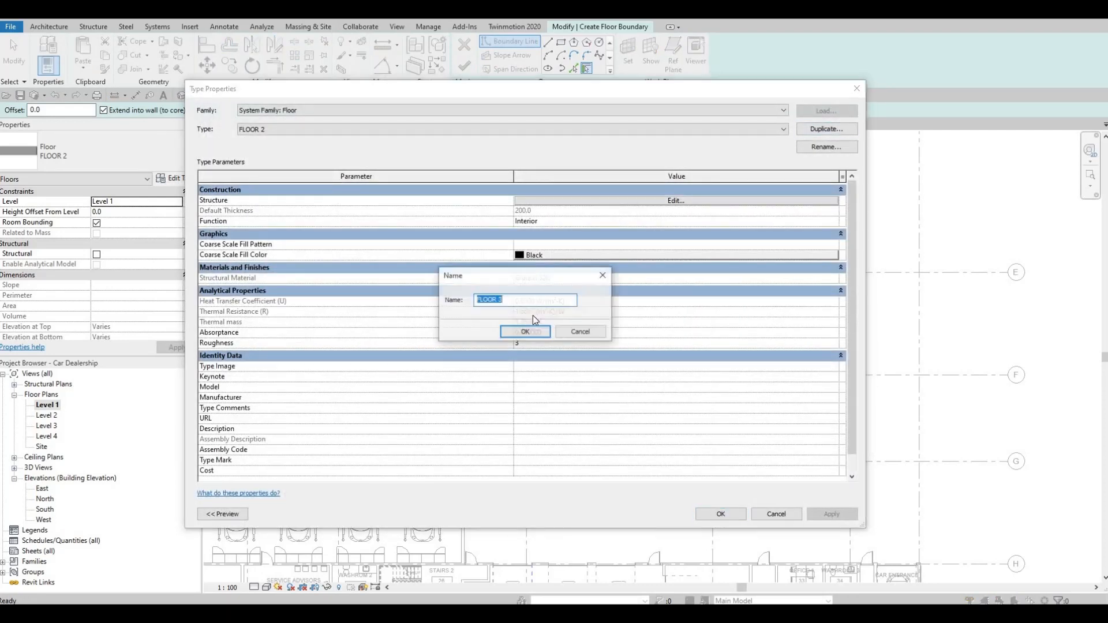
{"action": "key", "text": "Return"}
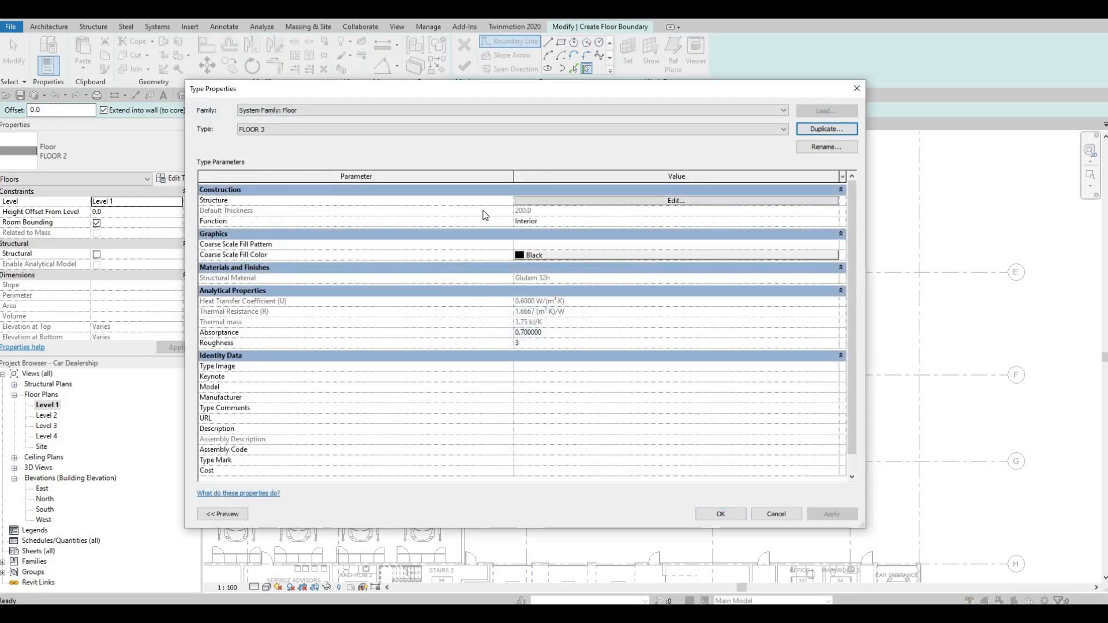
{"action": "left_click", "coordinate": [526, 200]}
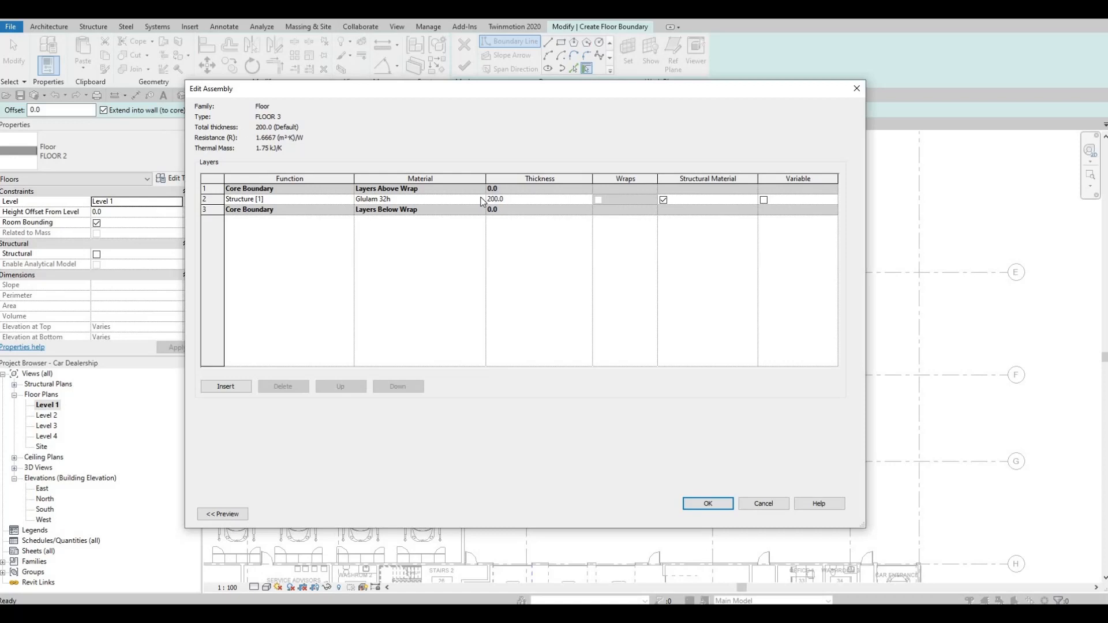
Assign Concrete, Aerated from the AEC concrete materials to the structure layer and accept the floor type settings
{"action": "left_click", "coordinate": [481, 199]}
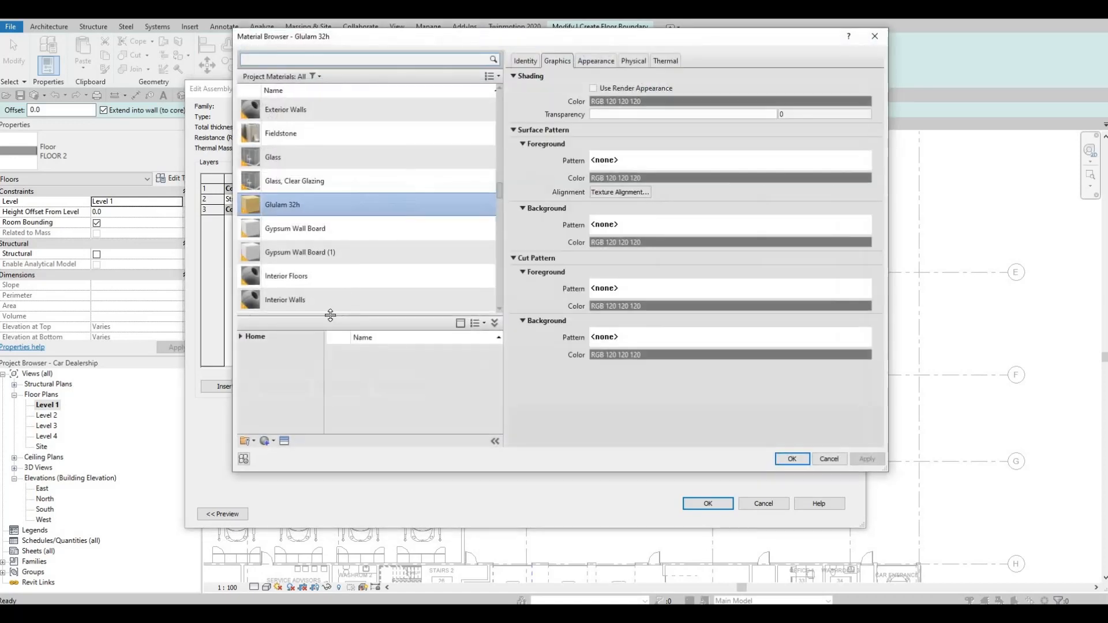
{"action": "left_click", "coordinate": [240, 337]}
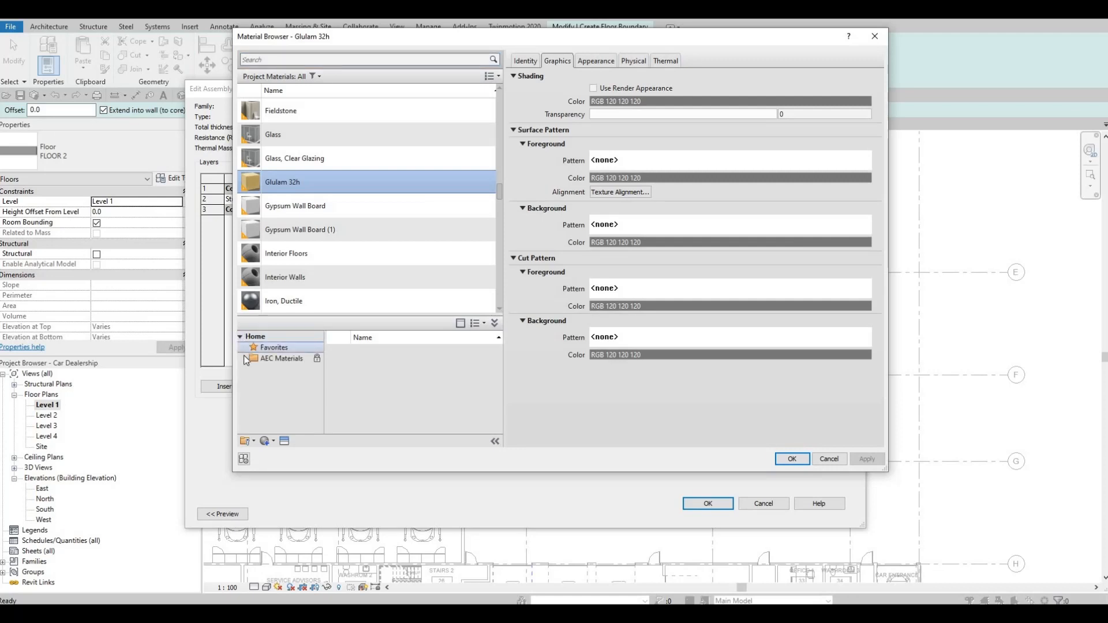
{"action": "left_click", "coordinate": [246, 359]}
{"action": "scroll", "coordinate": [291, 386], "scroll_direction": "down", "scroll_amount": 3}
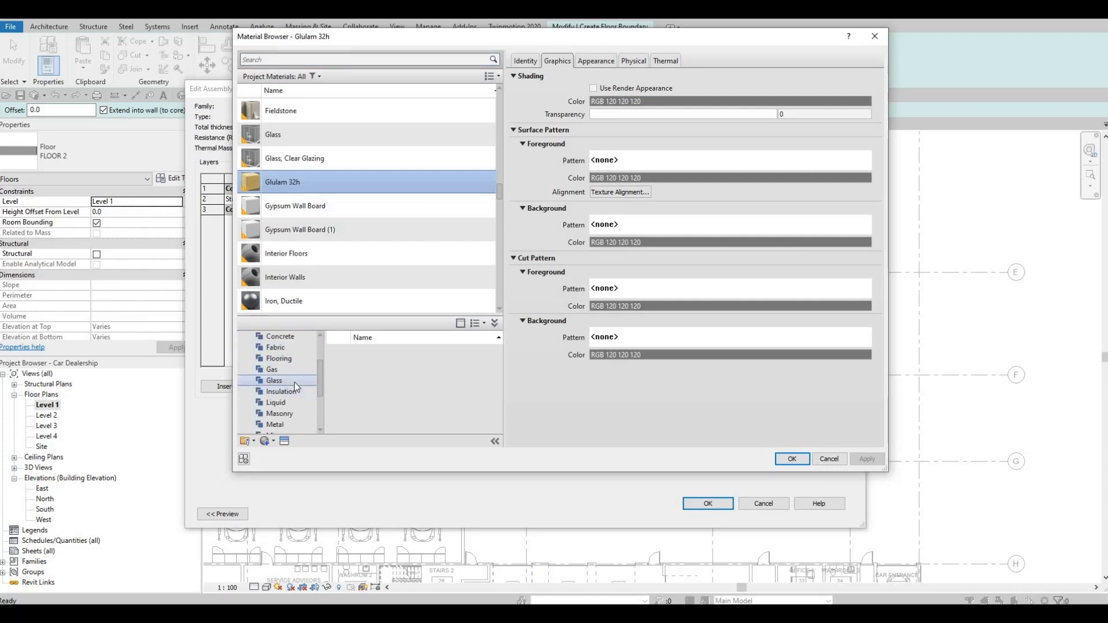
{"action": "scroll", "coordinate": [288, 378], "scroll_direction": "up", "scroll_amount": 3}
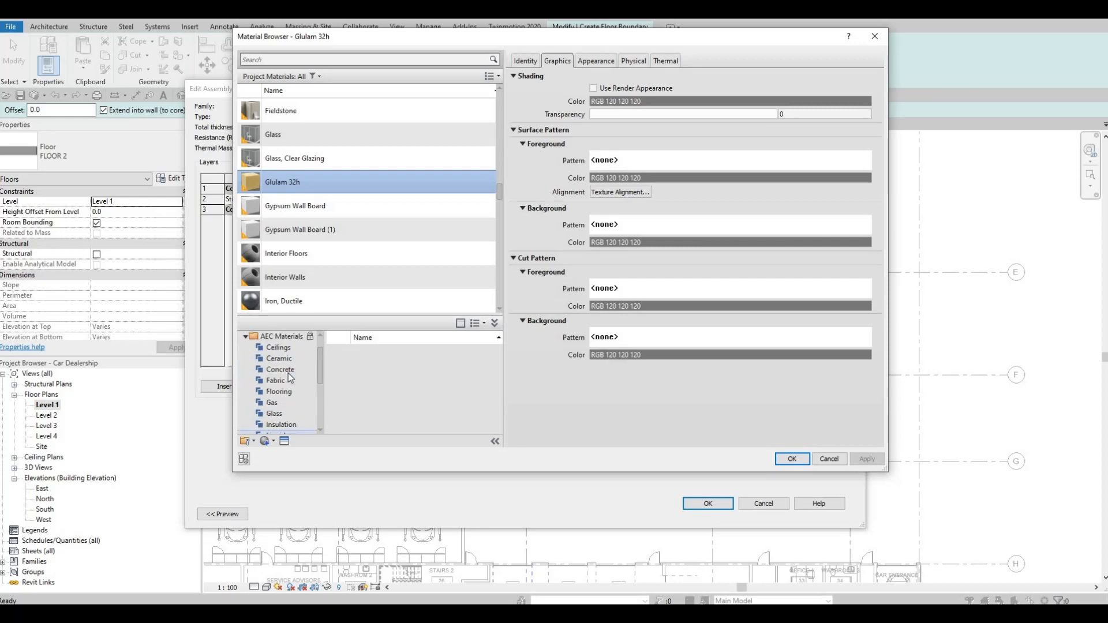
{"action": "left_click", "coordinate": [281, 370]}
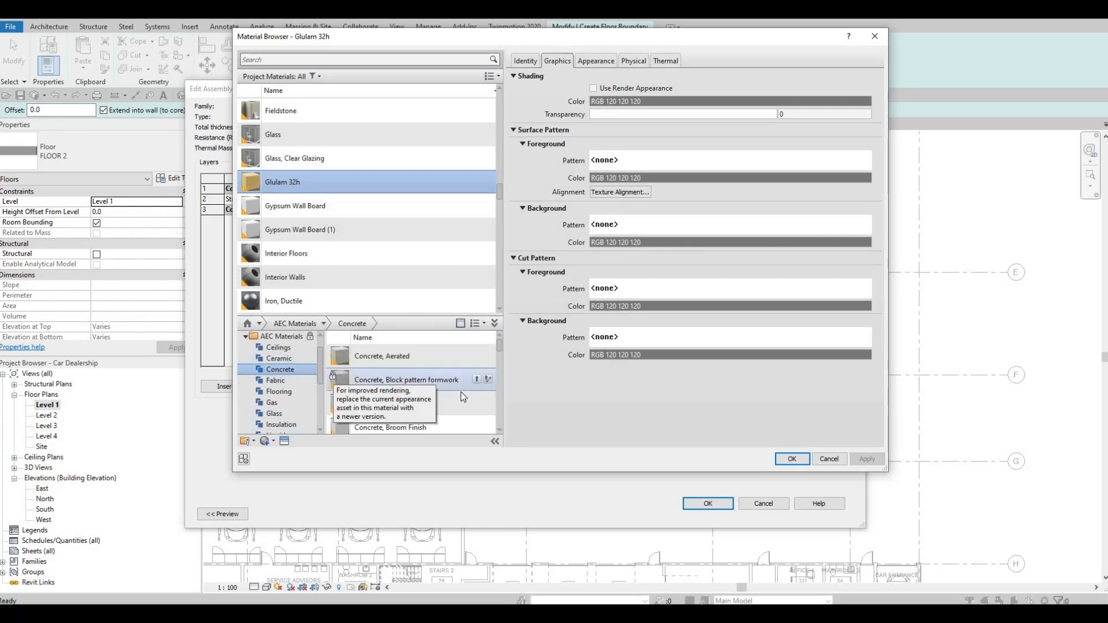
{"action": "left_click", "coordinate": [476, 356]}
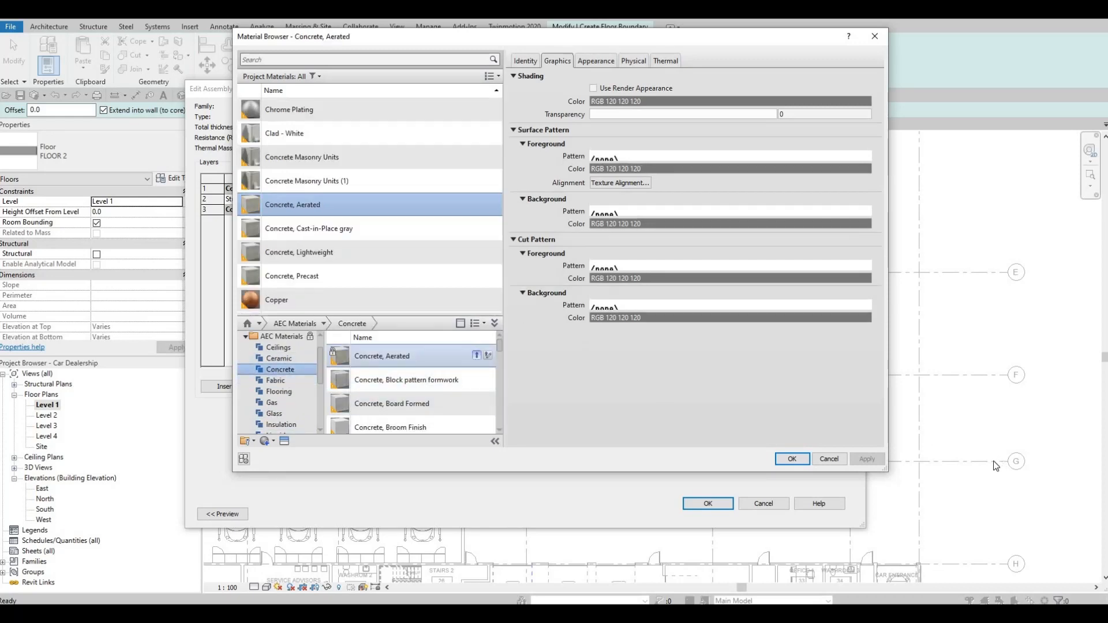
{"action": "left_click", "coordinate": [868, 458]}
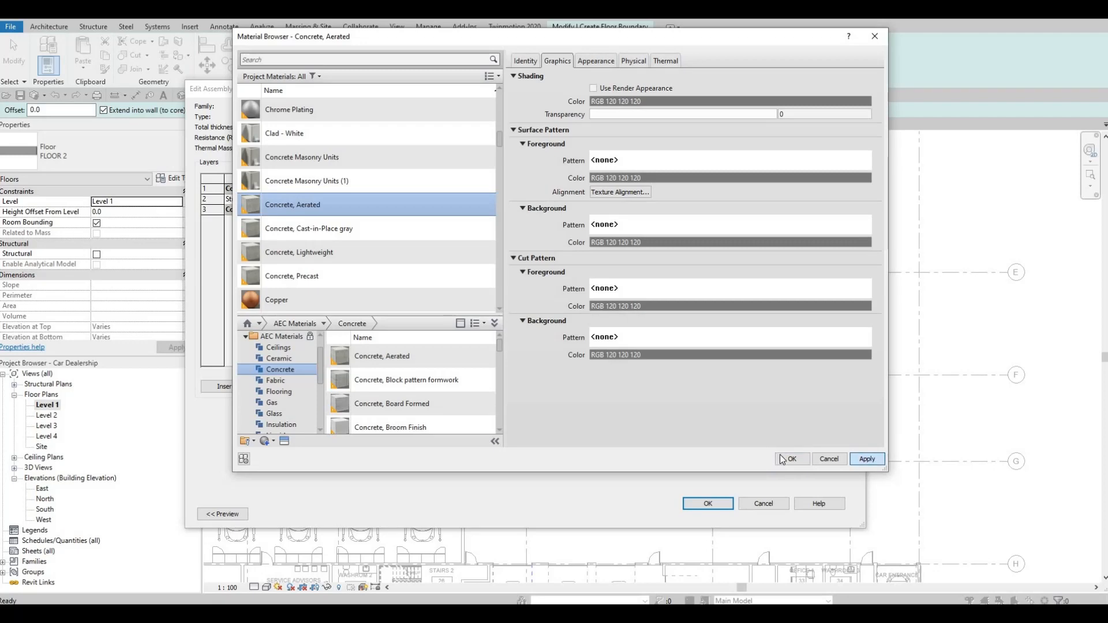
{"action": "key", "text": "Return"}
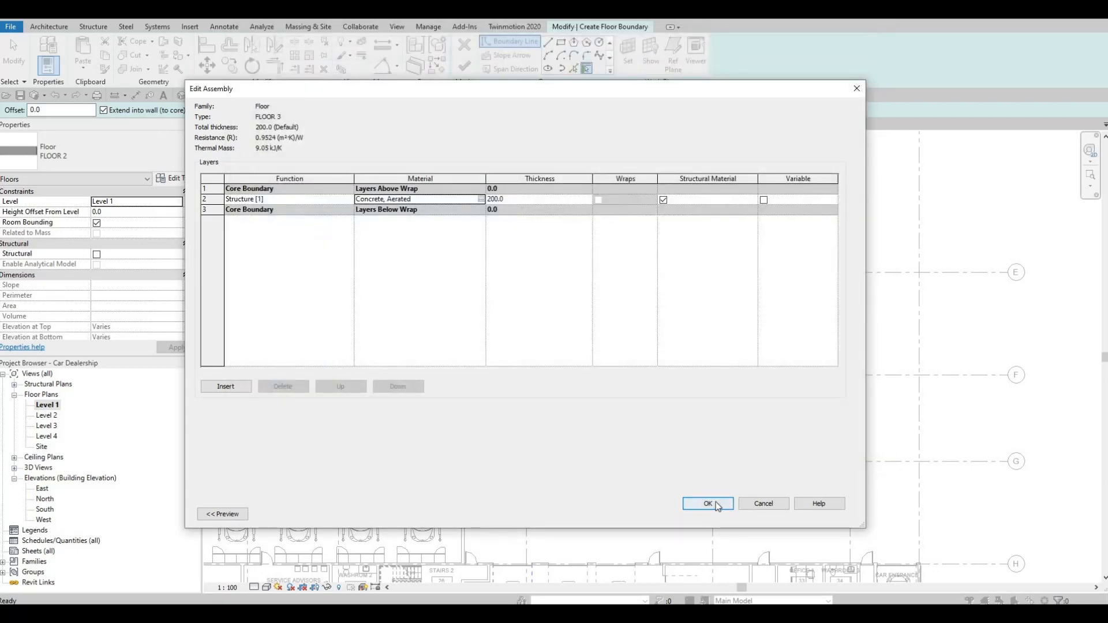
{"action": "left_click", "coordinate": [716, 504]}
{"action": "key", "text": "Return"}
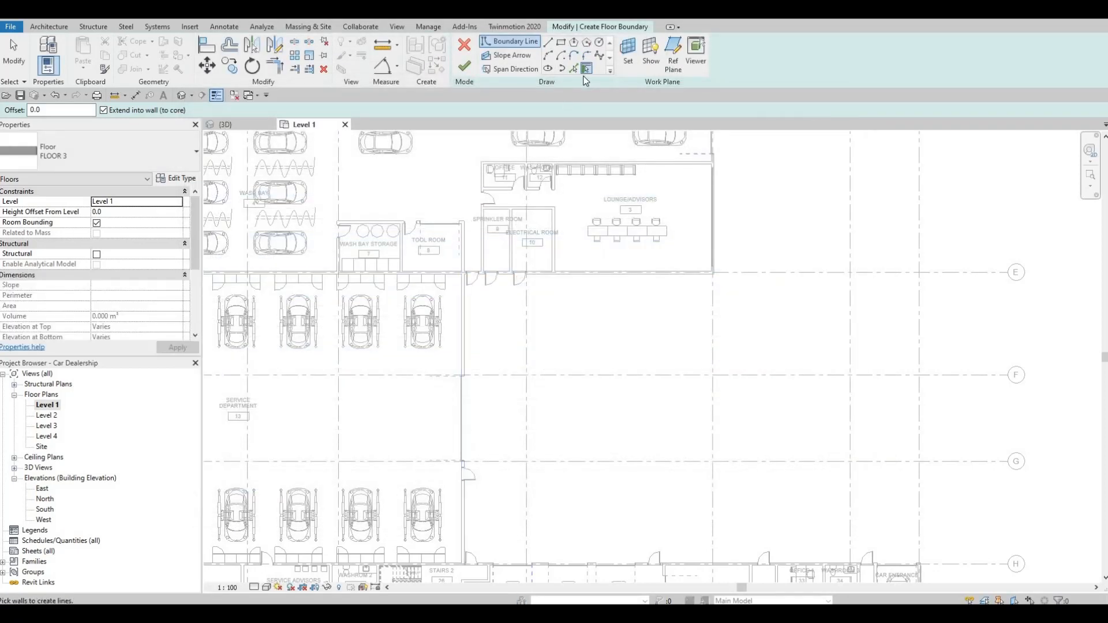
Sketch a rectangular floor boundary about 25,700 by 716 mm along grid E, from the service wall corner past the lounge
{"action": "left_click", "coordinate": [560, 42]}
{"action": "scroll", "coordinate": [426, 288], "scroll_direction": "up", "scroll_amount": 4}
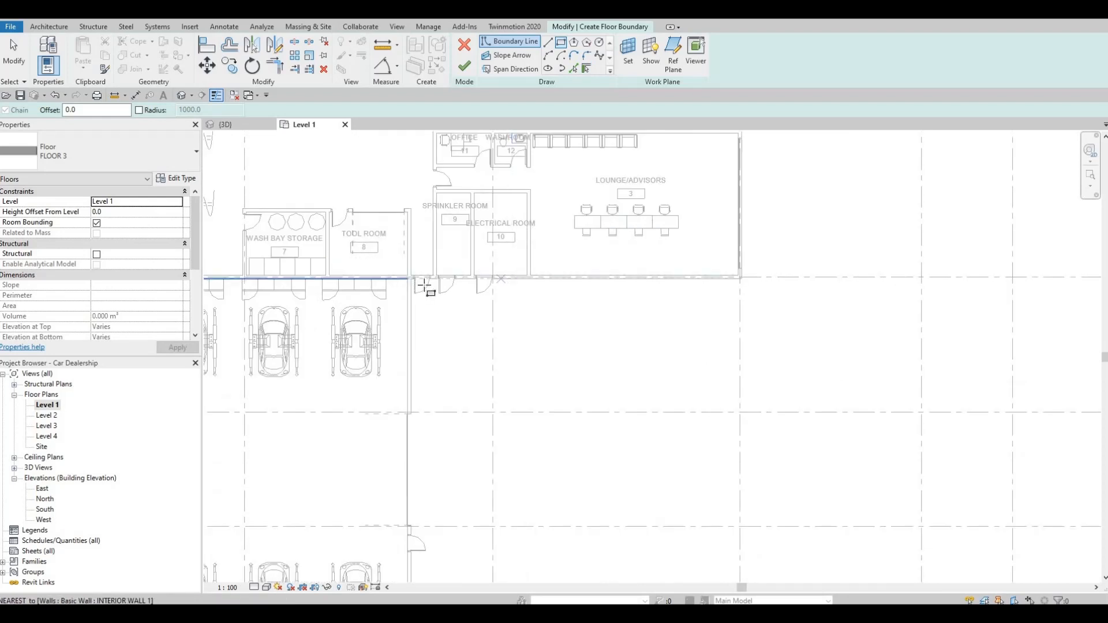
{"action": "scroll", "coordinate": [425, 287], "scroll_direction": "up", "scroll_amount": 3}
{"action": "left_click", "coordinate": [425, 290]}
{"action": "scroll", "coordinate": [597, 331], "scroll_direction": "down", "scroll_amount": 2}
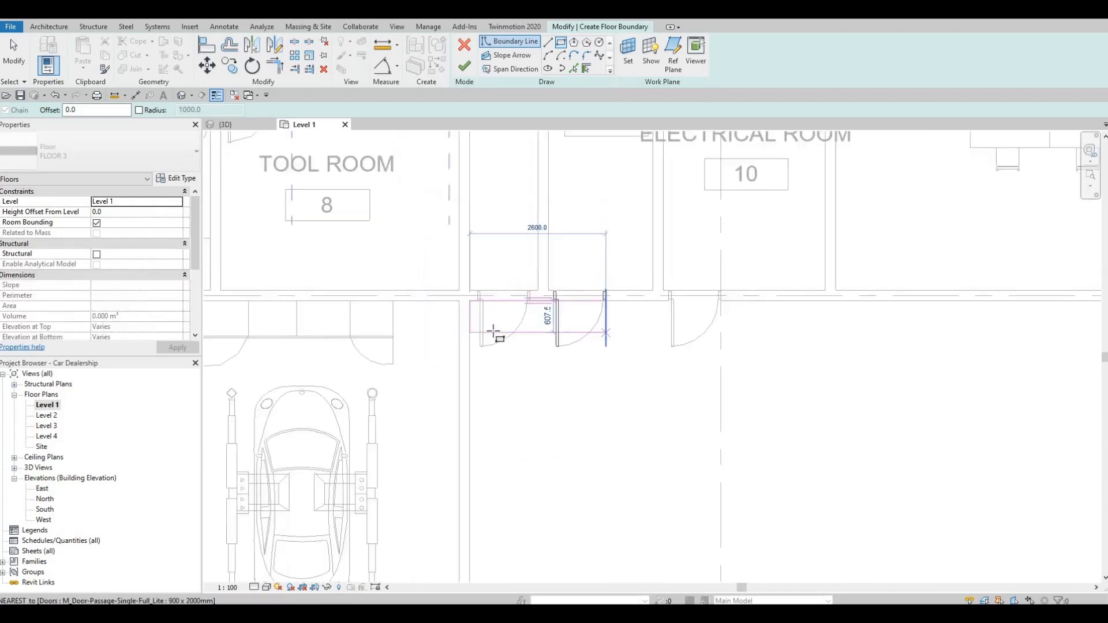
{"action": "middle_click_drag", "start_coordinate": [690, 320], "coordinate": [409, 320]}
{"action": "scroll", "coordinate": [410, 321], "scroll_direction": "down", "scroll_amount": 2}
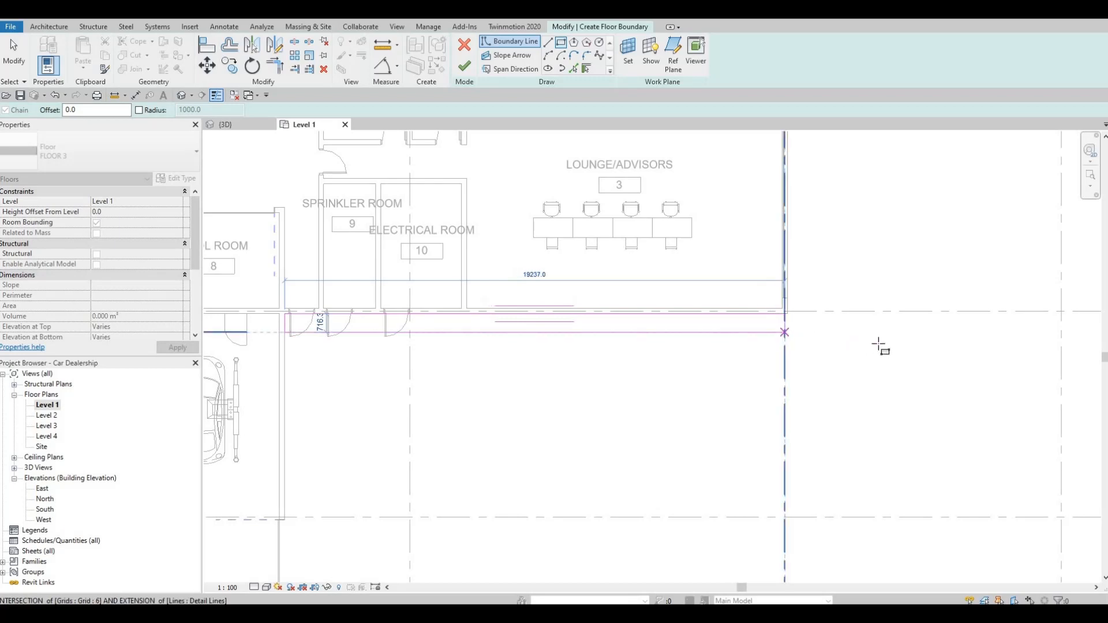
{"action": "scroll", "coordinate": [797, 334], "scroll_direction": "down", "scroll_amount": 3}
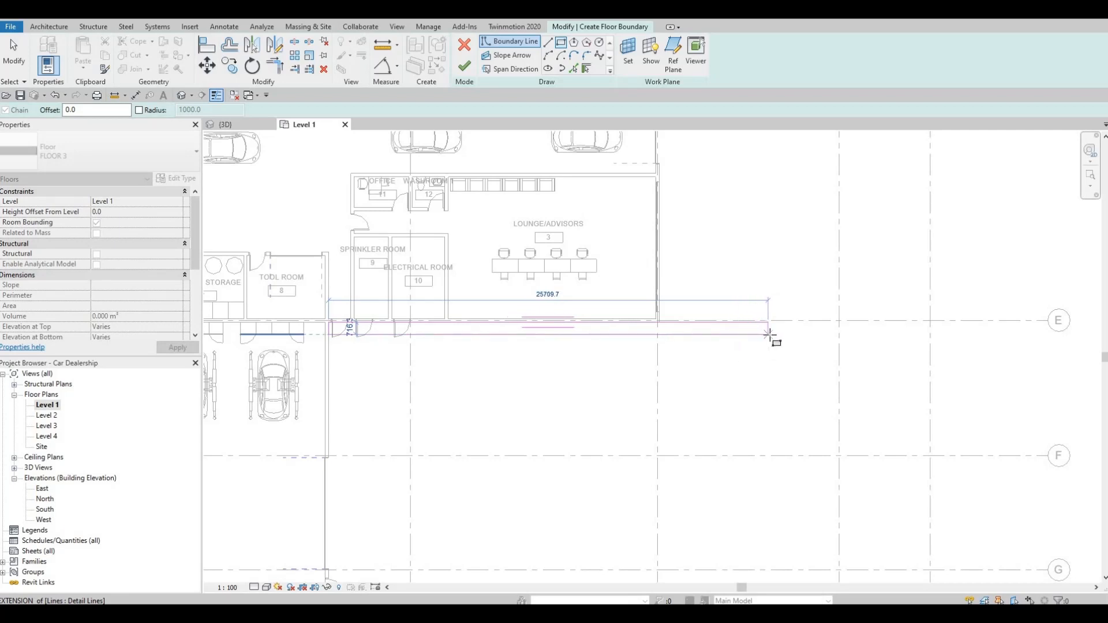
{"action": "left_click", "coordinate": [447, 342]}
{"action": "key", "text": "Escape"}
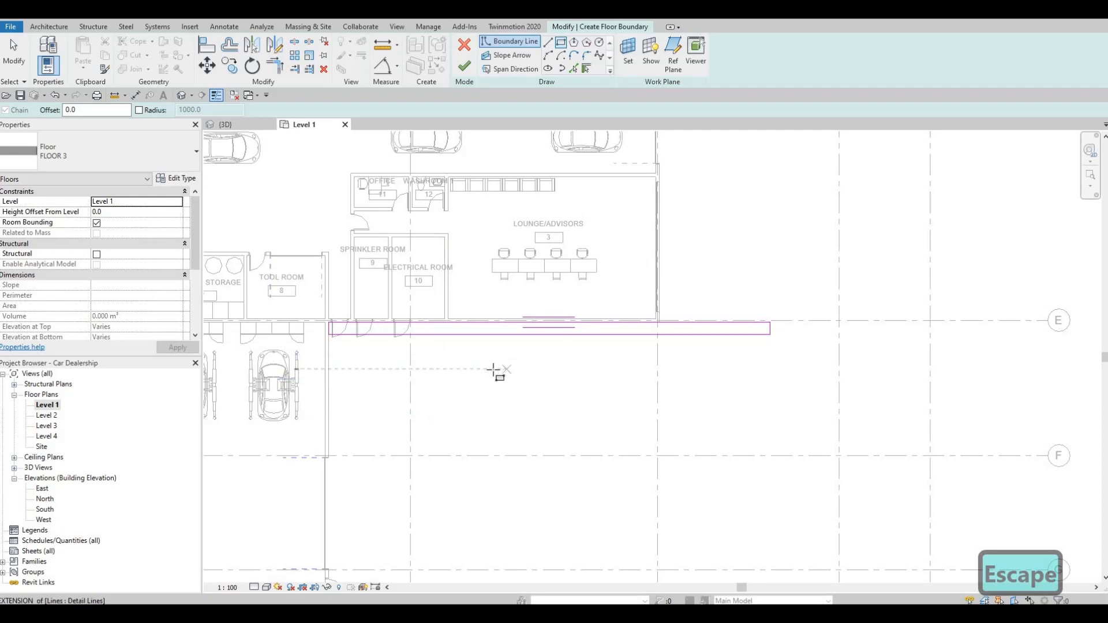
Sketch a rectangular boundary about 9,229 mm long against the lounge's outer wall, reaching the garage door, and move its outer edge inward
{"action": "scroll", "coordinate": [471, 391], "scroll_direction": "down", "scroll_amount": 3}
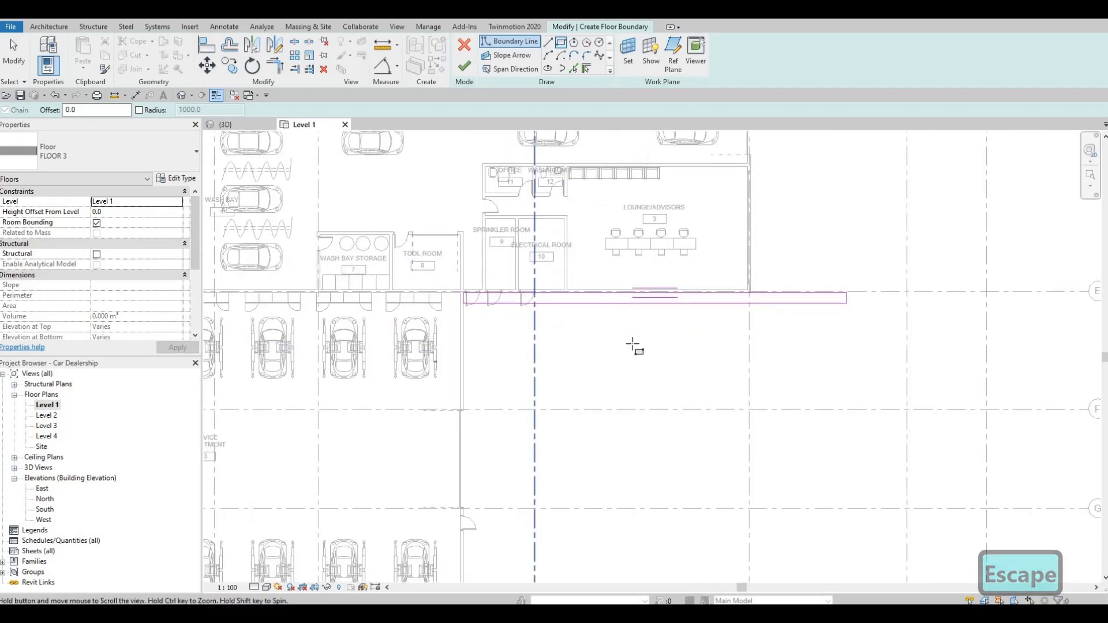
{"action": "scroll", "coordinate": [617, 369], "scroll_direction": "up", "scroll_amount": 3}
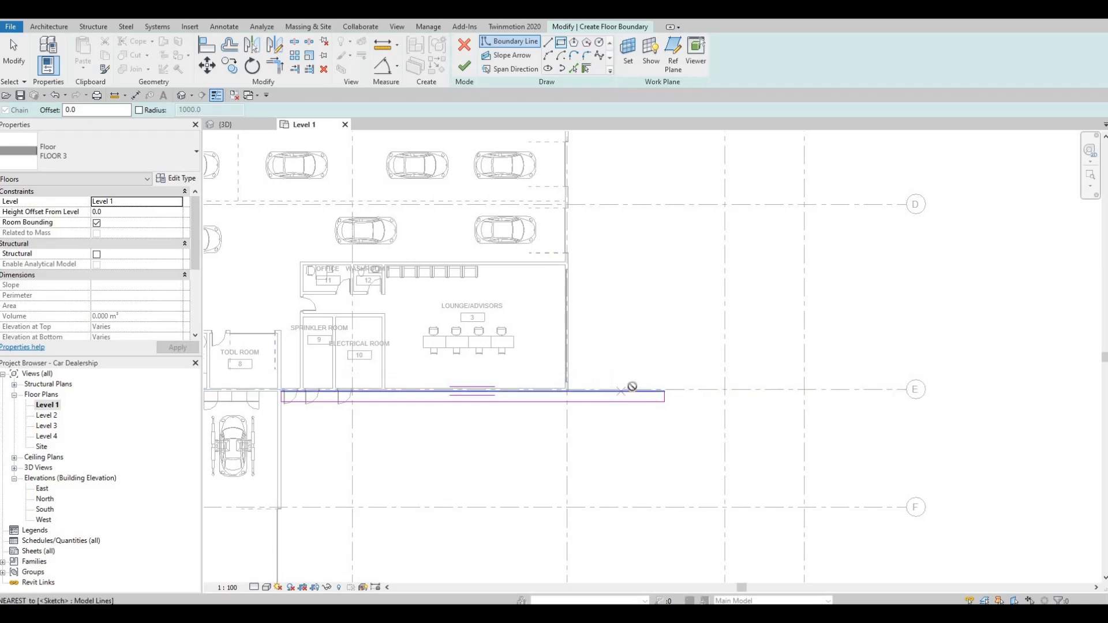
{"action": "left_click", "coordinate": [632, 388]}
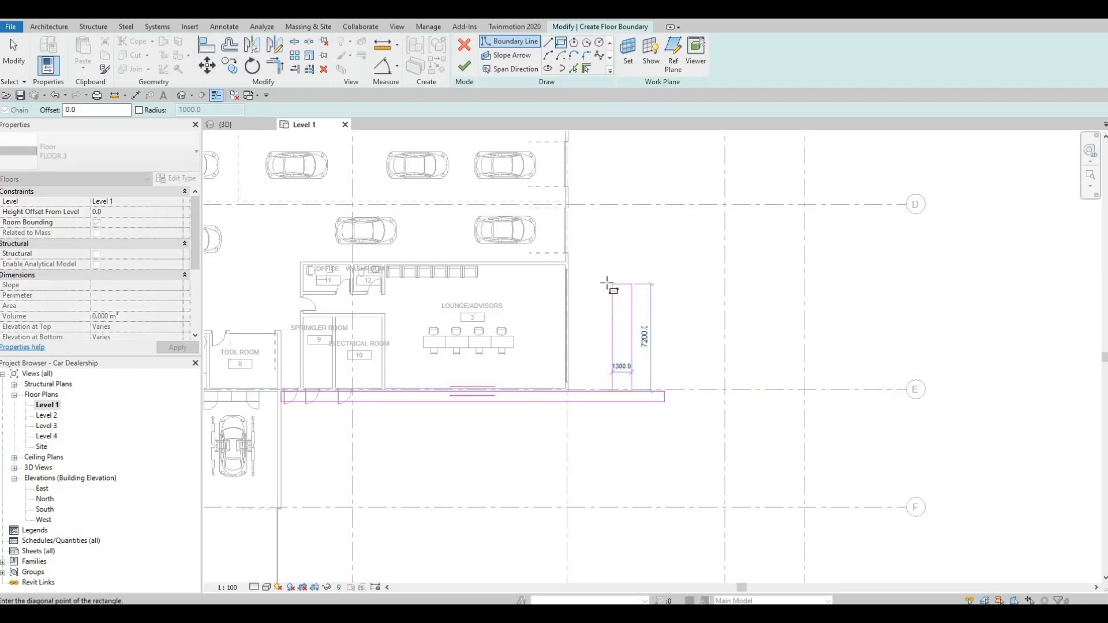
{"action": "scroll", "coordinate": [613, 313], "scroll_direction": "up", "scroll_amount": 3}
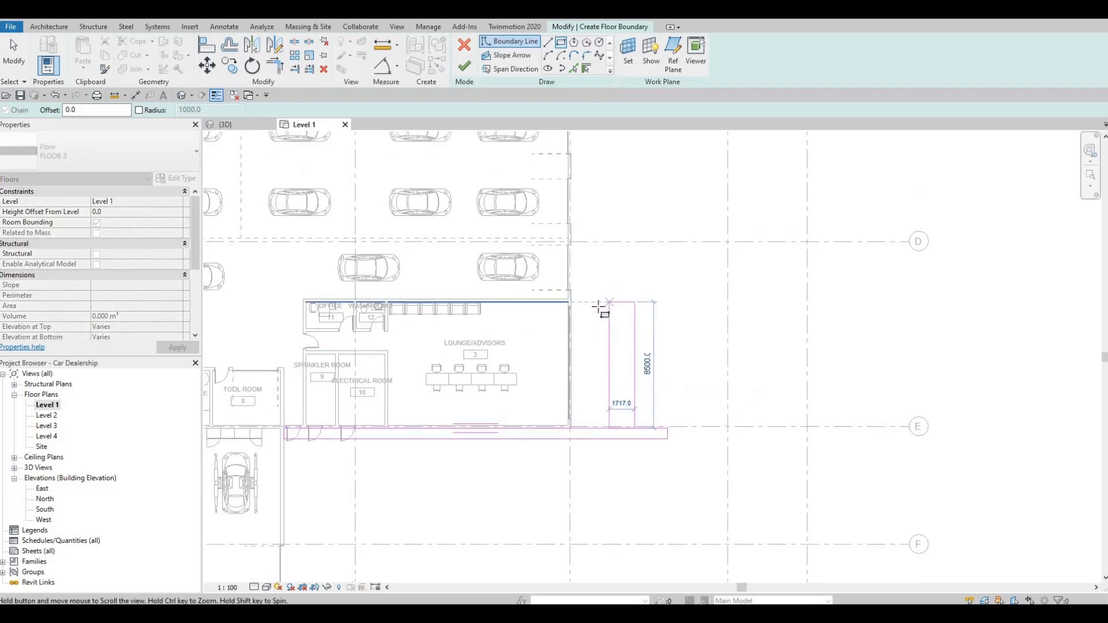
{"action": "scroll", "coordinate": [587, 303], "scroll_direction": "up", "scroll_amount": 1}
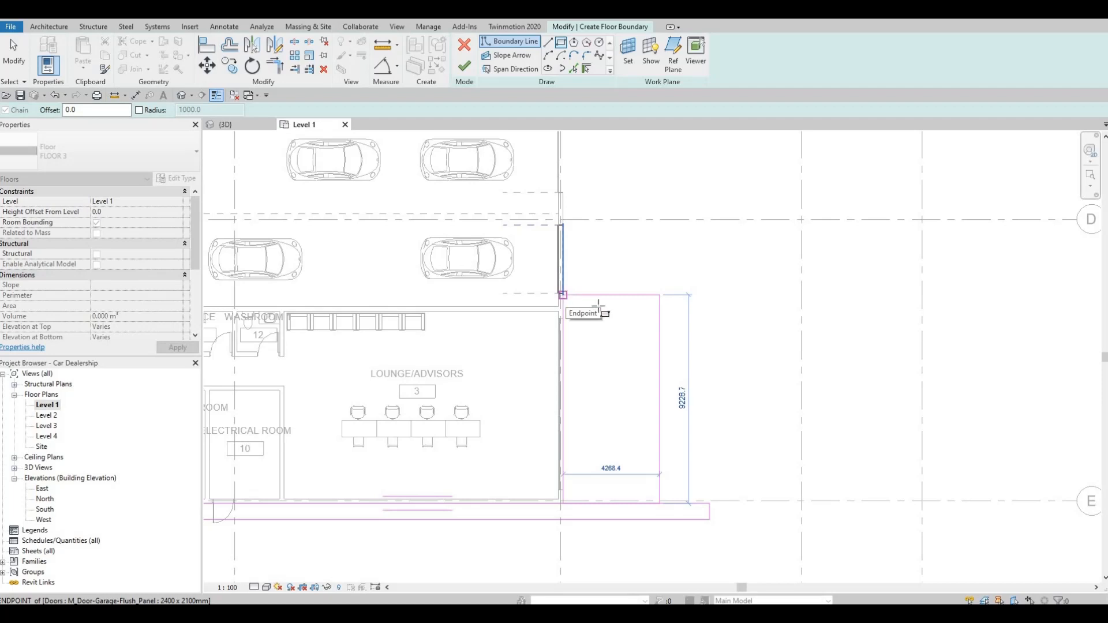
{"action": "left_click", "coordinate": [598, 306]}
{"action": "key", "text": "Escape"}
{"action": "key", "text": "Escape"}
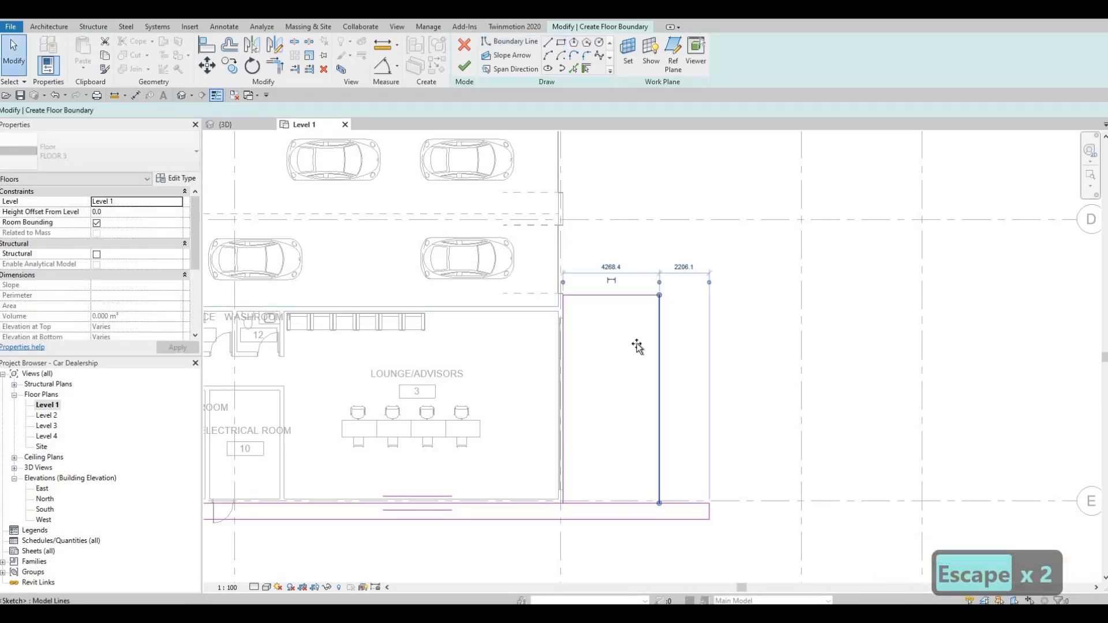
{"action": "left_click_drag", "start_coordinate": [637, 345], "coordinate": [633, 346]}
{"action": "key", "text": "Escape"}
Stretch the free end of the long strip outward to about 5,100 mm from the lounge rectangle's outer edge
{"action": "middle_click_drag", "start_coordinate": [704, 515], "coordinate": [629, 396]}
{"action": "scroll", "coordinate": [629, 396], "scroll_direction": "down", "scroll_amount": 1}
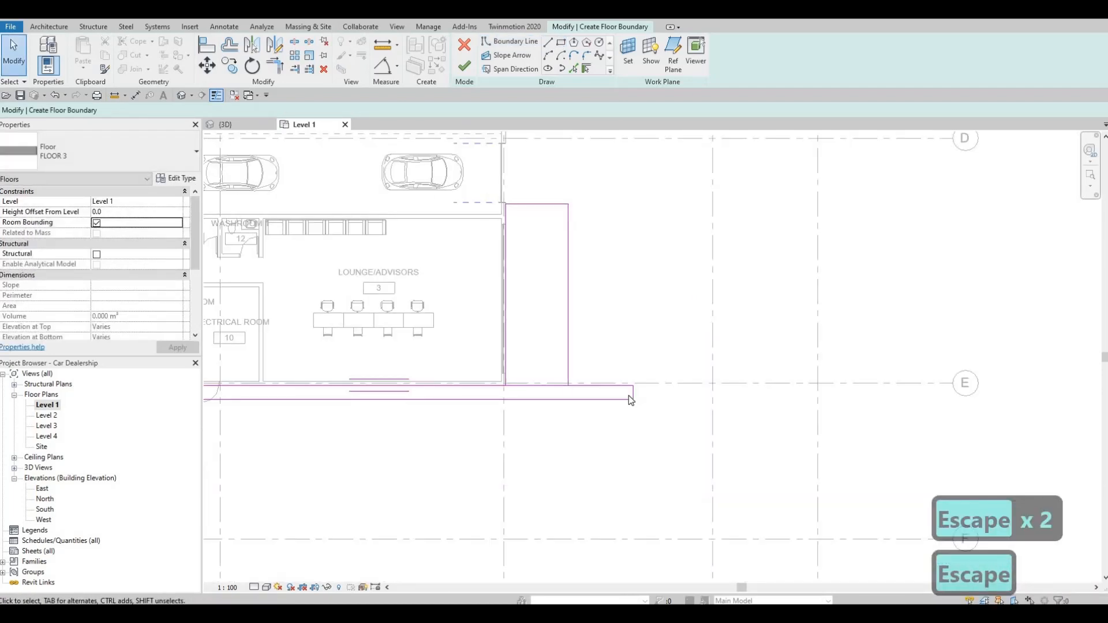
{"action": "scroll", "coordinate": [631, 397], "scroll_direction": "up", "scroll_amount": 1}
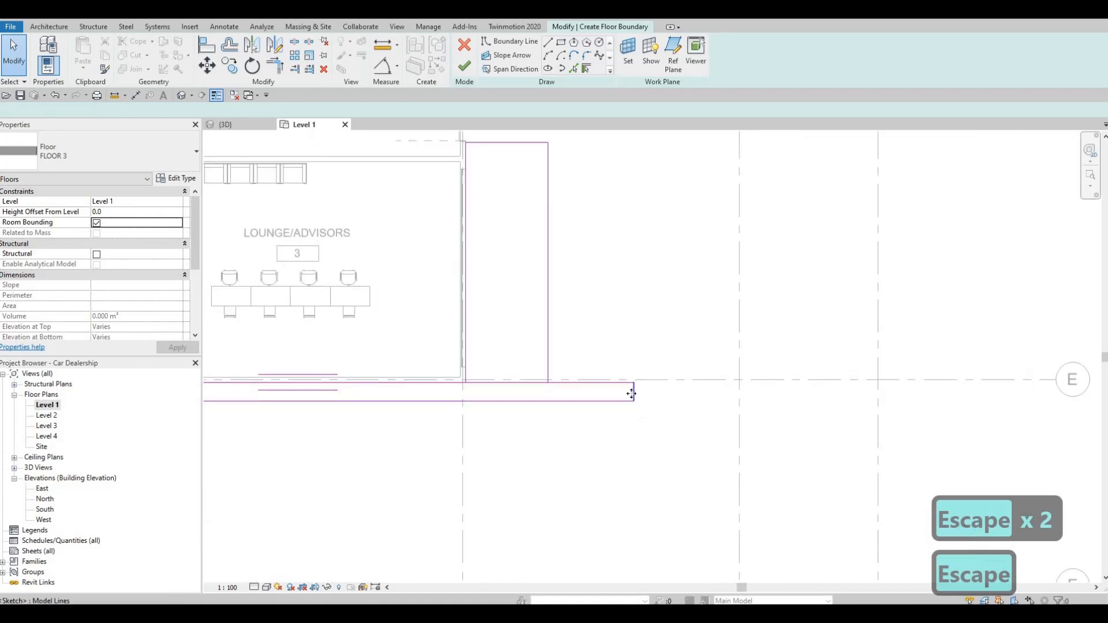
{"action": "left_click", "coordinate": [632, 394]}
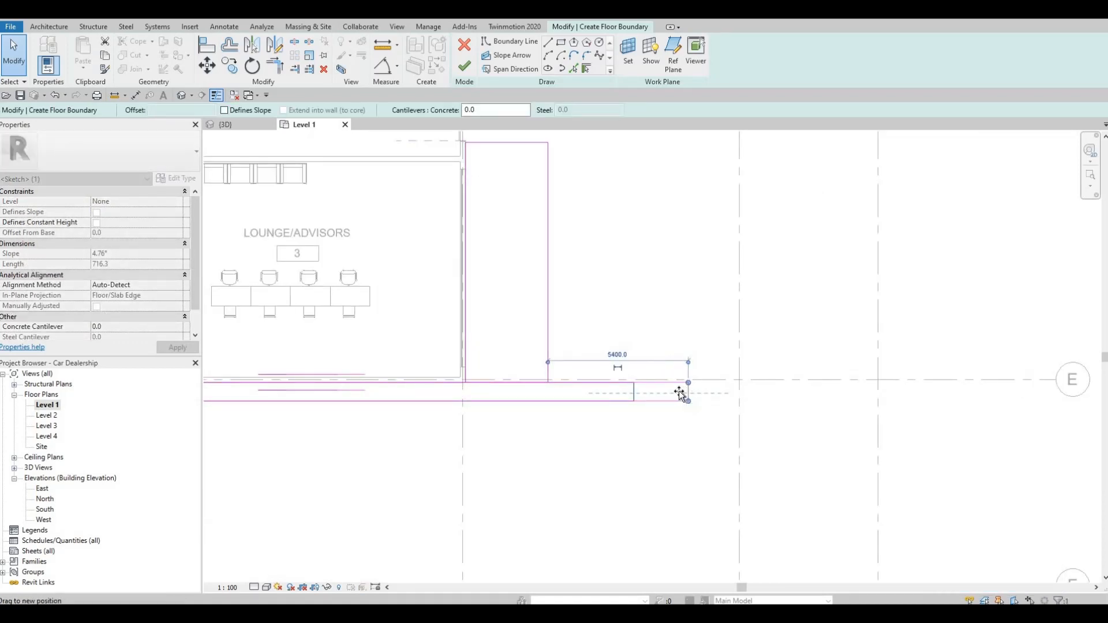
{"action": "key", "text": "Escape"}
{"action": "key", "text": "Escape"}
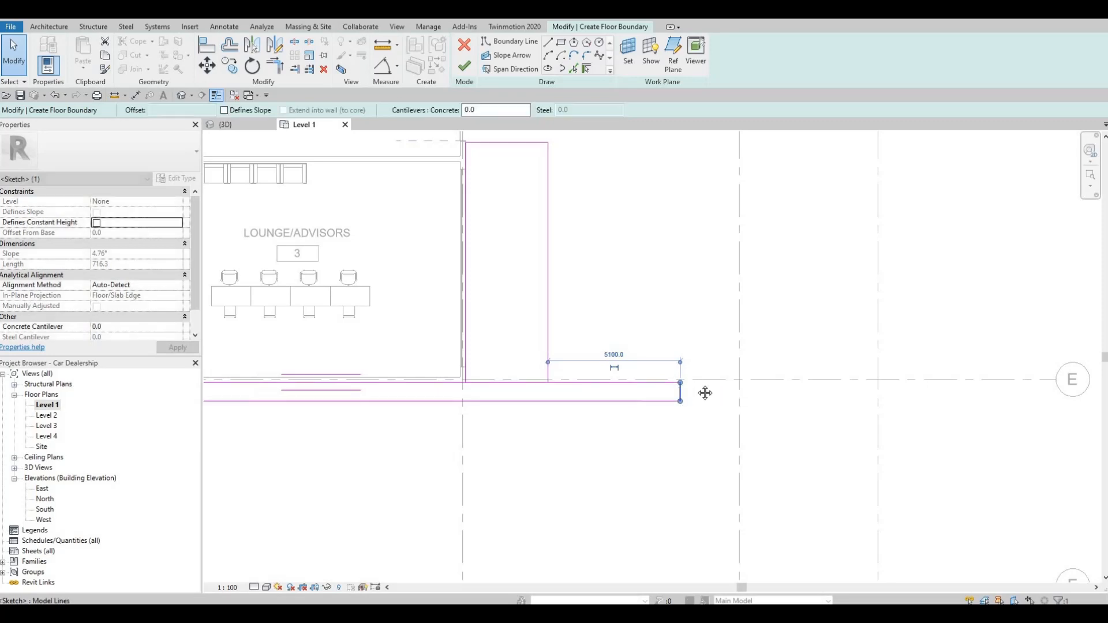
{"action": "scroll", "coordinate": [705, 391], "scroll_direction": "down", "scroll_amount": 3}
{"action": "scroll", "coordinate": [670, 391], "scroll_direction": "up", "scroll_amount": 2}
{"action": "key", "text": "Escape"}
{"action": "scroll", "coordinate": [717, 383], "scroll_direction": "down", "scroll_amount": 2}
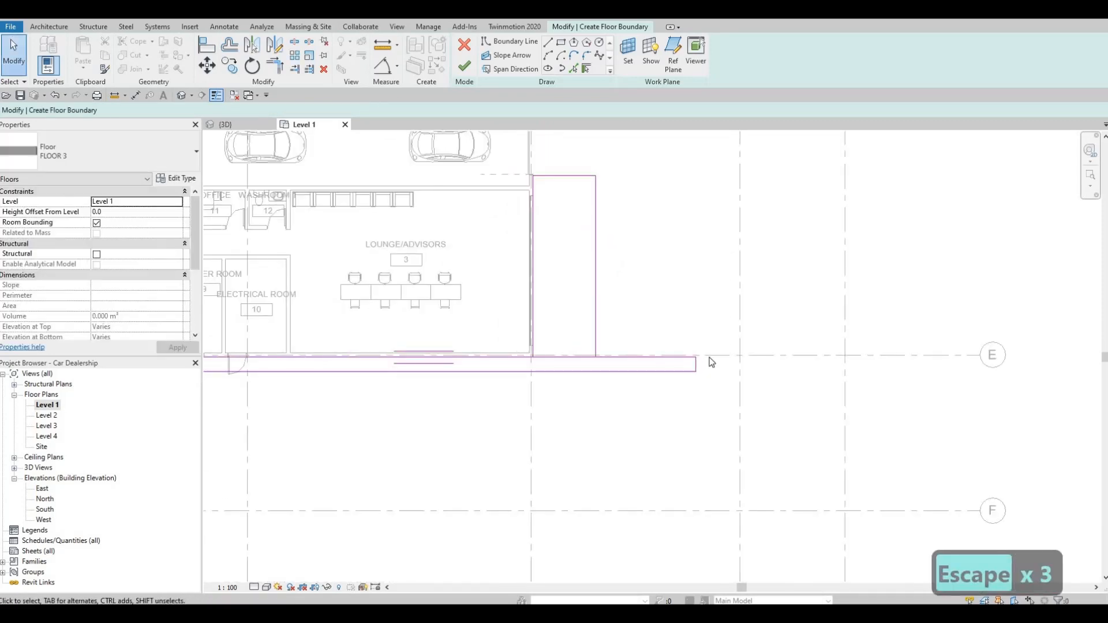
Sketch a narrow rectangle about 557 by 4,774 mm running from the long strip's outer corner toward grid F
{"action": "scroll", "coordinate": [700, 362], "scroll_direction": "up", "scroll_amount": 1}
{"action": "scroll", "coordinate": [698, 361], "scroll_direction": "down", "scroll_amount": 2}
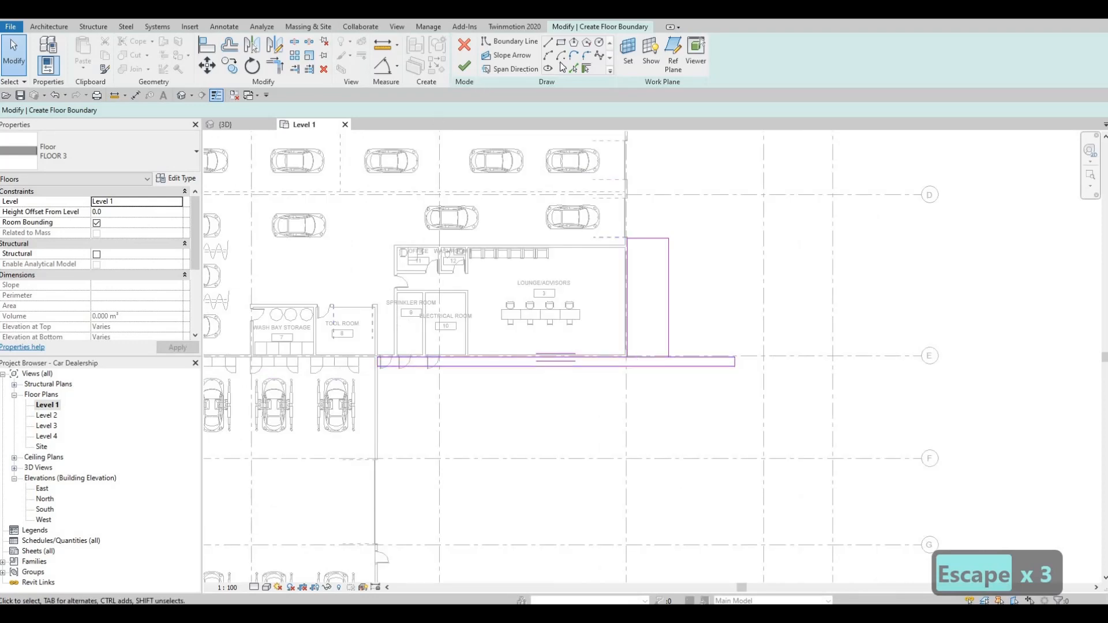
{"action": "scroll", "coordinate": [740, 404], "scroll_direction": "up", "scroll_amount": 1}
{"action": "left_click", "coordinate": [733, 359]}
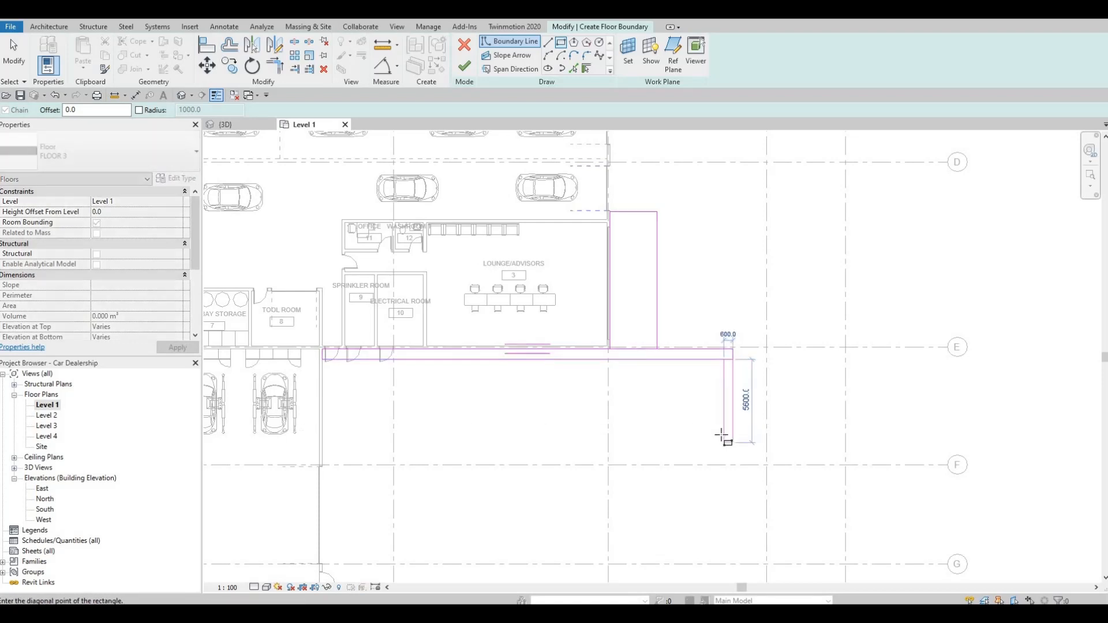
{"action": "left_click", "coordinate": [726, 430]}
{"action": "key", "text": "Escape"}
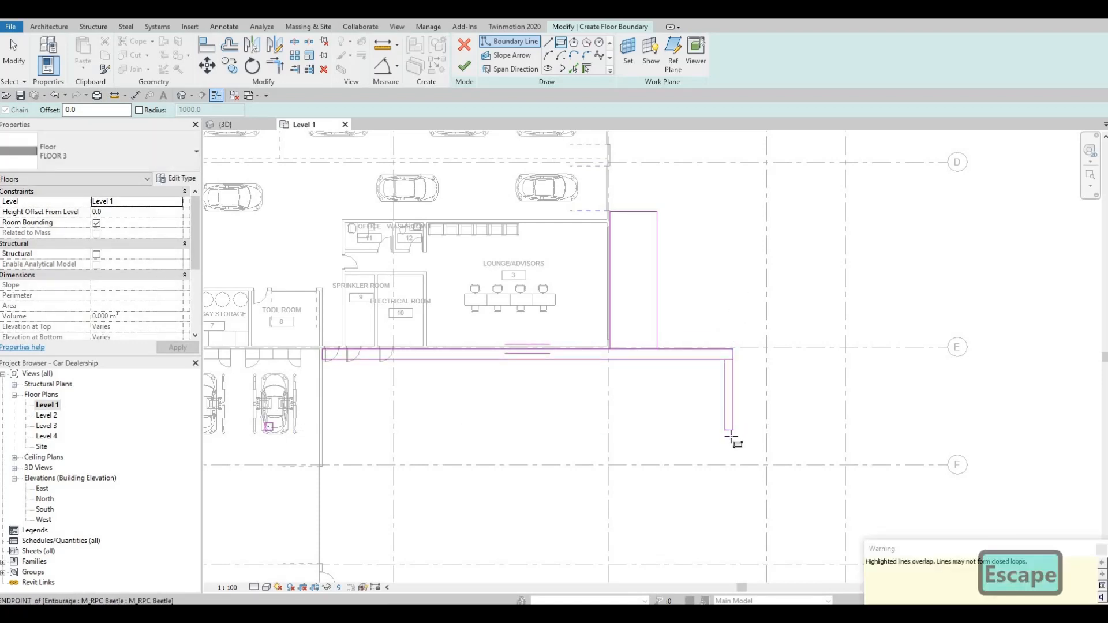
{"action": "scroll", "coordinate": [724, 440], "scroll_direction": "up", "scroll_amount": 1}
{"action": "key", "text": "Escape"}
{"action": "key", "text": "Escape"}
{"action": "key", "text": "Escape"}
{"action": "scroll", "coordinate": [770, 386], "scroll_direction": "up", "scroll_amount": 1}
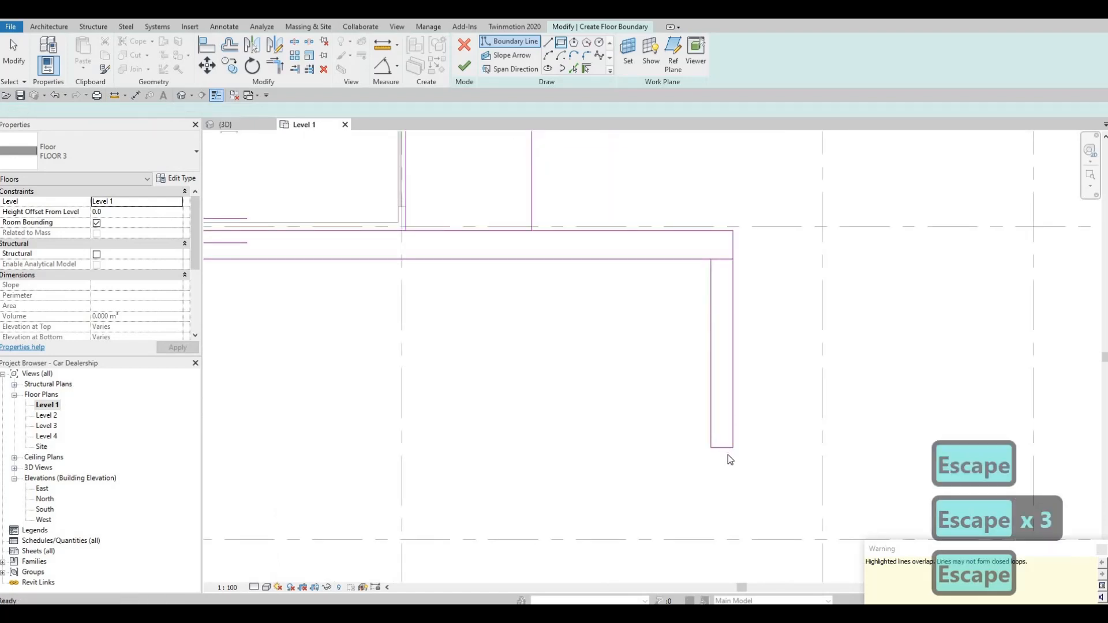
{"action": "key", "text": "Escape"}
Set the length of the narrow rectangle below the strip to 5900 mm
{"action": "left_click", "coordinate": [678, 352]}
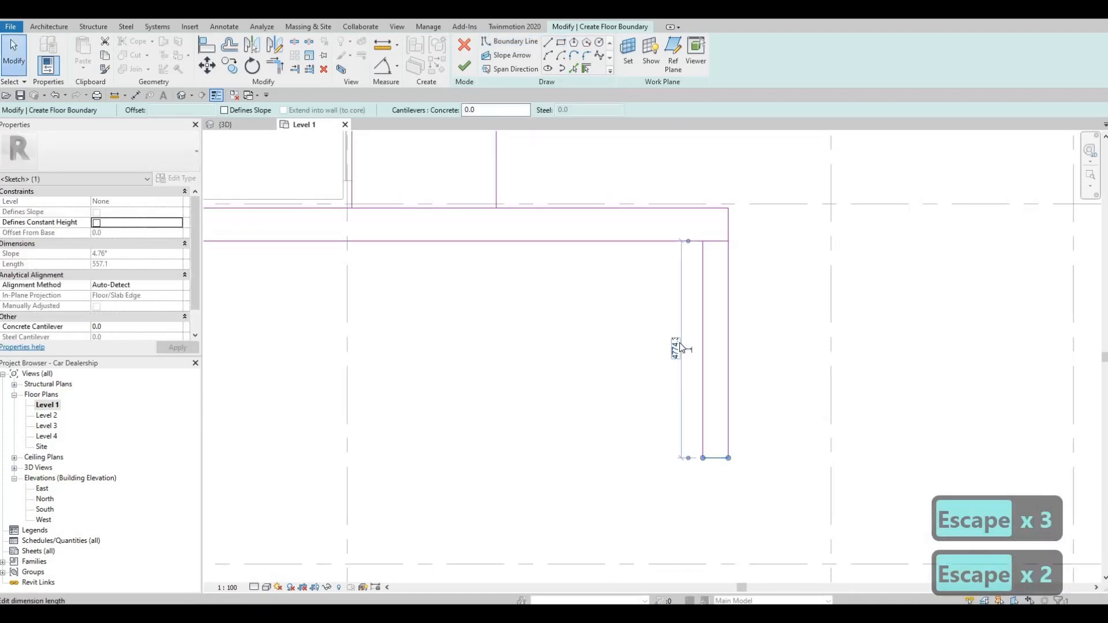
{"action": "left_click", "coordinate": [676, 349]}
{"action": "type", "text": "5900"}
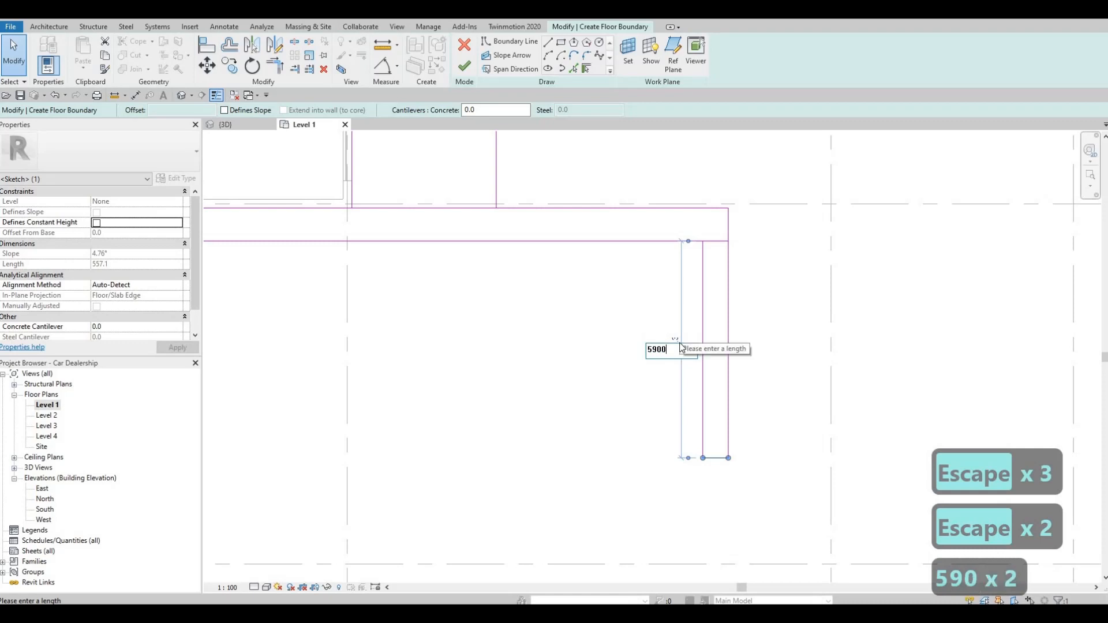
{"action": "key", "text": "Return"}
{"action": "key", "text": "Escape"}
{"action": "scroll", "coordinate": [685, 362], "scroll_direction": "down", "scroll_amount": 2}
{"action": "scroll", "coordinate": [685, 362], "scroll_direction": "down", "scroll_amount": 2}
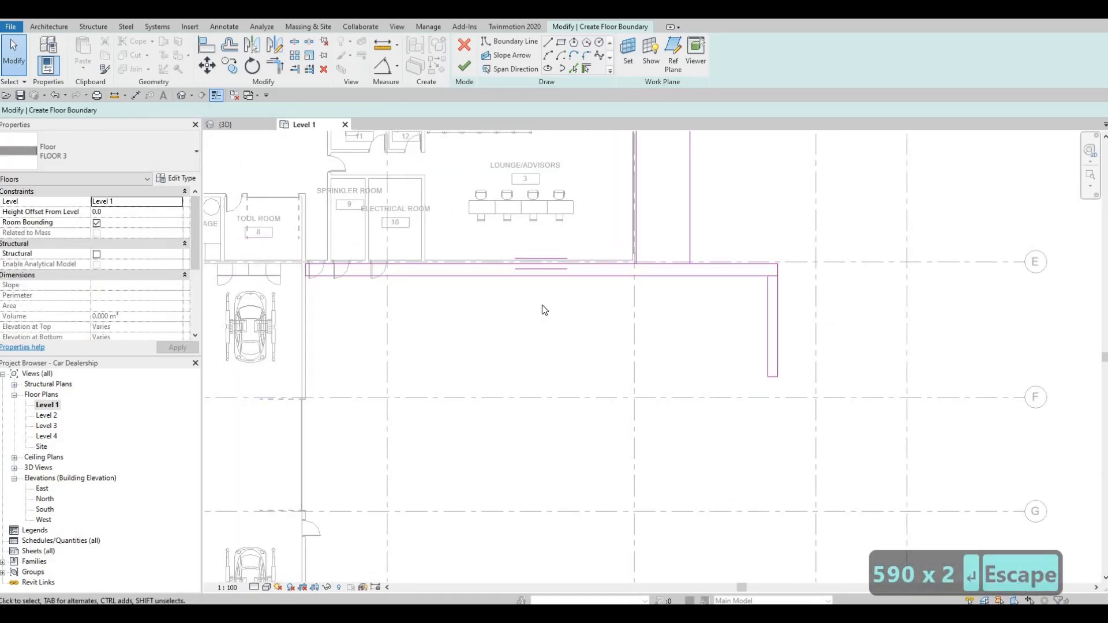
Trim the long strip's outer edge back to the inner side of the narrow rectangle below it
{"action": "scroll", "coordinate": [558, 363], "scroll_direction": "down", "scroll_amount": 3}
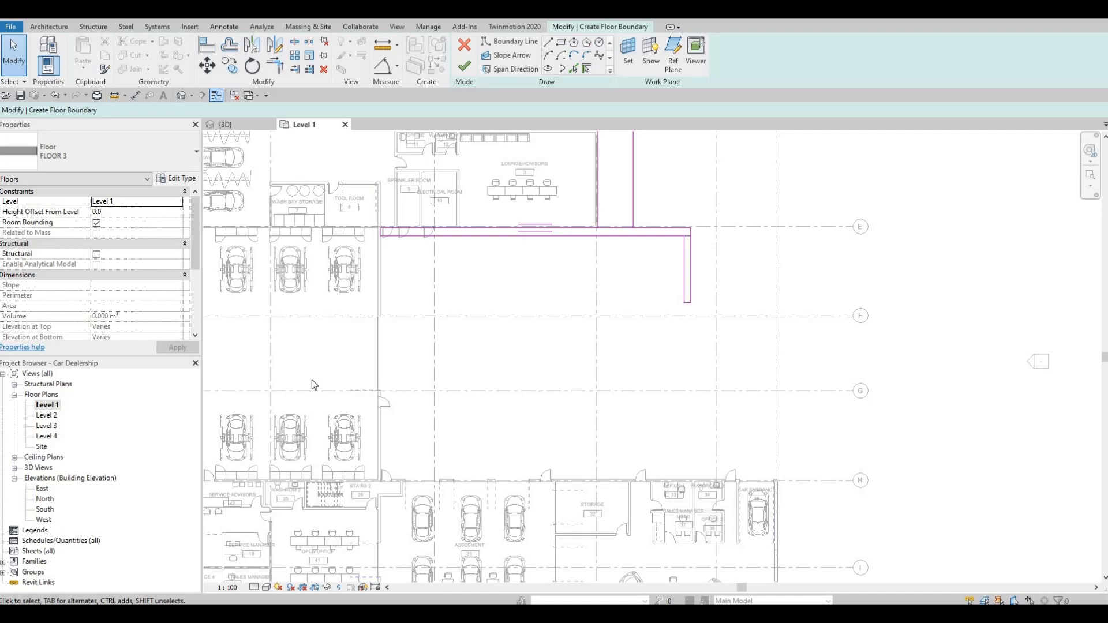
{"action": "scroll", "coordinate": [569, 302], "scroll_direction": "down", "scroll_amount": 1}
{"action": "key", "text": "Escape"}
{"action": "key", "text": "Escape"}
{"action": "scroll", "coordinate": [517, 395], "scroll_direction": "up", "scroll_amount": 2}
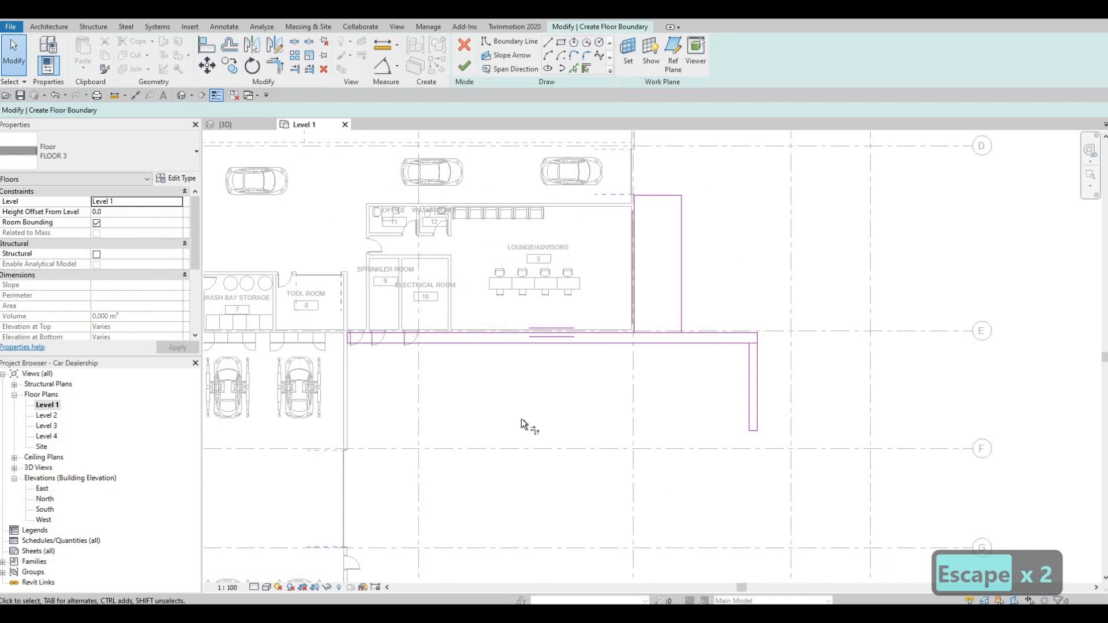
{"action": "key", "text": "t"}
{"action": "key", "text": "r"}
{"action": "scroll", "coordinate": [755, 331], "scroll_direction": "up", "scroll_amount": 3}
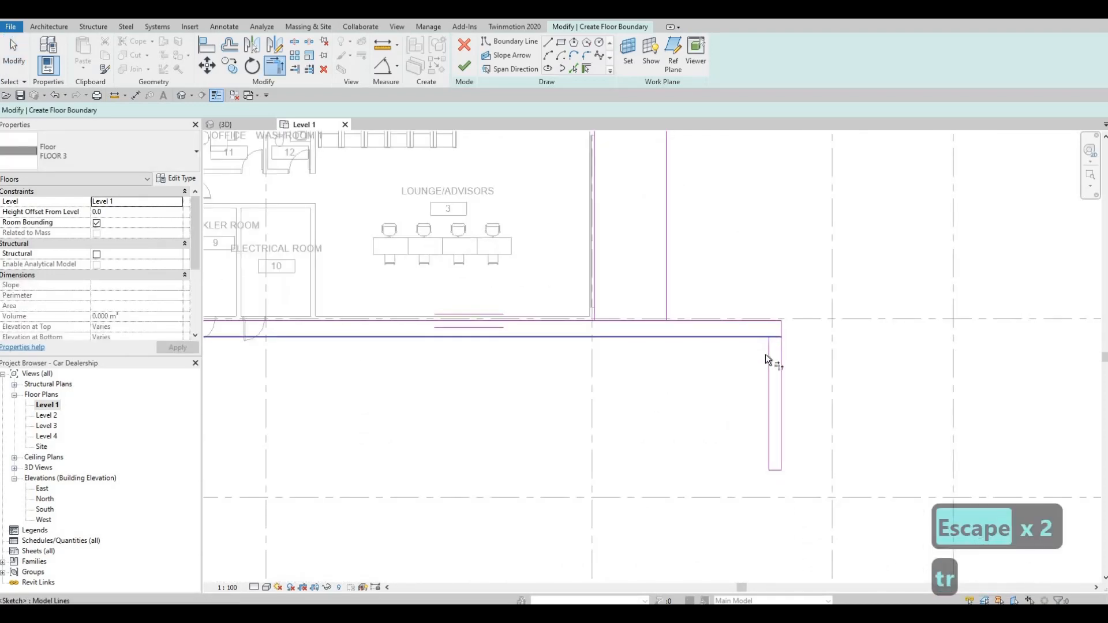
{"action": "key", "text": "Escape"}
{"action": "key", "text": "Escape"}
{"action": "key", "text": "Escape"}
Delete the narrow rectangle's short edge at the strip and the lounge rectangle's short edge along grid E
{"action": "scroll", "coordinate": [755, 334], "scroll_direction": "up", "scroll_amount": 2}
{"action": "left_click_drag", "start_coordinate": [741, 322], "coordinate": [804, 368]}
{"action": "key", "text": "Delete"}
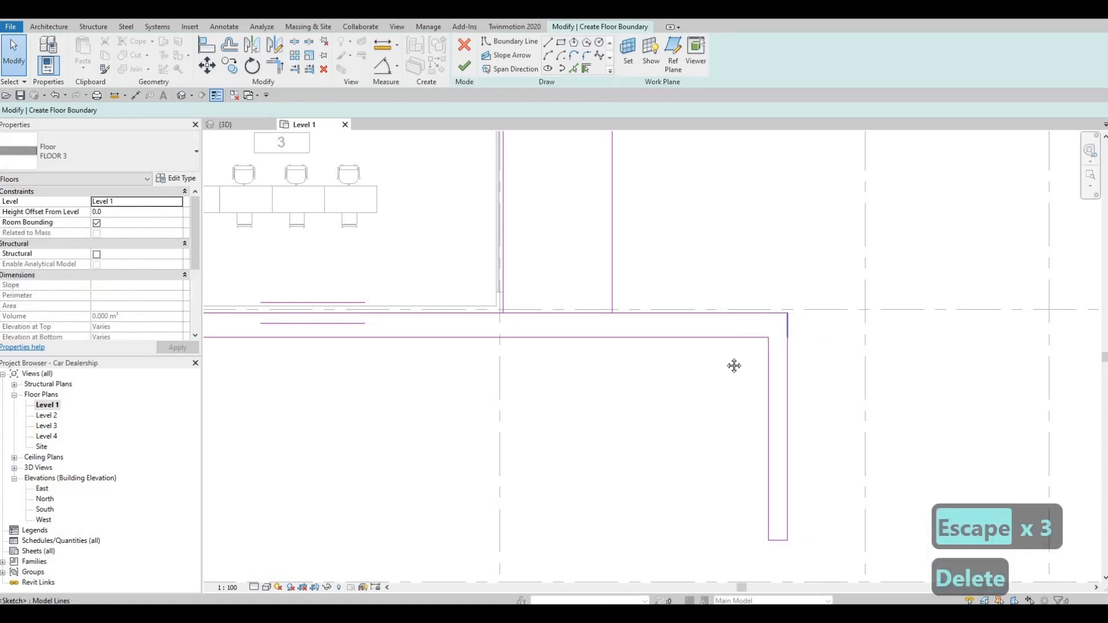
{"action": "scroll", "coordinate": [556, 370], "scroll_direction": "down", "scroll_amount": 1}
{"action": "key", "text": "Escape"}
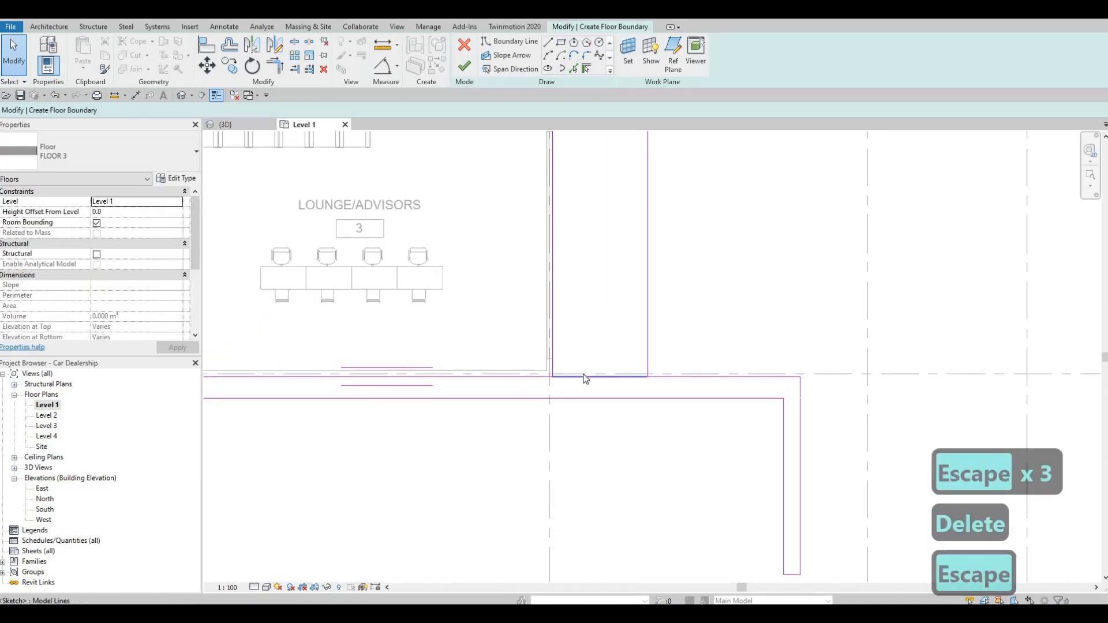
{"action": "left_click", "coordinate": [593, 376]}
{"action": "key", "text": "Delete"}
{"action": "key", "text": "Escape"}
{"action": "key", "text": "Escape"}
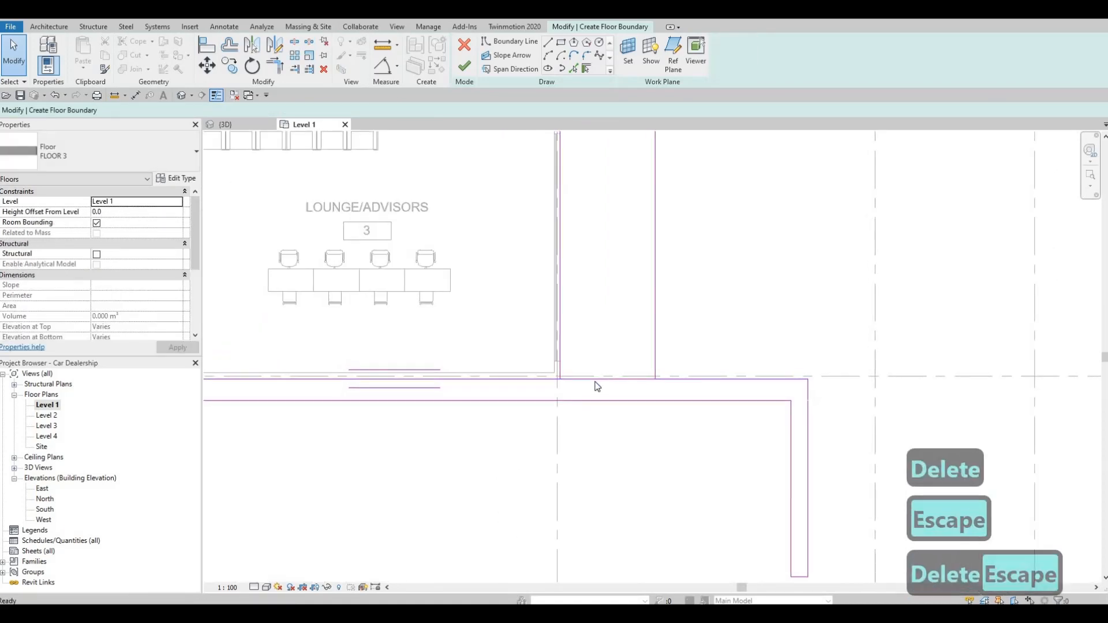
Split the long strip's edge along grid E between the two long sides of the lounge rectangle
{"action": "key", "text": "s"}
{"action": "key", "text": "l"}
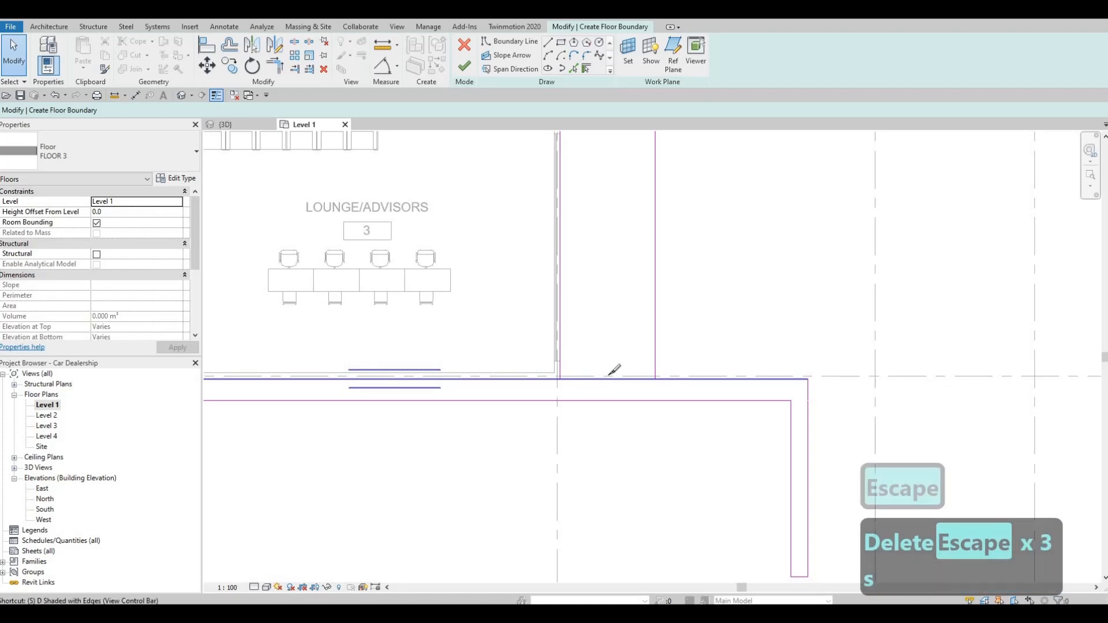
{"action": "key", "text": "Escape"}
{"action": "key", "text": "Escape"}
{"action": "key", "text": "Escape"}
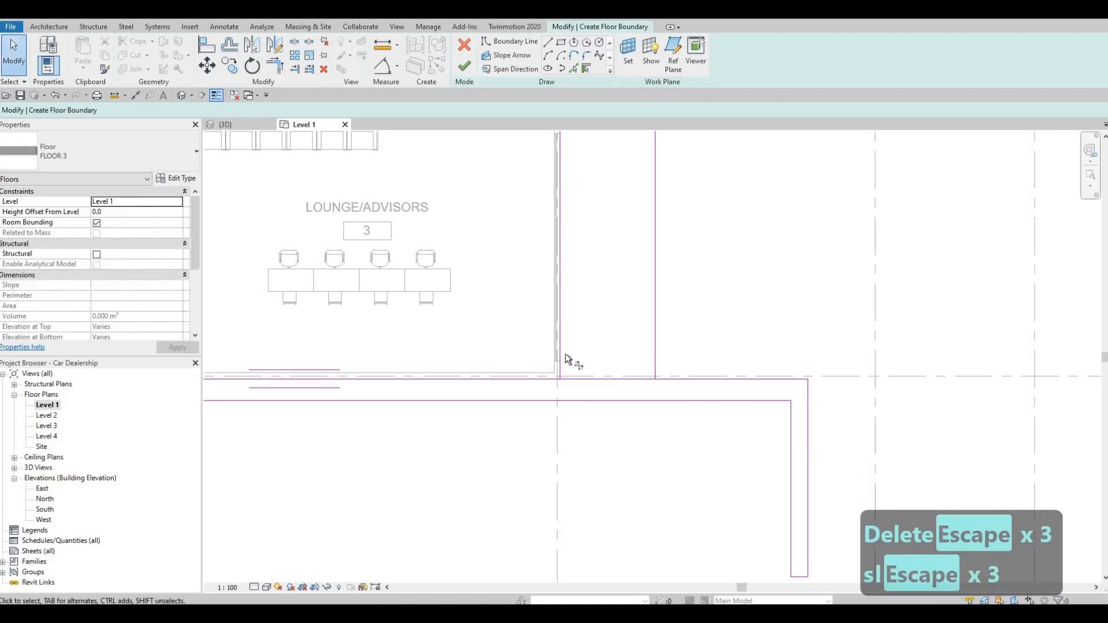
Trim both long sides of the lounge rectangle to the split strip edges, joining the two areas into one outline
{"action": "key", "text": "t"}
{"action": "key", "text": "r"}
{"action": "left_click", "coordinate": [559, 370]}
{"action": "left_click", "coordinate": [628, 377]}
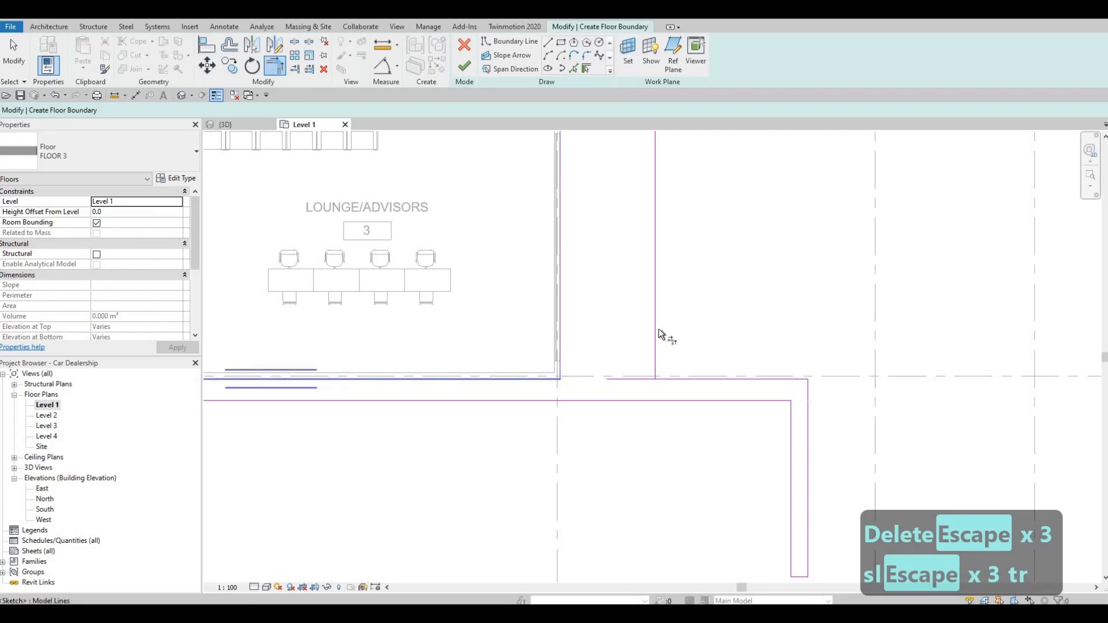
{"action": "left_click", "coordinate": [655, 324]}
{"action": "left_click", "coordinate": [685, 379]}
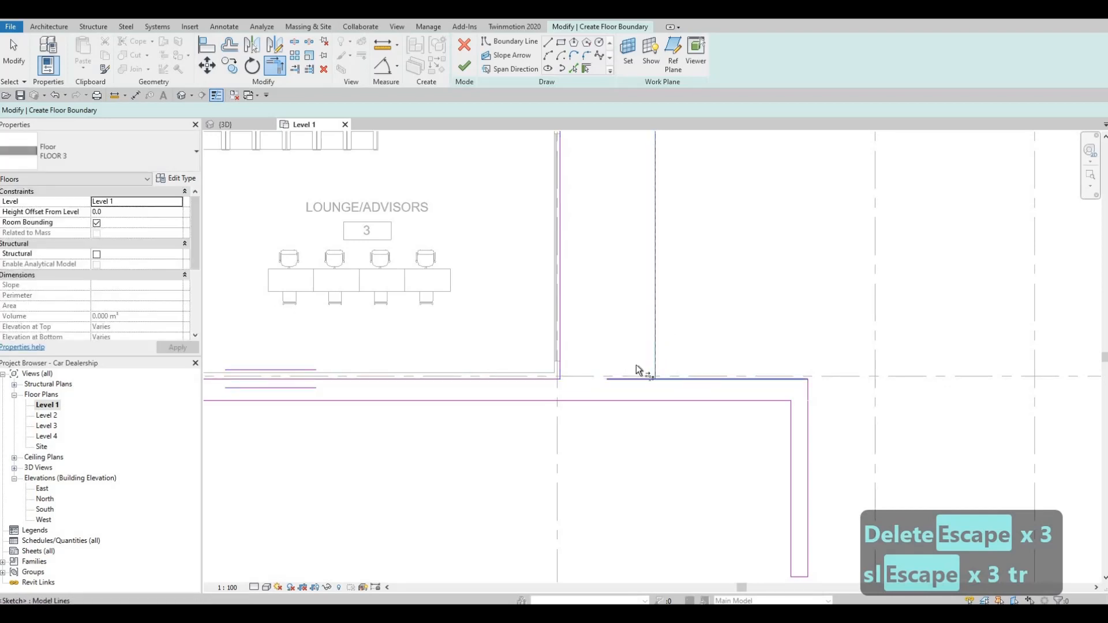
Move the lounge rectangle's short edge nearest grid D slightly toward grid E, away from the garage door opening
{"action": "scroll", "coordinate": [559, 349], "scroll_direction": "down", "scroll_amount": 2}
{"action": "scroll", "coordinate": [526, 317], "scroll_direction": "down", "scroll_amount": 2}
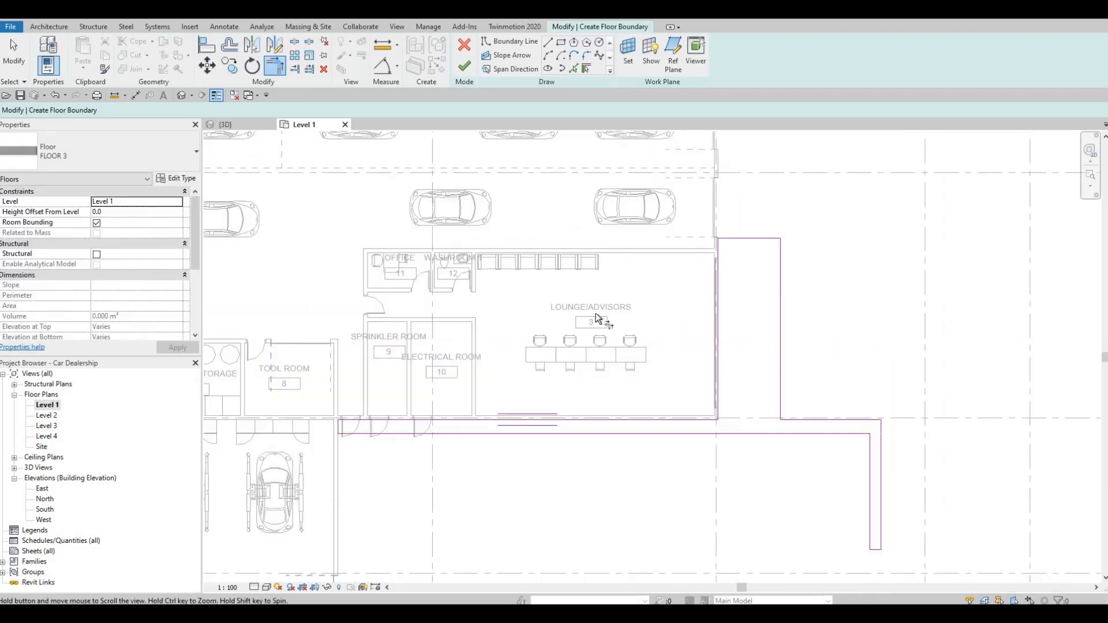
{"action": "scroll", "coordinate": [600, 318], "scroll_direction": "up", "scroll_amount": 2}
{"action": "middle_click_drag", "start_coordinate": [629, 231], "coordinate": [589, 271]}
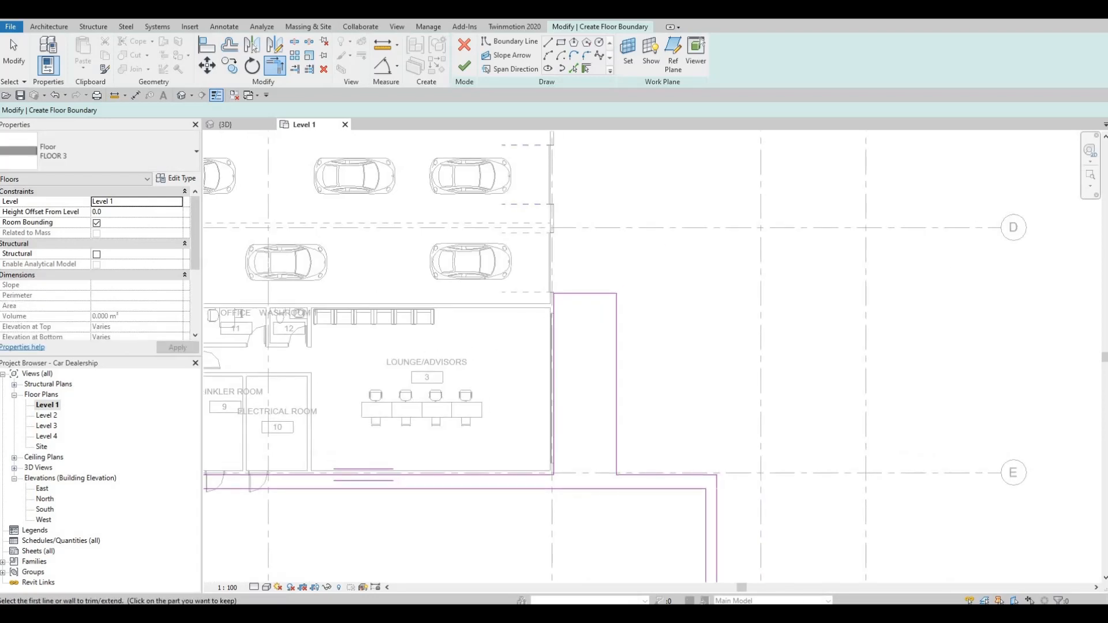
{"action": "scroll", "coordinate": [563, 322], "scroll_direction": "up", "scroll_amount": 2}
{"action": "key", "text": "Escape"}
{"action": "left_click", "coordinate": [569, 312]}
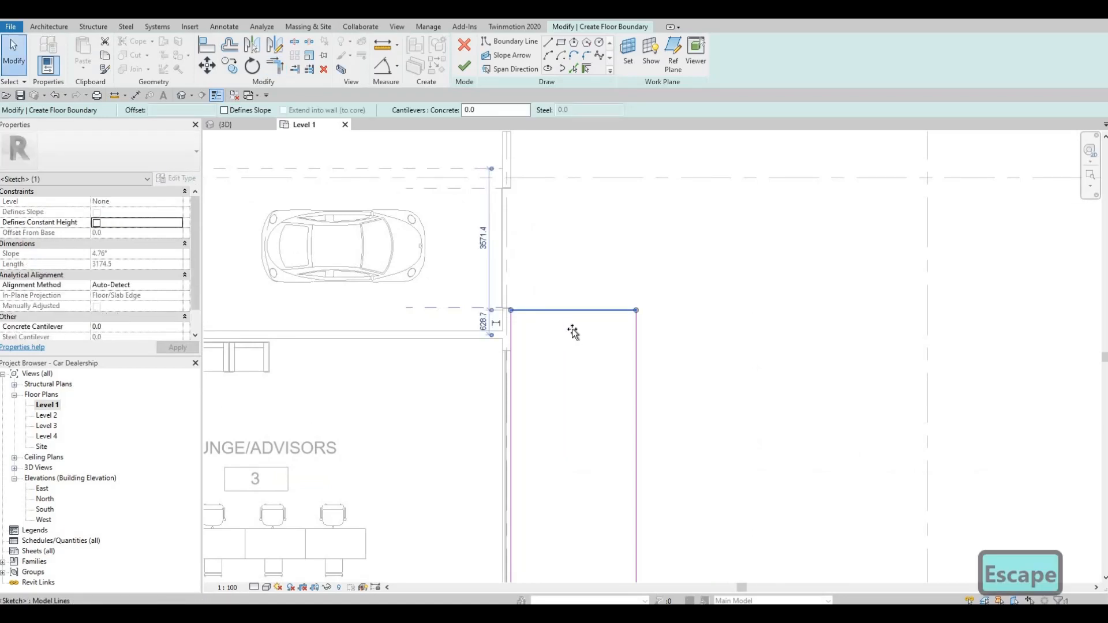
{"action": "left_click_drag", "start_coordinate": [573, 330], "coordinate": [569, 318]}
{"action": "key", "text": "Escape"}
{"action": "key", "text": "Escape"}
{"action": "scroll", "coordinate": [589, 332], "scroll_direction": "down", "scroll_amount": 2}
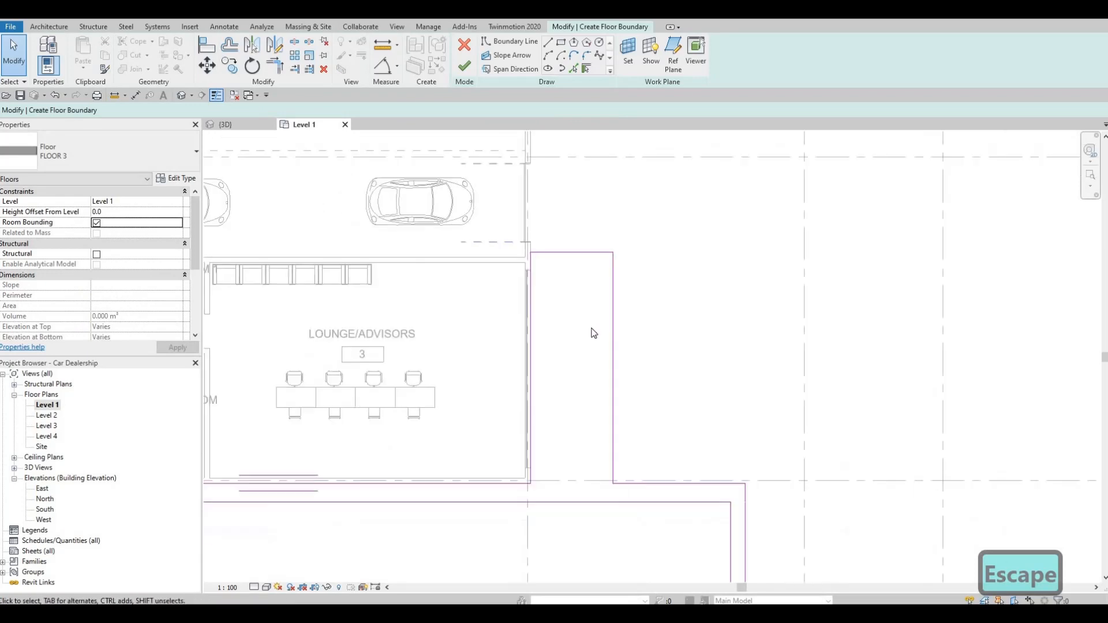
Fillet the outer corner where the long strip turns toward grid F with an 800 mm radius
{"action": "scroll", "coordinate": [577, 337], "scroll_direction": "down", "scroll_amount": 2}
{"action": "key", "text": "Escape"}
{"action": "scroll", "coordinate": [519, 355], "scroll_direction": "down", "scroll_amount": 1}
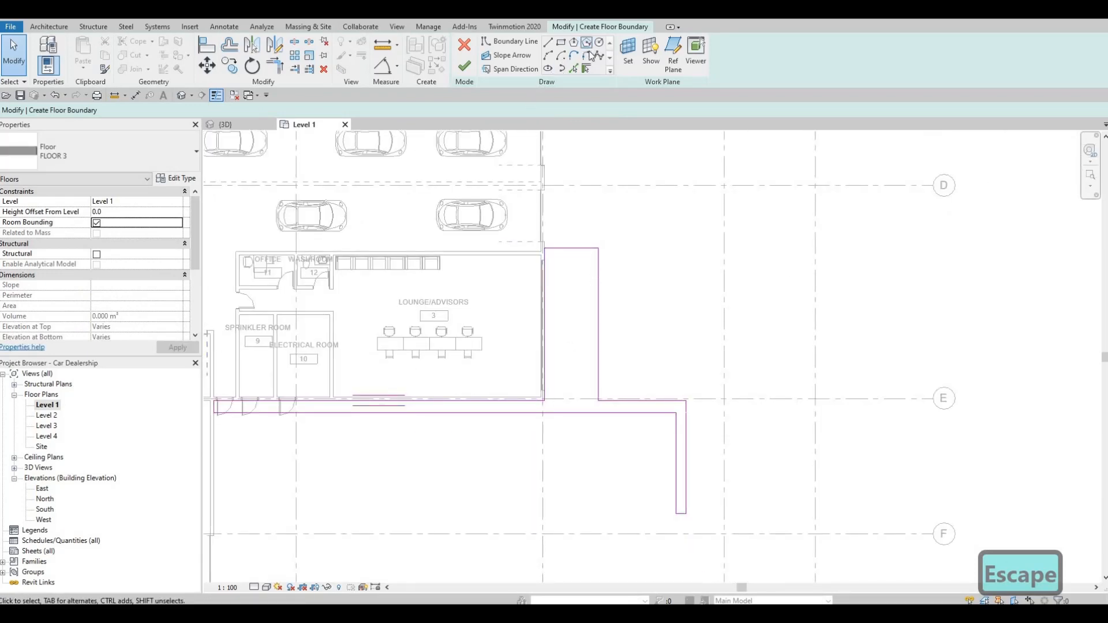
{"action": "left_click", "coordinate": [587, 55]}
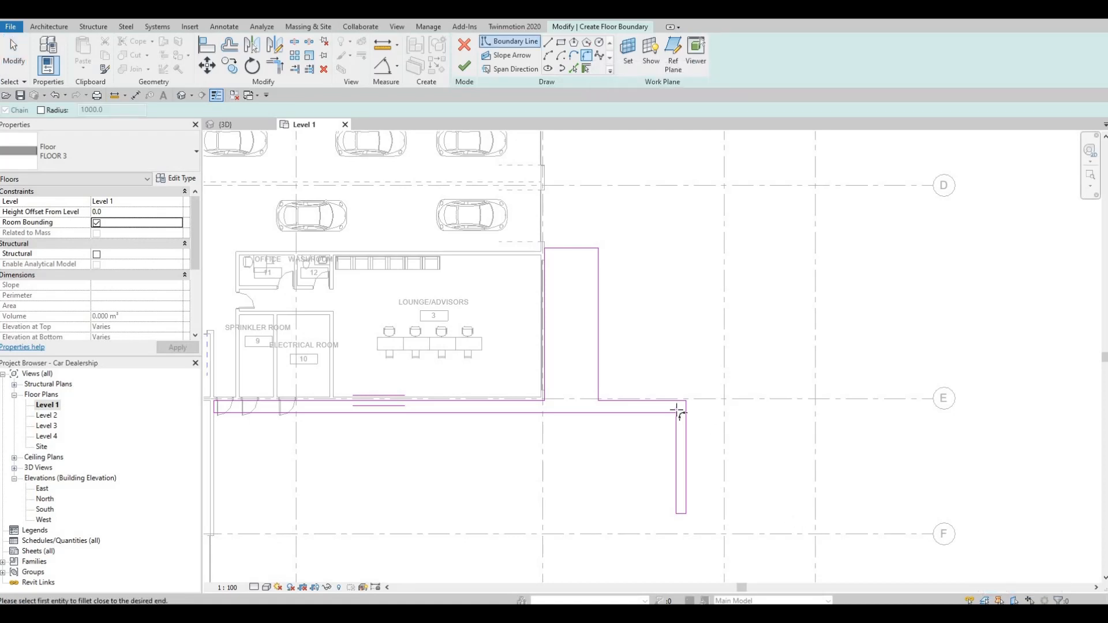
{"action": "scroll", "coordinate": [735, 442], "scroll_direction": "up", "scroll_amount": 2}
{"action": "scroll", "coordinate": [615, 359], "scroll_direction": "up", "scroll_amount": 2}
{"action": "left_click", "coordinate": [638, 356]}
{"action": "left_click", "coordinate": [647, 376]}
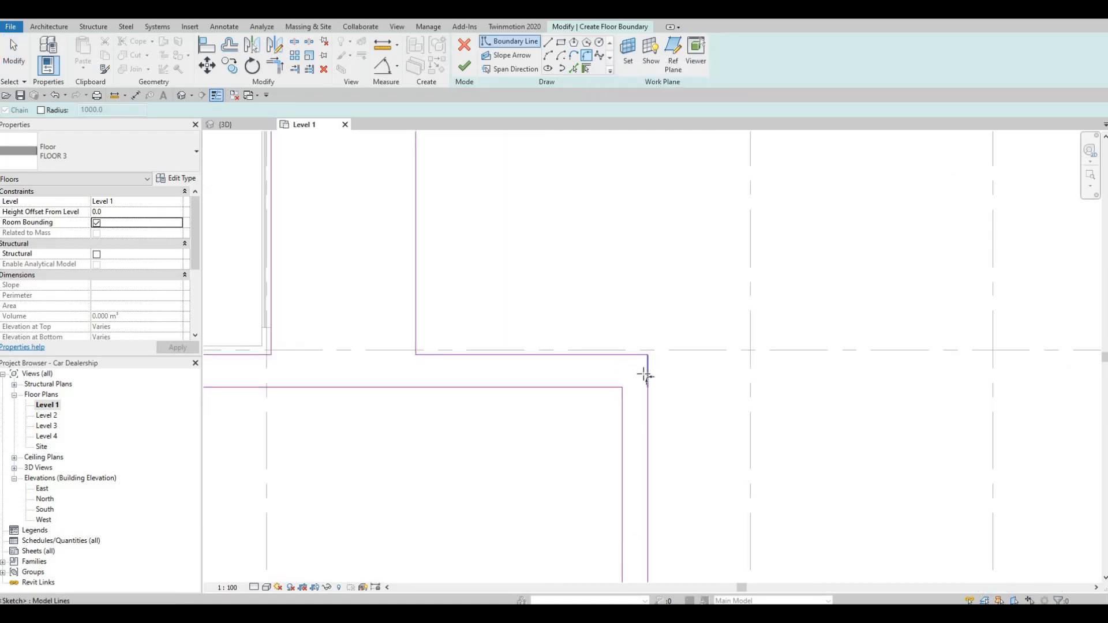
{"action": "left_click", "coordinate": [644, 374]}
{"action": "scroll", "coordinate": [604, 462], "scroll_direction": "down", "scroll_amount": 2}
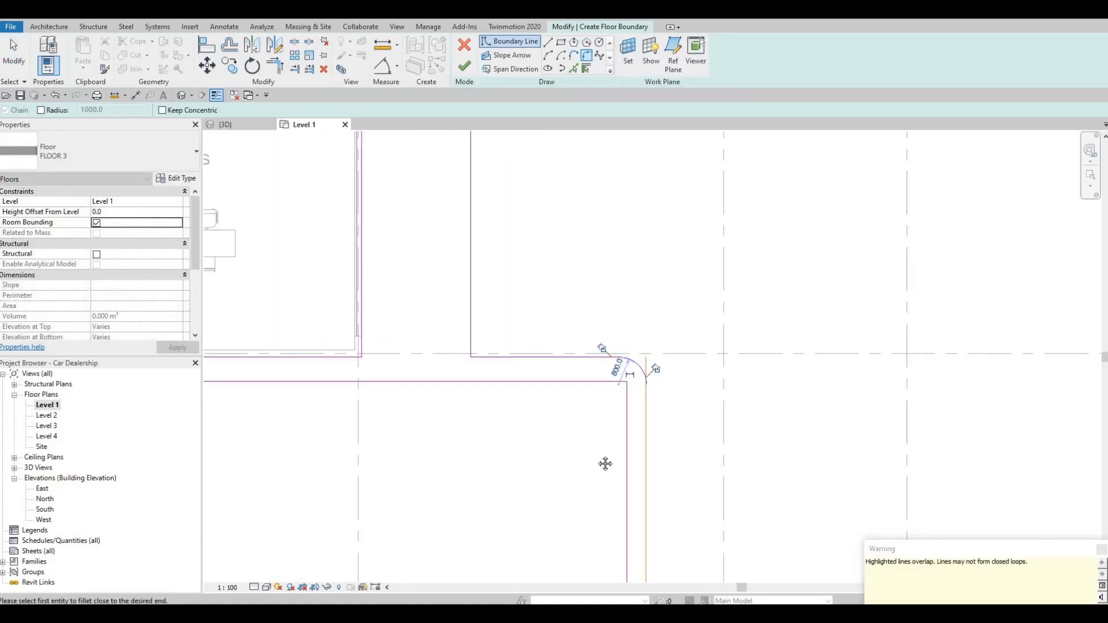
Fillet the lounge rectangle's free outer corner near the garage door and leave the fillet tool
{"action": "middle_click_drag", "start_coordinate": [492, 283], "coordinate": [511, 460]}
{"action": "left_click", "coordinate": [468, 268]}
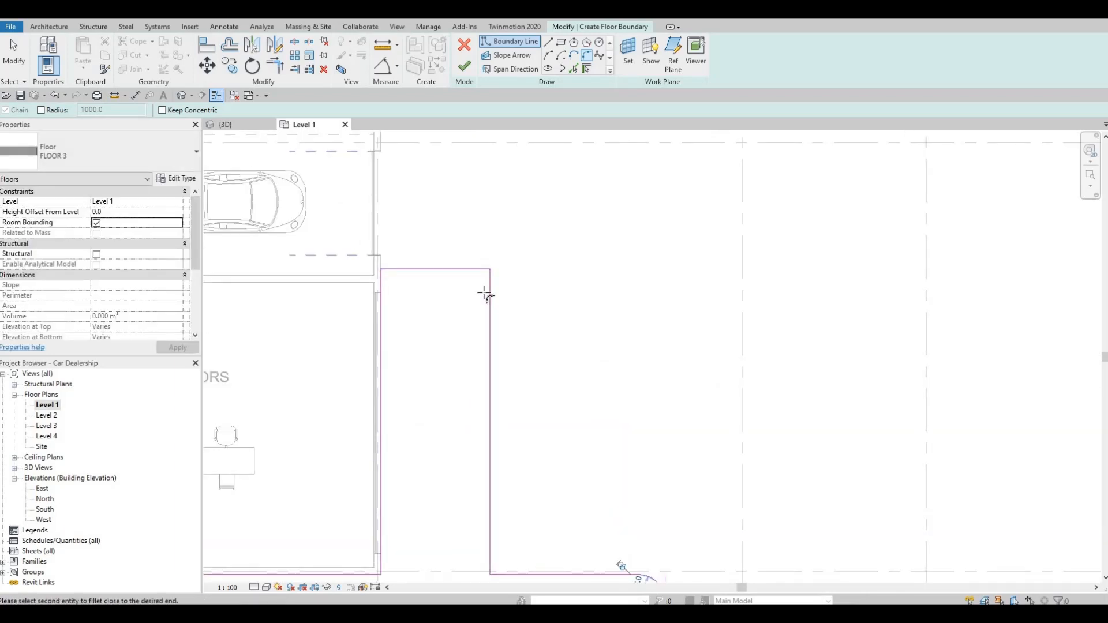
{"action": "left_click", "coordinate": [489, 294]}
{"action": "left_click", "coordinate": [475, 286]}
{"action": "key", "text": "Escape"}
{"action": "key", "text": "Escape"}
{"action": "key", "text": "Escape"}
{"action": "middle_click_drag", "start_coordinate": [576, 303], "coordinate": [562, 265]}
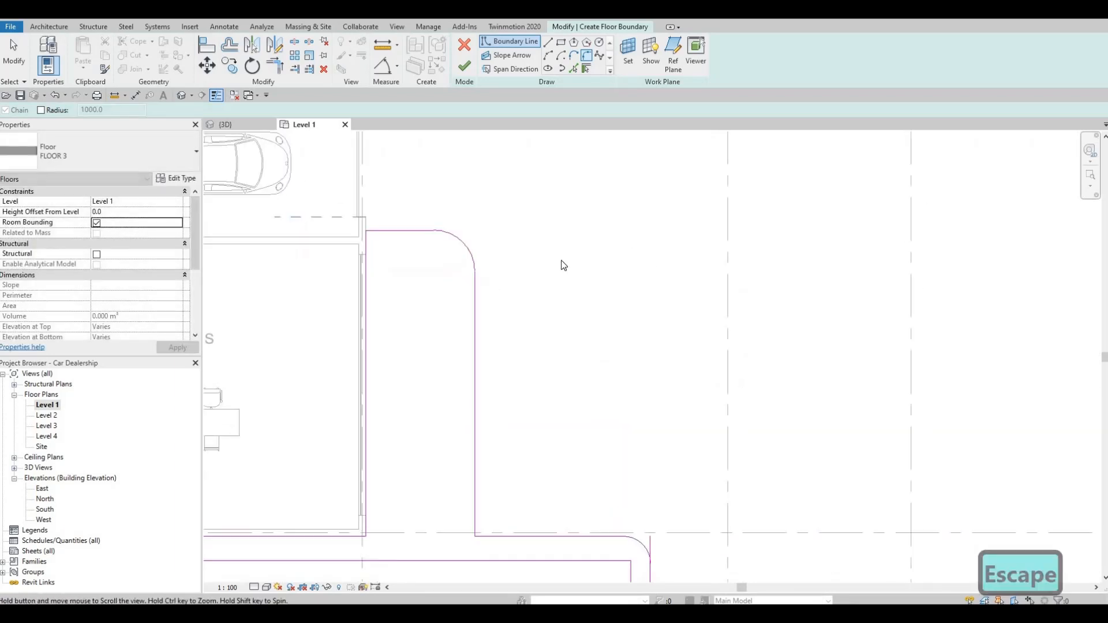
Delete the leftover 800 mm line segment outside the rounded corner of the long strip
{"action": "middle_click_drag", "start_coordinate": [651, 530], "coordinate": [552, 252]}
{"action": "scroll", "coordinate": [555, 302], "scroll_direction": "up", "scroll_amount": 2}
{"action": "left_click", "coordinate": [546, 254]}
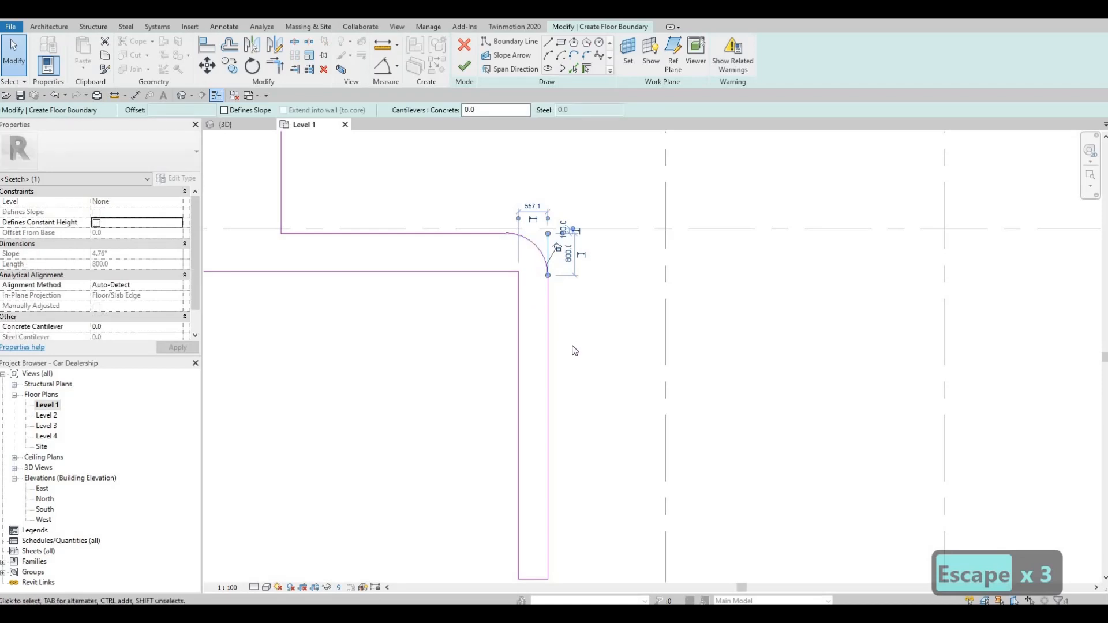
{"action": "key", "text": "Delete"}
{"action": "scroll", "coordinate": [564, 396], "scroll_direction": "down", "scroll_amount": 2}
{"action": "mouse_move", "coordinate": [565, 396]}
{"action": "middle_mouse_down"}
{"action": "mouse_move", "coordinate": [569, 411]}
{"action": "mouse_move", "coordinate": [569, 394]}
{"action": "middle_mouse_up"}
{"action": "key", "text": "Escape"}
{"action": "key", "text": "Escape"}
{"action": "scroll", "coordinate": [568, 394], "scroll_direction": "down", "scroll_amount": 2}
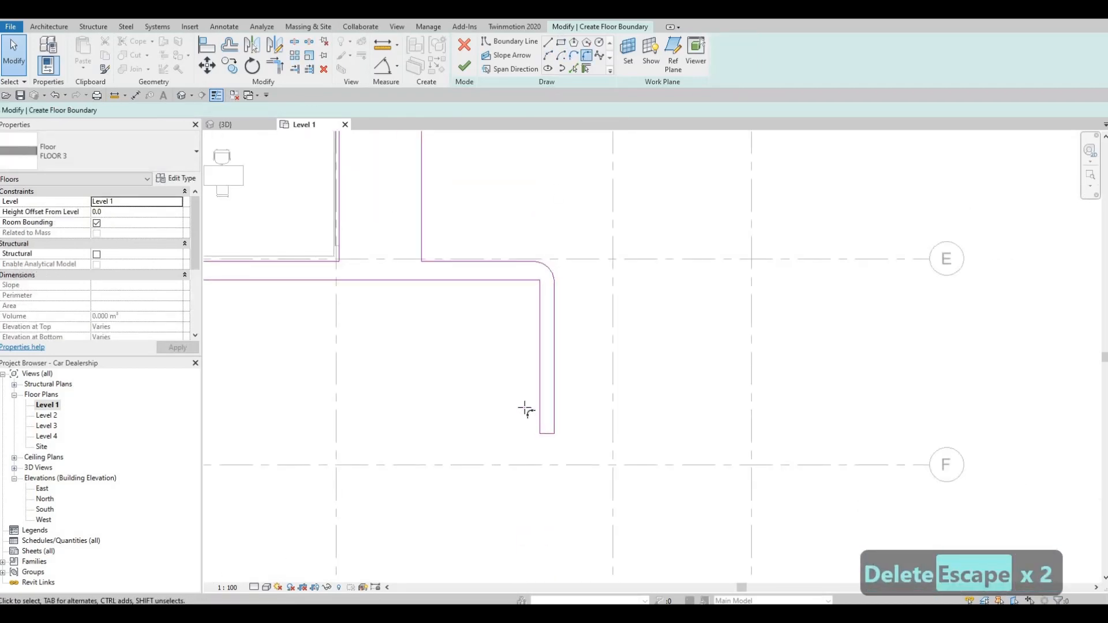
Fillet the outer corner at the narrow strip's free end near grid F with a 300 mm radius
{"action": "scroll", "coordinate": [579, 466], "scroll_direction": "up", "scroll_amount": 3}
{"action": "scroll", "coordinate": [523, 410], "scroll_direction": "up", "scroll_amount": 2}
{"action": "left_click", "coordinate": [528, 364]}
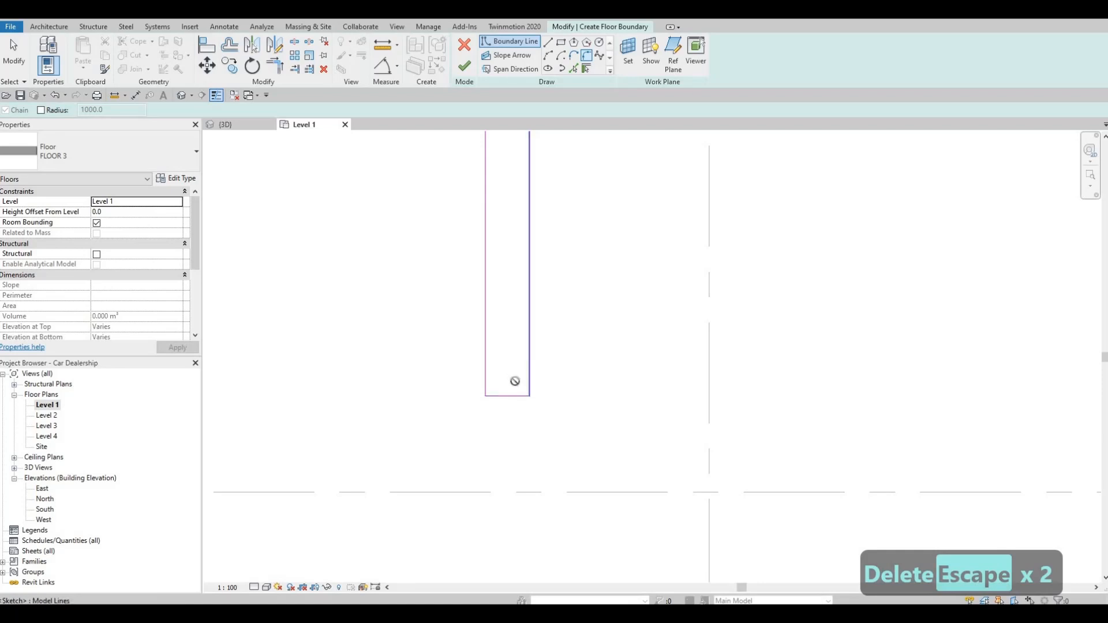
{"action": "left_click", "coordinate": [522, 395]}
{"action": "left_click", "coordinate": [493, 399]}
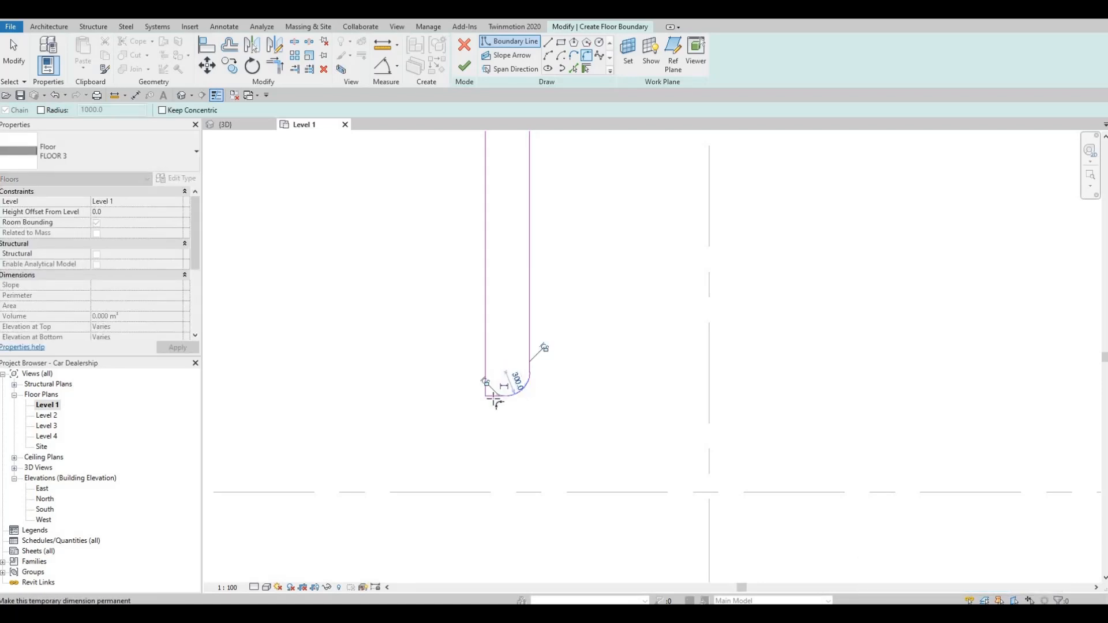
{"action": "left_click", "coordinate": [487, 394]}
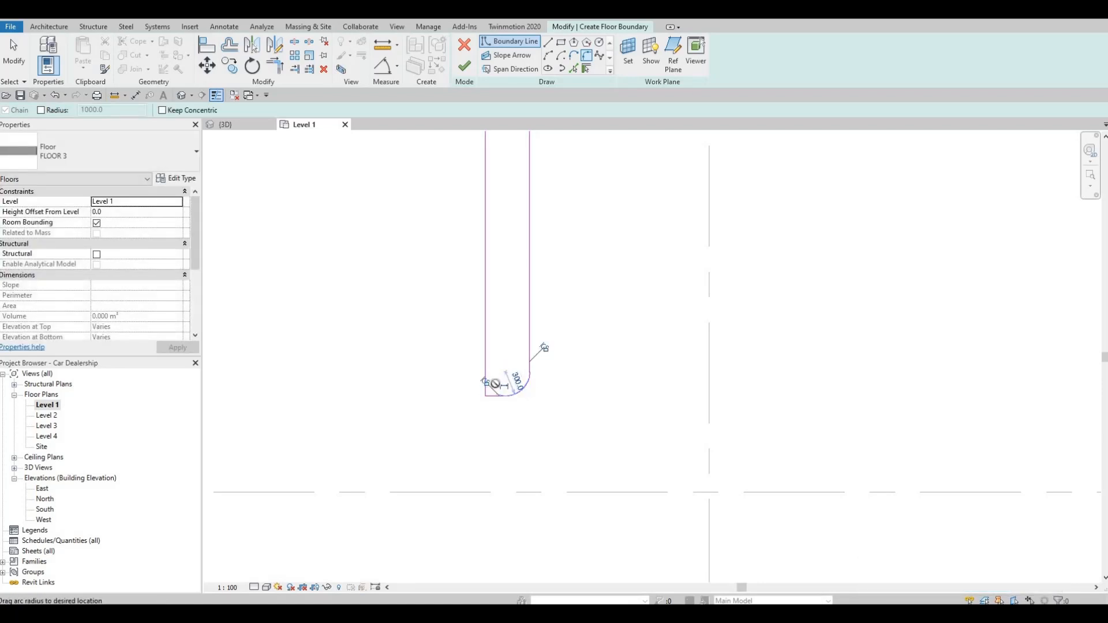
{"action": "left_click", "coordinate": [497, 396]}
{"action": "scroll", "coordinate": [496, 383], "scroll_direction": "up", "scroll_amount": 2}
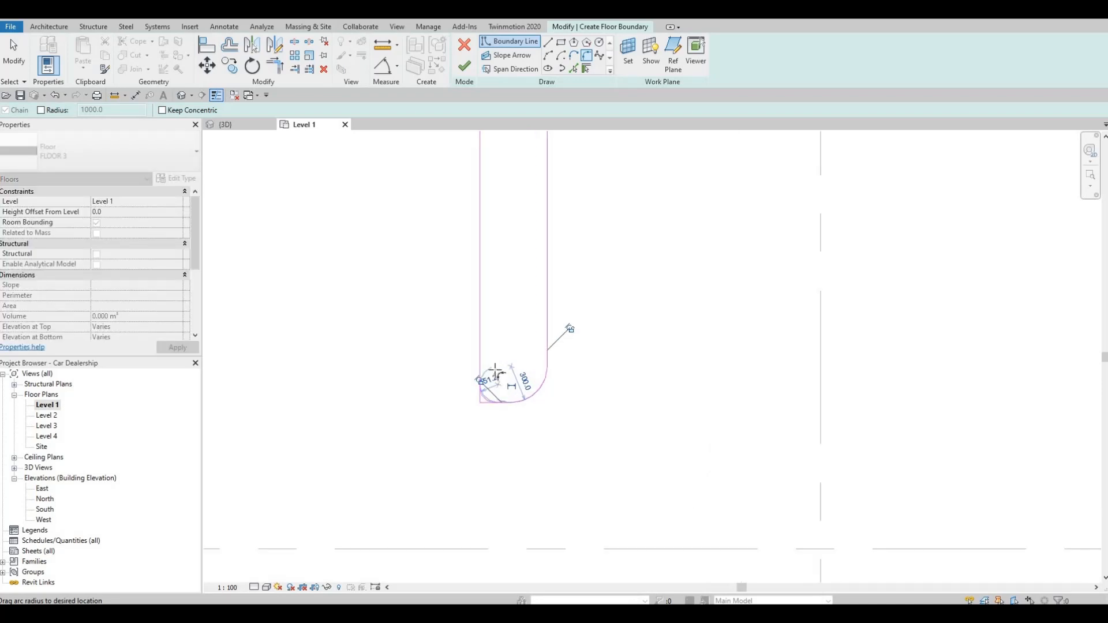
{"action": "key", "text": "Escape"}
{"action": "scroll", "coordinate": [500, 376], "scroll_direction": "down", "scroll_amount": 3}
{"action": "scroll", "coordinate": [528, 372], "scroll_direction": "down", "scroll_amount": 2}
{"action": "key", "text": "Escape"}
{"action": "key", "text": "Escape"}
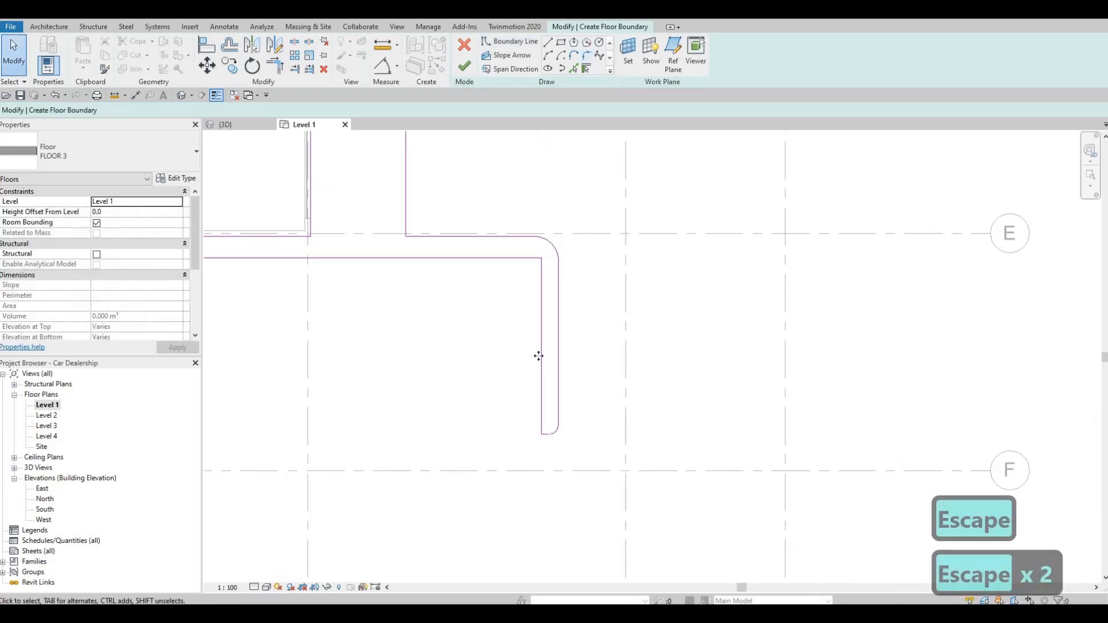
Move the narrow strip's inner long edge toward the building until the strip is about 957 mm wide
{"action": "left_click", "coordinate": [538, 357]}
{"action": "key", "text": "Left"}
{"action": "key", "text": "Left"}
{"action": "key", "text": "Left"}
{"action": "key", "text": "Left"}
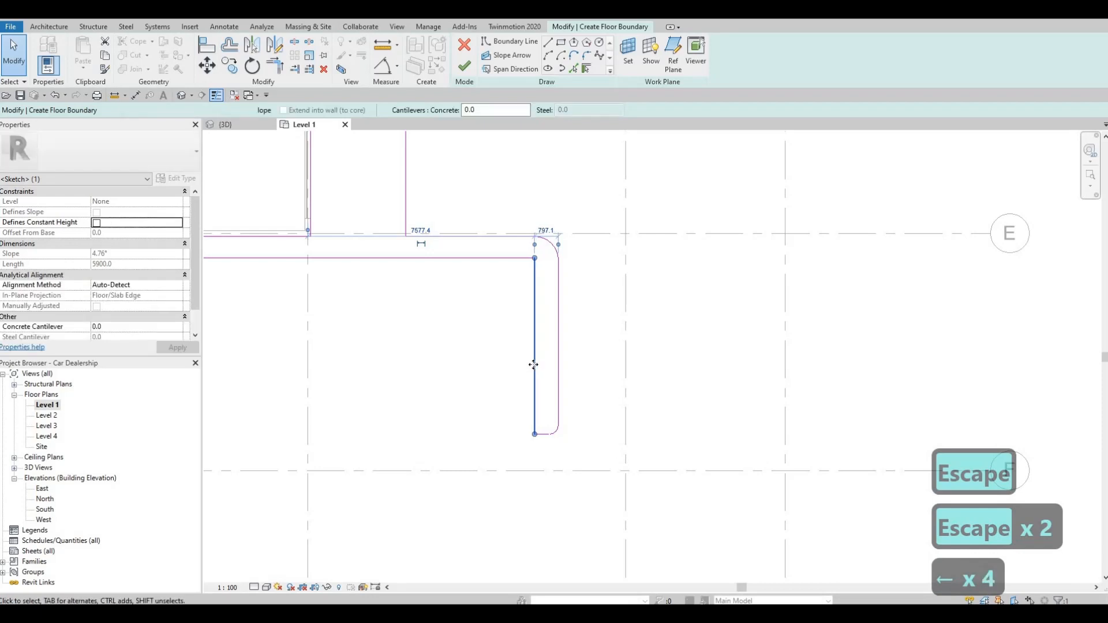
{"action": "key", "text": "Left"}
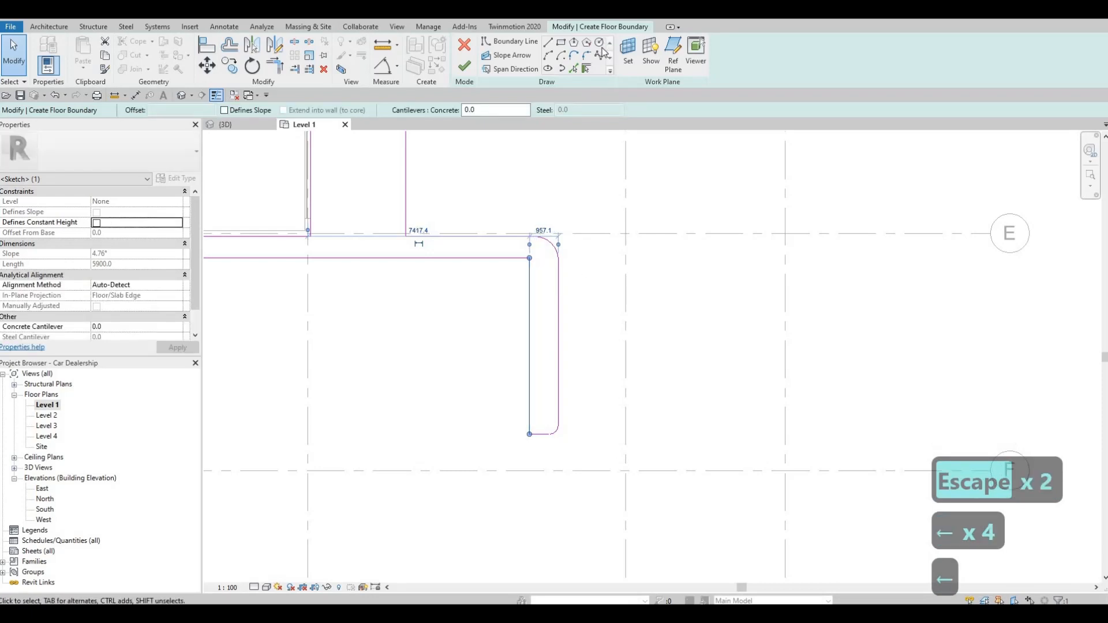
{"action": "key", "text": "Escape"}
{"action": "key", "text": "Escape"}
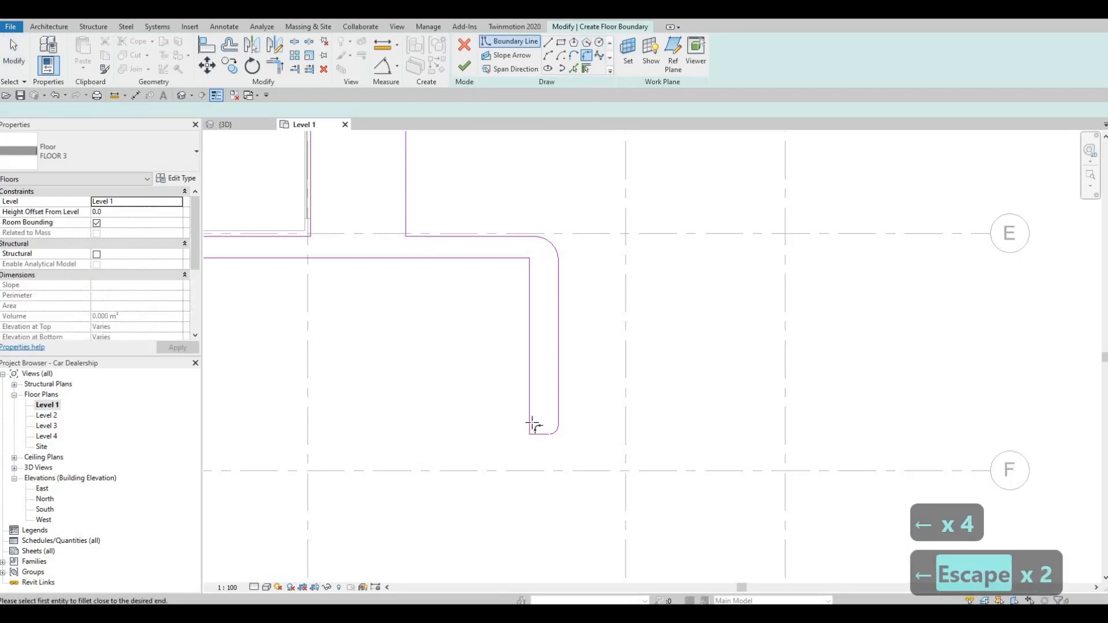
Fillet the inner corner at the narrow strip's free end with a radius of about 290 mm
{"action": "scroll", "coordinate": [536, 448], "scroll_direction": "up", "scroll_amount": 2}
{"action": "left_click", "coordinate": [539, 428]}
{"action": "scroll", "coordinate": [530, 410], "scroll_direction": "up", "scroll_amount": 2}
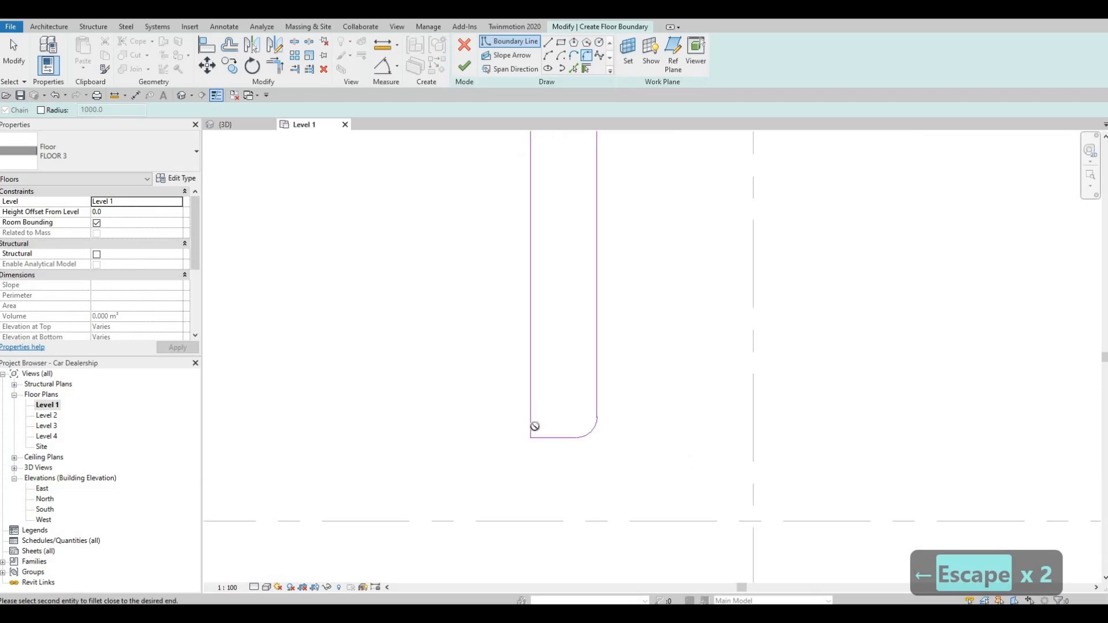
{"action": "left_click", "coordinate": [532, 424]}
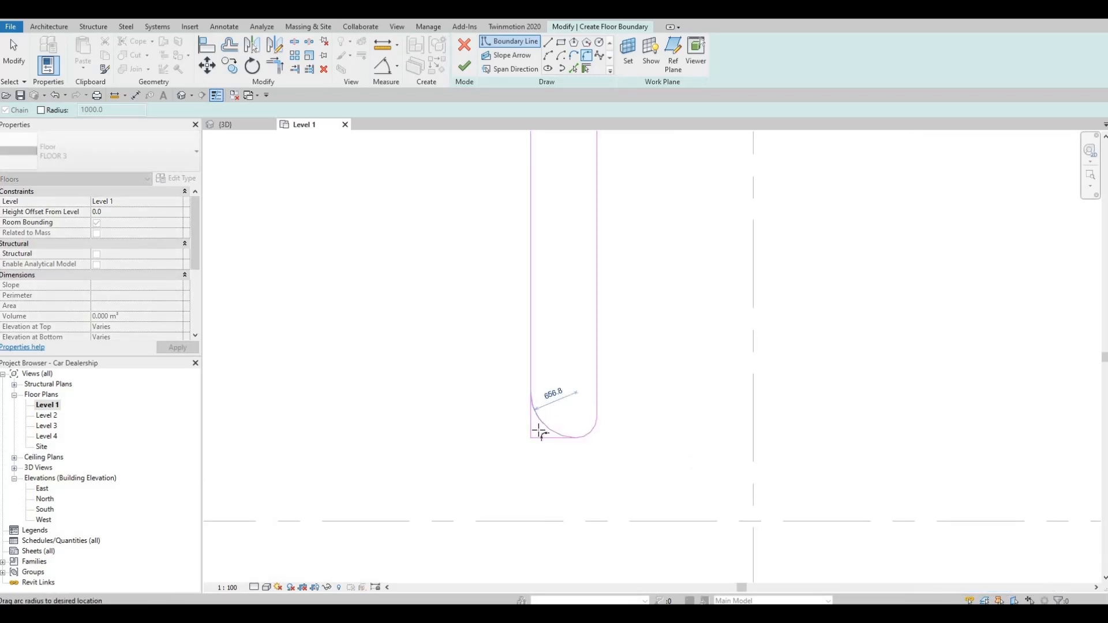
{"action": "scroll", "coordinate": [536, 434], "scroll_direction": "up", "scroll_amount": 2}
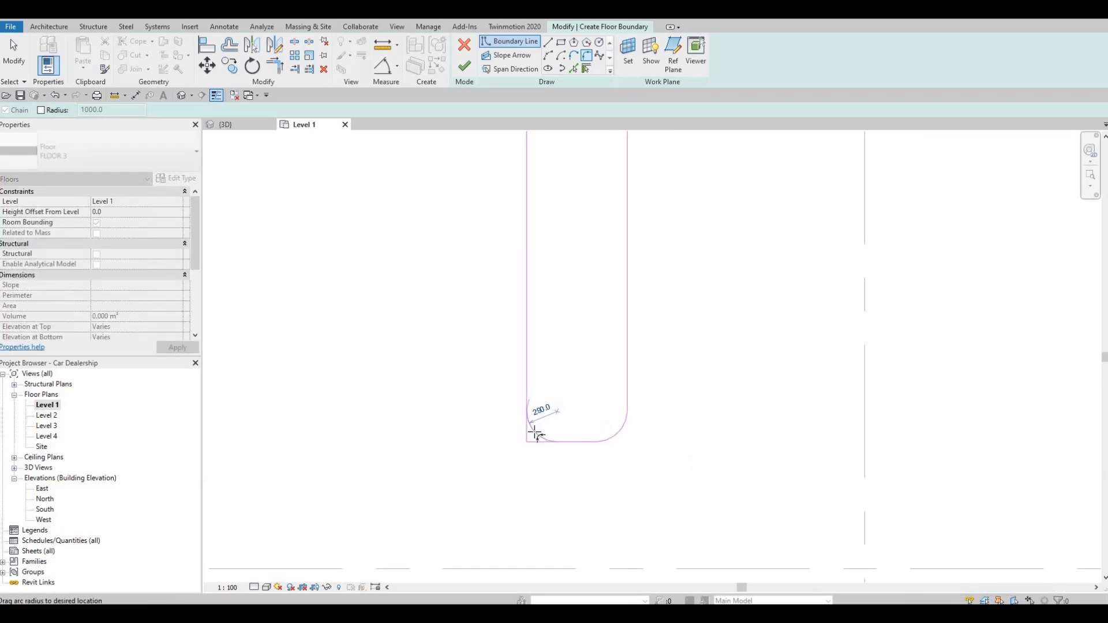
{"action": "left_click", "coordinate": [509, 242]}
{"action": "scroll", "coordinate": [513, 388], "scroll_direction": "down", "scroll_amount": 3}
{"action": "middle_click_drag", "start_coordinate": [495, 144], "coordinate": [548, 383]}
{"action": "scroll", "coordinate": [545, 369], "scroll_direction": "down", "scroll_amount": 2}
{"action": "scroll", "coordinate": [519, 306], "scroll_direction": "up", "scroll_amount": 1}
{"action": "scroll", "coordinate": [628, 307], "scroll_direction": "down", "scroll_amount": 5}
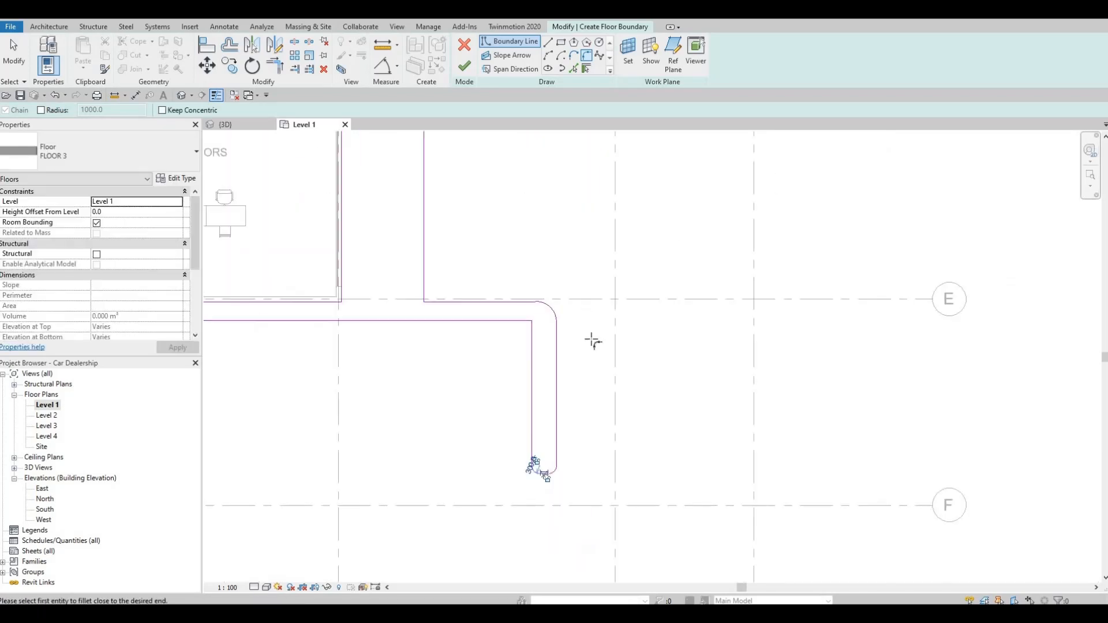
{"action": "scroll", "coordinate": [499, 261], "scroll_direction": "down", "scroll_amount": 1}
{"action": "middle_click_drag", "start_coordinate": [475, 297], "coordinate": [443, 264]}
{"action": "key", "text": "Escape"}
{"action": "scroll", "coordinate": [451, 258], "scroll_direction": "up", "scroll_amount": 1}
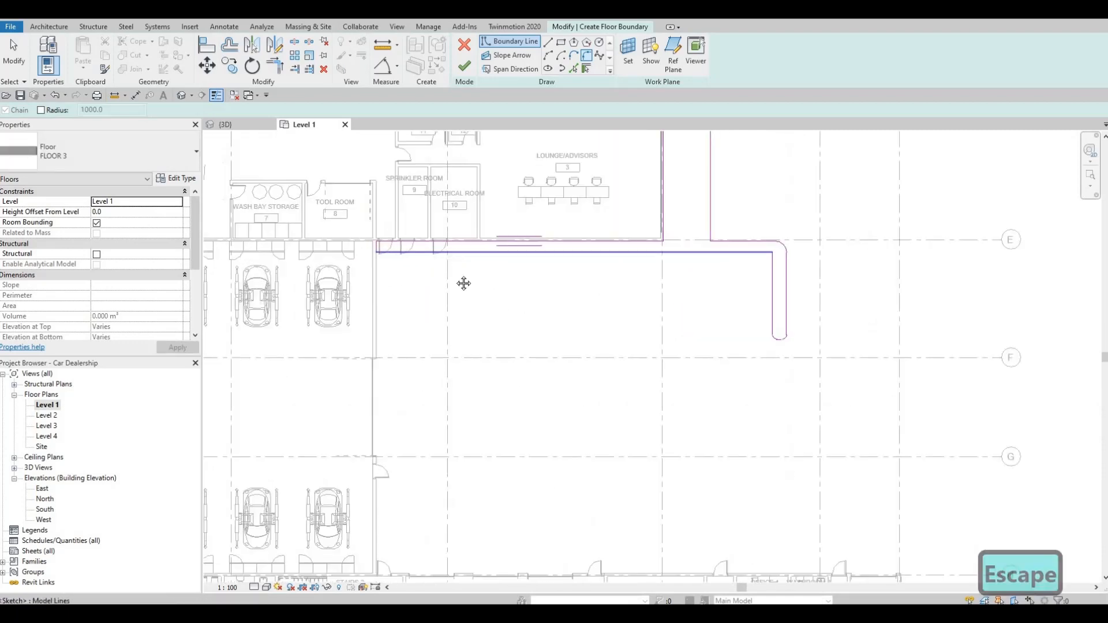
Try to finish the FLOOR 3 boundary sketch
{"action": "middle_click_drag", "start_coordinate": [571, 309], "coordinate": [566, 359]}
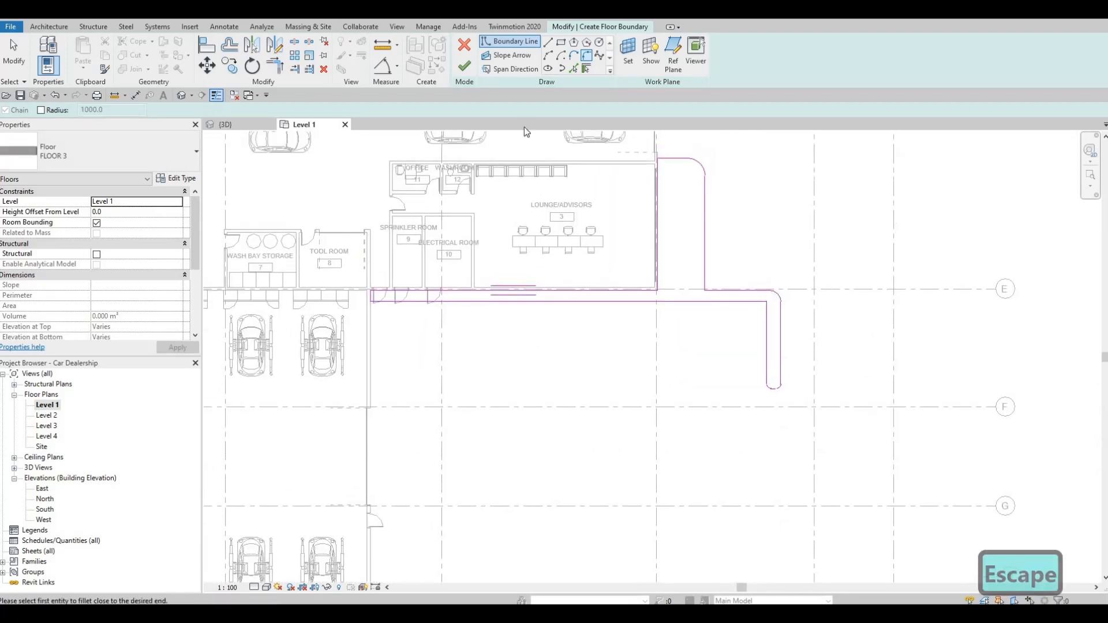
{"action": "left_click", "coordinate": [465, 68]}
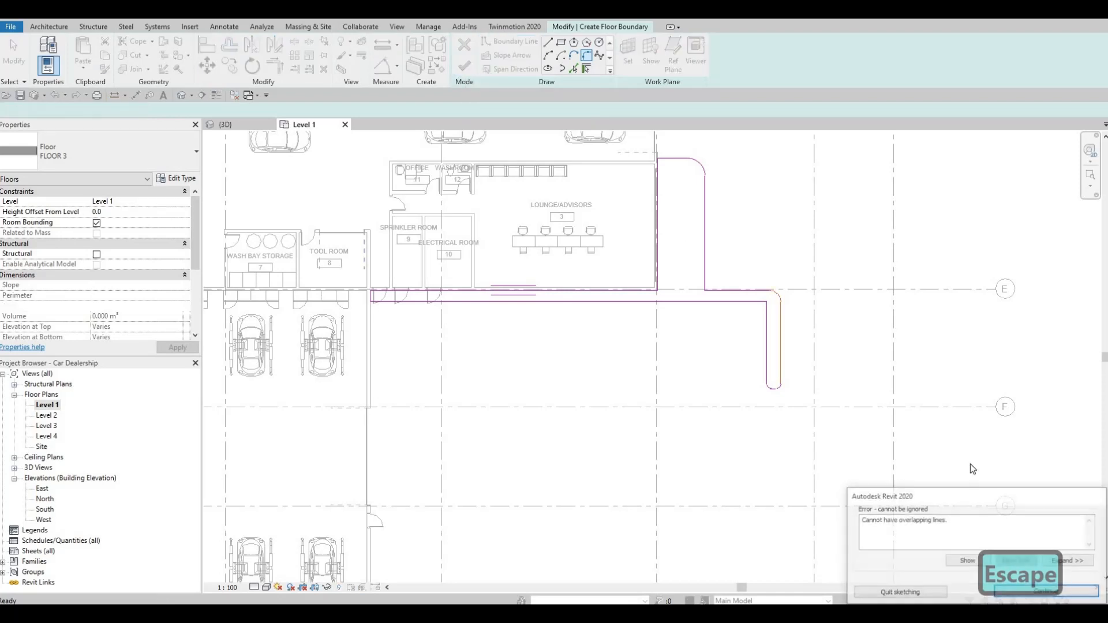
{"action": "scroll", "coordinate": [775, 348], "scroll_direction": "up", "scroll_amount": 3}
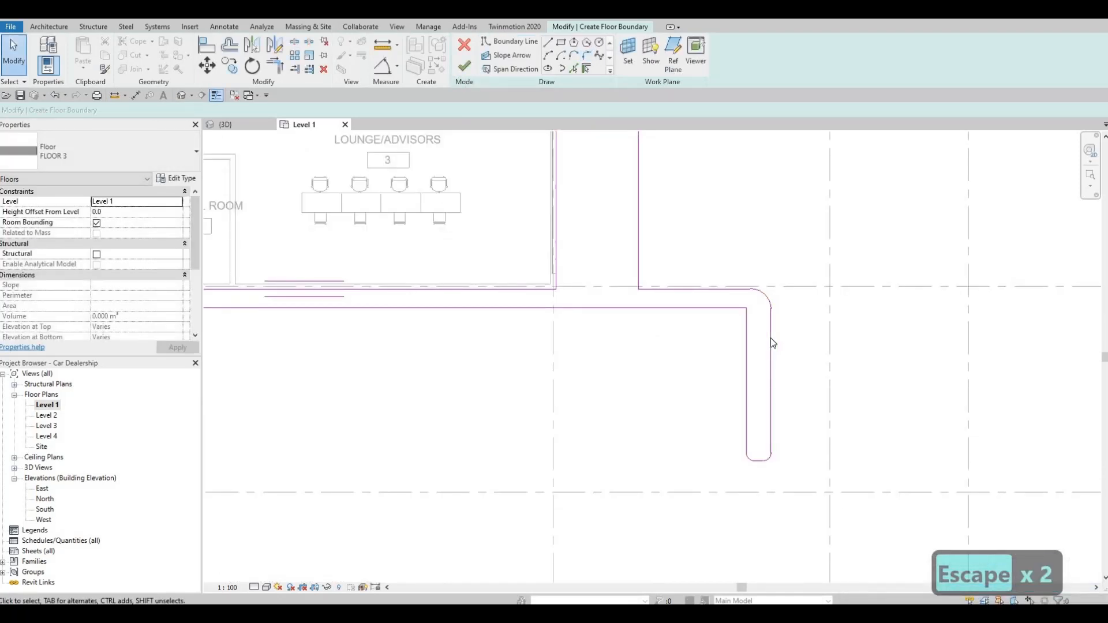
{"action": "left_click", "coordinate": [772, 359]}
{"action": "key", "text": "Delete"}
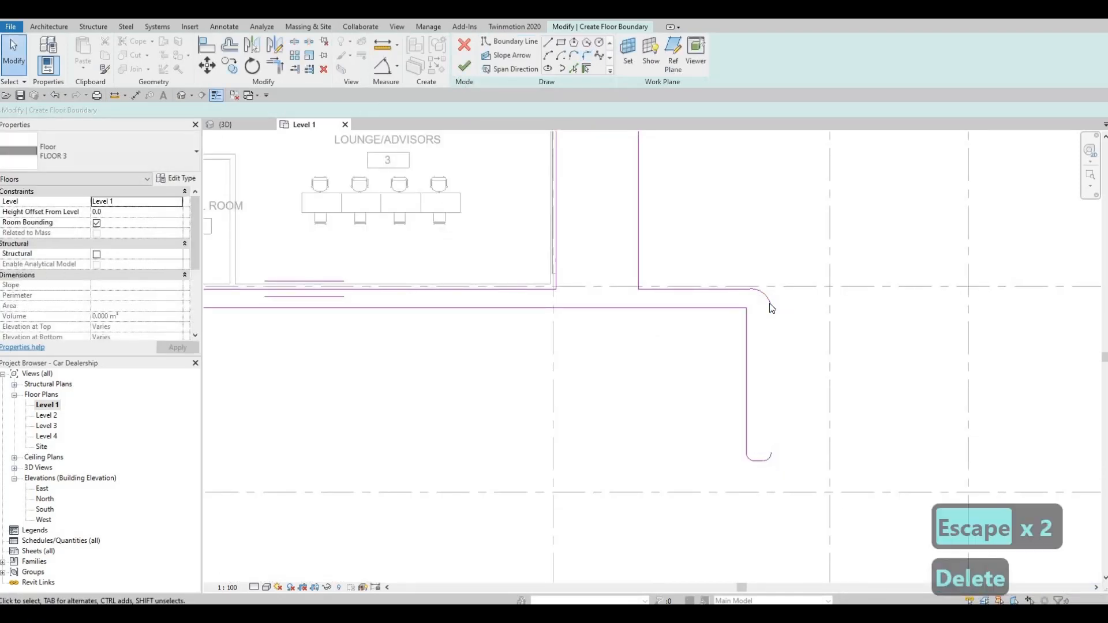
{"action": "key", "text": "ctrl+z"}
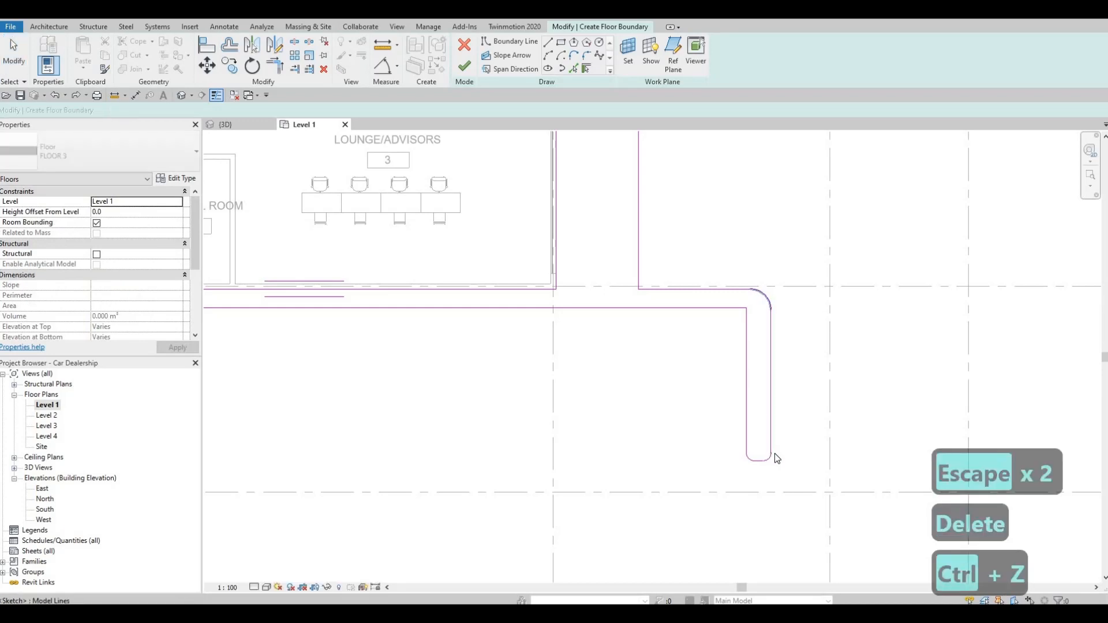
{"action": "key", "text": "Escape"}
Examine the narrow strip's outer edge and its rounded corners to locate the overlapping boundary lines
{"action": "scroll", "coordinate": [752, 437], "scroll_direction": "up", "scroll_amount": 4}
{"action": "scroll", "coordinate": [770, 437], "scroll_direction": "up", "scroll_amount": 5}
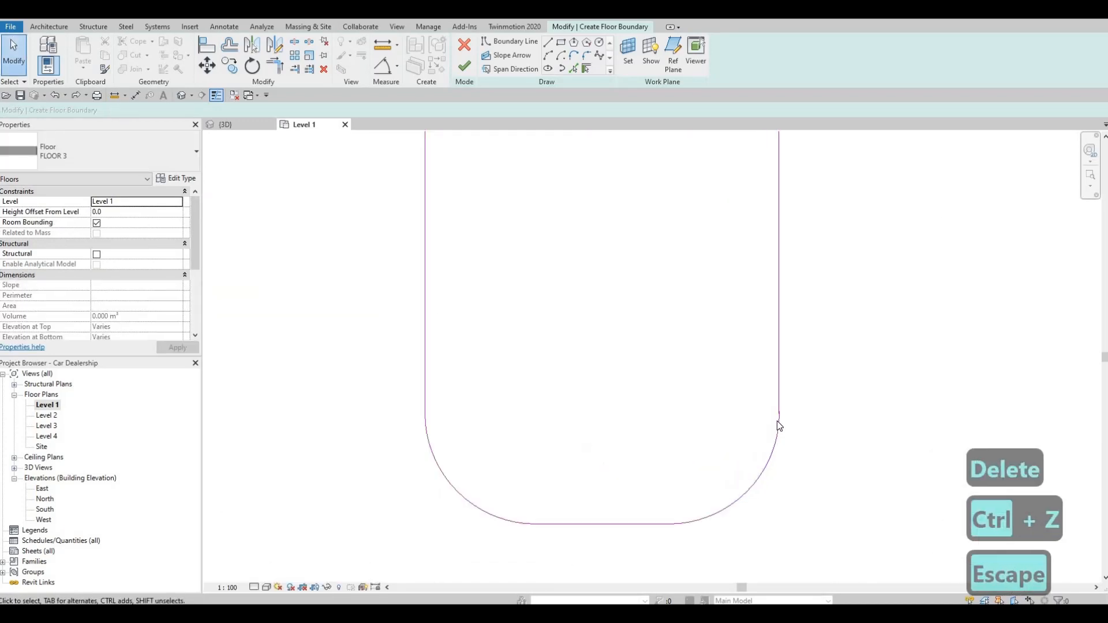
{"action": "scroll", "coordinate": [781, 427], "scroll_direction": "up", "scroll_amount": 3}
{"action": "key", "text": "Escape"}
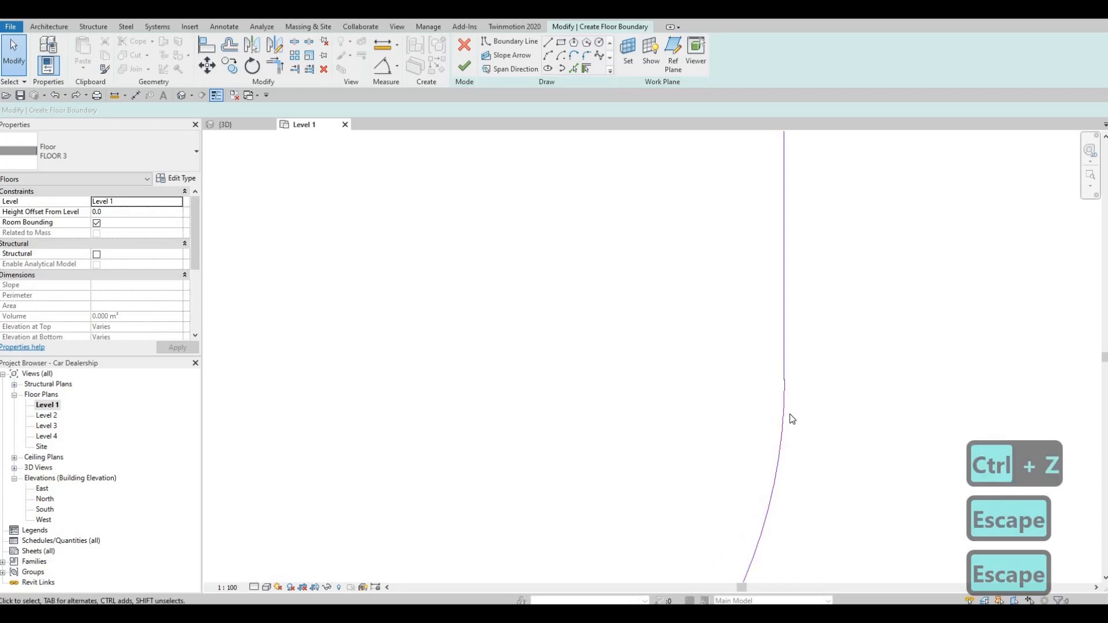
{"action": "scroll", "coordinate": [750, 335], "scroll_direction": "down", "scroll_amount": 2}
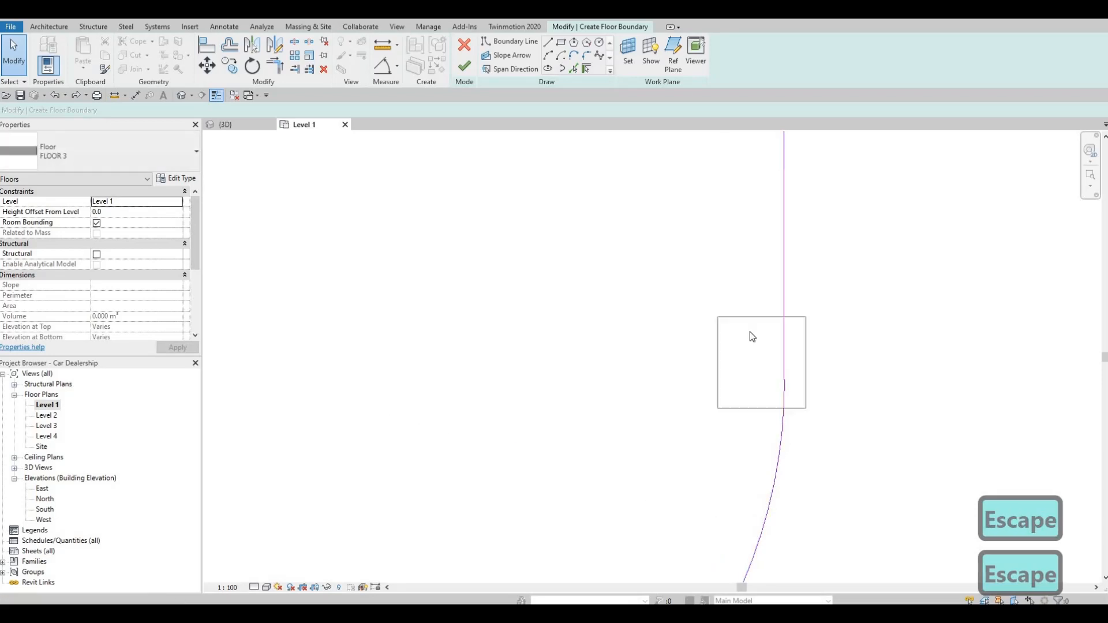
{"action": "scroll", "coordinate": [730, 300], "scroll_direction": "down", "scroll_amount": 5}
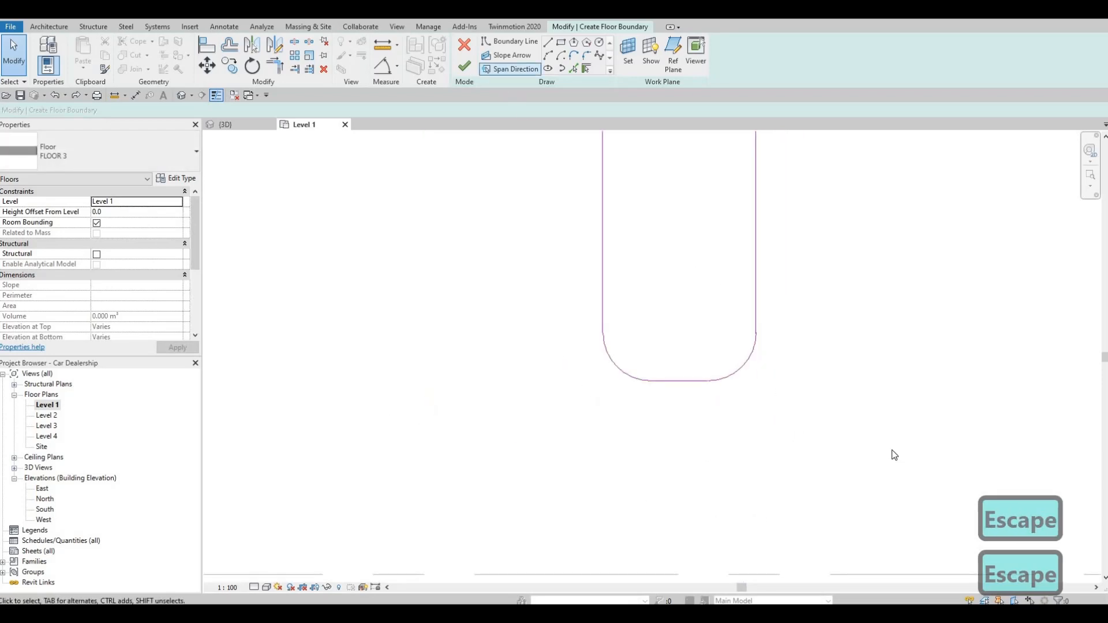
{"action": "left_click", "coordinate": [962, 559]}
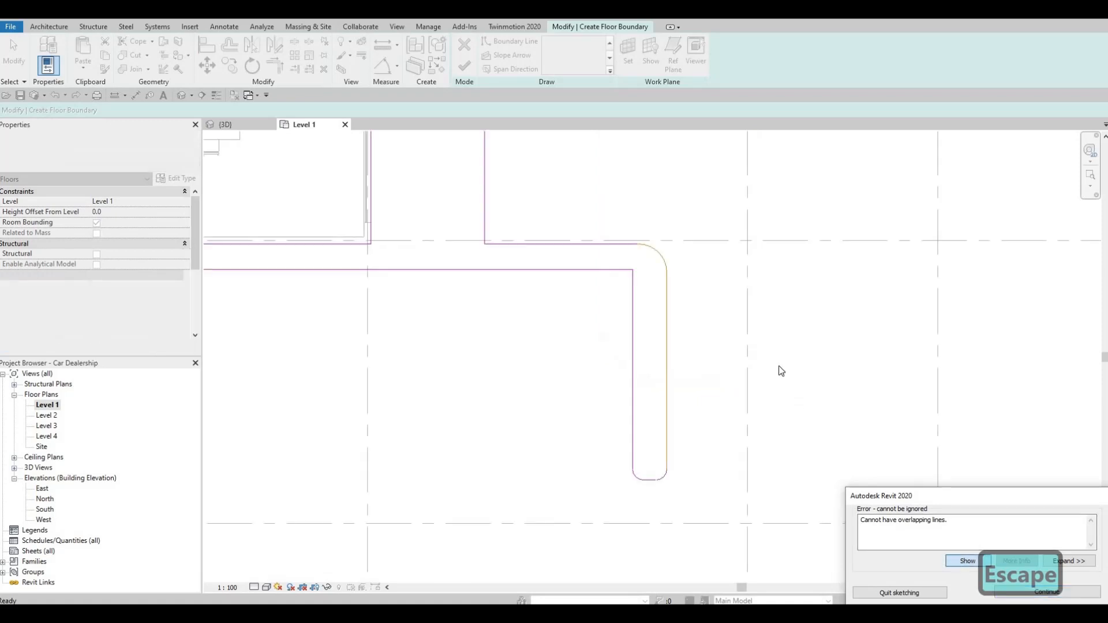
{"action": "scroll", "coordinate": [580, 160], "scroll_direction": "up", "scroll_amount": 3}
{"action": "middle_click_drag", "start_coordinate": [560, 164], "coordinate": [598, 408]}
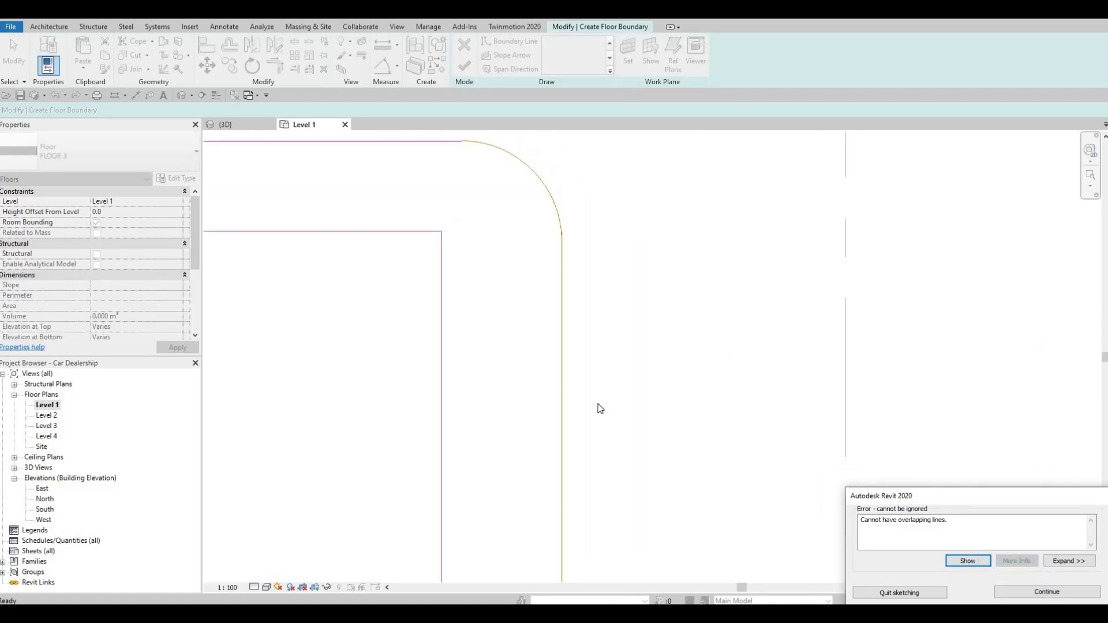
{"action": "scroll", "coordinate": [565, 397], "scroll_direction": "up", "scroll_amount": 2}
{"action": "scroll", "coordinate": [586, 311], "scroll_direction": "down", "scroll_amount": 3}
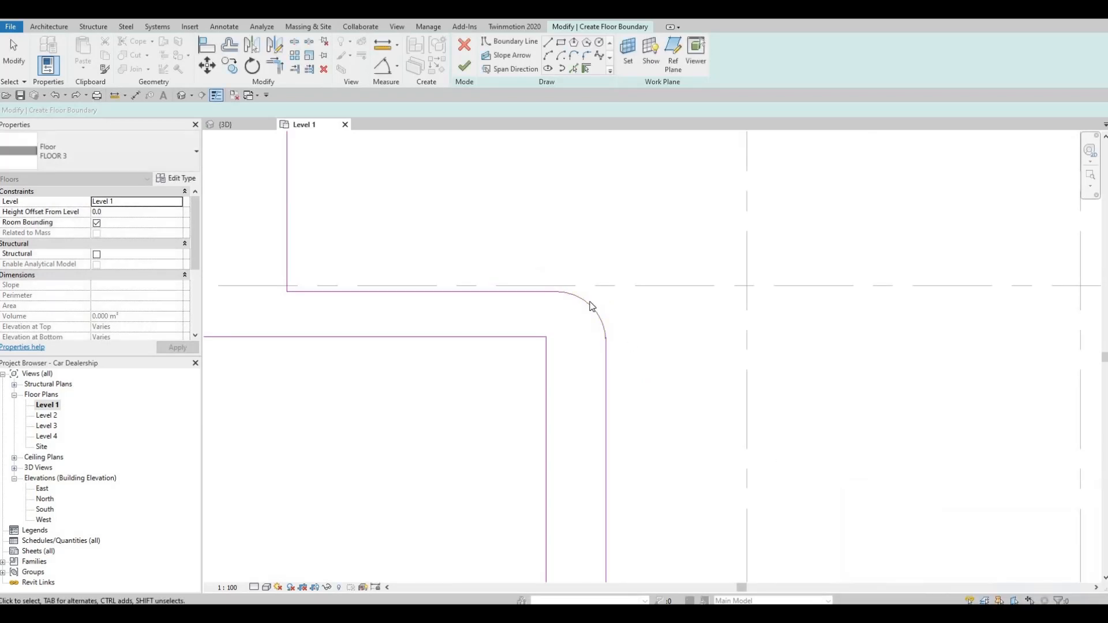
Trim the overlap between the 800 mm corner arc near grid E and the narrow strip's outer long edge
{"action": "scroll", "coordinate": [601, 296], "scroll_direction": "up", "scroll_amount": 1}
{"action": "key", "text": "Escape"}
{"action": "key", "text": "Escape"}
{"action": "left_click_drag", "start_coordinate": [524, 266], "coordinate": [640, 371]}
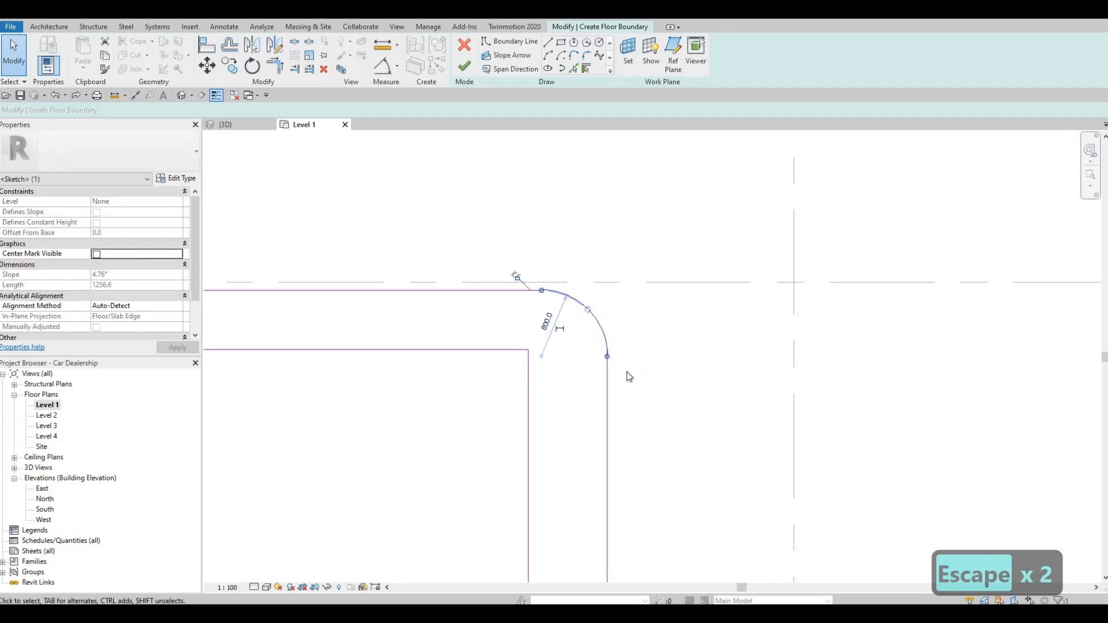
{"action": "scroll", "coordinate": [623, 372], "scroll_direction": "up", "scroll_amount": 3}
{"action": "key", "text": "Escape"}
{"action": "key", "text": "Escape"}
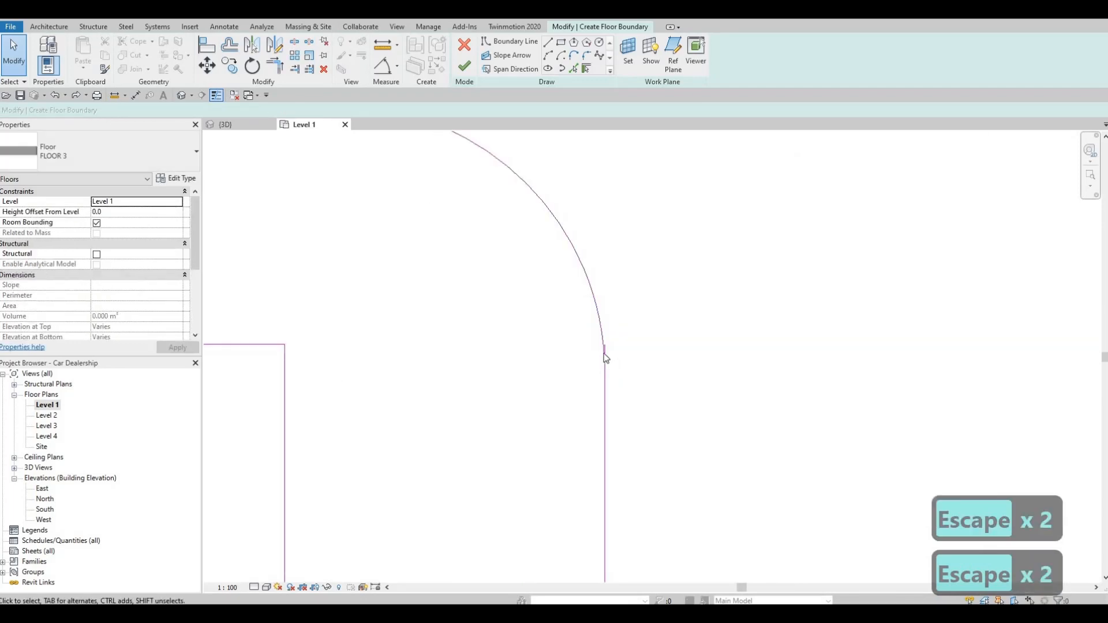
{"action": "scroll", "coordinate": [603, 358], "scroll_direction": "up", "scroll_amount": 1}
{"action": "key", "text": "t"}
{"action": "key", "text": "r"}
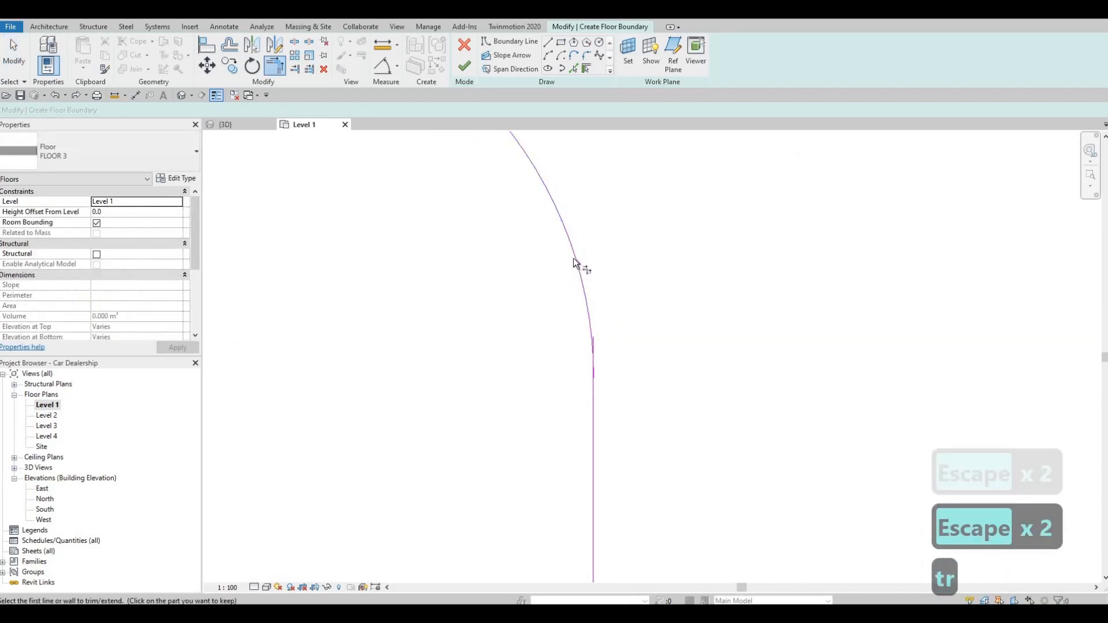
{"action": "left_click", "coordinate": [573, 258]}
{"action": "left_click", "coordinate": [595, 384]}
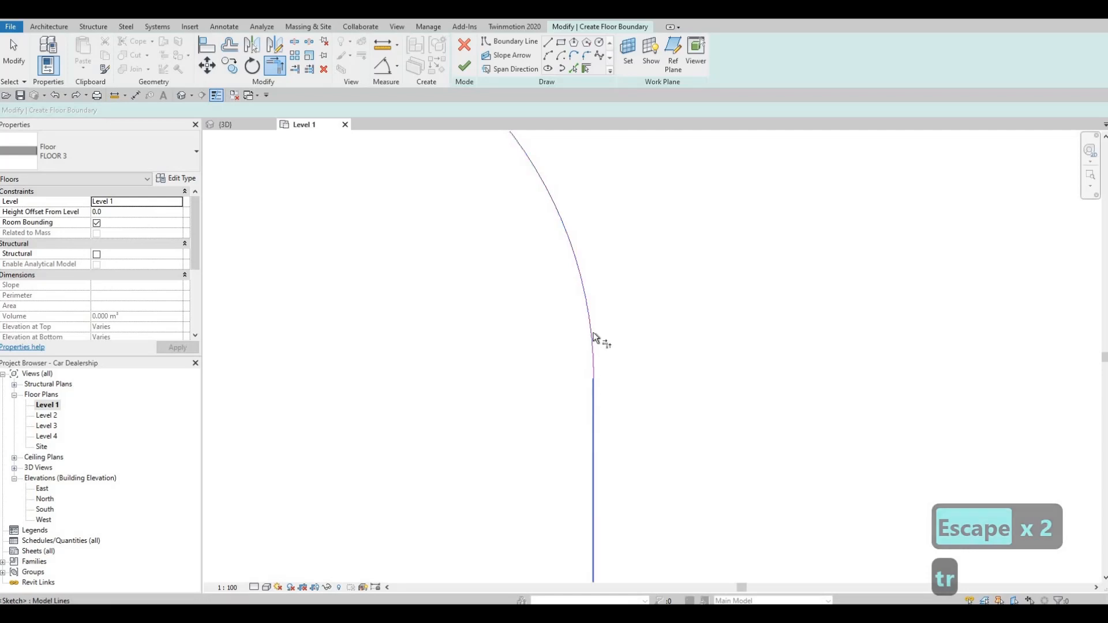
{"action": "scroll", "coordinate": [594, 341], "scroll_direction": "down", "scroll_amount": 3}
{"action": "key", "text": "Escape"}
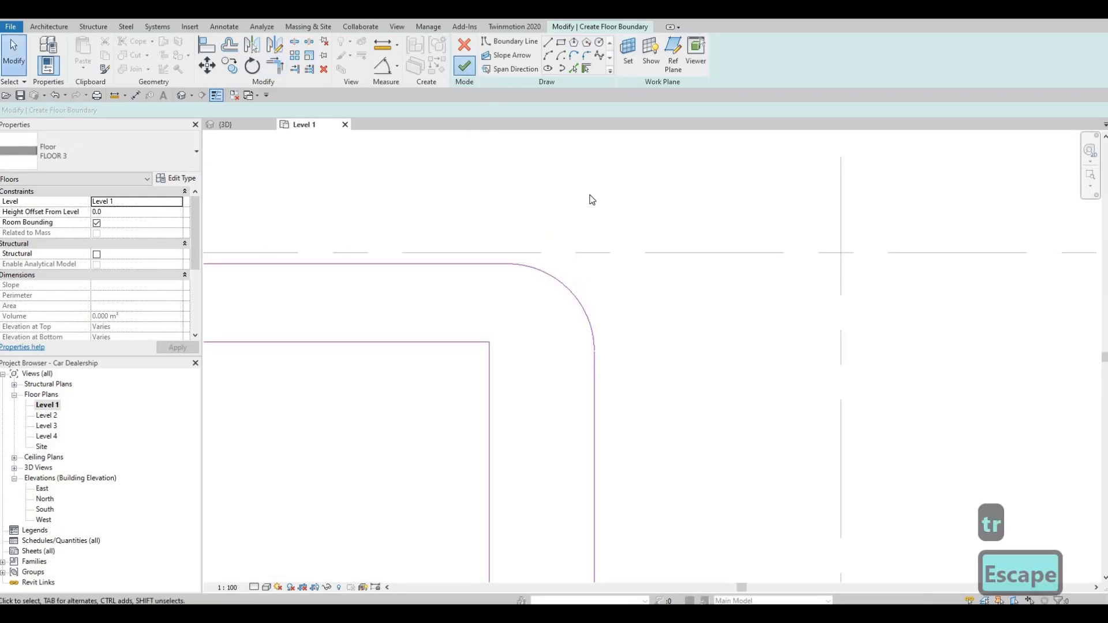
Finish the floor boundary sketch, deselect the new floor and open the default 3D view
{"action": "scroll", "coordinate": [590, 195], "scroll_direction": "down", "scroll_amount": 6}
{"action": "middle_click_drag", "start_coordinate": [635, 275], "coordinate": [725, 313]}
{"action": "key", "text": "Escape"}
{"action": "key", "text": "Escape"}
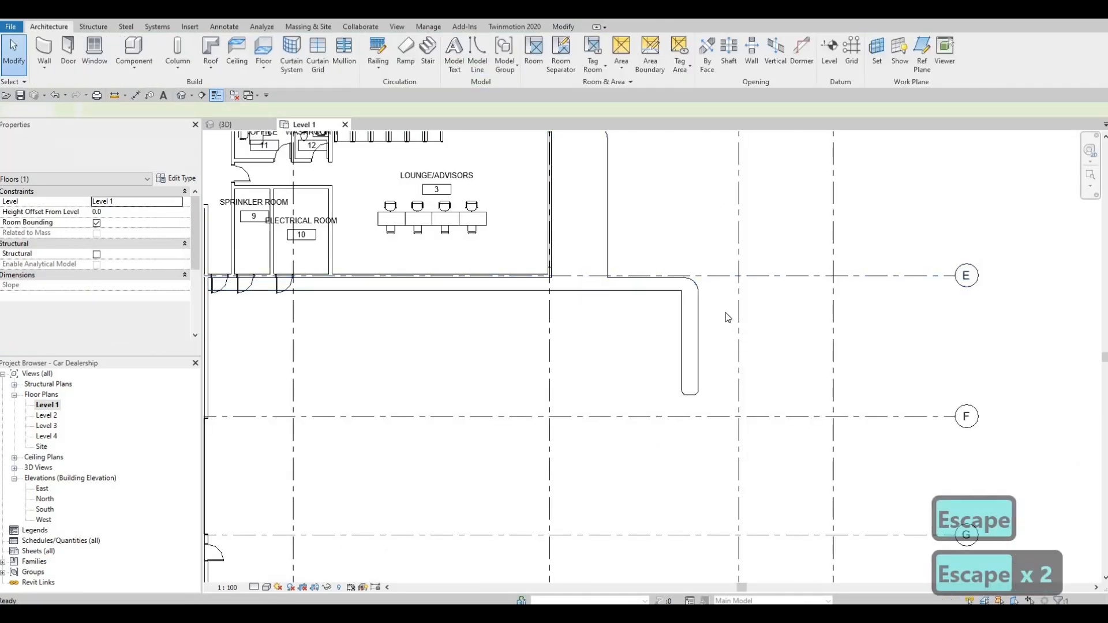
{"action": "middle_click_drag", "start_coordinate": [493, 255], "coordinate": [537, 296]}
{"action": "scroll", "coordinate": [883, 380], "scroll_direction": "down", "scroll_amount": 1}
{"action": "left_click", "coordinate": [181, 96]}
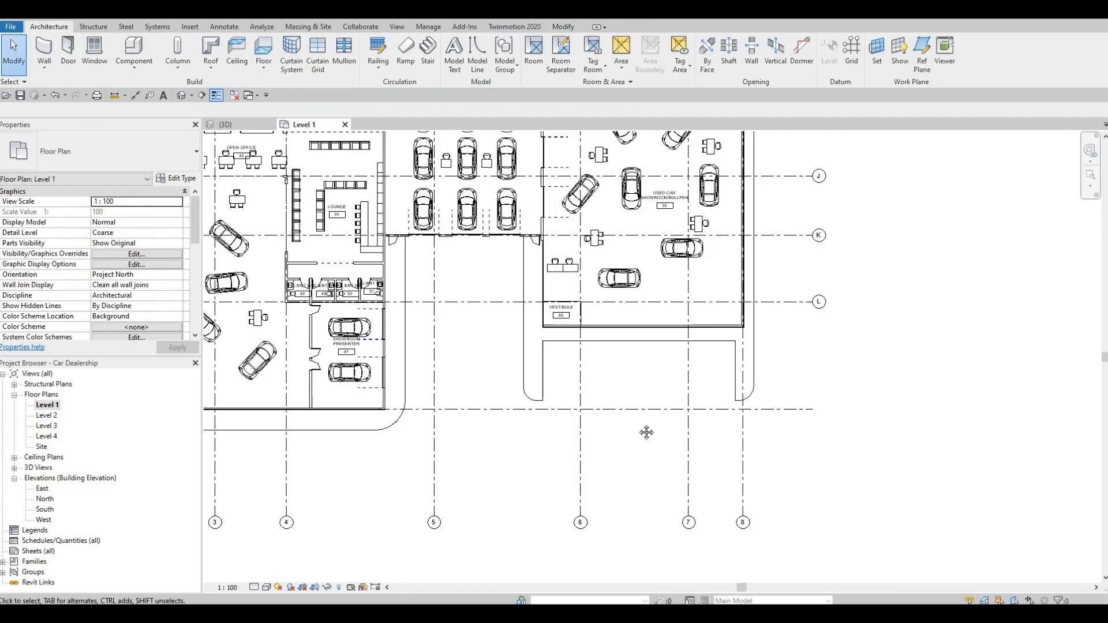
Examine the completed walkway floors around the used car showroom on the Level 1 plan
{"action": "middle_click_drag", "start_coordinate": [646, 432], "coordinate": [635, 514]}
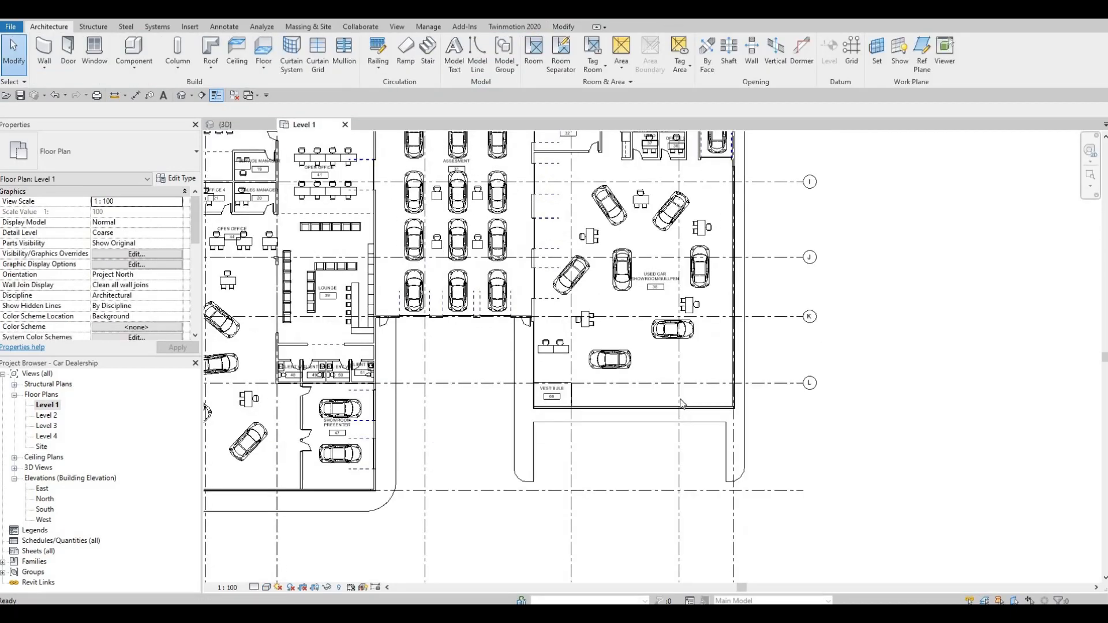
{"action": "scroll", "coordinate": [644, 461], "scroll_direction": "down", "scroll_amount": 1}
{"action": "middle_click_drag", "start_coordinate": [670, 248], "coordinate": [663, 358]}
{"action": "middle_click_drag", "start_coordinate": [719, 334], "coordinate": [710, 362]}
{"action": "scroll", "coordinate": [713, 350], "scroll_direction": "up", "scroll_amount": 2}
{"action": "middle_click_drag", "start_coordinate": [650, 306], "coordinate": [650, 272]}
{"action": "middle_click_drag", "start_coordinate": [610, 204], "coordinate": [654, 329]}
{"action": "scroll", "coordinate": [654, 329], "scroll_direction": "down", "scroll_amount": 2}
{"action": "scroll", "coordinate": [663, 296], "scroll_direction": "up", "scroll_amount": 2}
{"action": "scroll", "coordinate": [675, 303], "scroll_direction": "down", "scroll_amount": 1}
{"action": "middle_click_drag", "start_coordinate": [741, 450], "coordinate": [685, 196]}
Select the FLOOR 3 walkway around the used car showroom and open its boundary for editing
{"action": "scroll", "coordinate": [676, 302], "scroll_direction": "up", "scroll_amount": 3}
{"action": "left_click", "coordinate": [664, 340]}
{"action": "scroll", "coordinate": [671, 316], "scroll_direction": "down", "scroll_amount": 2}
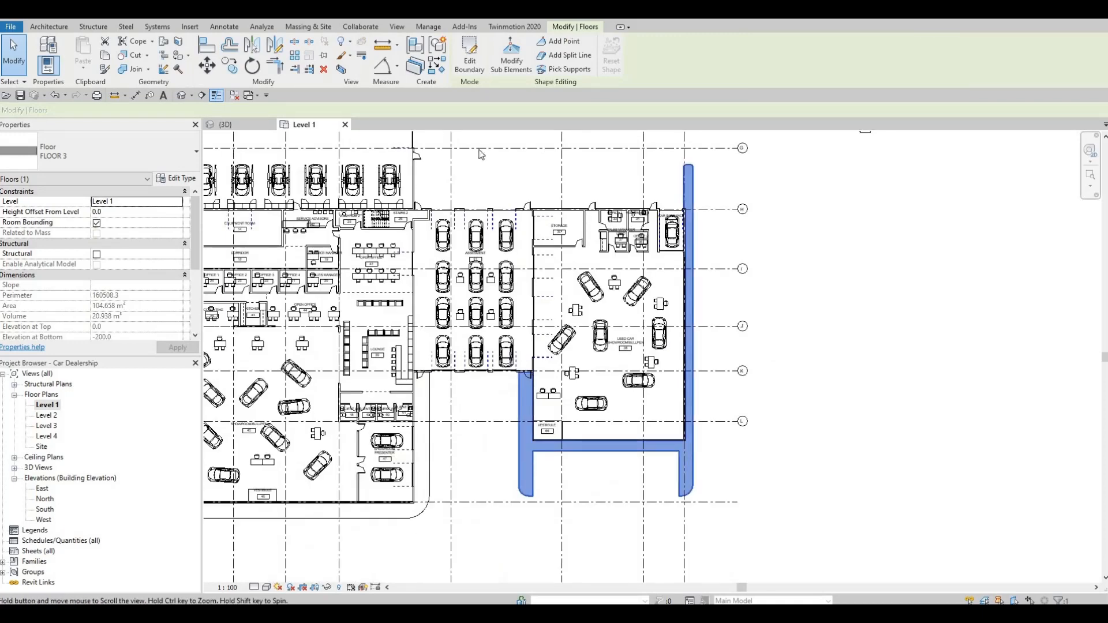
{"action": "left_click", "coordinate": [469, 54]}
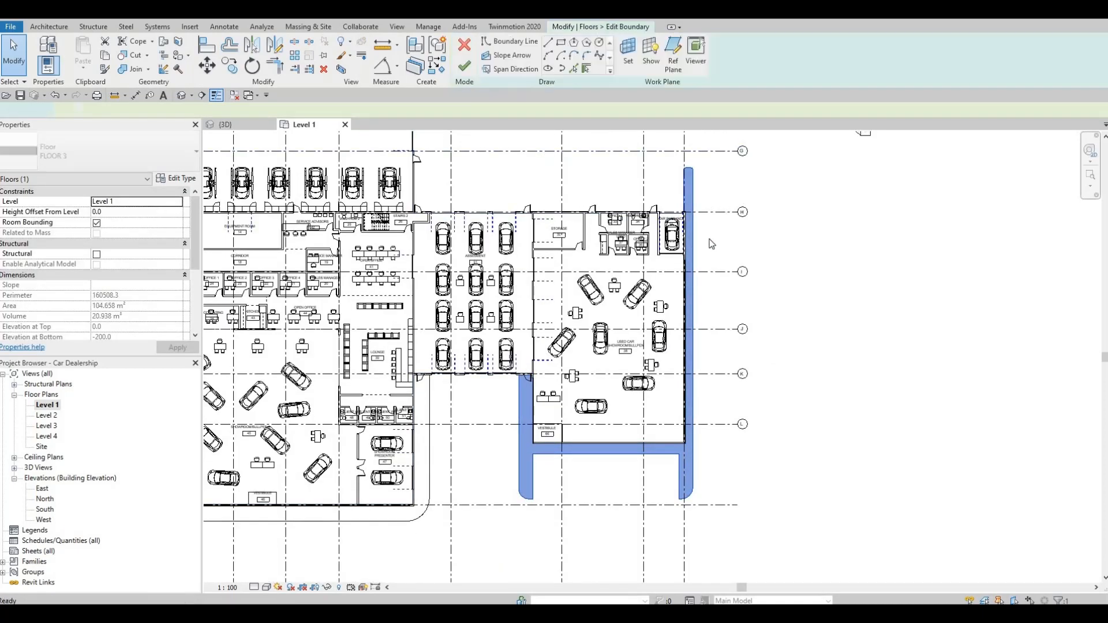
Check the end edge of the strip beside the Car Entrance and its distance from grid H
{"action": "middle_click_drag", "start_coordinate": [662, 169], "coordinate": [575, 196]}
{"action": "scroll", "coordinate": [575, 196], "scroll_direction": "up", "scroll_amount": 3}
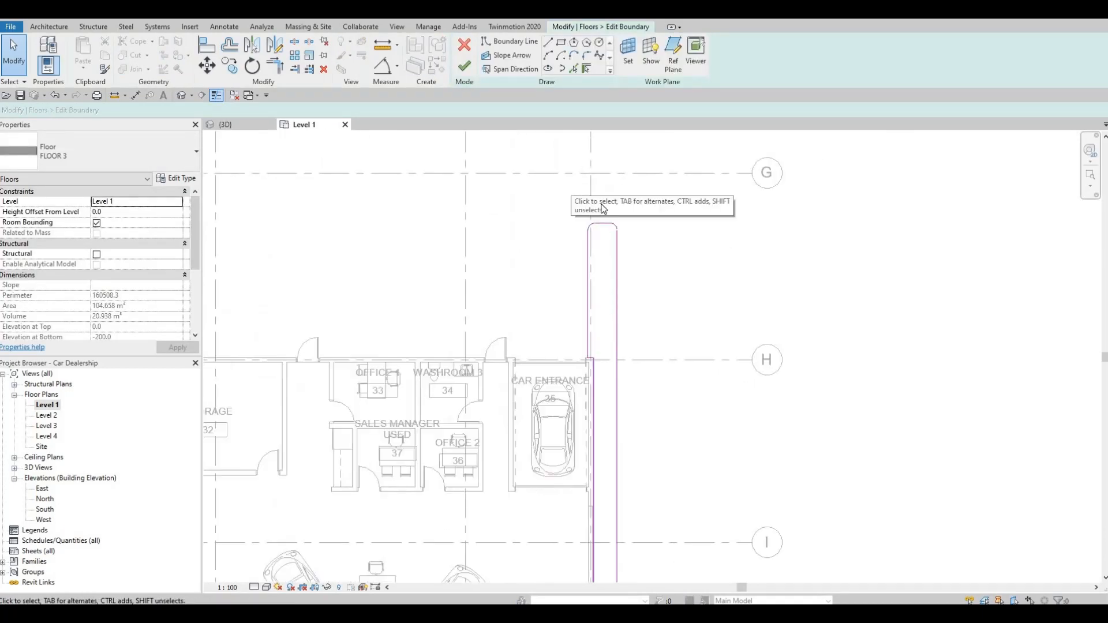
{"action": "scroll", "coordinate": [609, 254], "scroll_direction": "up", "scroll_amount": 2}
{"action": "scroll", "coordinate": [622, 229], "scroll_direction": "down", "scroll_amount": 4}
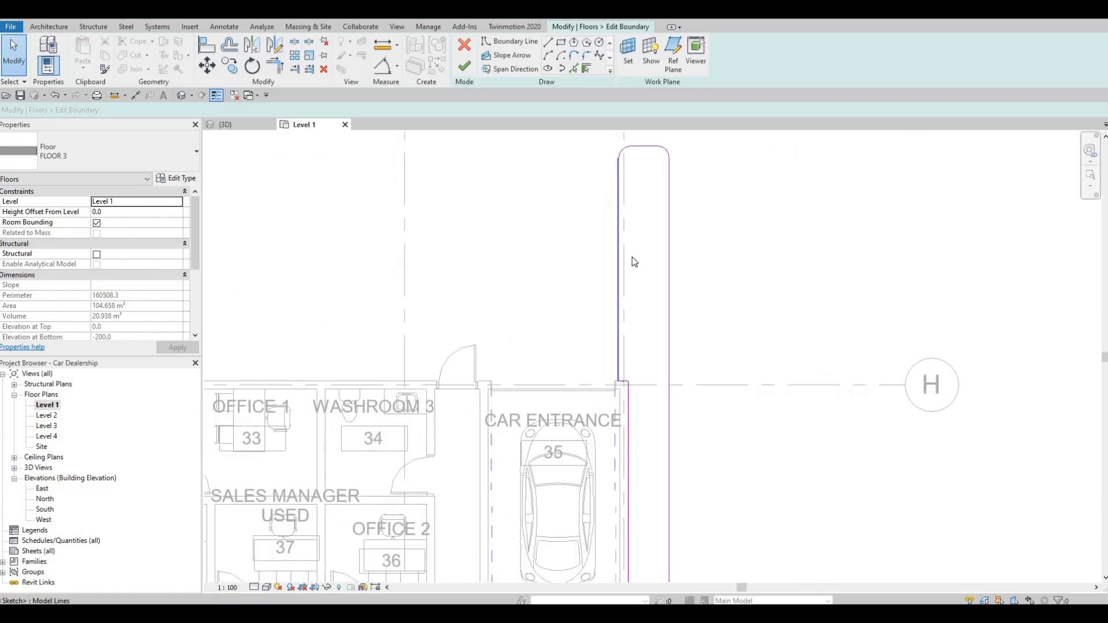
{"action": "left_click", "coordinate": [648, 308]}
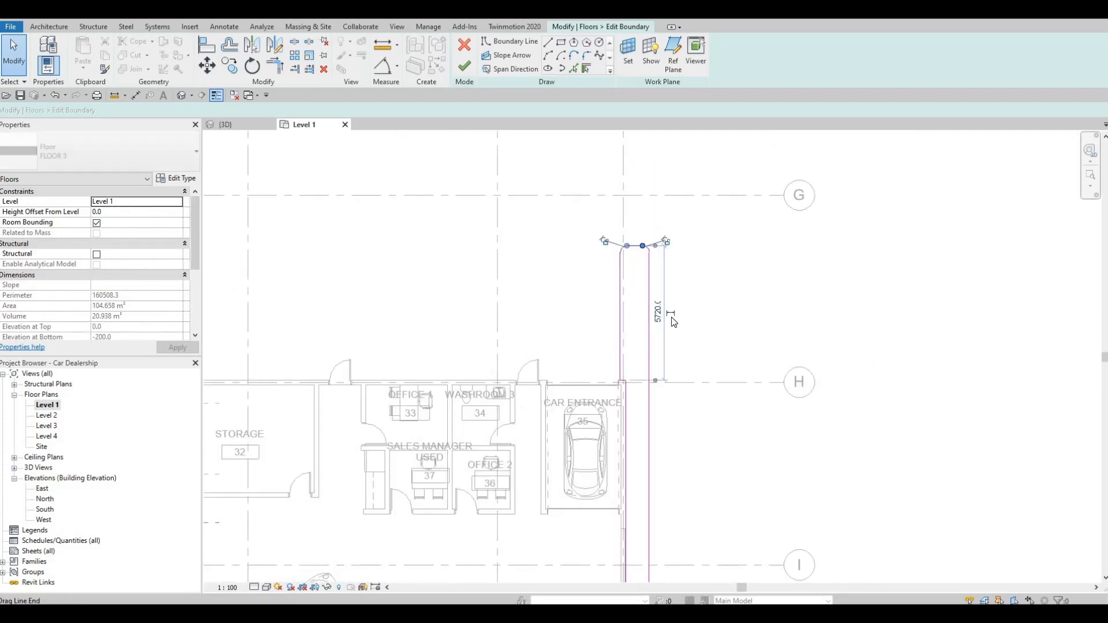
{"action": "scroll", "coordinate": [666, 306], "scroll_direction": "up", "scroll_amount": 2}
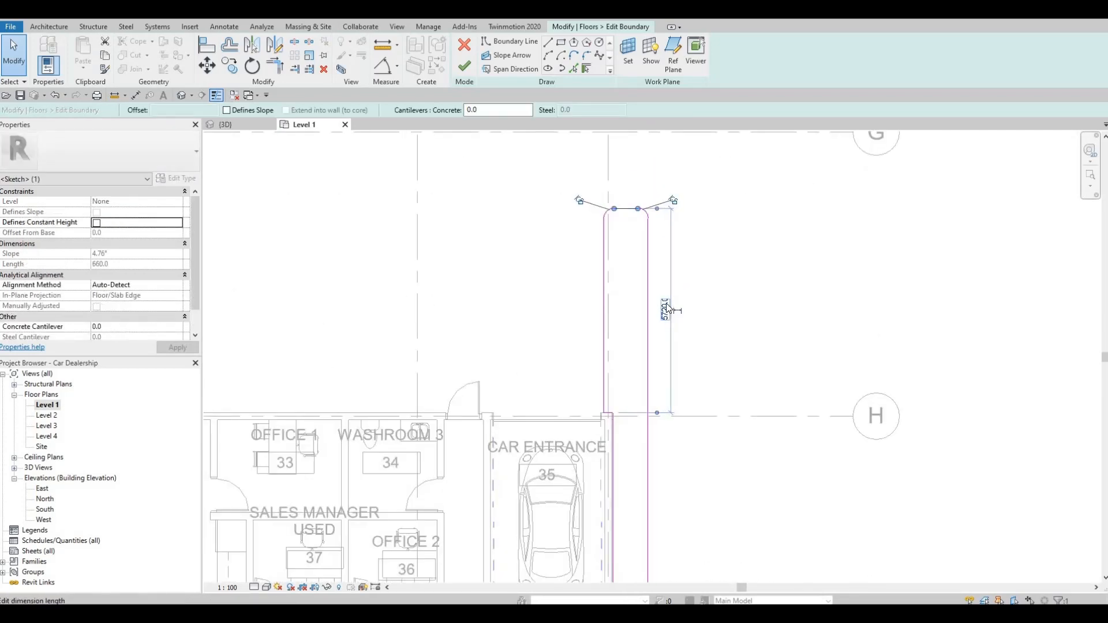
{"action": "left_click", "coordinate": [666, 304]}
{"action": "key", "text": "Escape"}
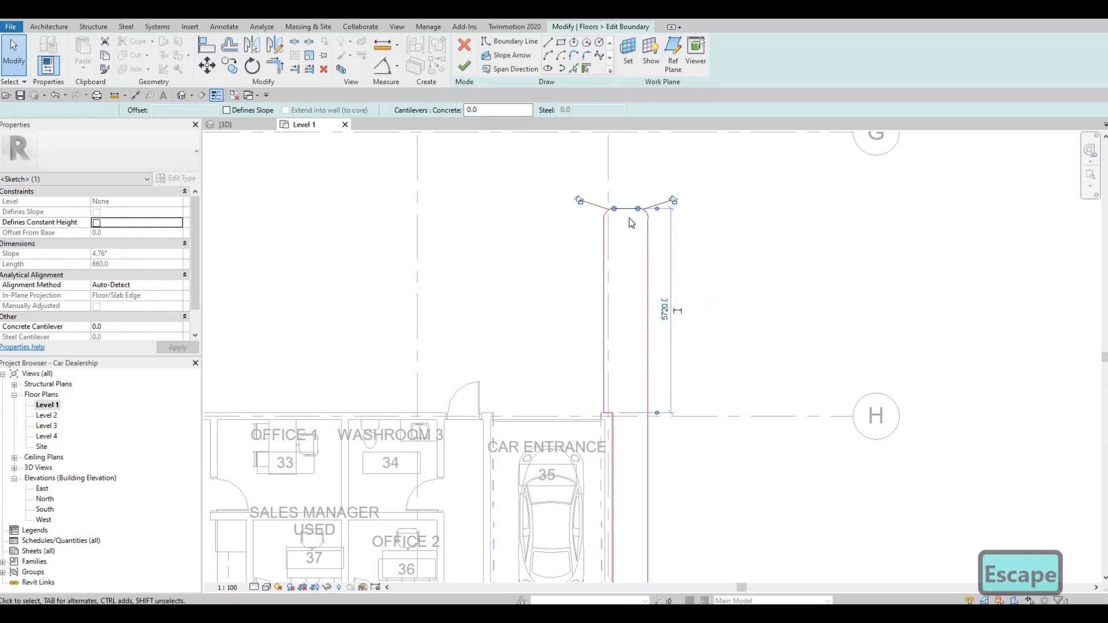
{"action": "key", "text": "Escape"}
{"action": "scroll", "coordinate": [632, 211], "scroll_direction": "up", "scroll_amount": 1}
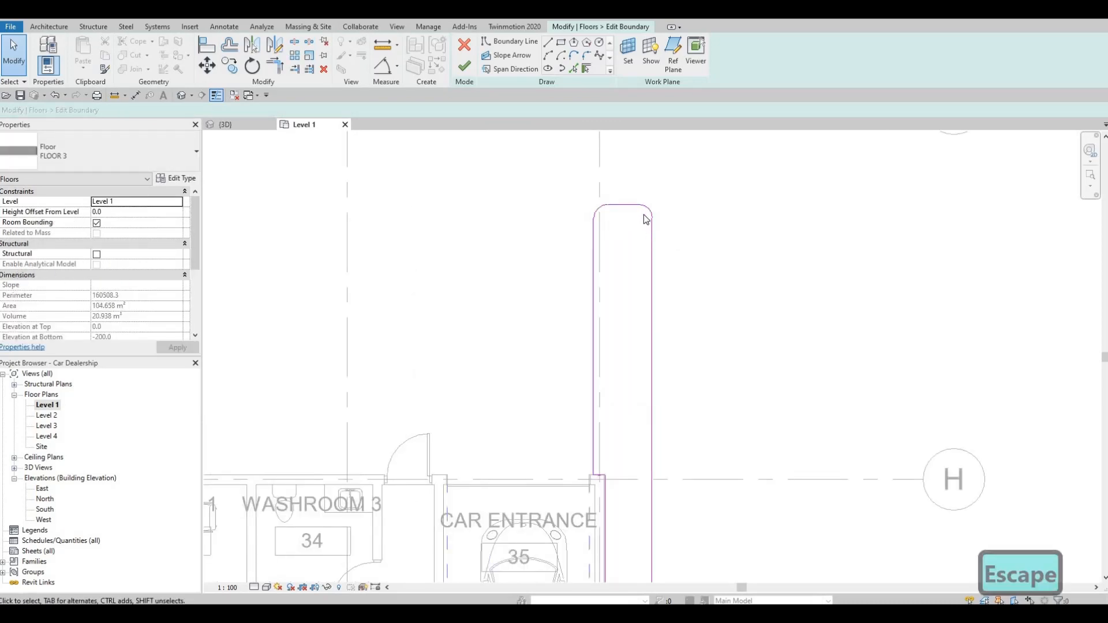
Check the short end edge of the walkway's outer leg below grid L and its distance to the recess edge
{"action": "scroll", "coordinate": [646, 215], "scroll_direction": "down", "scroll_amount": 3}
{"action": "scroll", "coordinate": [705, 419], "scroll_direction": "down", "scroll_amount": 1}
{"action": "middle_click_drag", "start_coordinate": [718, 577], "coordinate": [717, 324]}
{"action": "scroll", "coordinate": [638, 407], "scroll_direction": "down", "scroll_amount": 3}
{"action": "middle_click_drag", "start_coordinate": [639, 524], "coordinate": [653, 396]}
{"action": "scroll", "coordinate": [652, 396], "scroll_direction": "up", "scroll_amount": 5}
{"action": "middle_click_drag", "start_coordinate": [712, 351], "coordinate": [751, 329]}
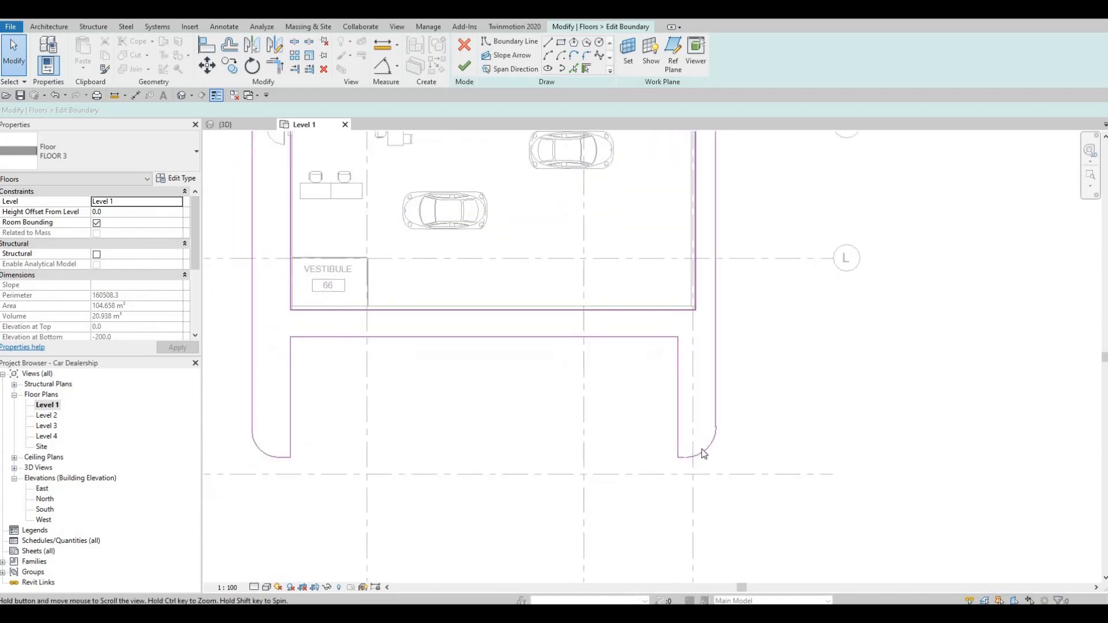
{"action": "middle_click_drag", "start_coordinate": [702, 450], "coordinate": [700, 450]}
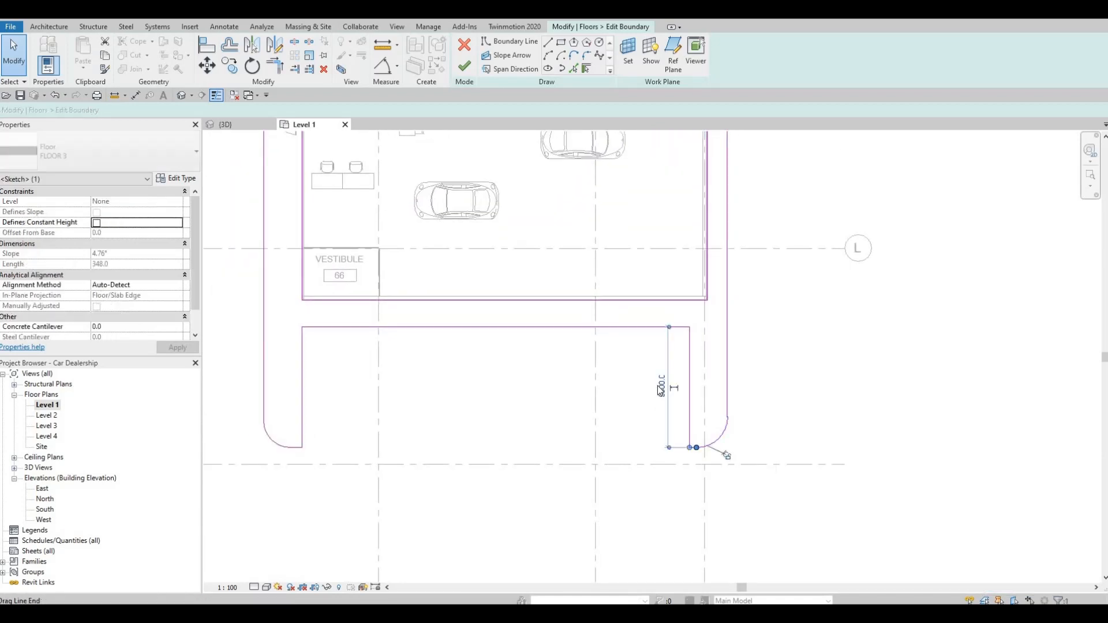
{"action": "scroll", "coordinate": [656, 385], "scroll_direction": "up", "scroll_amount": 3}
{"action": "scroll", "coordinate": [674, 368], "scroll_direction": "down", "scroll_amount": 2}
{"action": "key", "text": "Escape"}
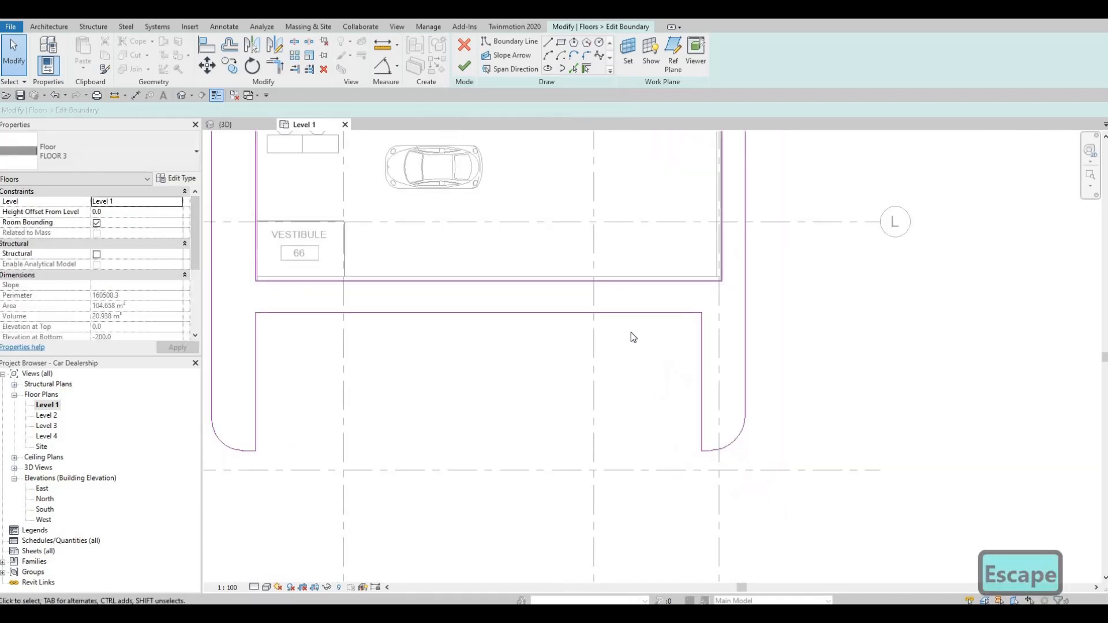
Examine the walkway boundary and the recess between its two legs in front of the used car showroom and vestibule
{"action": "scroll", "coordinate": [631, 332], "scroll_direction": "down", "scroll_amount": 3}
{"action": "middle_click_drag", "start_coordinate": [499, 258], "coordinate": [561, 241]}
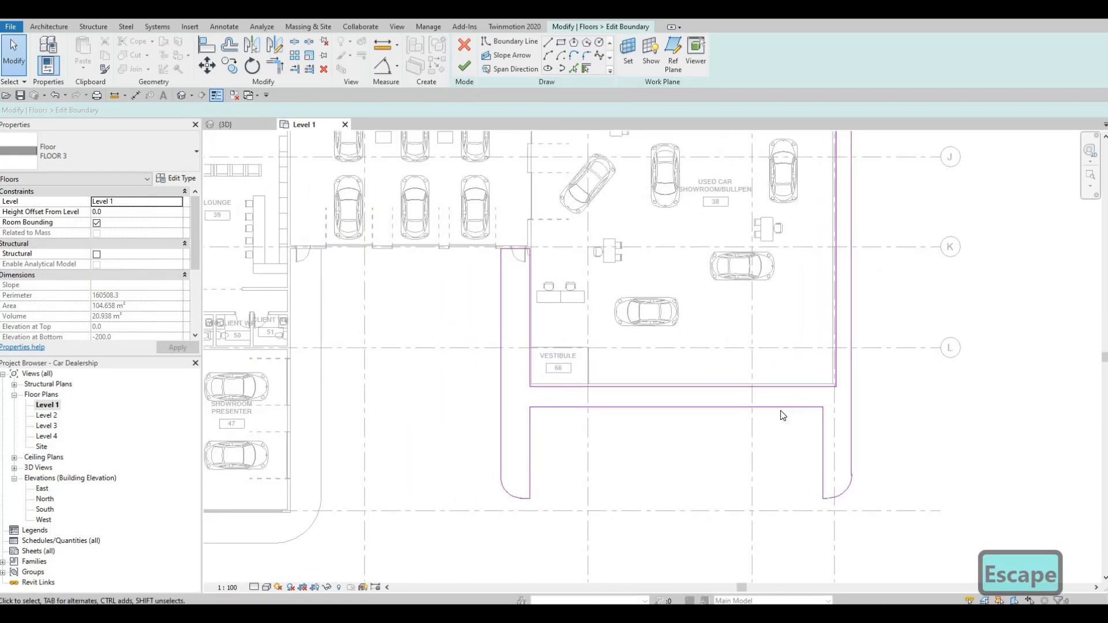
{"action": "scroll", "coordinate": [791, 412], "scroll_direction": "down", "scroll_amount": 3}
{"action": "mouse_move", "coordinate": [796, 411]}
{"action": "middle_mouse_down"}
{"action": "mouse_move", "coordinate": [737, 432]}
{"action": "mouse_move", "coordinate": [748, 440]}
{"action": "mouse_move", "coordinate": [737, 453]}
{"action": "middle_mouse_up"}
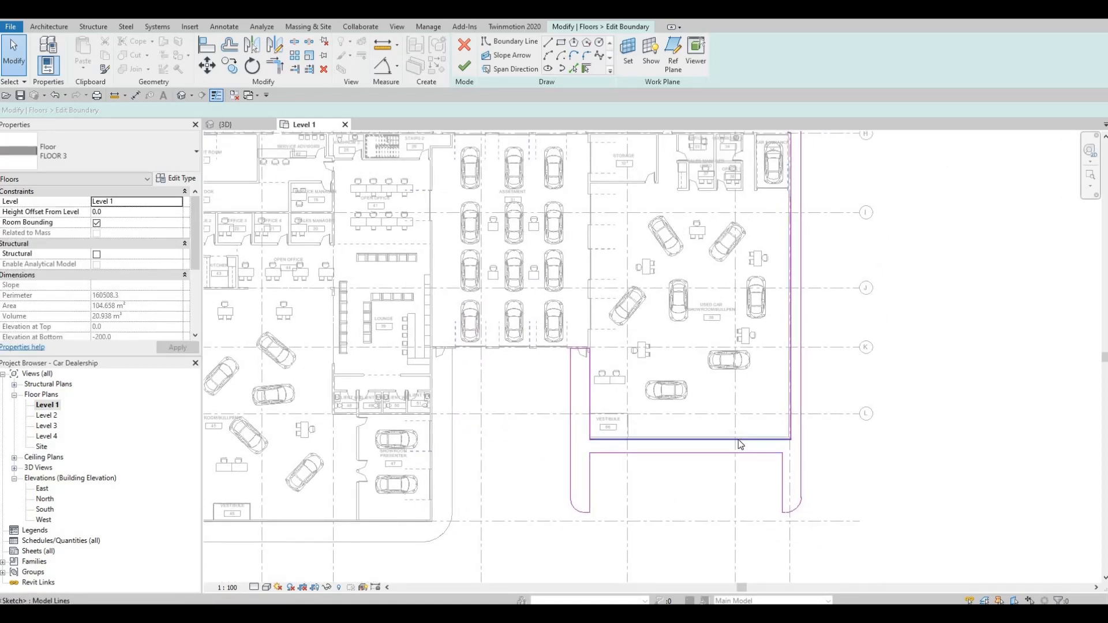
{"action": "middle_click_drag", "start_coordinate": [730, 460], "coordinate": [690, 461]}
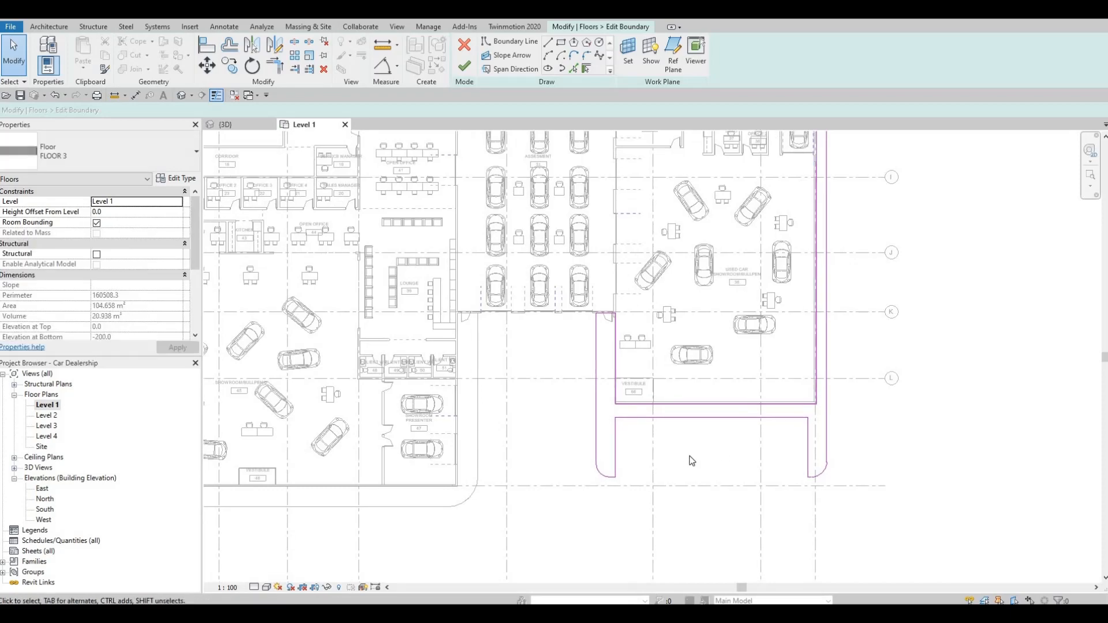
{"action": "middle_click_drag", "start_coordinate": [715, 408], "coordinate": [847, 407]}
{"action": "scroll", "coordinate": [847, 407], "scroll_direction": "up", "scroll_amount": 5}
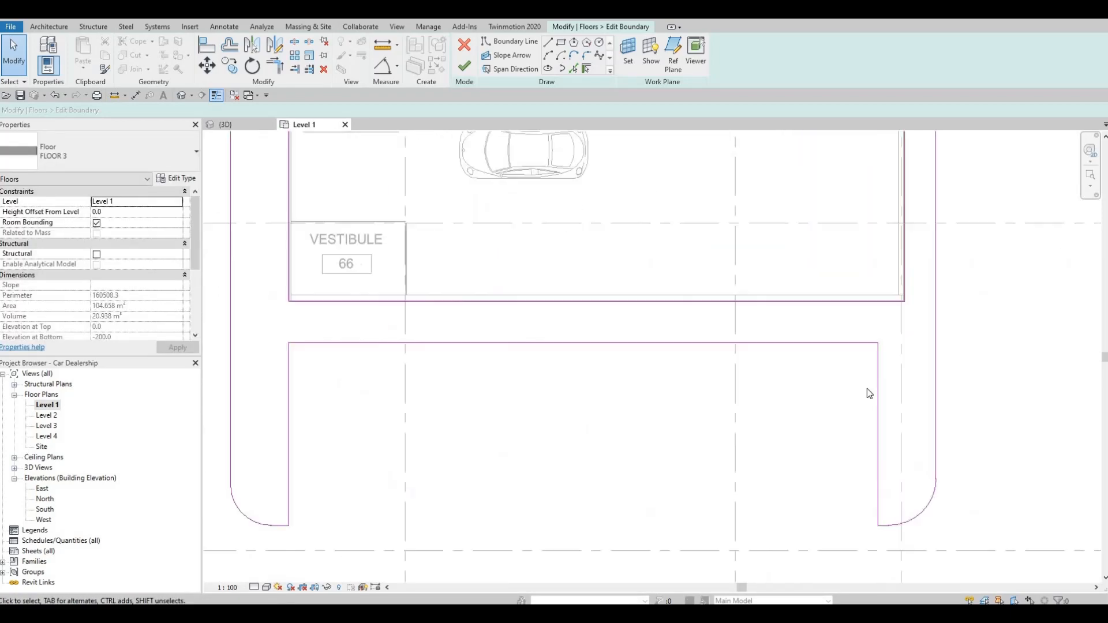
Finish the boundary edit of the FLOOR 3 walkway around the used car showroom and clear the selection
{"action": "scroll", "coordinate": [875, 419], "scroll_direction": "down", "scroll_amount": 2}
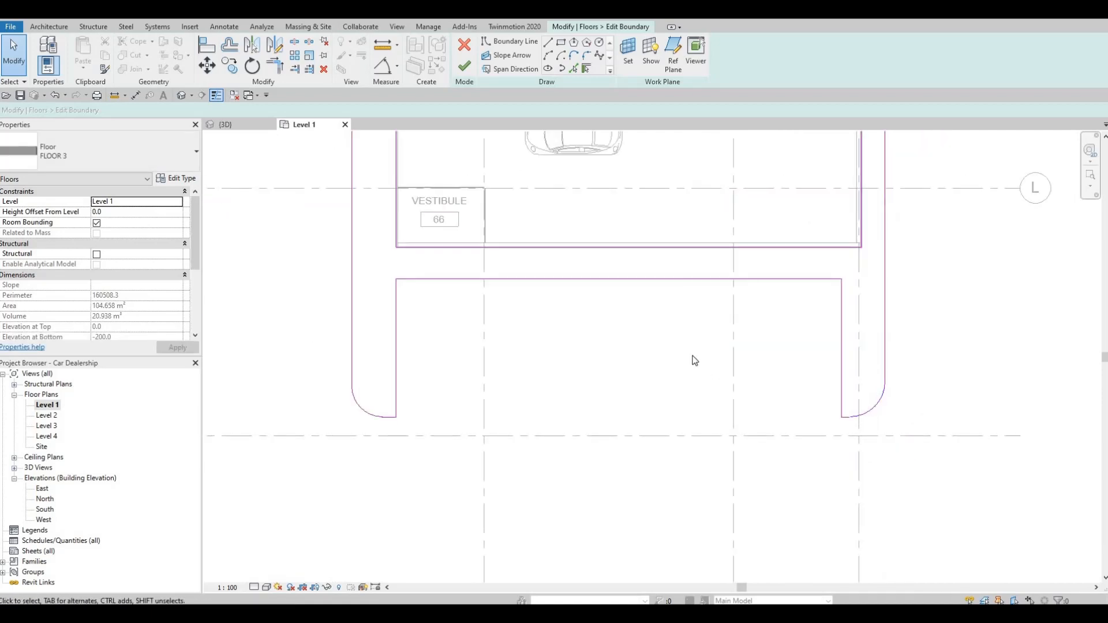
{"action": "scroll", "coordinate": [926, 377], "scroll_direction": "down", "scroll_amount": 3}
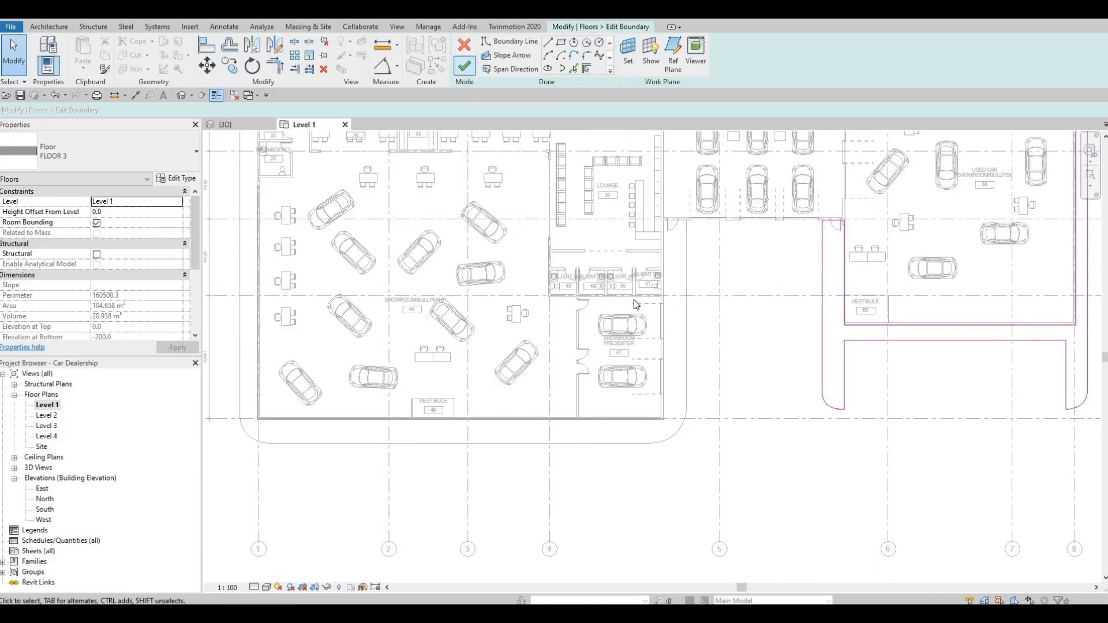
{"action": "middle_click_drag", "start_coordinate": [691, 292], "coordinate": [732, 278]}
{"action": "key", "text": "Escape"}
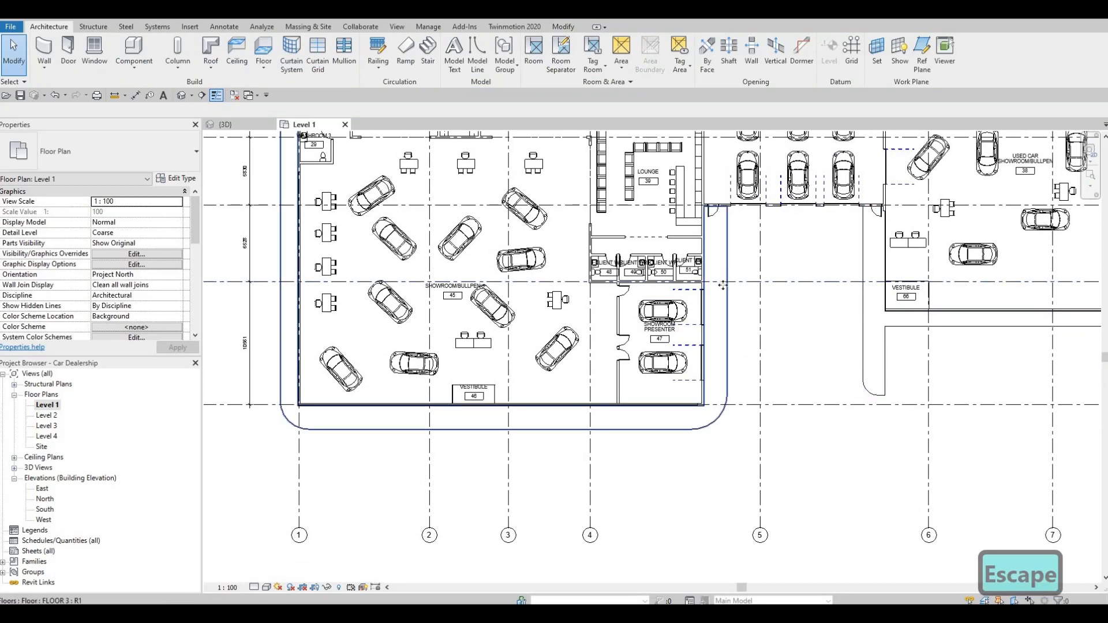
Compare the extents of the two showroom walkways, and open the used car showroom walkway's boundary for editing
{"action": "left_click", "coordinate": [725, 286]}
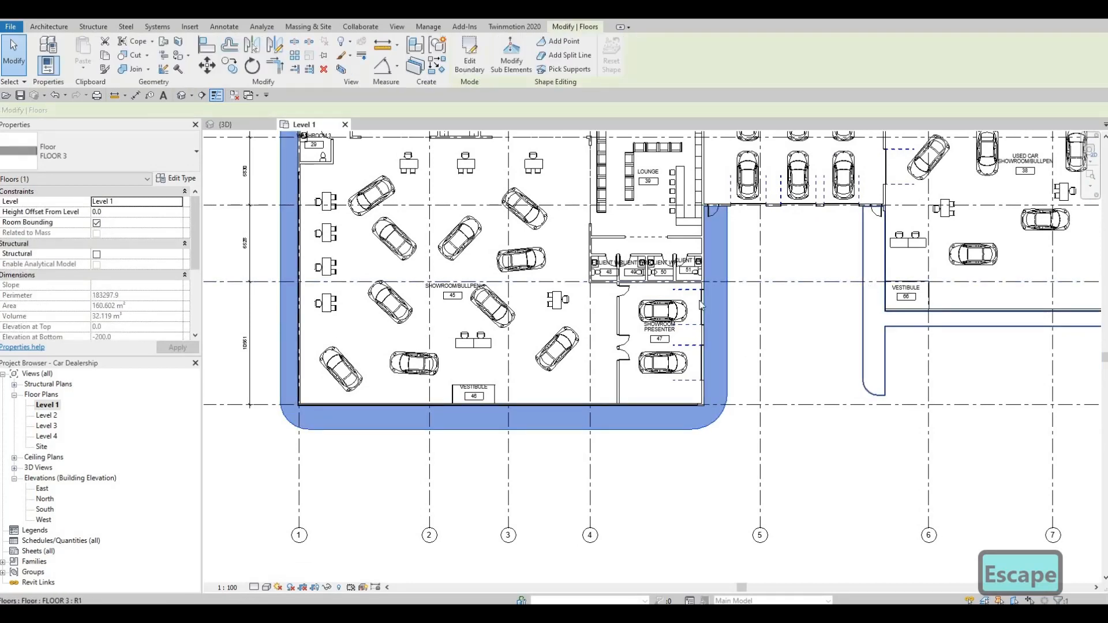
{"action": "middle_click_drag", "start_coordinate": [819, 351], "coordinate": [653, 363]}
{"action": "scroll", "coordinate": [814, 349], "scroll_direction": "up", "scroll_amount": 2}
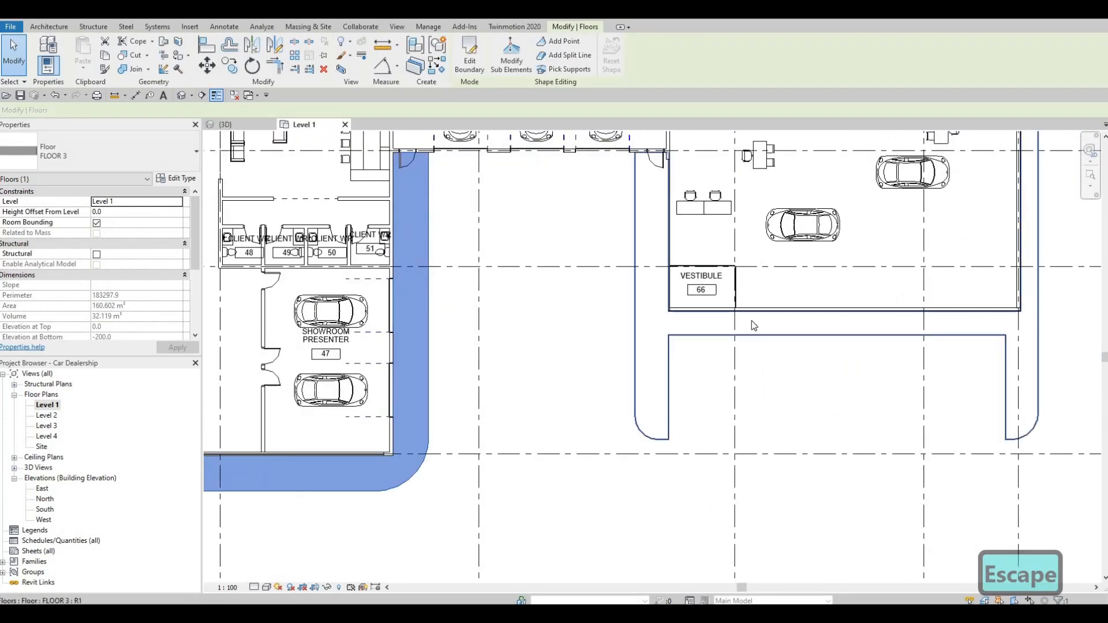
{"action": "left_click", "coordinate": [749, 337]}
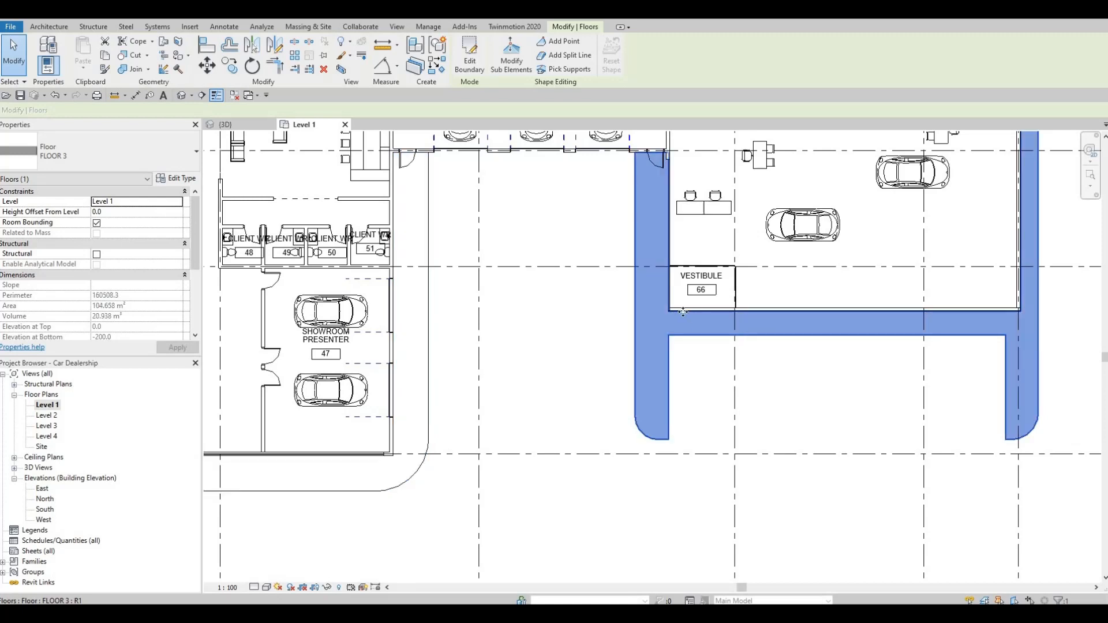
{"action": "left_click", "coordinate": [470, 55]}
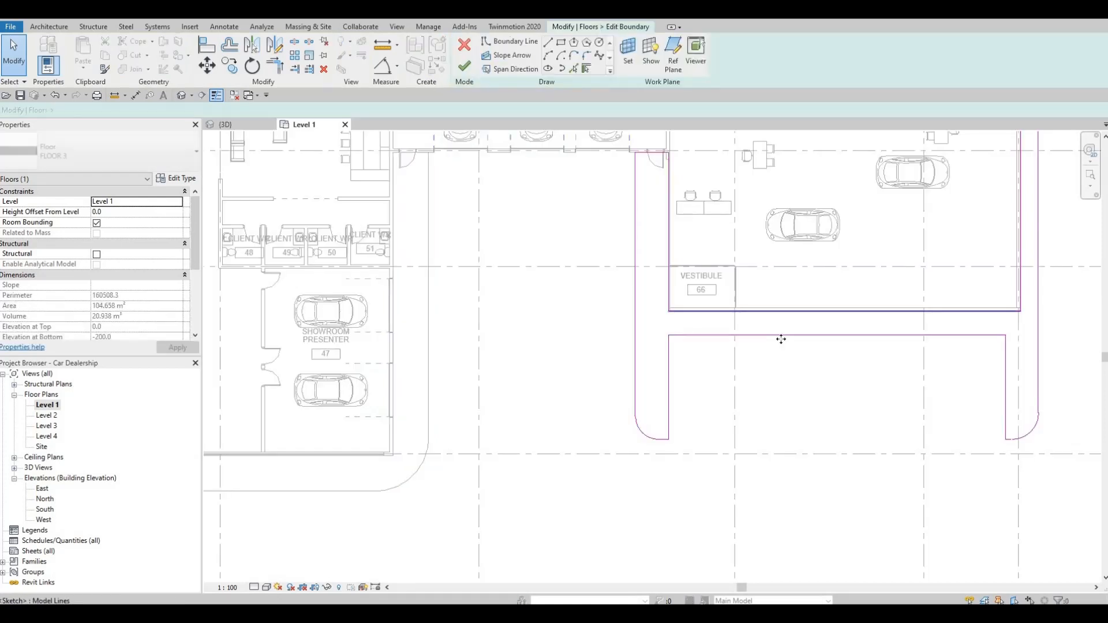
Check the recess edge's distance to the used car showroom's front boundary line, and finish the boundary edit
{"action": "left_click", "coordinate": [671, 335]}
{"action": "scroll", "coordinate": [644, 323], "scroll_direction": "up", "scroll_amount": 2}
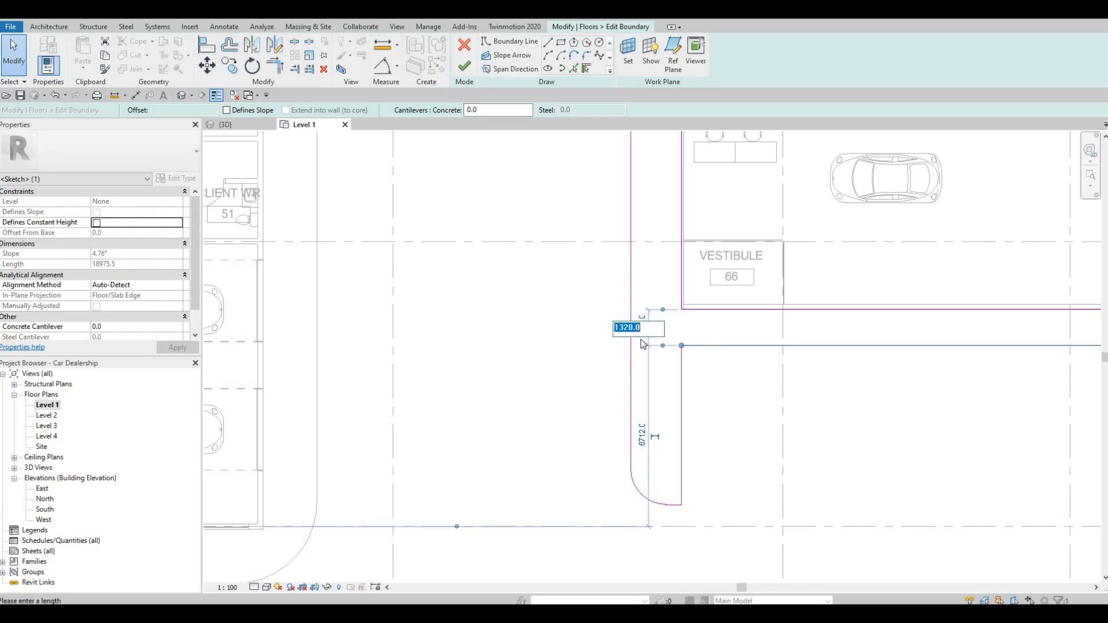
{"action": "key", "text": "Escape"}
{"action": "key", "text": "Escape"}
{"action": "scroll", "coordinate": [751, 346], "scroll_direction": "down", "scroll_amount": 3}
{"action": "scroll", "coordinate": [711, 317], "scroll_direction": "down", "scroll_amount": 1}
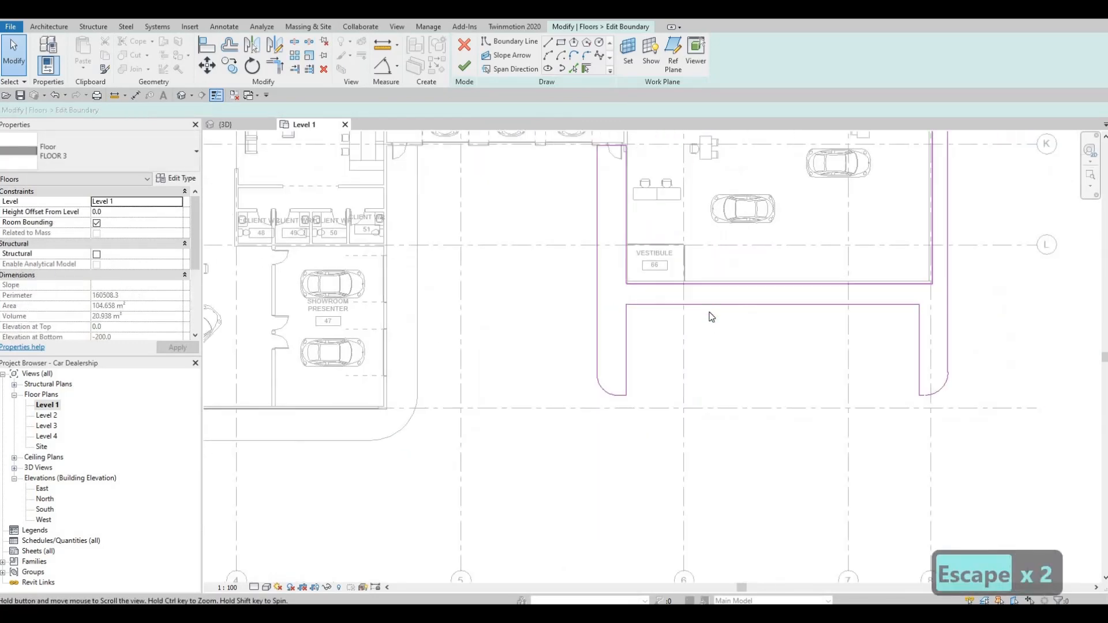
{"action": "scroll", "coordinate": [711, 317], "scroll_direction": "down", "scroll_amount": 1}
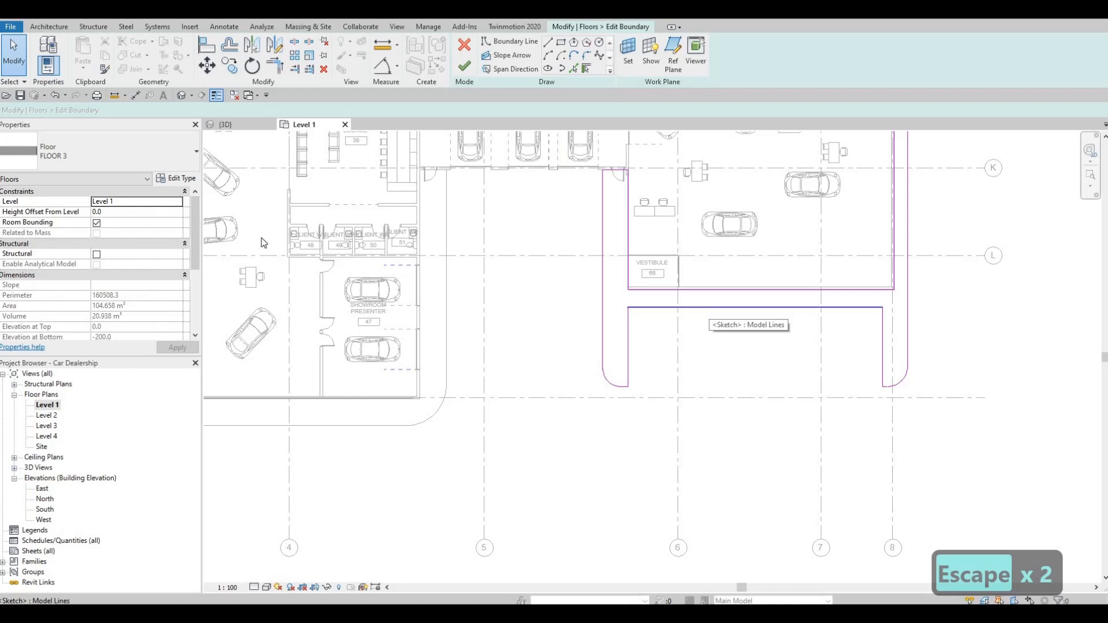
{"action": "left_click", "coordinate": [711, 308]}
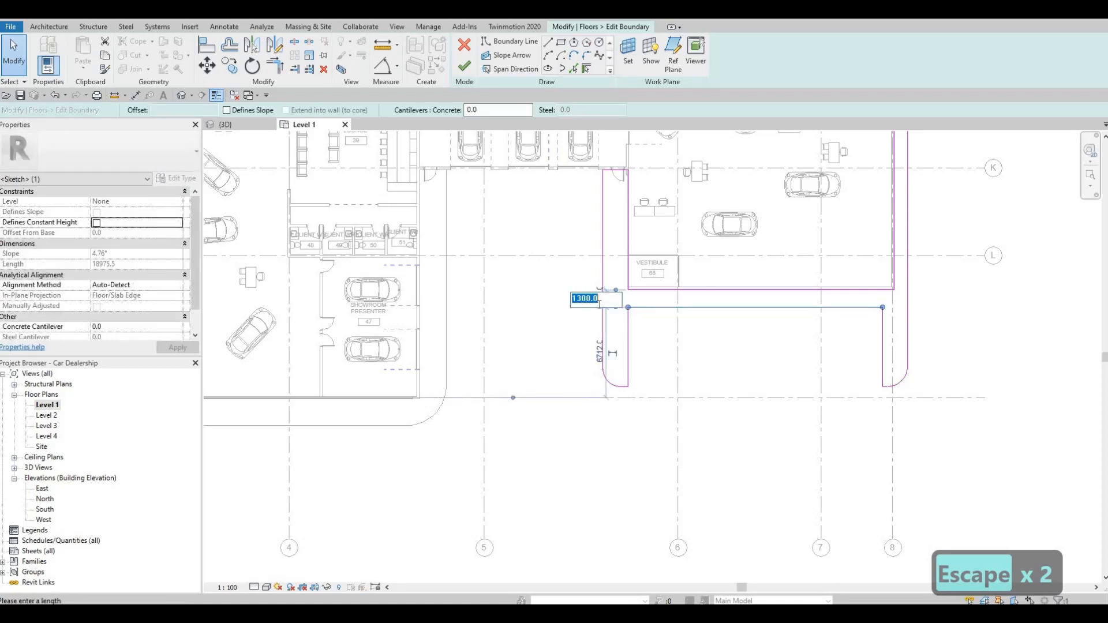
{"action": "left_click", "coordinate": [464, 72]}
{"action": "scroll", "coordinate": [672, 283], "scroll_direction": "down", "scroll_amount": 2}
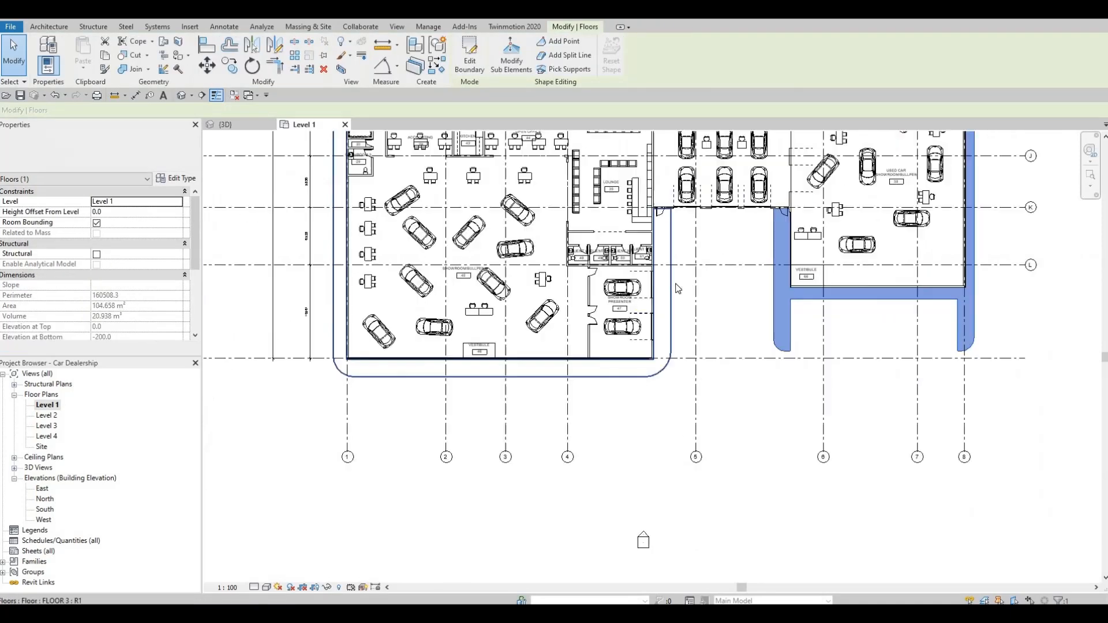
Select the FLOOR 3 walkway around the main showroom and open its boundary for editing
{"action": "key", "text": "Escape"}
{"action": "left_click", "coordinate": [671, 279]}
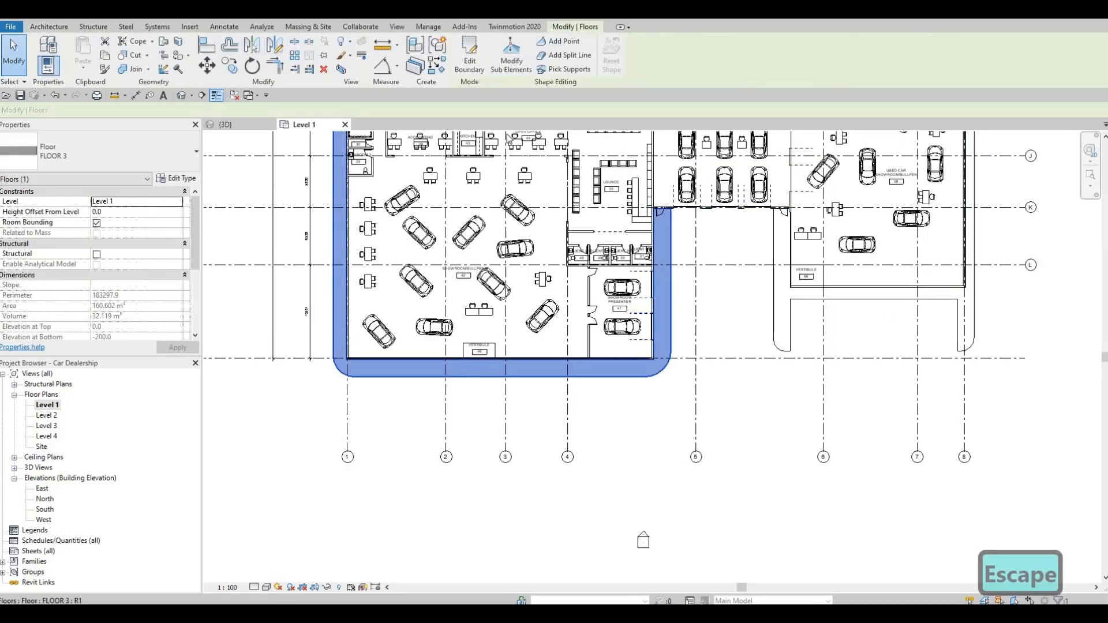
{"action": "left_click", "coordinate": [470, 61]}
Examine the walkway's end edge at the door near the lounge and its leg beside the showroom presenter area
{"action": "scroll", "coordinate": [739, 267], "scroll_direction": "up", "scroll_amount": 5}
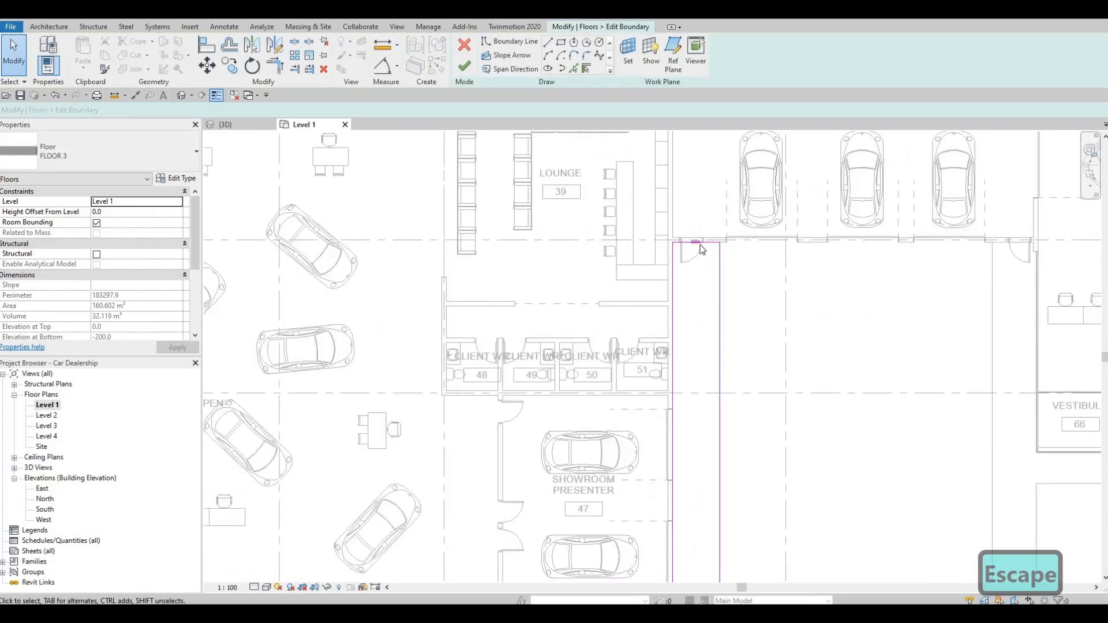
{"action": "middle_click_drag", "start_coordinate": [1005, 253], "coordinate": [660, 254]}
{"action": "scroll", "coordinate": [397, 246], "scroll_direction": "up", "scroll_amount": 4}
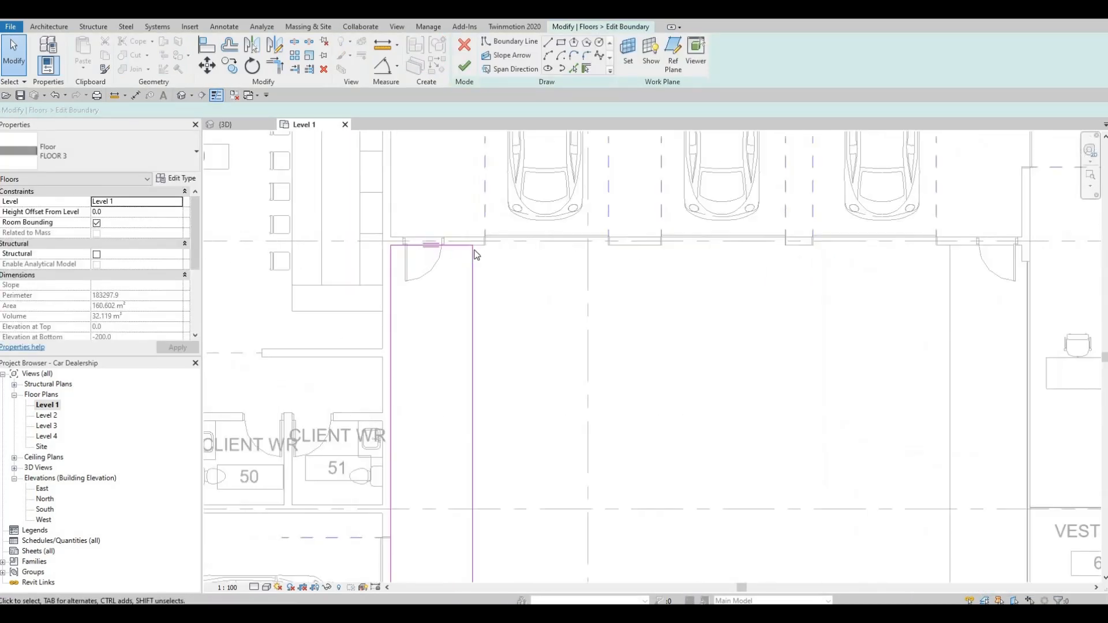
{"action": "scroll", "coordinate": [492, 245], "scroll_direction": "down", "scroll_amount": 3}
{"action": "middle_click_drag", "start_coordinate": [492, 246], "coordinate": [538, 169]}
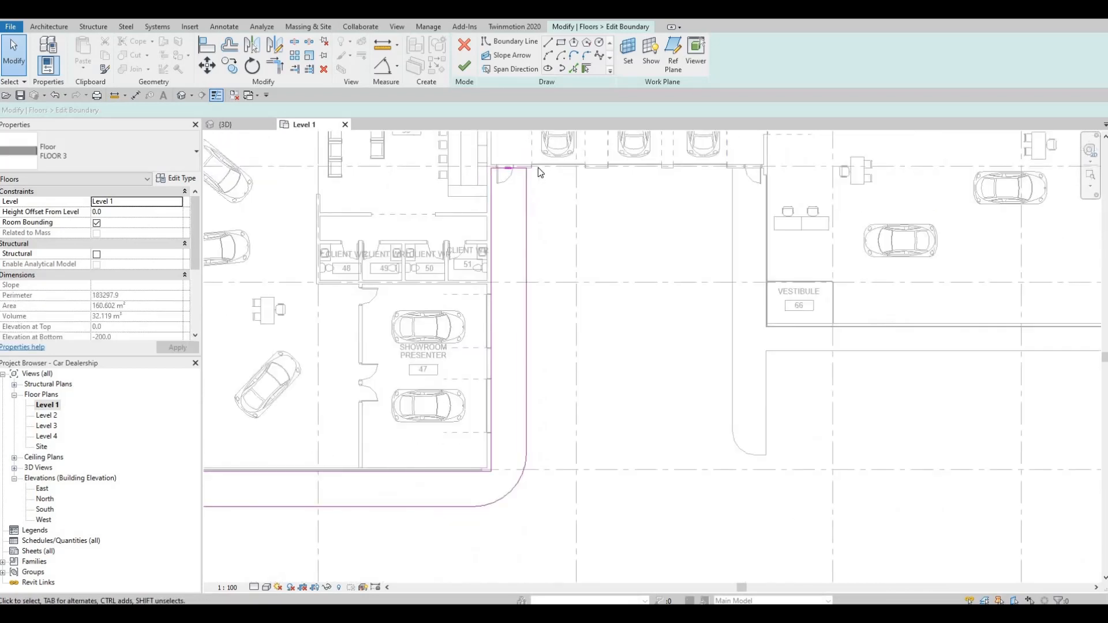
{"action": "scroll", "coordinate": [566, 292], "scroll_direction": "down", "scroll_amount": 2}
{"action": "middle_click_drag", "start_coordinate": [566, 292], "coordinate": [715, 304]}
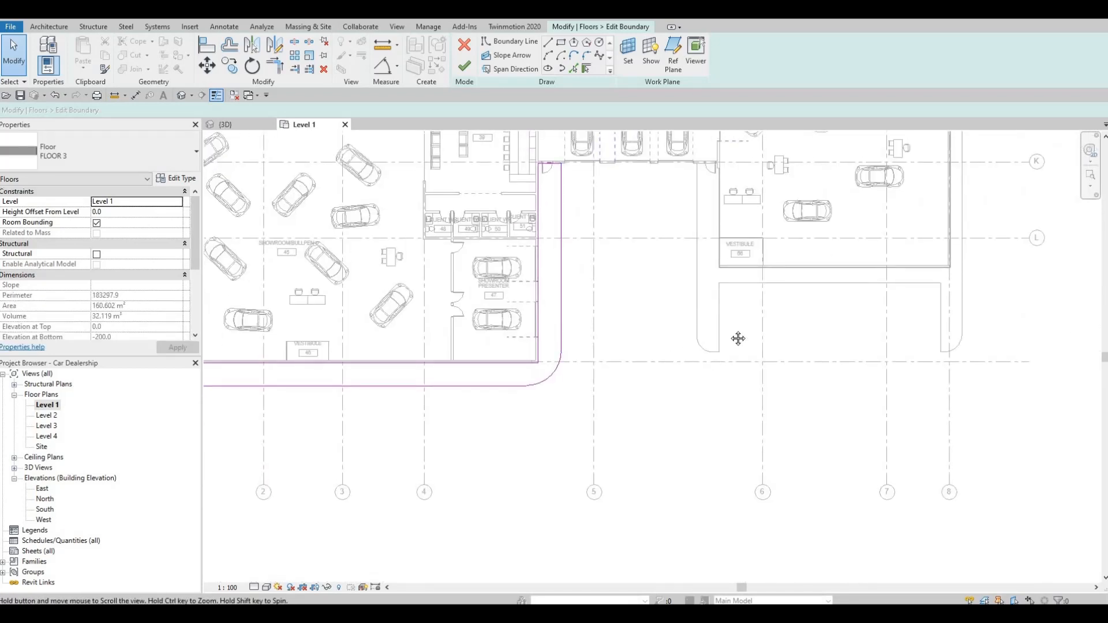
Check the walkway's long front edge below grid M and its distance to the showroom wall line
{"action": "left_click", "coordinate": [634, 380]}
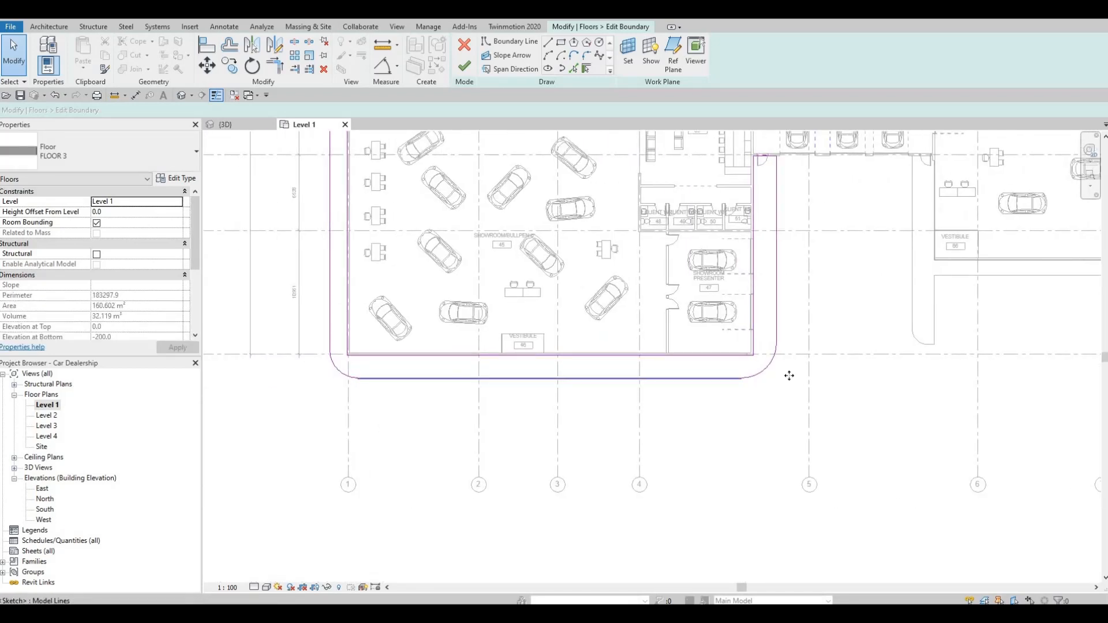
{"action": "scroll", "coordinate": [774, 367], "scroll_direction": "up", "scroll_amount": 2}
{"action": "scroll", "coordinate": [750, 349], "scroll_direction": "down", "scroll_amount": 2}
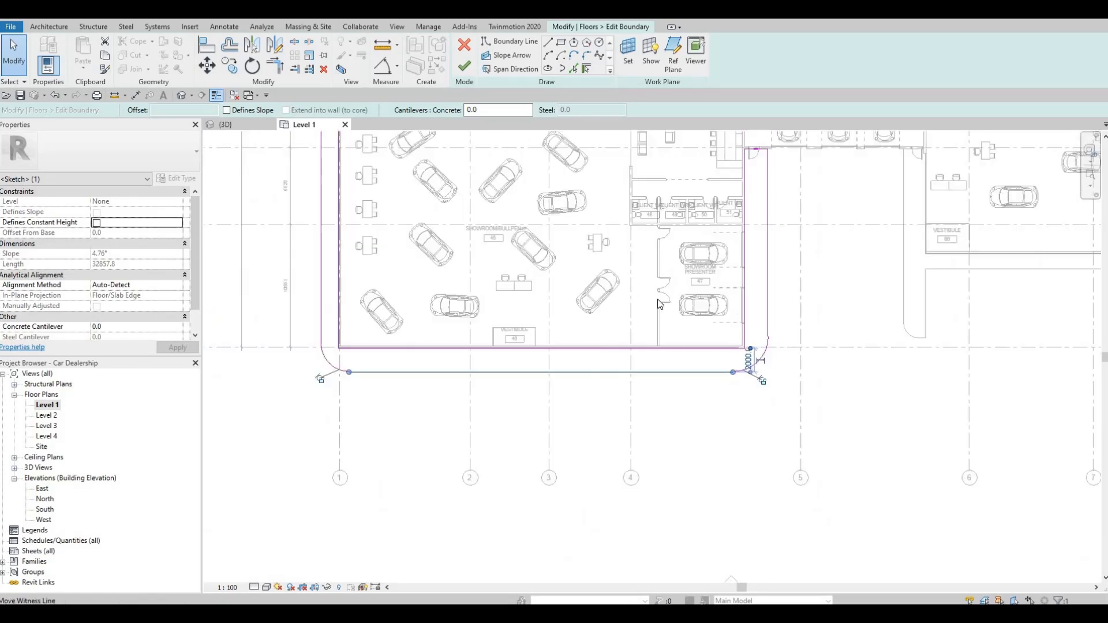
{"action": "middle_click_drag", "start_coordinate": [337, 247], "coordinate": [633, 293]}
{"action": "key", "text": "Escape"}
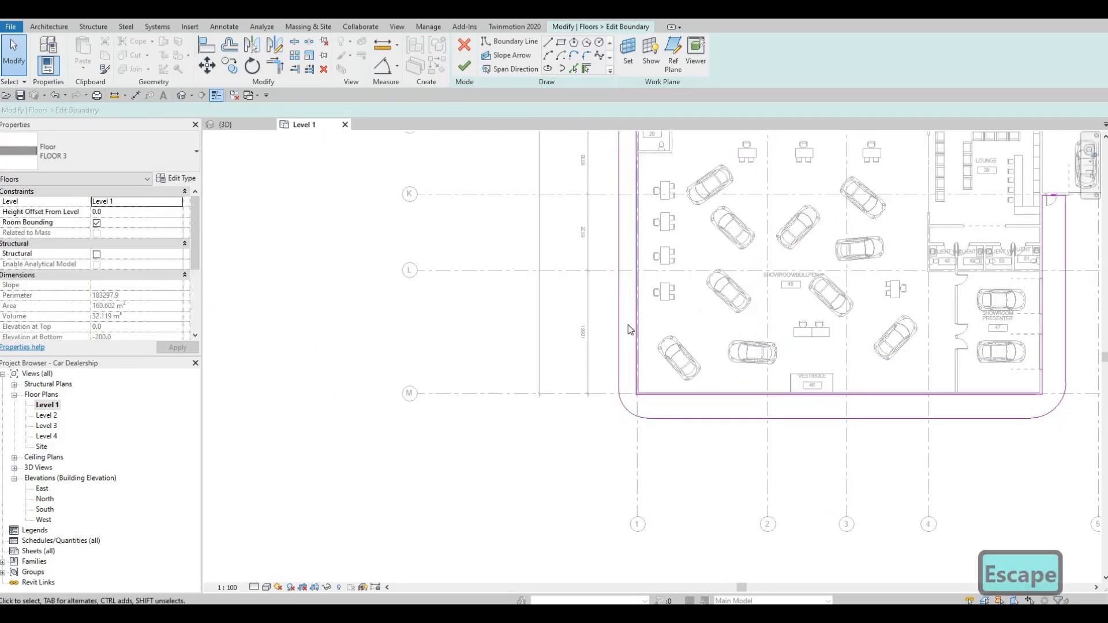
Check the walkway's long outer edge beside grid 1, following it up to its end near grid H
{"action": "left_click", "coordinate": [619, 276]}
{"action": "scroll", "coordinate": [640, 347], "scroll_direction": "up", "scroll_amount": 2}
{"action": "middle_click_drag", "start_coordinate": [655, 293], "coordinate": [655, 382]}
{"action": "scroll", "coordinate": [655, 382], "scroll_direction": "down", "scroll_amount": 3}
{"action": "middle_click_drag", "start_coordinate": [642, 144], "coordinate": [649, 316]}
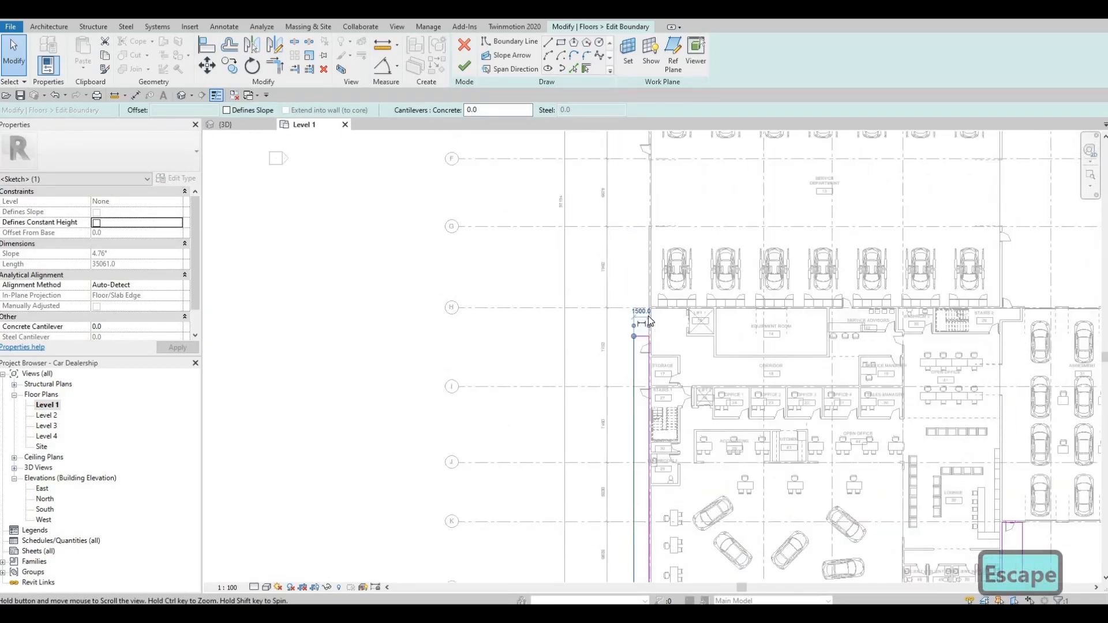
{"action": "scroll", "coordinate": [686, 359], "scroll_direction": "down", "scroll_amount": 1}
{"action": "middle_click_drag", "start_coordinate": [615, 529], "coordinate": [542, 316]}
{"action": "scroll", "coordinate": [541, 316], "scroll_direction": "down", "scroll_amount": 1}
{"action": "middle_click_drag", "start_coordinate": [591, 402], "coordinate": [566, 344]}
{"action": "key", "text": "Escape"}
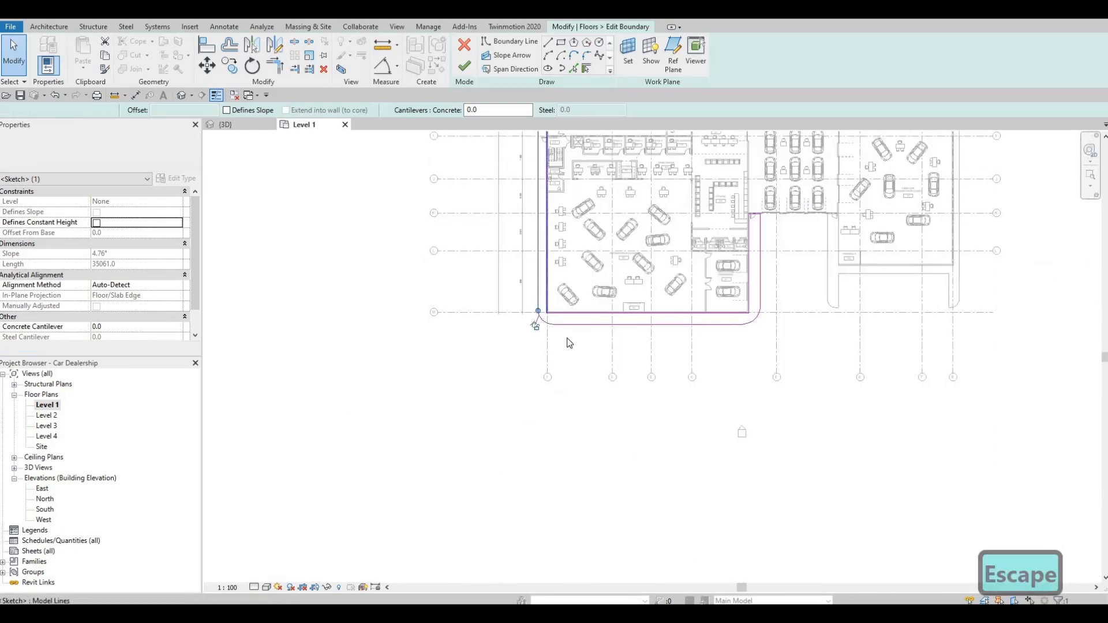
Examine the rounded corners of the main showroom walkway near grids 1 and 4, and finish its boundary edit
{"action": "scroll", "coordinate": [543, 318], "scroll_direction": "up", "scroll_amount": 3}
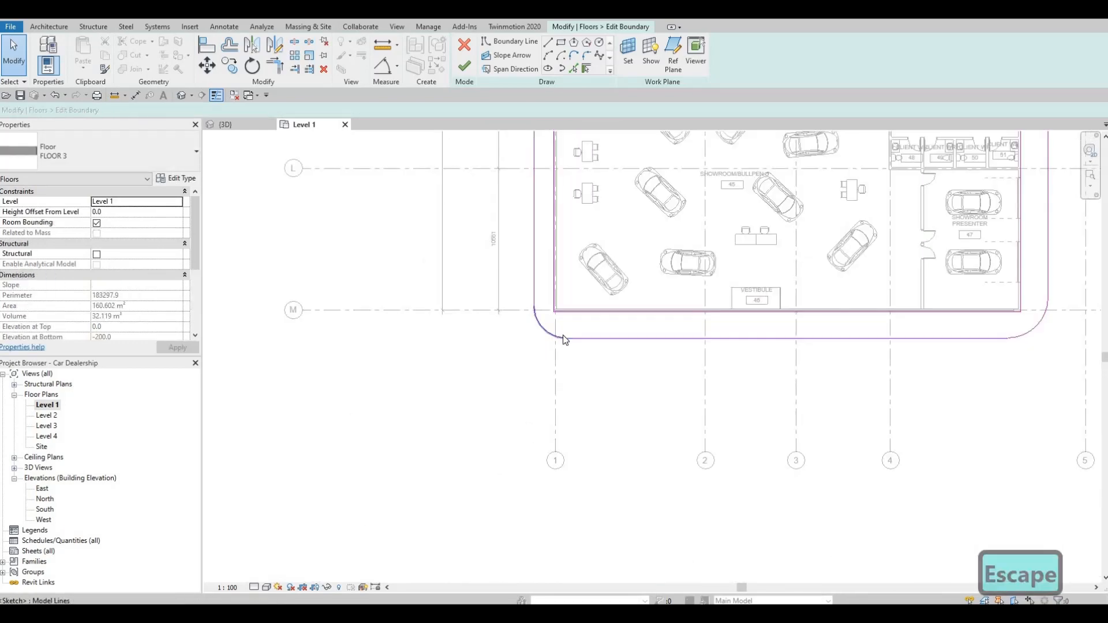
{"action": "mouse_move", "coordinate": [775, 375]}
{"action": "middle_mouse_down"}
{"action": "mouse_move", "coordinate": [722, 385]}
{"action": "mouse_move", "coordinate": [621, 369]}
{"action": "middle_mouse_up"}
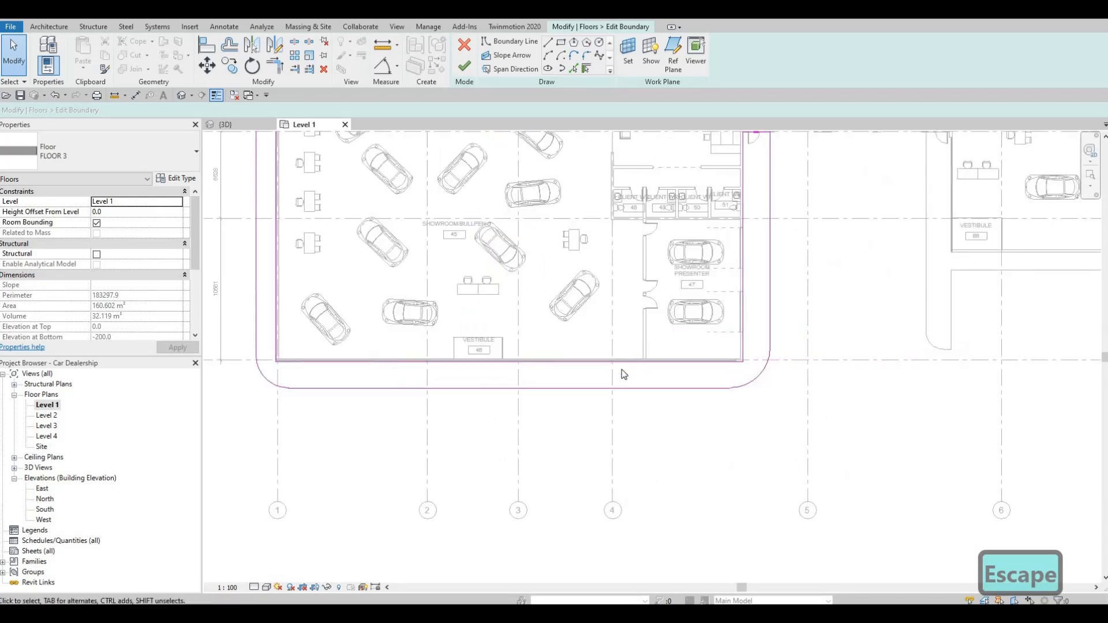
{"action": "scroll", "coordinate": [628, 338], "scroll_direction": "down", "scroll_amount": 3}
{"action": "middle_click_drag", "start_coordinate": [726, 328], "coordinate": [638, 355]}
{"action": "scroll", "coordinate": [630, 339], "scroll_direction": "up", "scroll_amount": 3}
{"action": "middle_click_drag", "start_coordinate": [662, 256], "coordinate": [687, 207]}
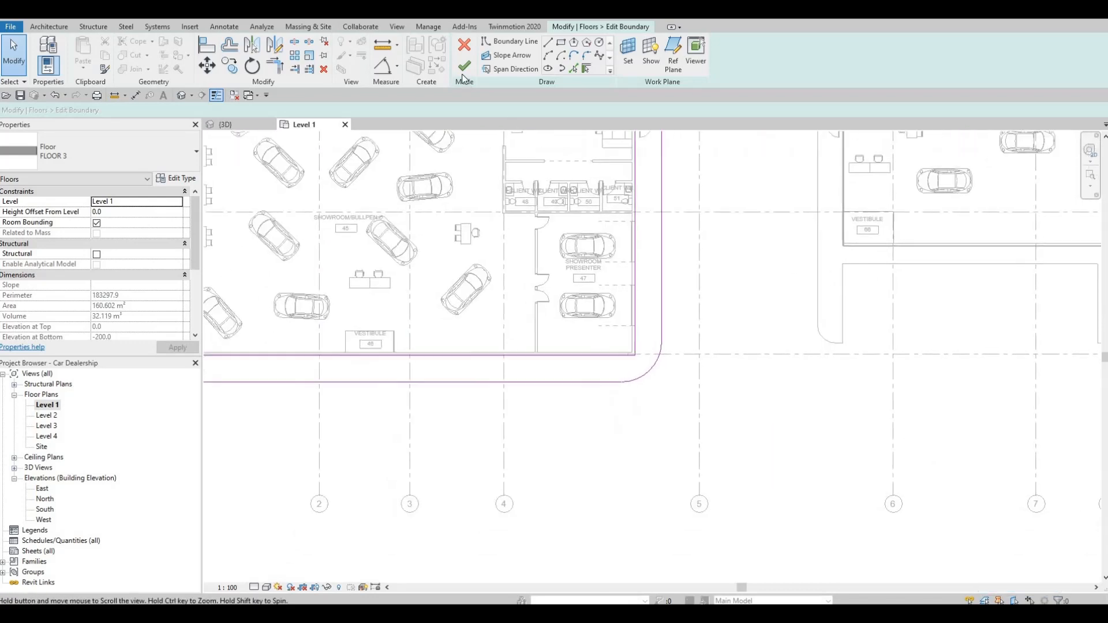
{"action": "scroll", "coordinate": [686, 206], "scroll_direction": "down", "scroll_amount": 1}
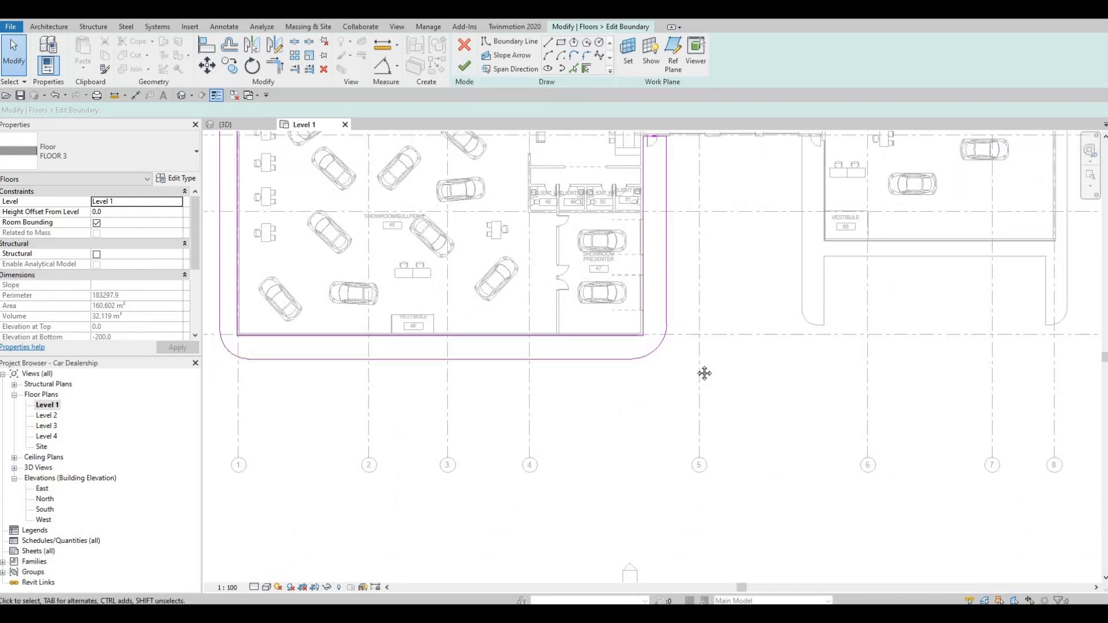
{"action": "middle_click_drag", "start_coordinate": [631, 378], "coordinate": [721, 409]}
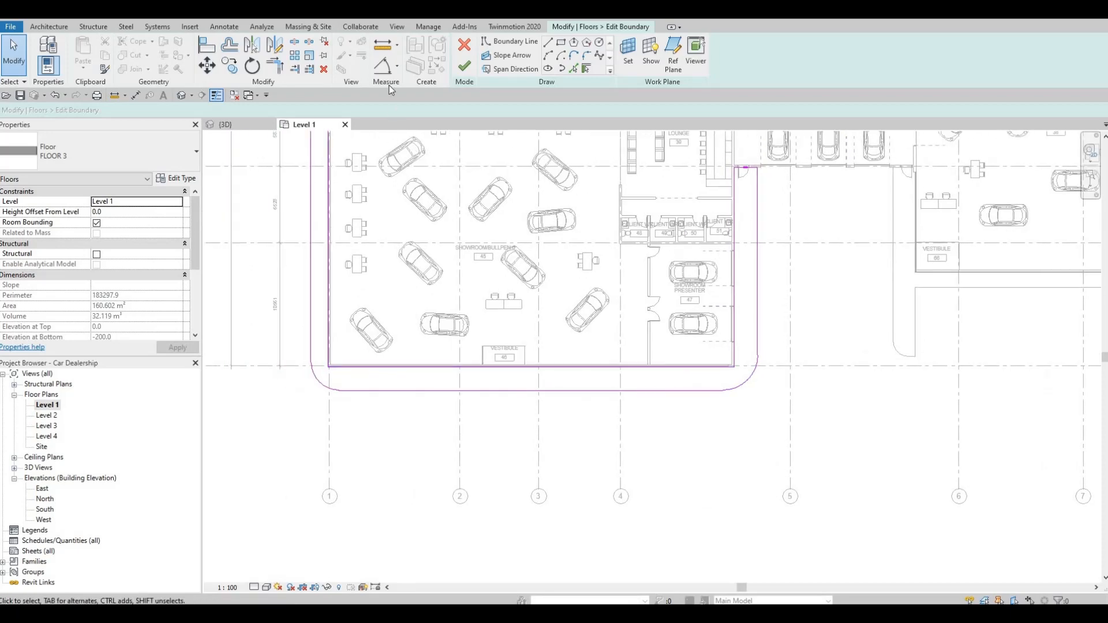
{"action": "left_click", "coordinate": [464, 66]}
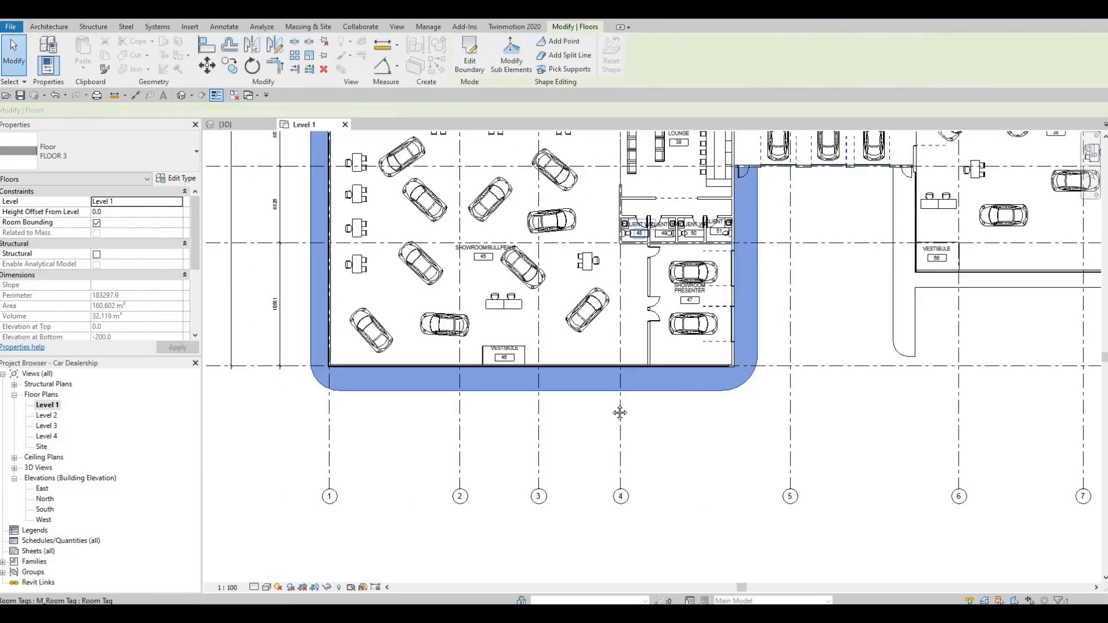
Clear the selection and examine the complete Level 1 plan with the walkways around the building
{"action": "middle_click_drag", "start_coordinate": [619, 413], "coordinate": [546, 488]}
{"action": "key", "text": "Escape"}
{"action": "scroll", "coordinate": [749, 352], "scroll_direction": "down", "scroll_amount": 3}
{"action": "middle_click_drag", "start_coordinate": [749, 352], "coordinate": [557, 420]}
{"action": "mouse_move", "coordinate": [679, 265]}
{"action": "middle_mouse_down"}
{"action": "mouse_move", "coordinate": [696, 348]}
{"action": "mouse_move", "coordinate": [810, 423]}
{"action": "mouse_move", "coordinate": [848, 281]}
{"action": "middle_mouse_up"}
{"action": "scroll", "coordinate": [696, 348], "scroll_direction": "down", "scroll_amount": 2}
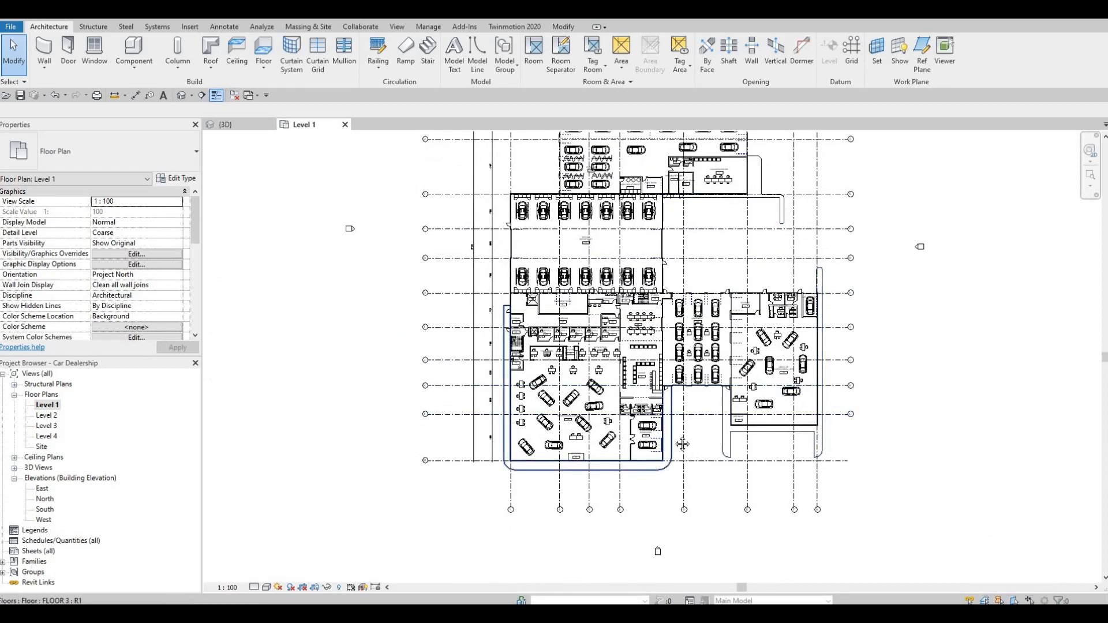
{"action": "key", "text": "Escape"}
{"action": "middle_click_drag", "start_coordinate": [805, 507], "coordinate": [839, 453]}
{"action": "middle_click_drag", "start_coordinate": [502, 388], "coordinate": [487, 408]}
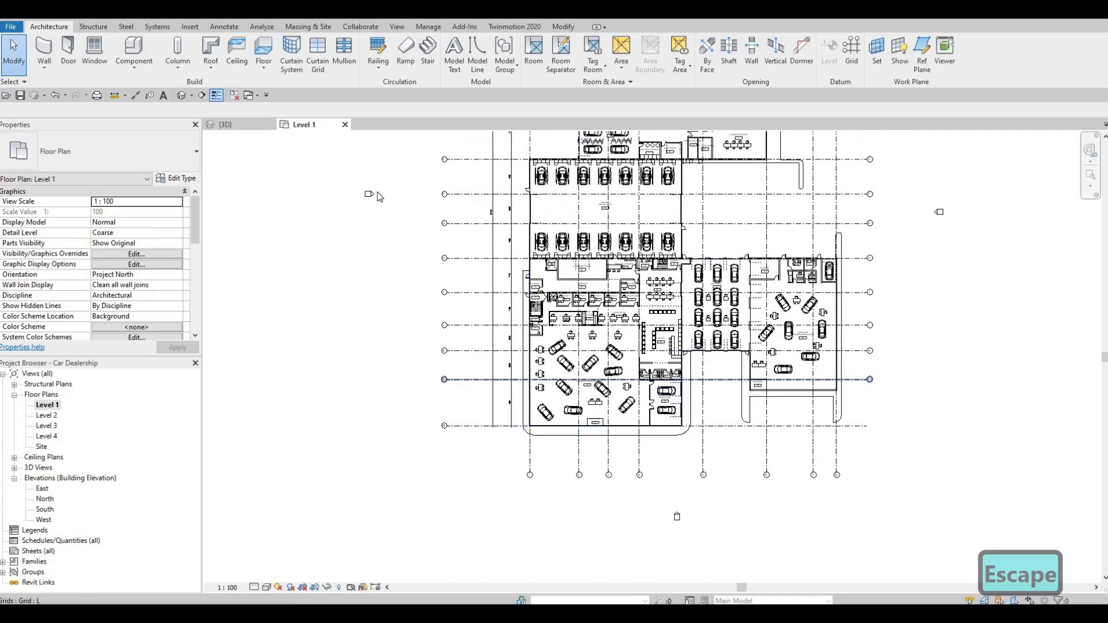
{"action": "middle_click_drag", "start_coordinate": [547, 216], "coordinate": [509, 299]}
{"action": "scroll", "coordinate": [509, 299], "scroll_direction": "down", "scroll_amount": 2}
{"action": "middle_click_drag", "start_coordinate": [618, 149], "coordinate": [613, 247]}
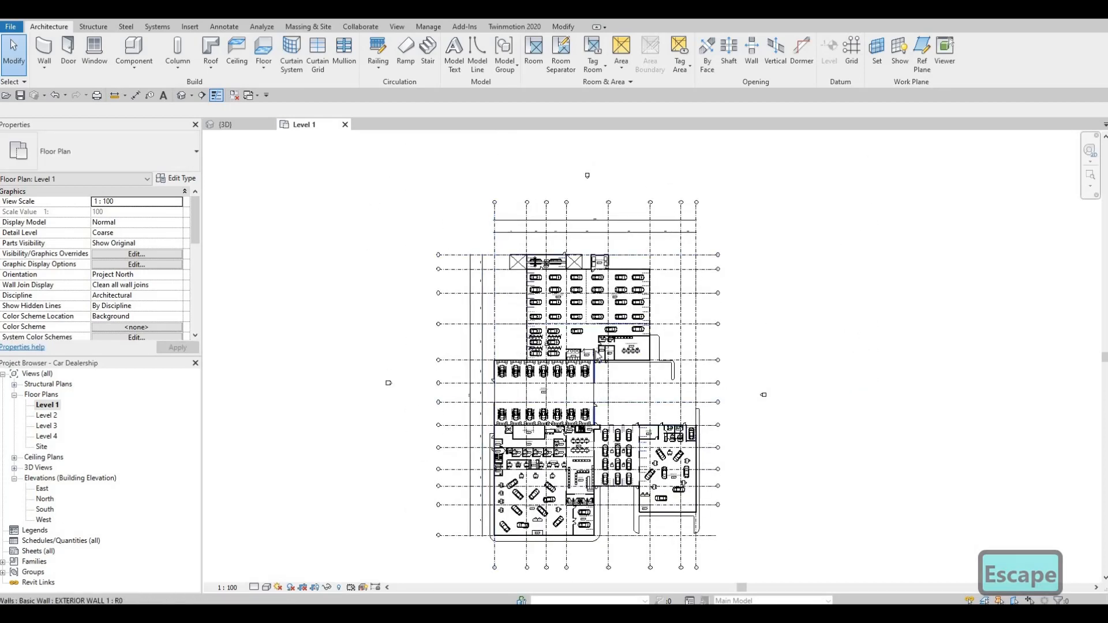
{"action": "scroll", "coordinate": [582, 383], "scroll_direction": "down", "scroll_amount": 1}
{"action": "middle_click_drag", "start_coordinate": [582, 383], "coordinate": [594, 322]}
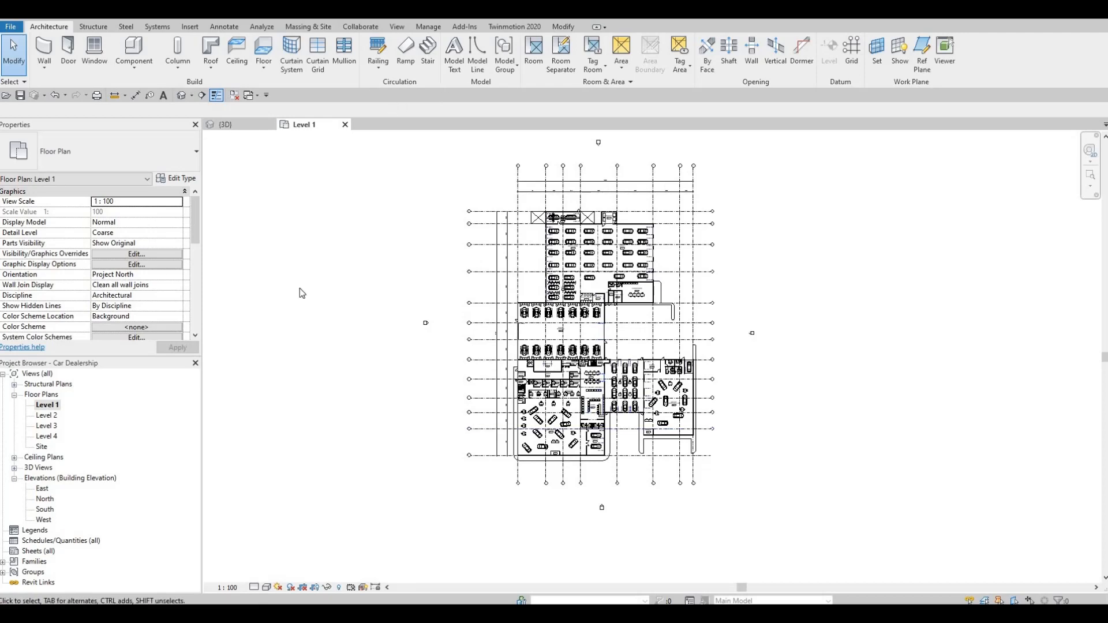
{"action": "middle_click_drag", "start_coordinate": [718, 308], "coordinate": [699, 249]}
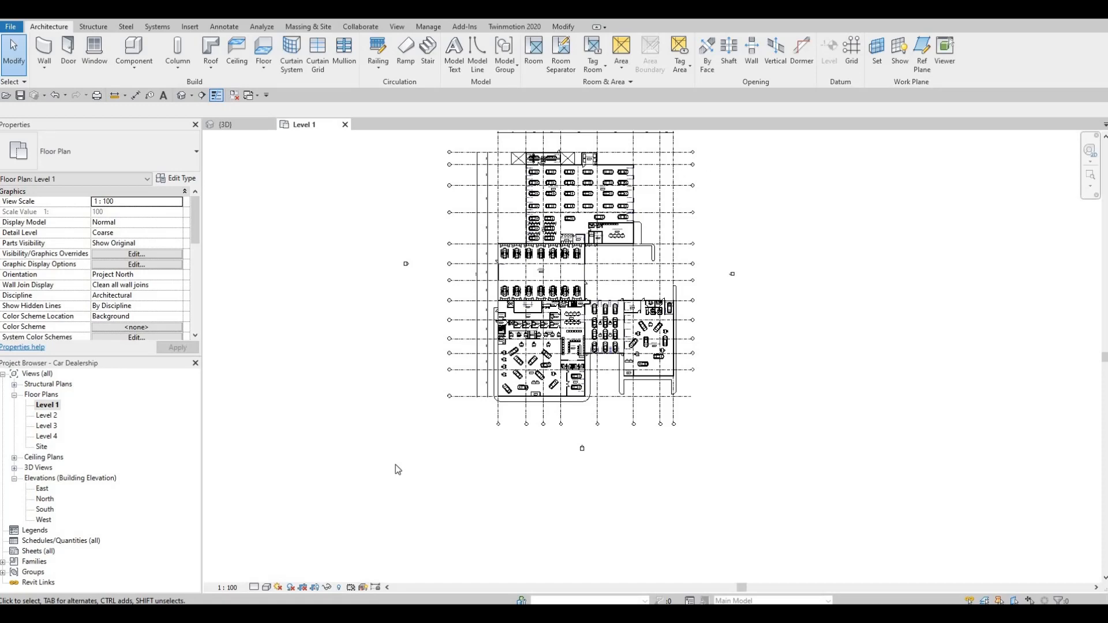
{"action": "scroll", "coordinate": [534, 342], "scroll_direction": "up", "scroll_amount": 4}
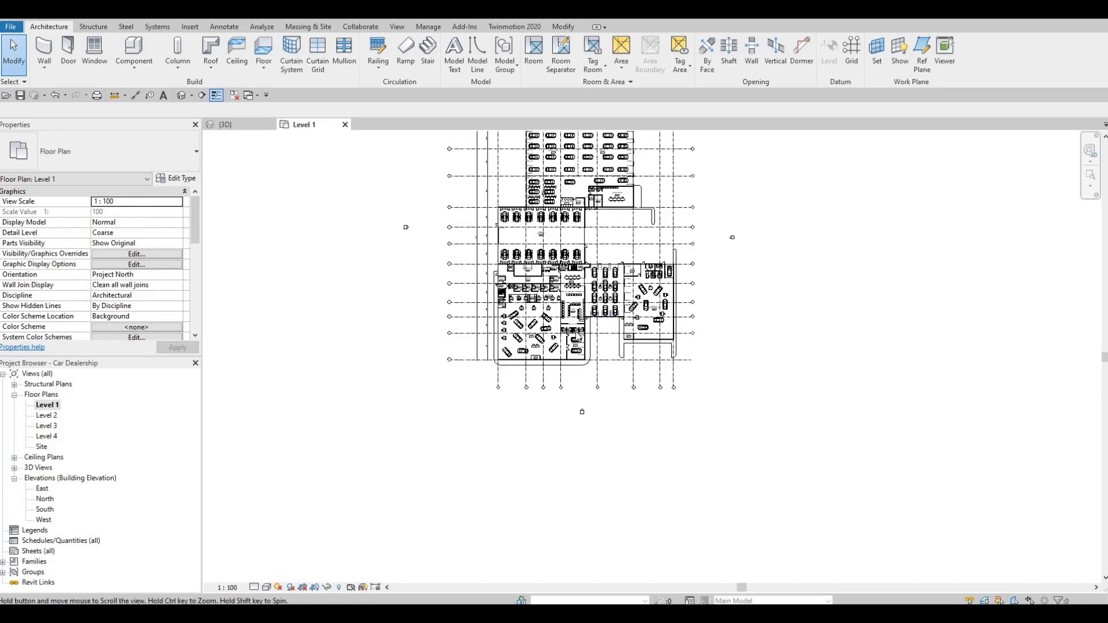
{"action": "scroll", "coordinate": [600, 361], "scroll_direction": "down", "scroll_amount": 3}
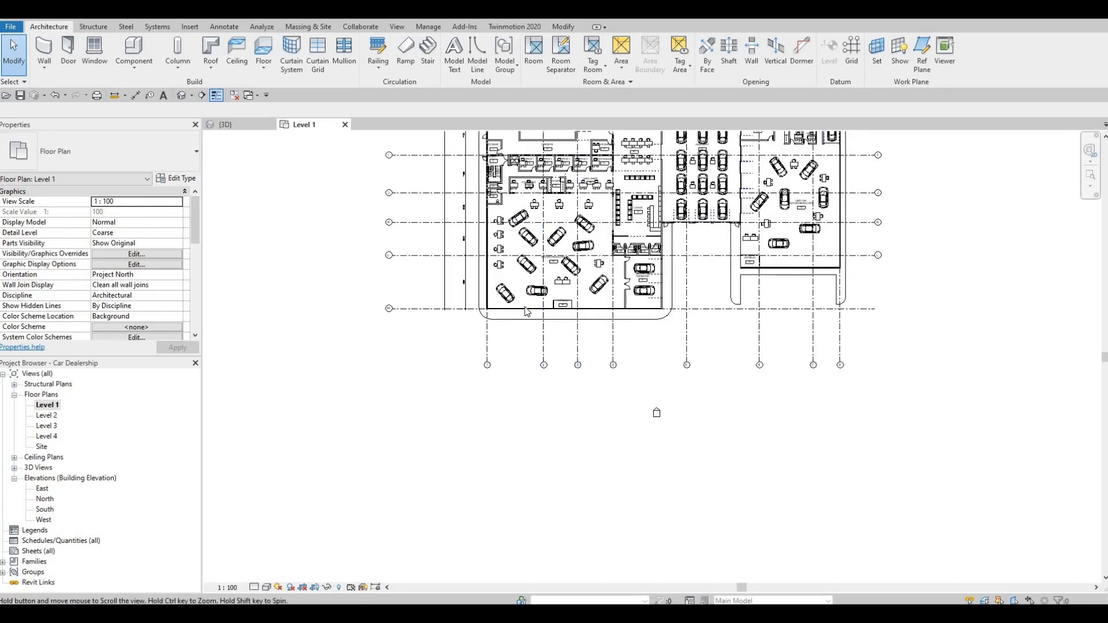
Start a new floor on Level 1 and duplicate the FLOOR 3 type as FLOOR 4
{"action": "middle_click_drag", "start_coordinate": [539, 359], "coordinate": [534, 355]}
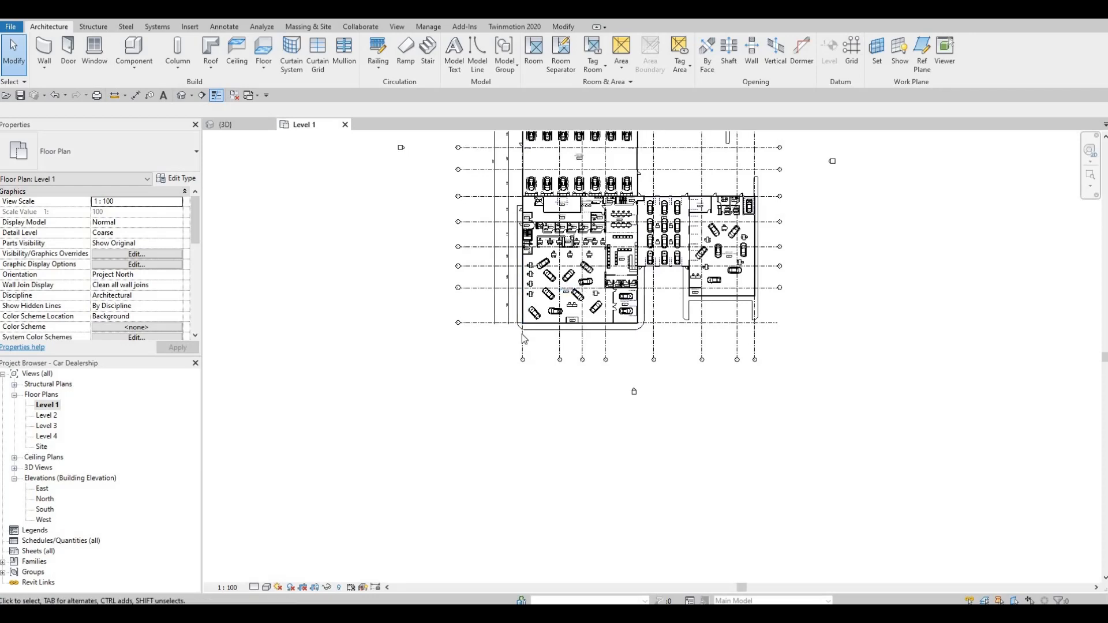
{"action": "middle_click_drag", "start_coordinate": [570, 403], "coordinate": [569, 394]}
{"action": "middle_click_drag", "start_coordinate": [597, 202], "coordinate": [537, 327]}
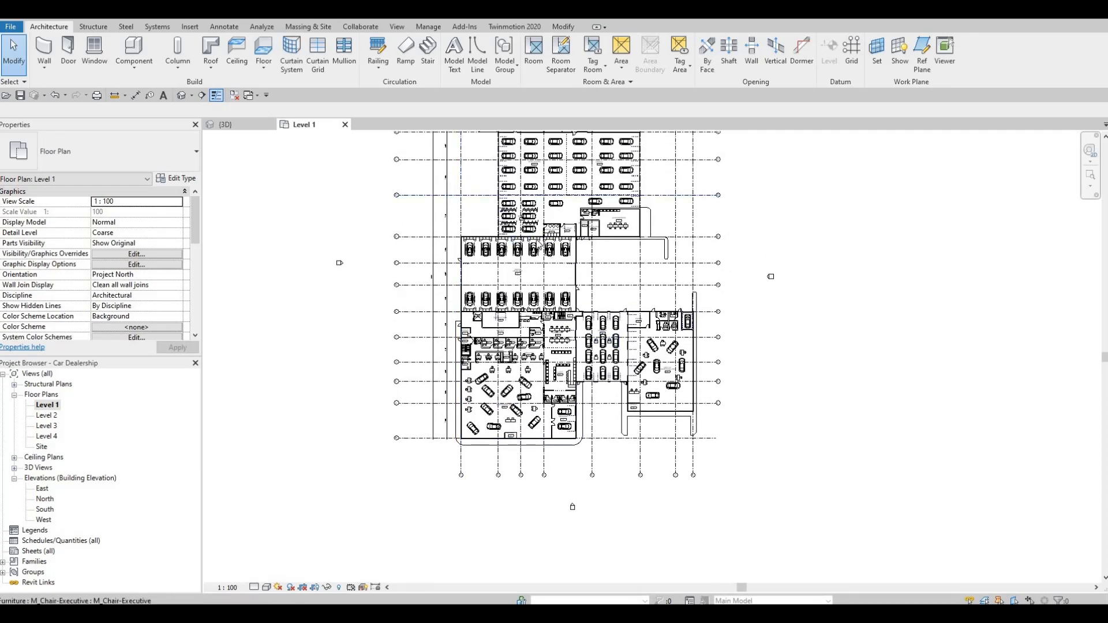
{"action": "scroll", "coordinate": [570, 393], "scroll_direction": "down", "scroll_amount": 1}
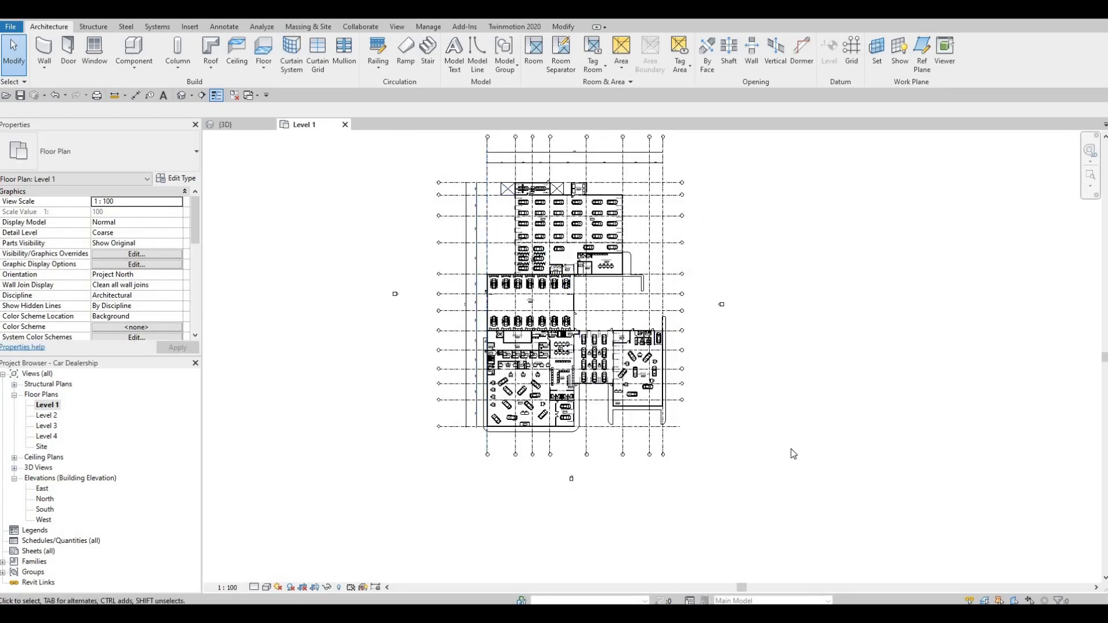
{"action": "scroll", "coordinate": [635, 426], "scroll_direction": "down", "scroll_amount": 1}
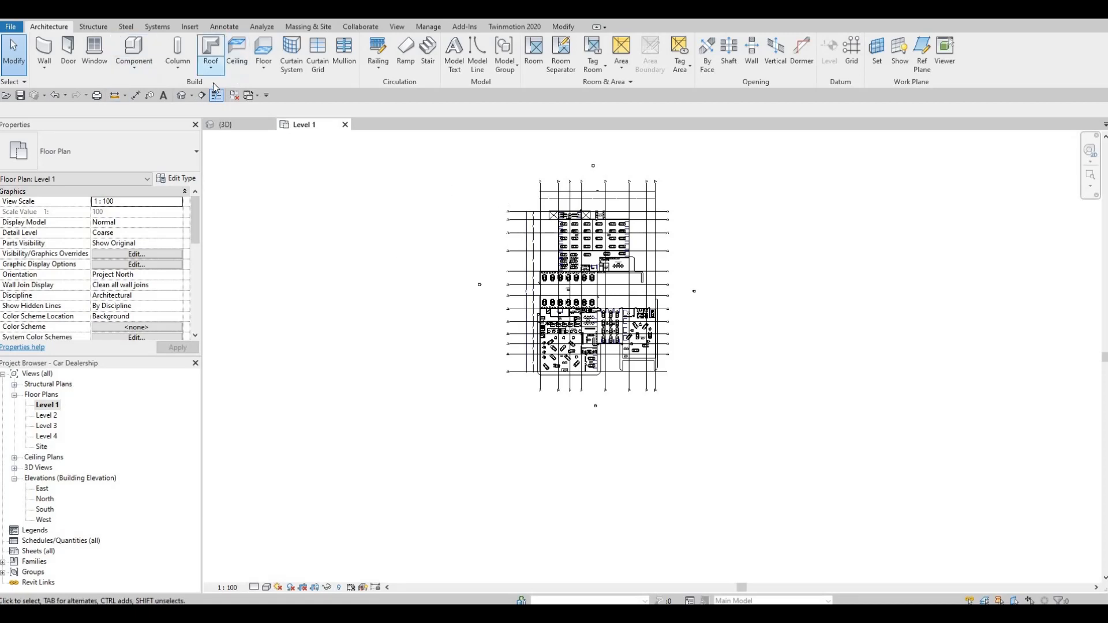
{"action": "left_click", "coordinate": [267, 52]}
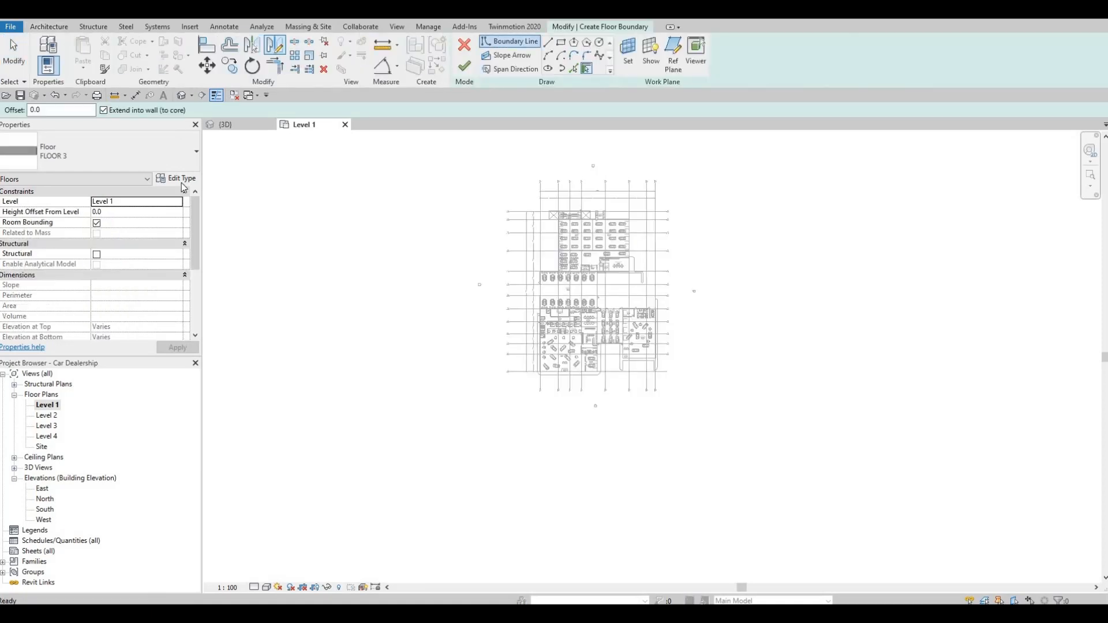
{"action": "left_click", "coordinate": [178, 180]}
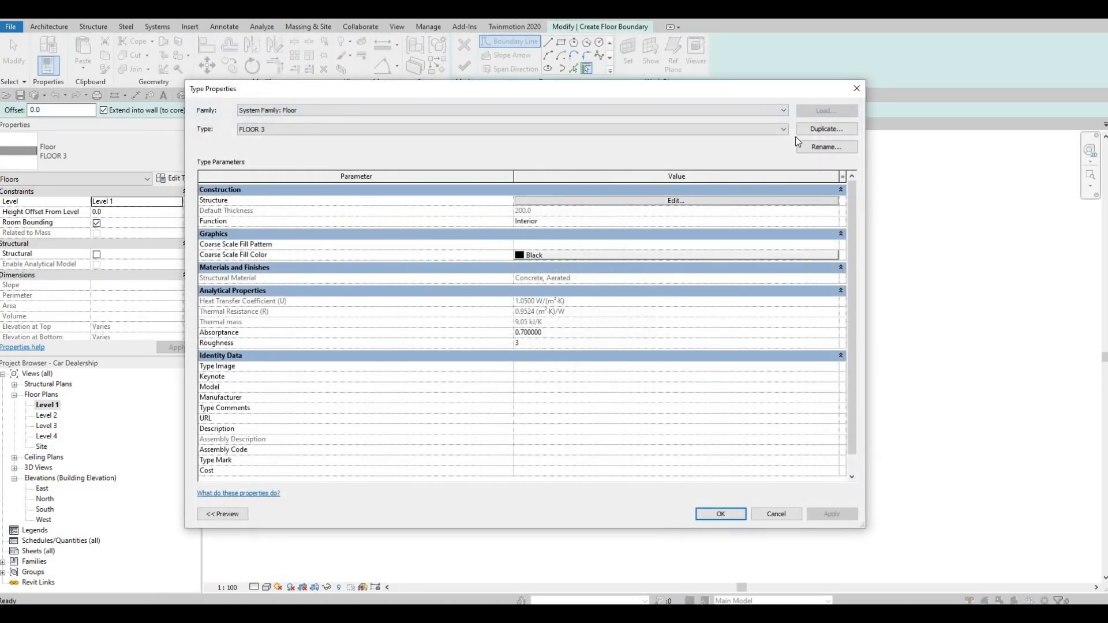
{"action": "left_click", "coordinate": [828, 129]}
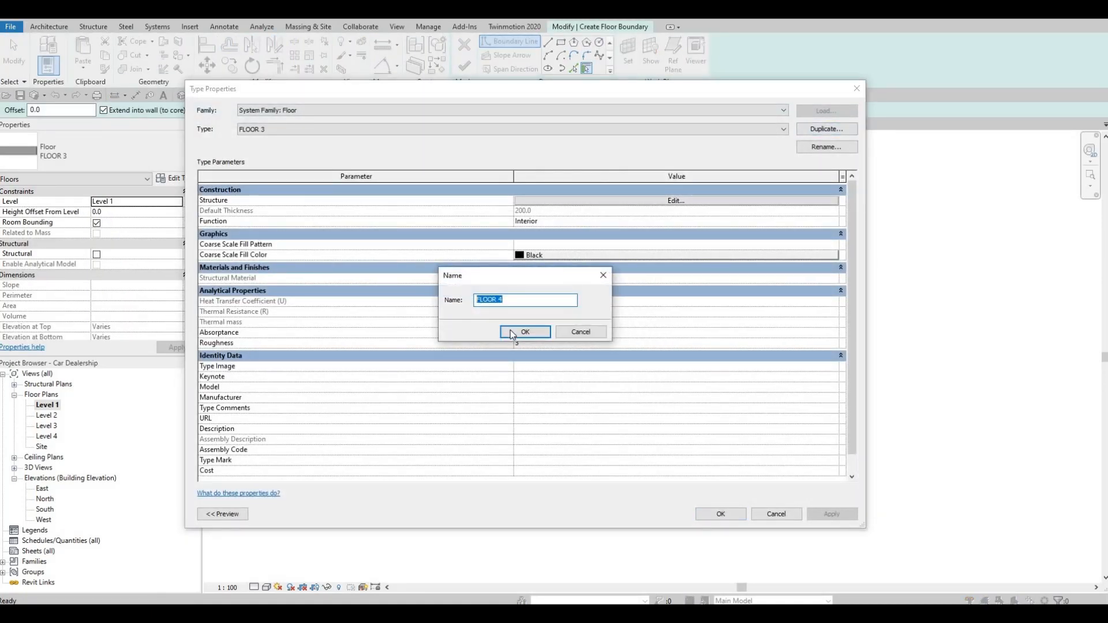
{"action": "key", "text": "Return"}
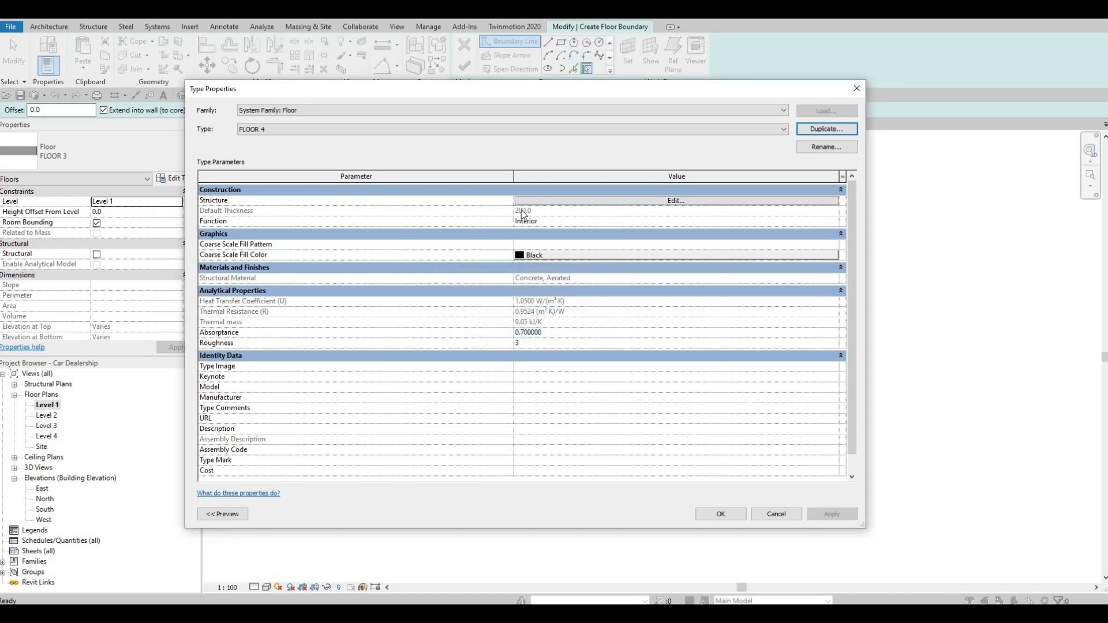
Assign the material Concrete, C35/45 from the AEC concrete library to FLOOR 4's structure layer and apply the type
{"action": "left_click", "coordinate": [548, 201]}
{"action": "left_click", "coordinate": [482, 205]}
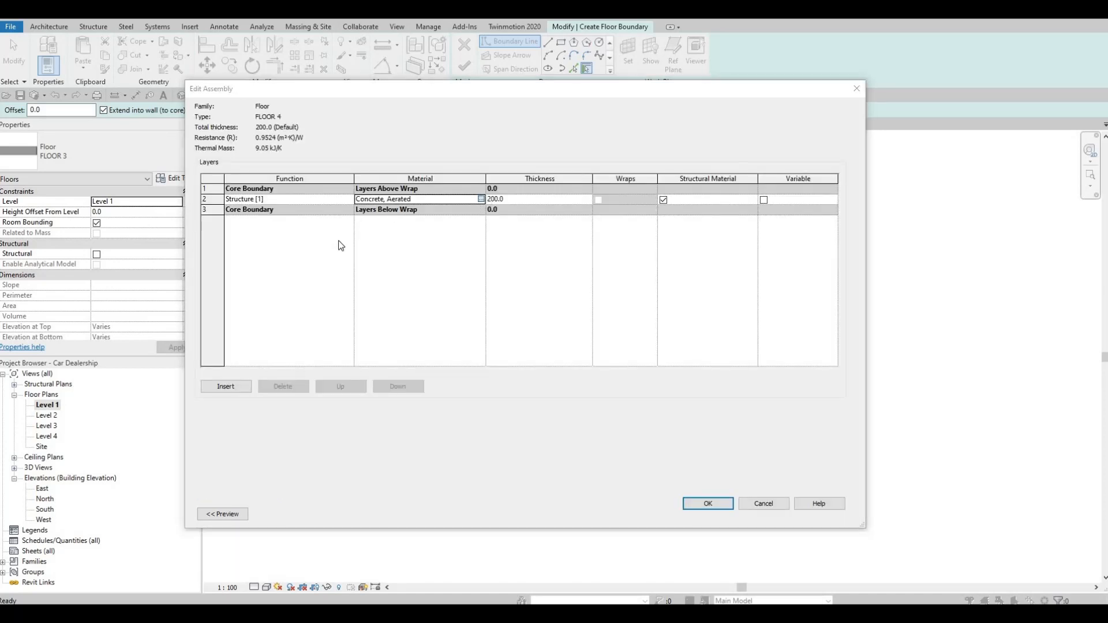
{"action": "left_click", "coordinate": [482, 199]}
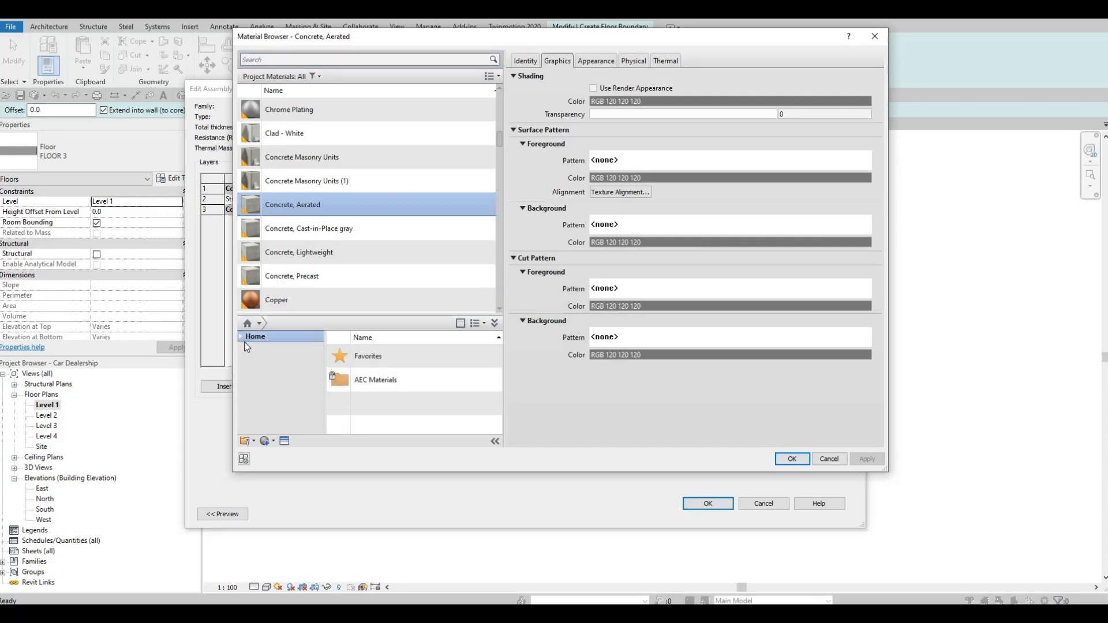
{"action": "left_click", "coordinate": [246, 358]}
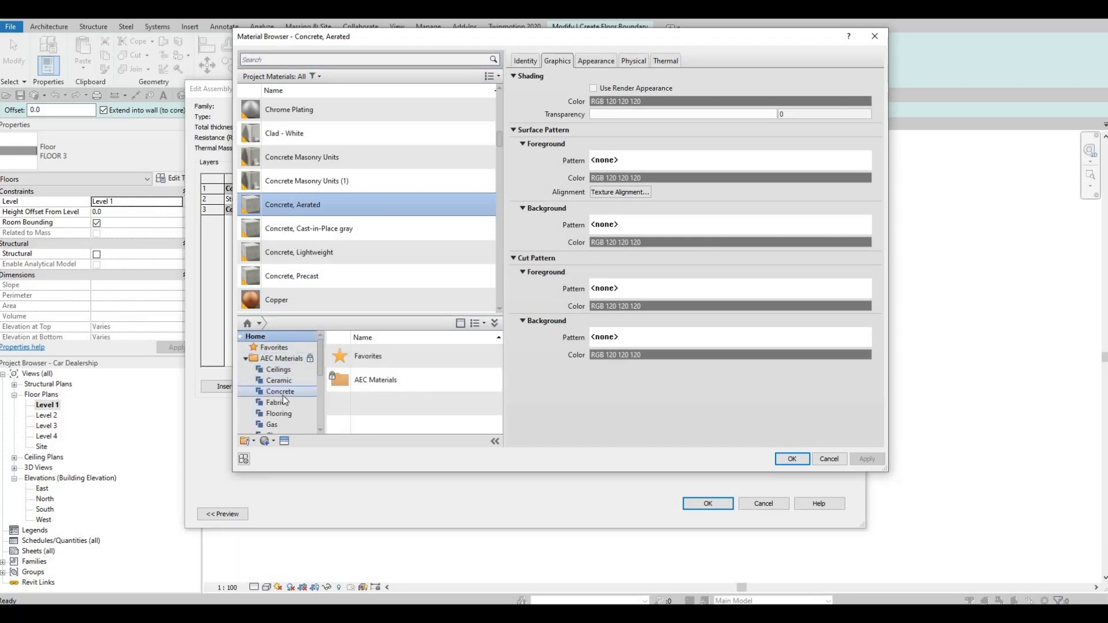
{"action": "scroll", "coordinate": [282, 396], "scroll_direction": "down", "scroll_amount": 5}
{"action": "scroll", "coordinate": [286, 397], "scroll_direction": "up", "scroll_amount": 2}
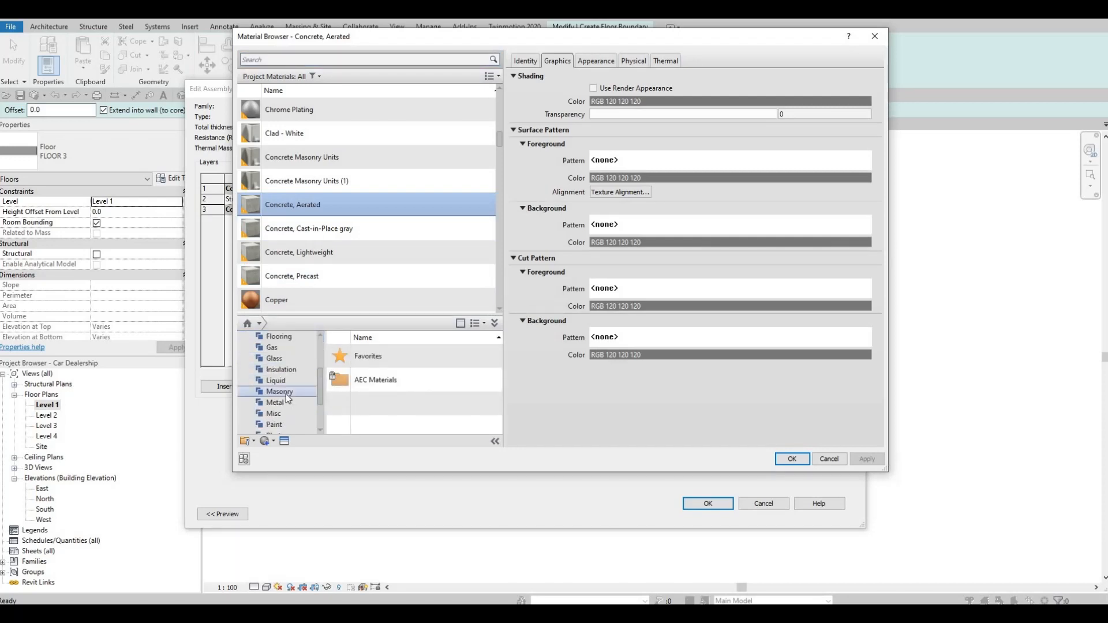
{"action": "scroll", "coordinate": [297, 381], "scroll_direction": "up", "scroll_amount": 2}
{"action": "left_click", "coordinate": [296, 370]}
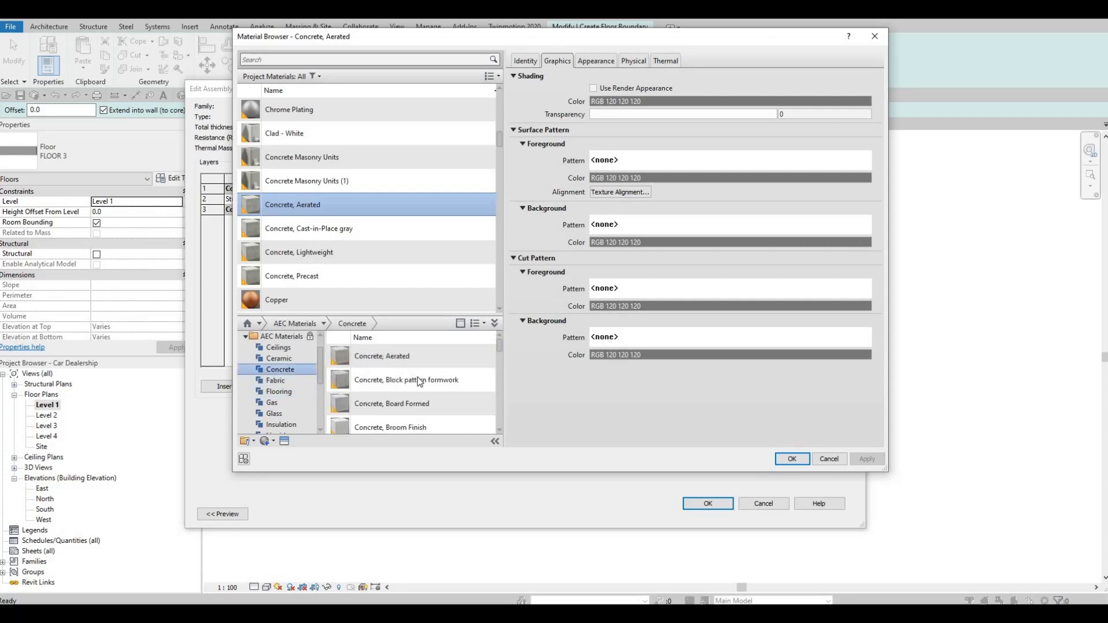
{"action": "scroll", "coordinate": [474, 392], "scroll_direction": "down", "scroll_amount": 3}
{"action": "left_click", "coordinate": [477, 390]}
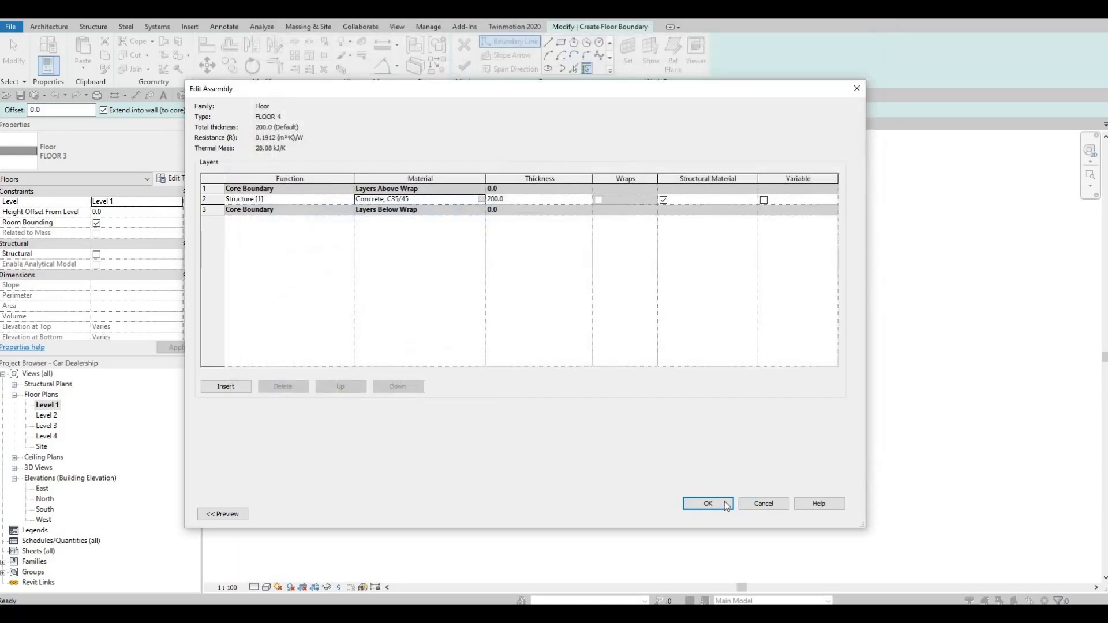
{"action": "left_click", "coordinate": [725, 502]}
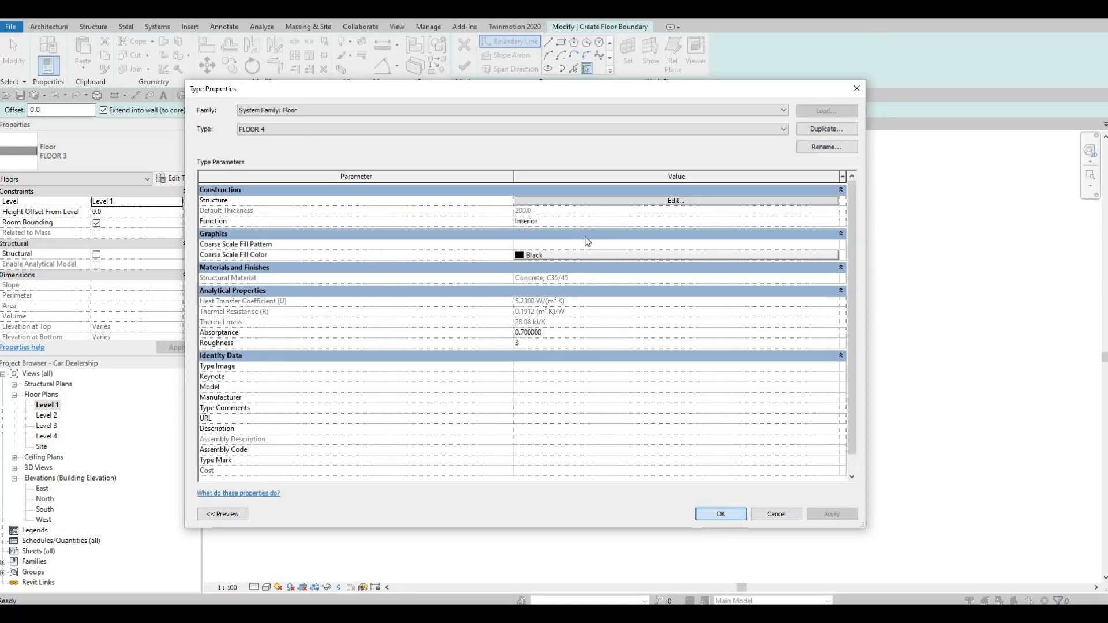
{"action": "left_click", "coordinate": [719, 514]}
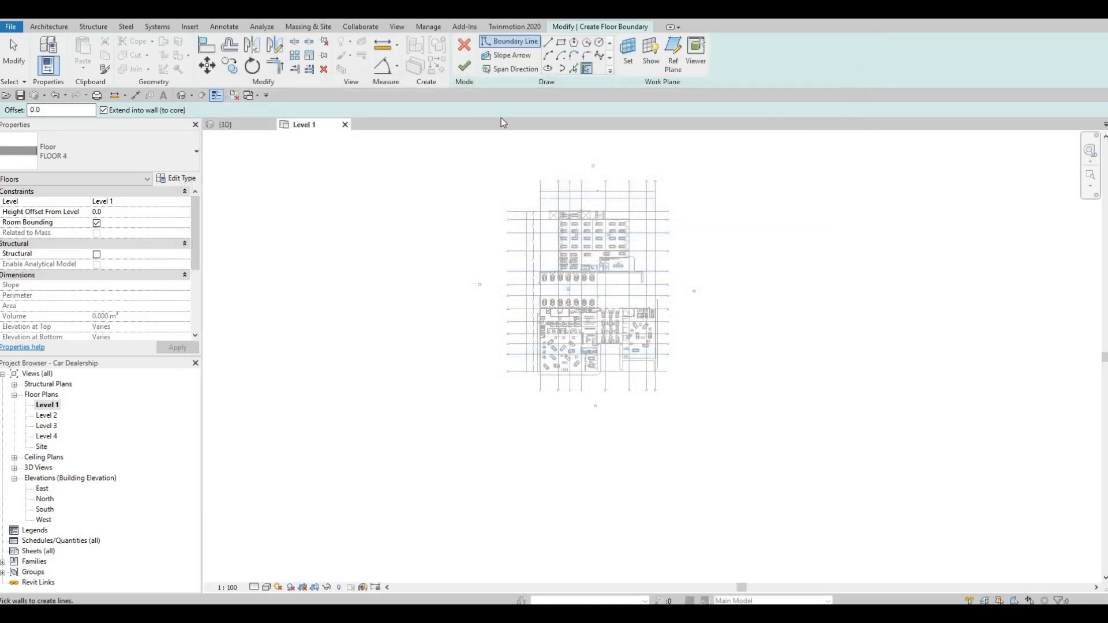
Choose the rectangle boundary tool and set the new floor's height offset from Level 1 to -200
{"action": "left_click", "coordinate": [561, 44]}
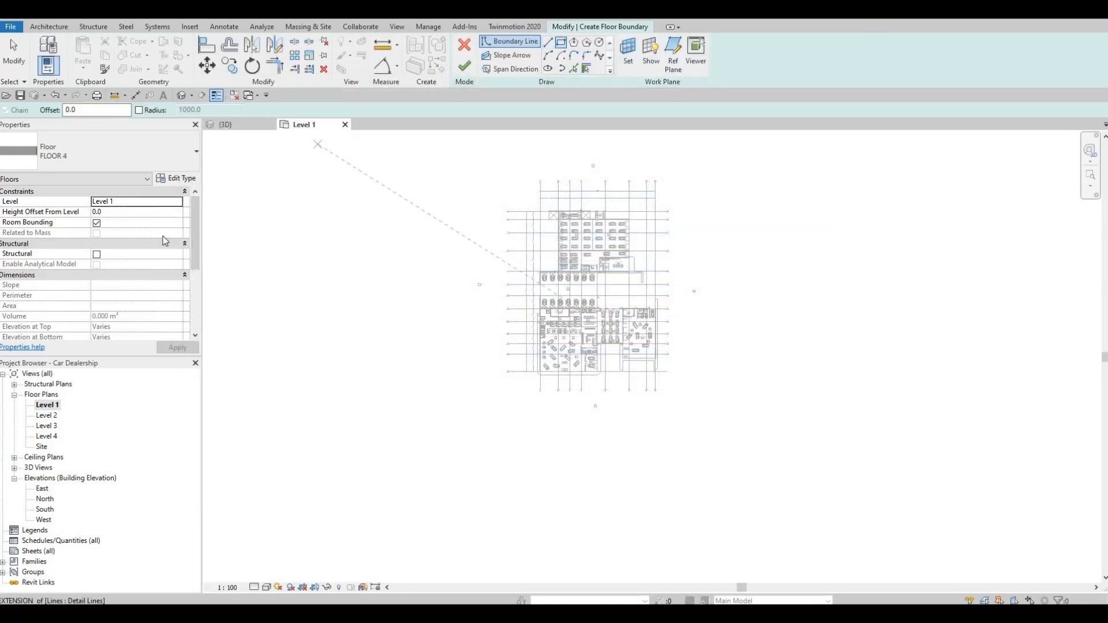
{"action": "scroll", "coordinate": [155, 249], "scroll_direction": "down", "scroll_amount": 3}
{"action": "scroll", "coordinate": [136, 252], "scroll_direction": "up", "scroll_amount": 3}
{"action": "type", "text": "0"}
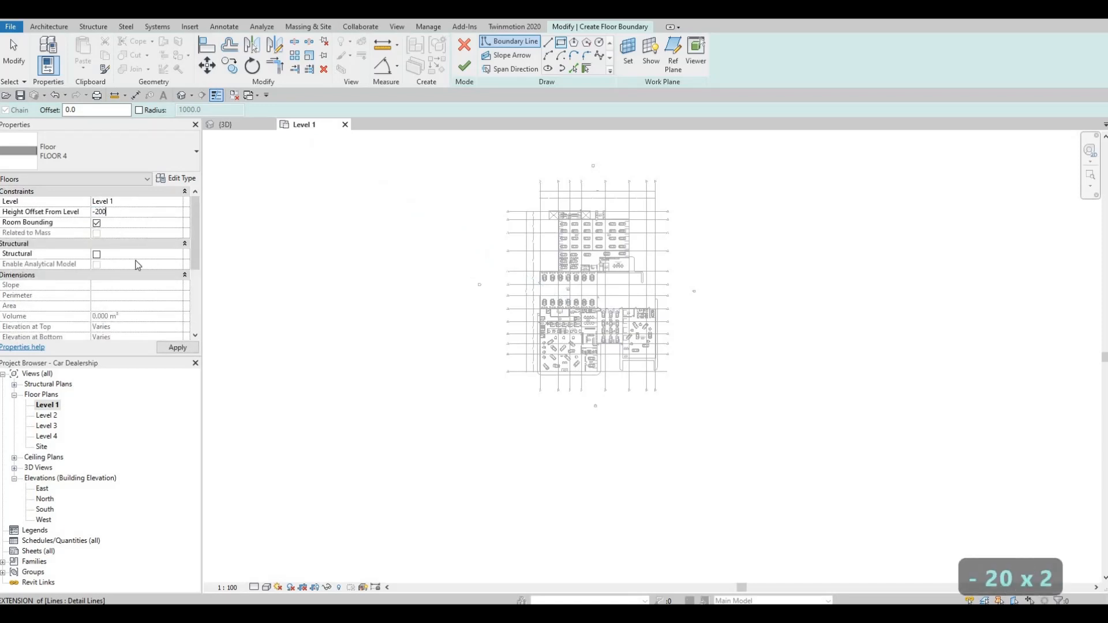
{"action": "left_click", "coordinate": [172, 347]}
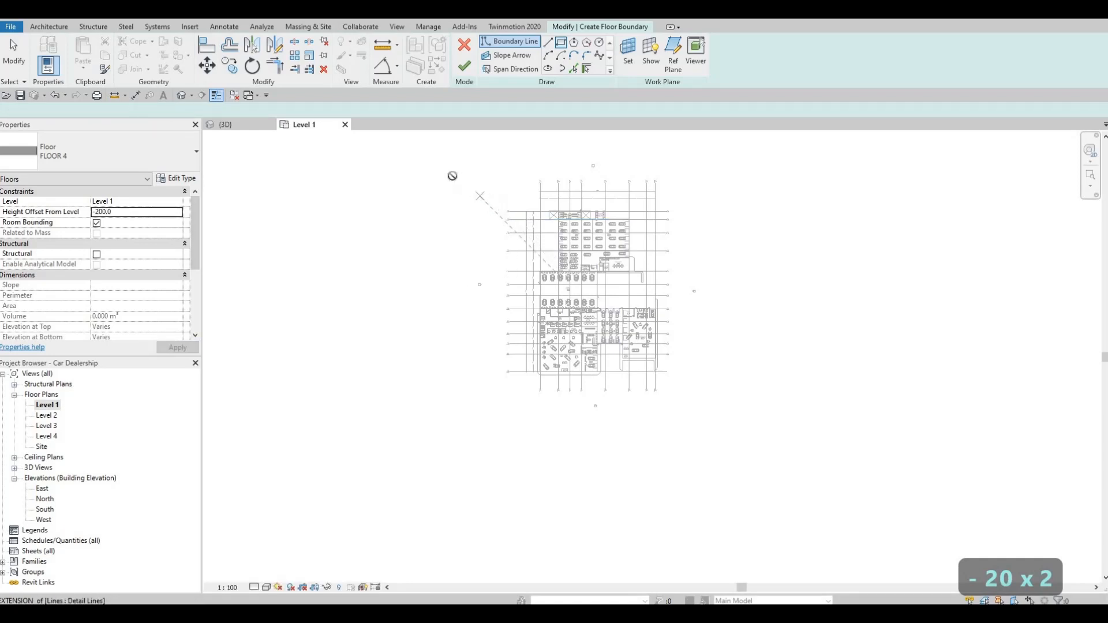
Sketch a rectangular floor boundary about 175 m wide around the entire building and its grids, and leave the sketching tool
{"action": "left_click", "coordinate": [453, 174]}
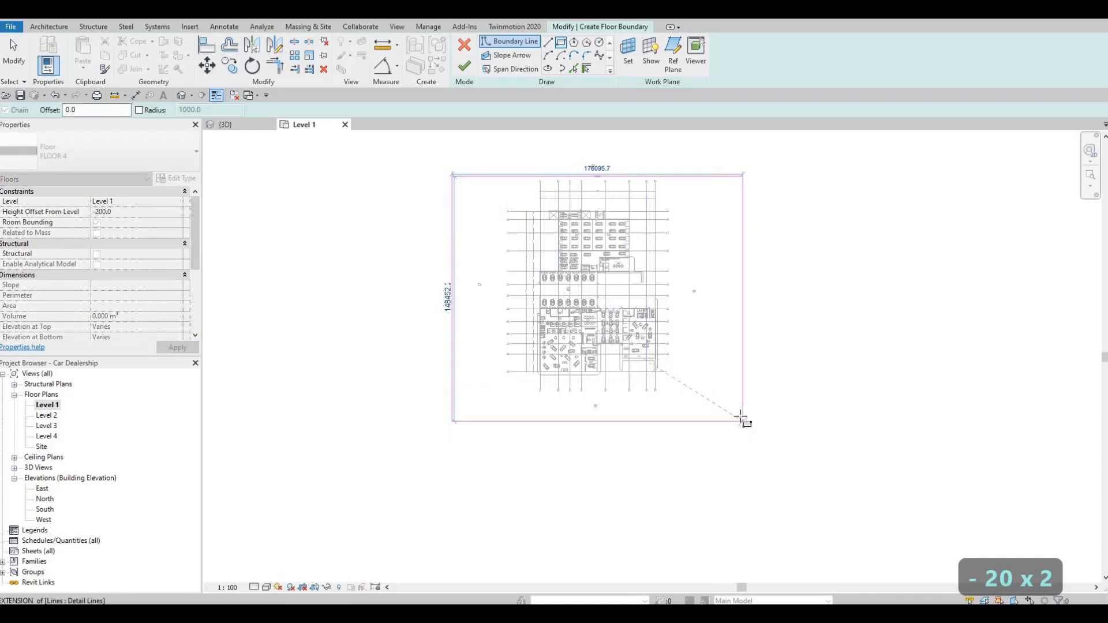
{"action": "left_click", "coordinate": [741, 415]}
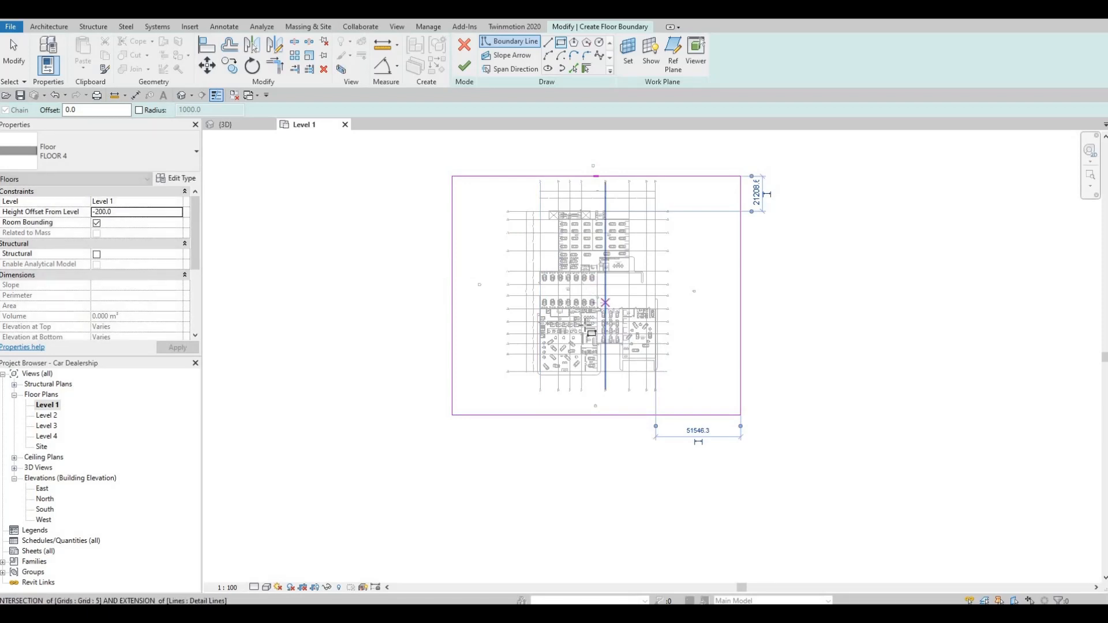
{"action": "middle_click_drag", "start_coordinate": [588, 325], "coordinate": [560, 337]}
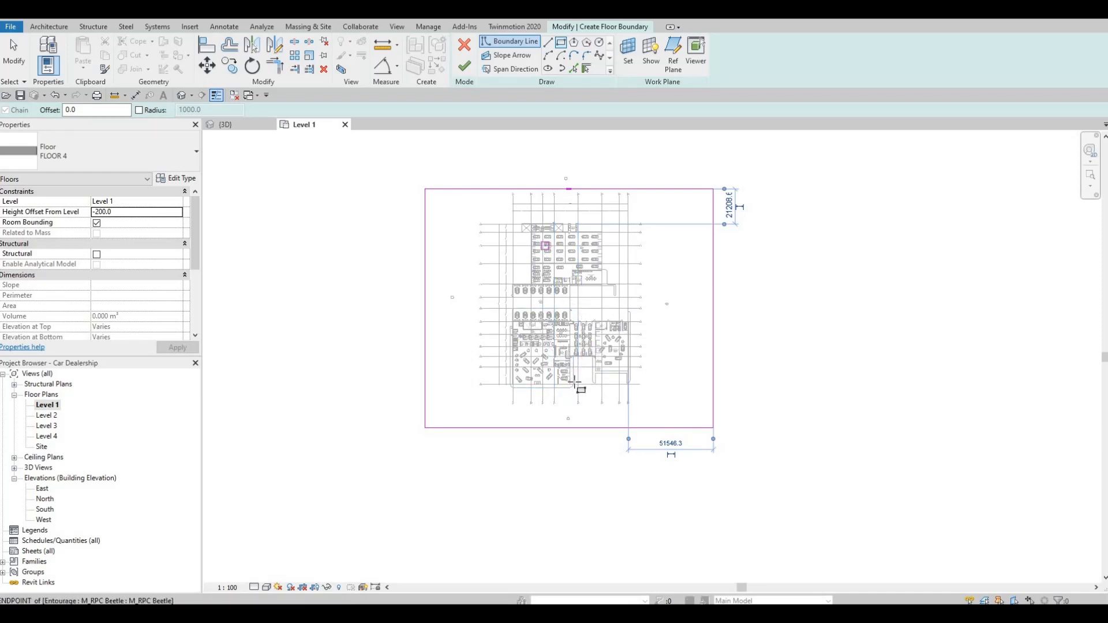
{"action": "scroll", "coordinate": [591, 383], "scroll_direction": "up", "scroll_amount": 5}
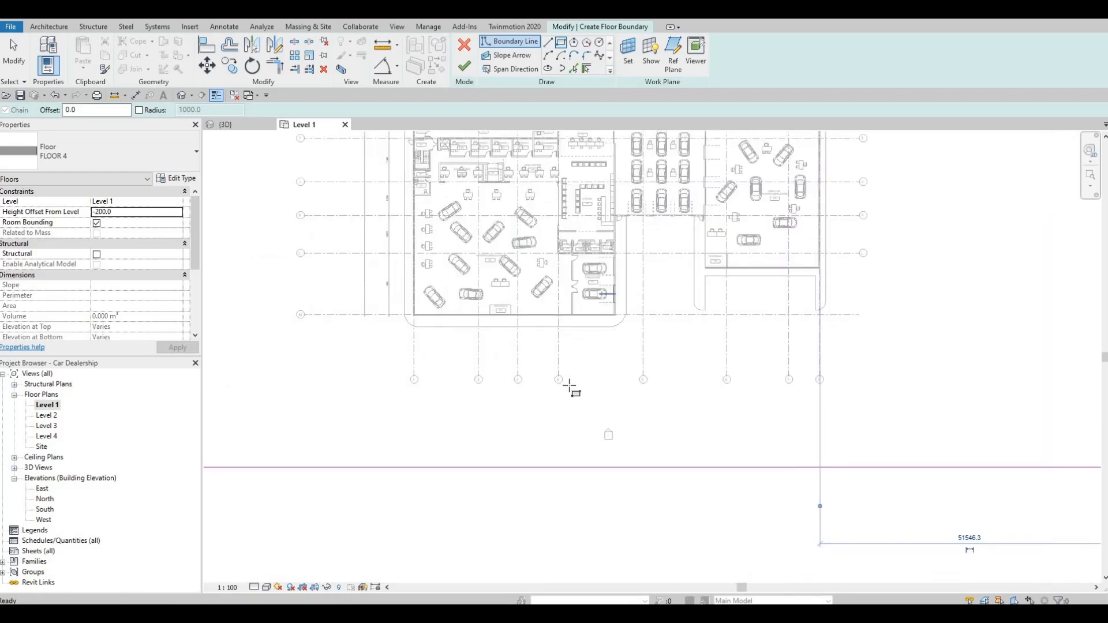
{"action": "scroll", "coordinate": [568, 378], "scroll_direction": "down", "scroll_amount": 3}
{"action": "key", "text": "Escape"}
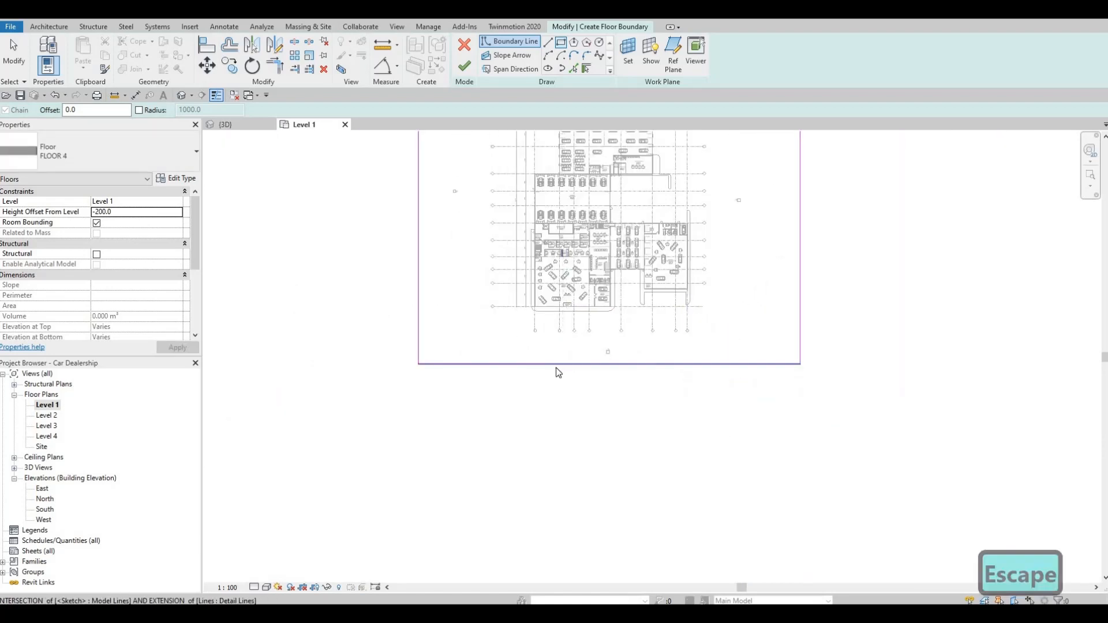
{"action": "key", "text": "Escape"}
{"action": "key", "text": "Escape"}
{"action": "key", "text": "Escape"}
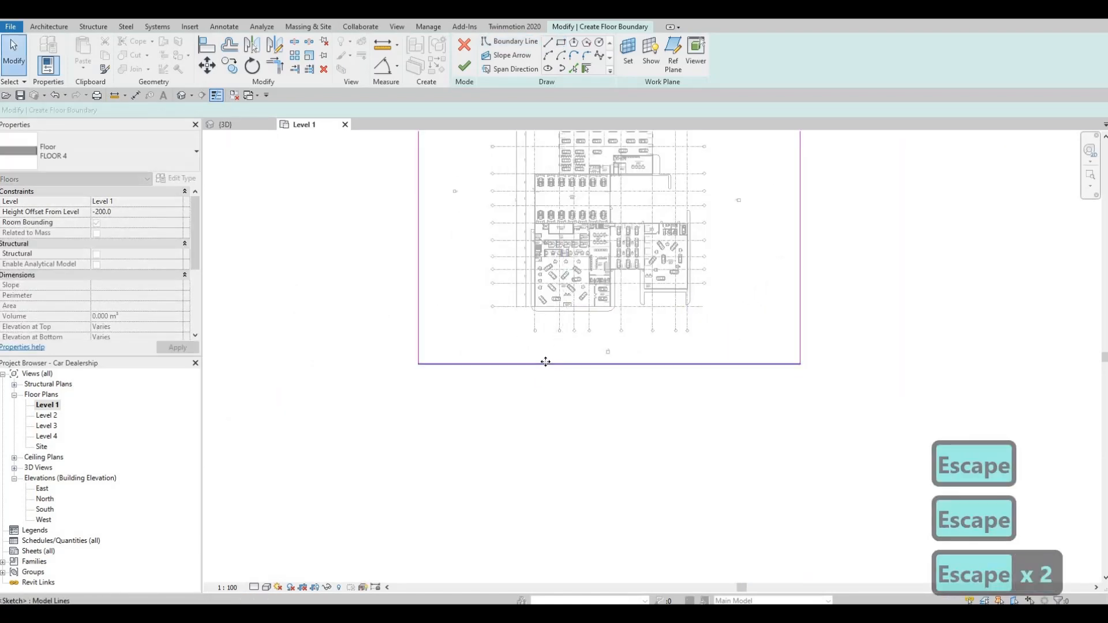
Move the boundary's front edge outward to about 66000 mm from grid M and finish the floor
{"action": "left_click", "coordinate": [544, 364]}
{"action": "left_click_drag", "start_coordinate": [544, 420], "coordinate": [544, 450]}
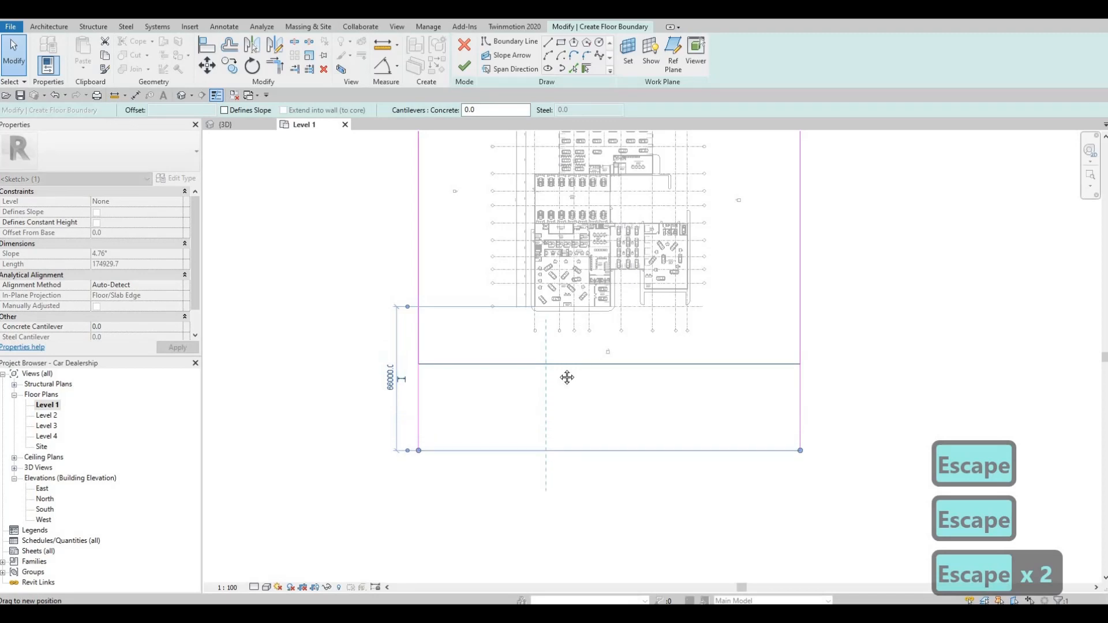
{"action": "scroll", "coordinate": [565, 368], "scroll_direction": "down", "scroll_amount": 2}
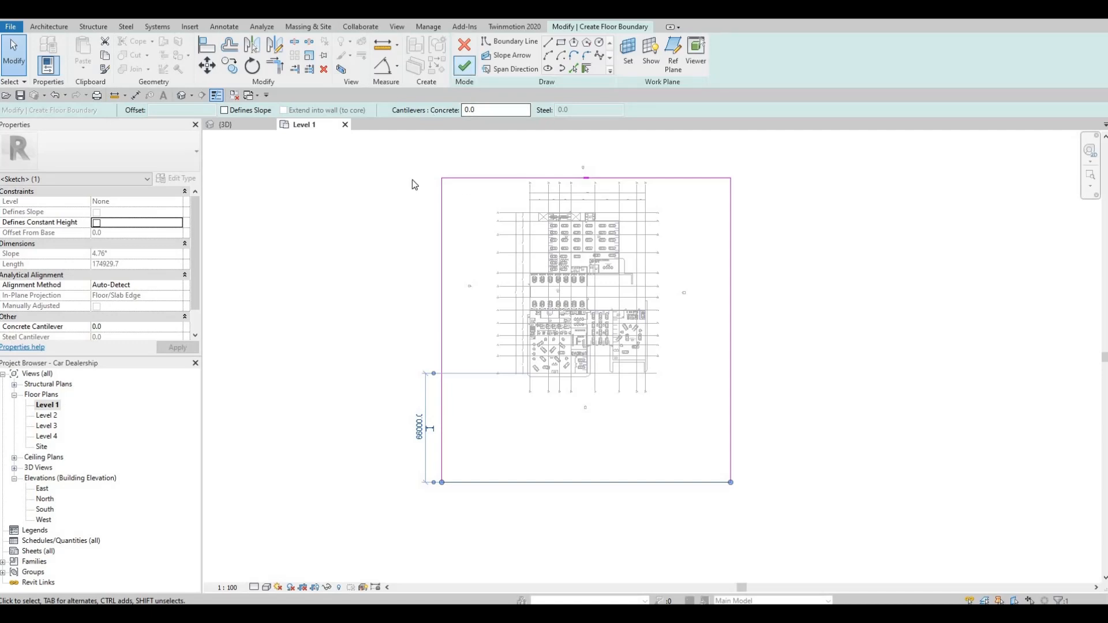
{"action": "key", "text": "Escape"}
{"action": "key", "text": "Escape"}
Examine the new site floor, the buildings and the showroom walkways in the 3D view from several angles
{"action": "left_click", "coordinate": [181, 95]}
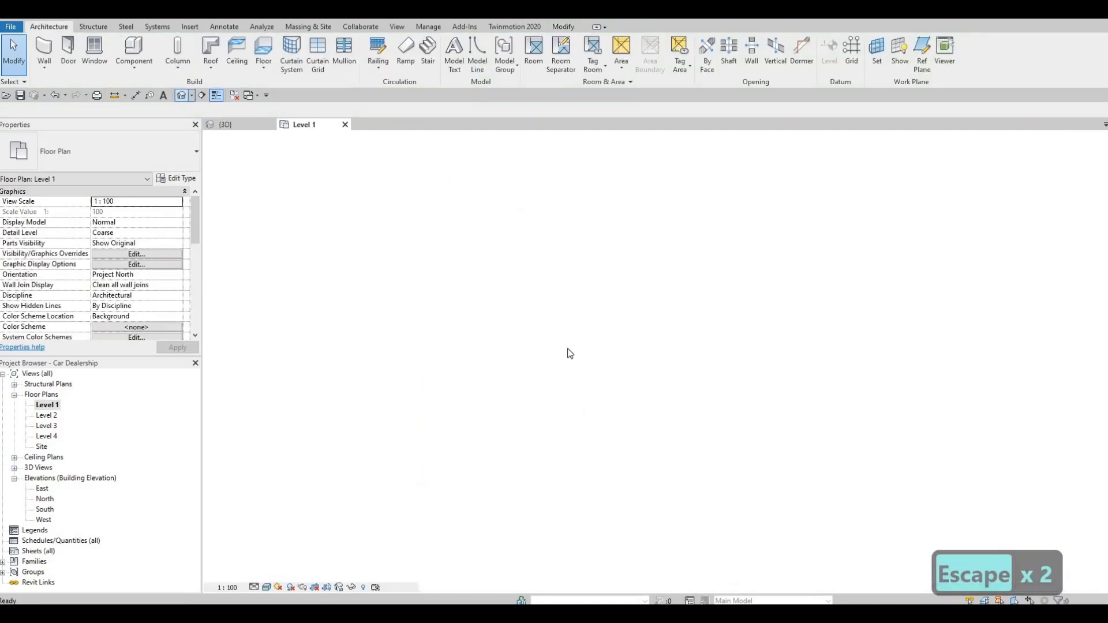
{"action": "middle_click_drag", "start_coordinate": [571, 337], "coordinate": [476, 339]}
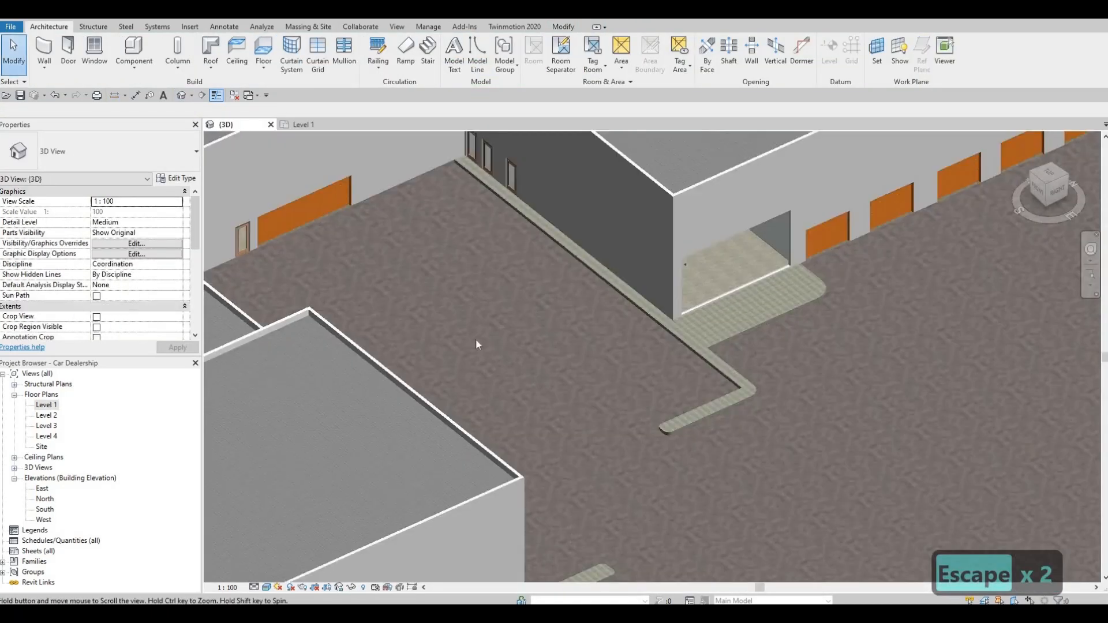
{"action": "scroll", "coordinate": [601, 307], "scroll_direction": "down", "scroll_amount": 5}
{"action": "middle_click_drag", "start_coordinate": [556, 328], "coordinate": [659, 397], "text": "shift"}
{"action": "scroll", "coordinate": [525, 350], "scroll_direction": "down", "scroll_amount": 2}
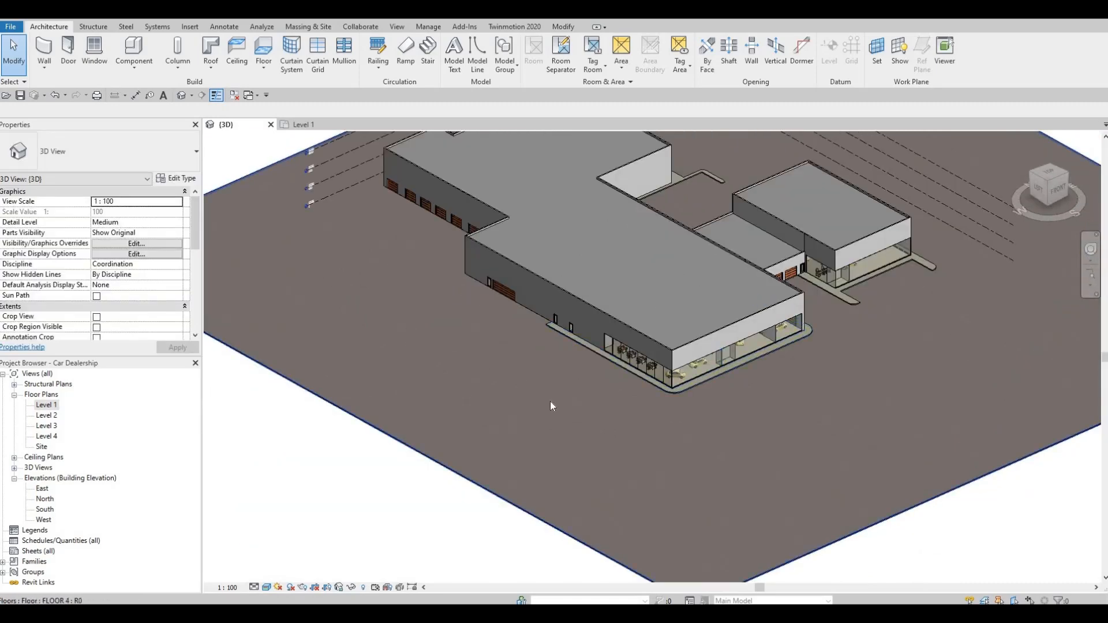
{"action": "middle_click_drag", "start_coordinate": [643, 442], "coordinate": [521, 466]}
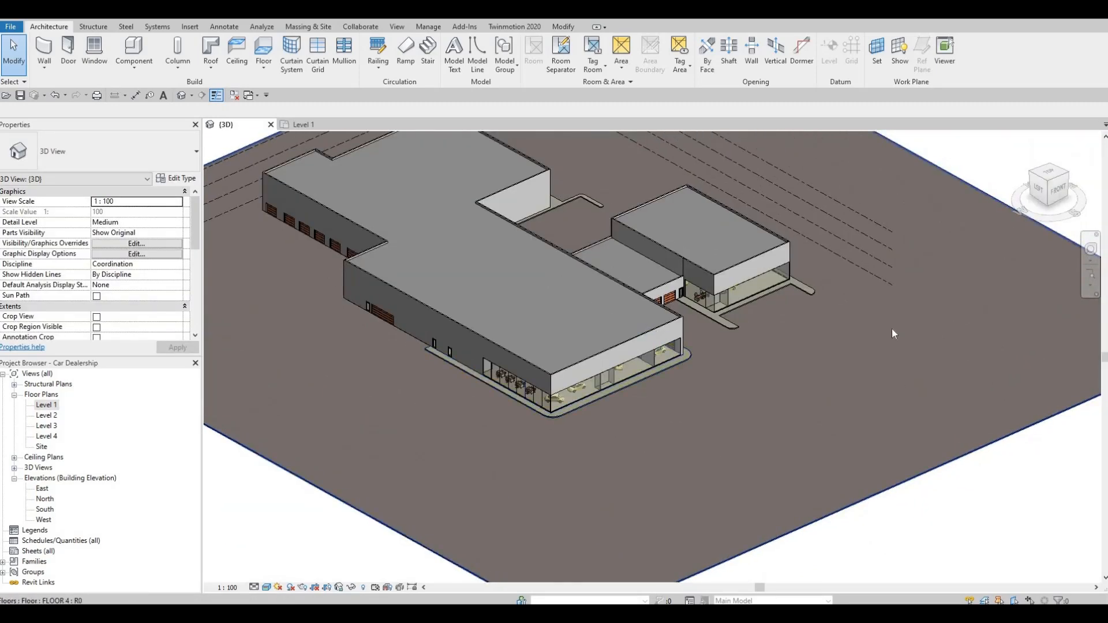
{"action": "left_click", "coordinate": [672, 362]}
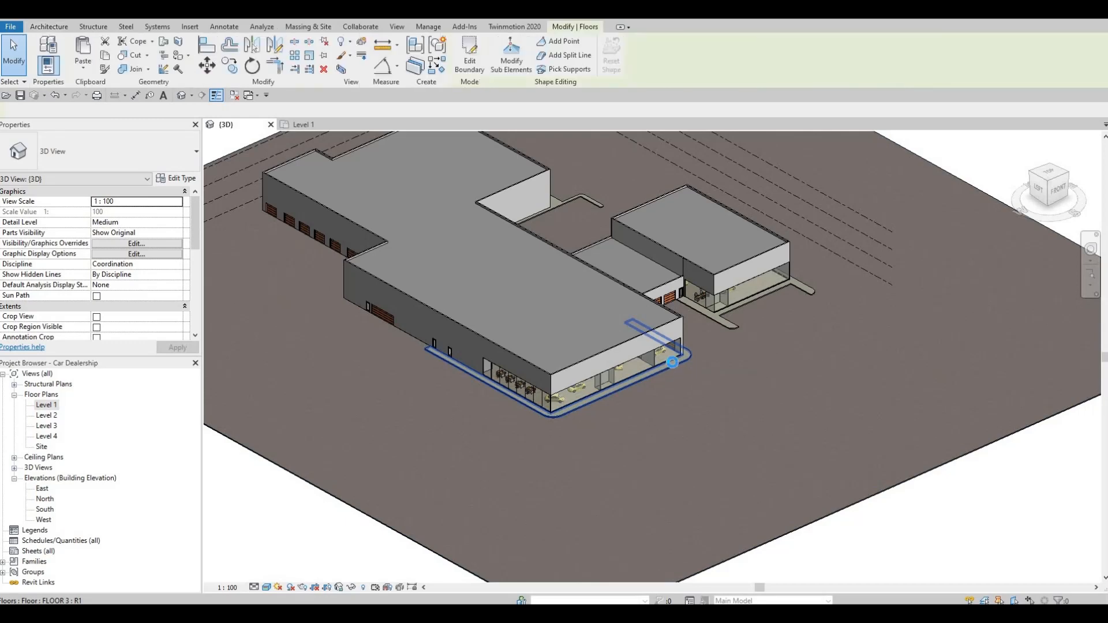
{"action": "key", "text": "Escape"}
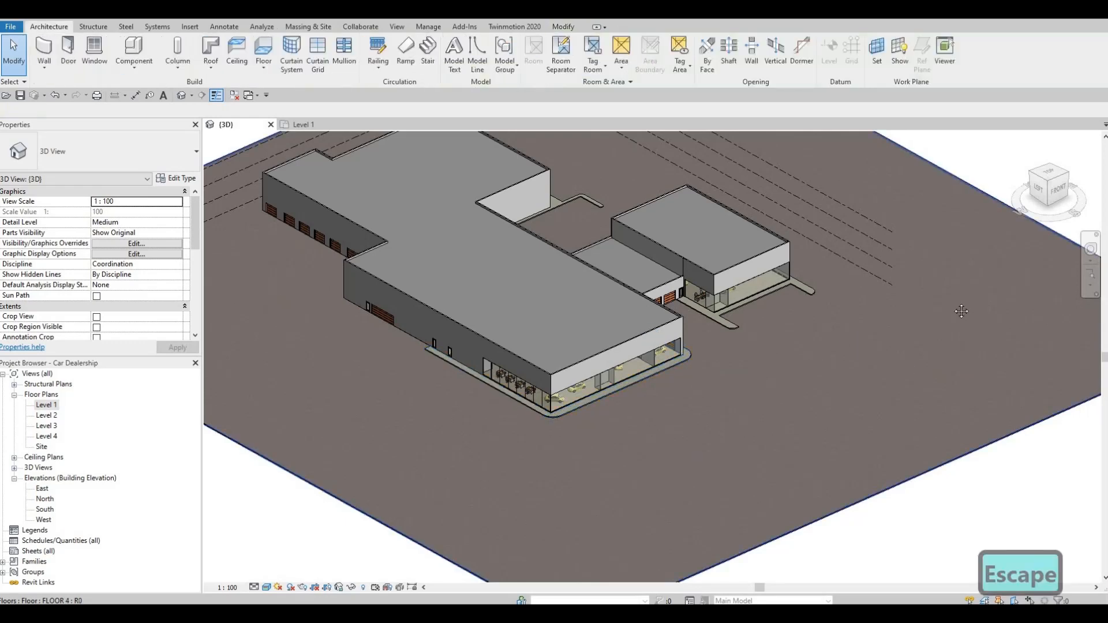
{"action": "middle_click_drag", "start_coordinate": [923, 370], "coordinate": [906, 434]}
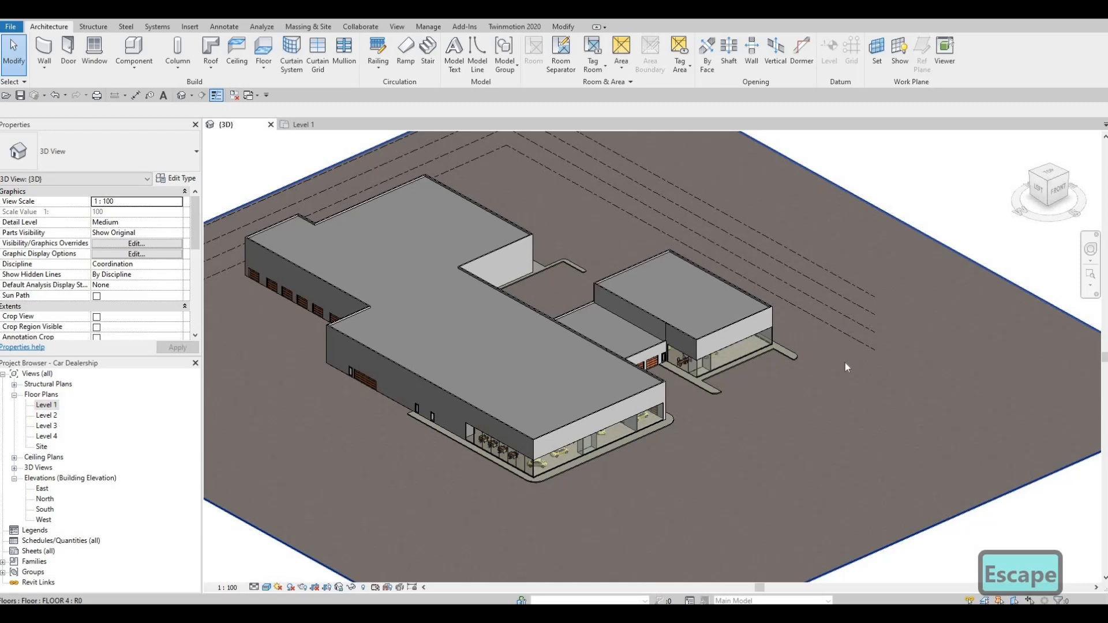
{"action": "middle_click_drag", "start_coordinate": [873, 307], "coordinate": [749, 319], "text": "shift"}
{"action": "scroll", "coordinate": [742, 313], "scroll_direction": "up", "scroll_amount": 2}
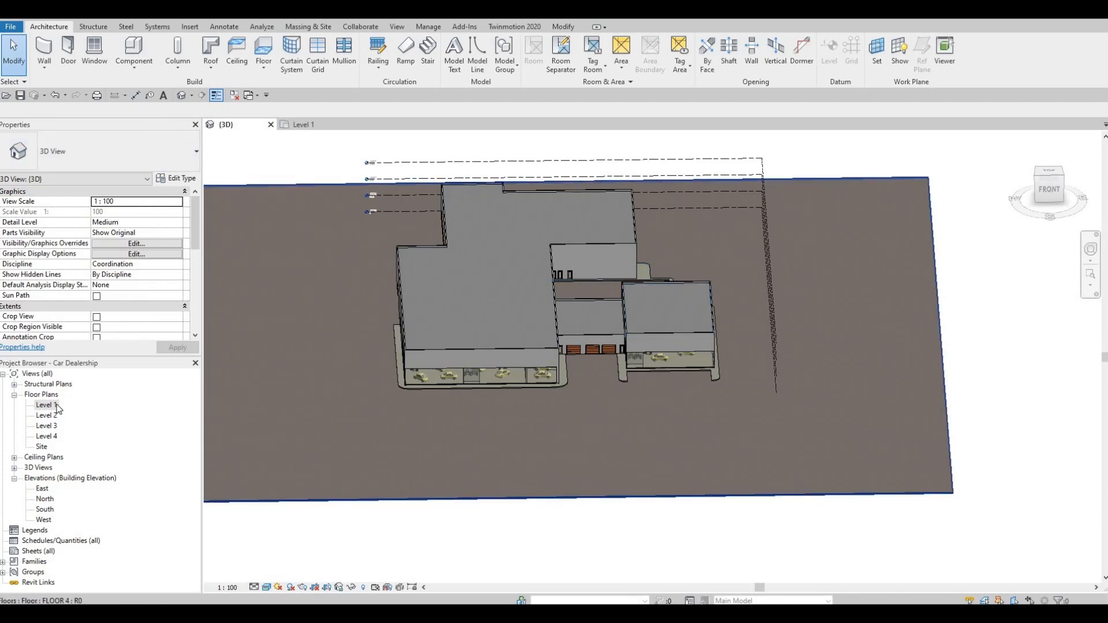
Open the Level 1 plan, start a new architectural floor and choose the FLOOR 3 type
{"action": "key", "text": "ctrl+Tab"}
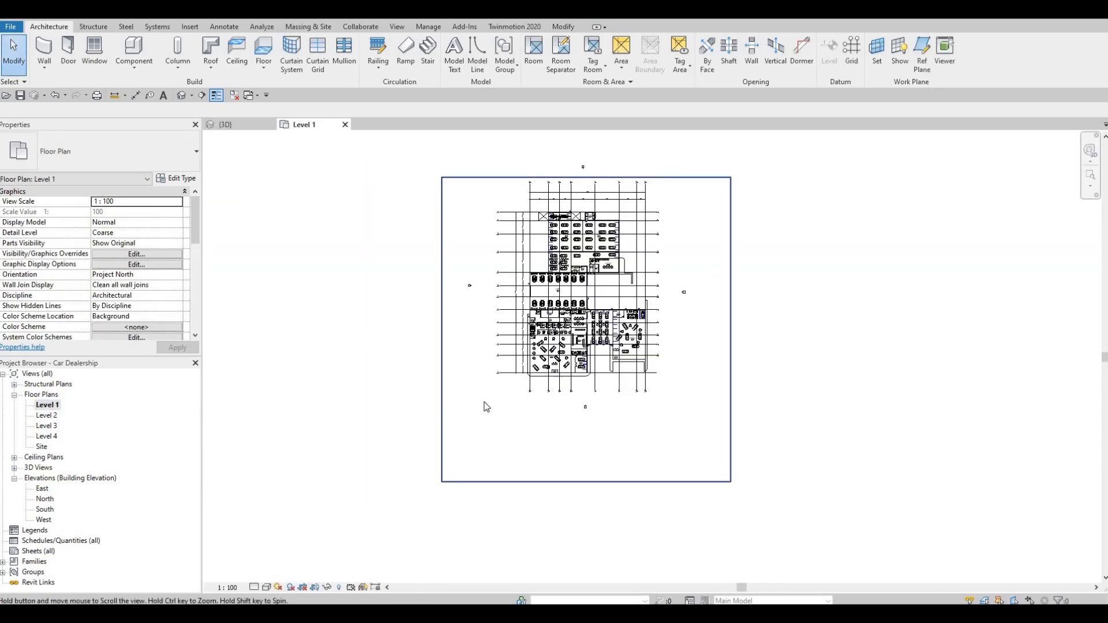
{"action": "scroll", "coordinate": [436, 386], "scroll_direction": "up", "scroll_amount": 3}
{"action": "scroll", "coordinate": [582, 392], "scroll_direction": "up", "scroll_amount": 3}
{"action": "middle_click_drag", "start_coordinate": [515, 458], "coordinate": [546, 311]}
{"action": "scroll", "coordinate": [546, 312], "scroll_direction": "down", "scroll_amount": 2}
{"action": "middle_click_drag", "start_coordinate": [538, 355], "coordinate": [518, 447]}
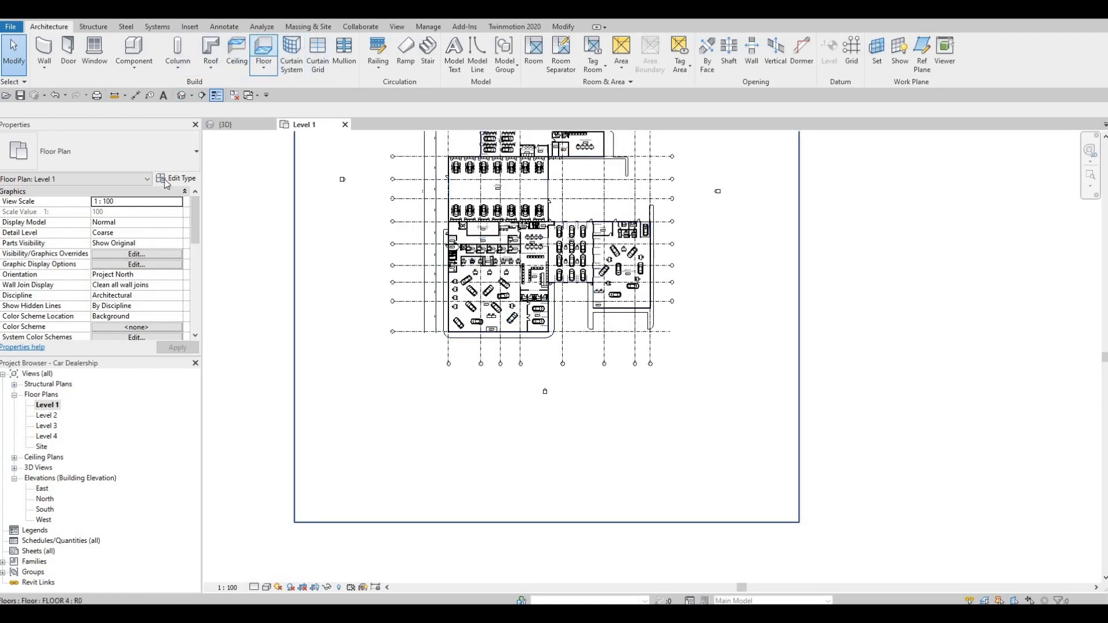
{"action": "left_click", "coordinate": [144, 151]}
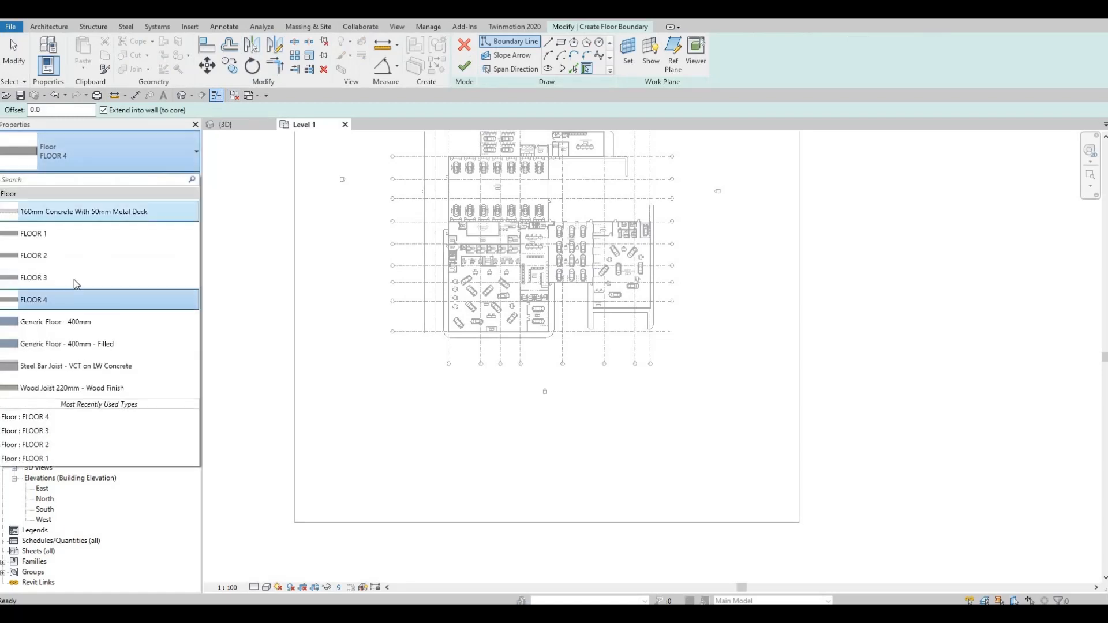
{"action": "left_click", "coordinate": [75, 279]}
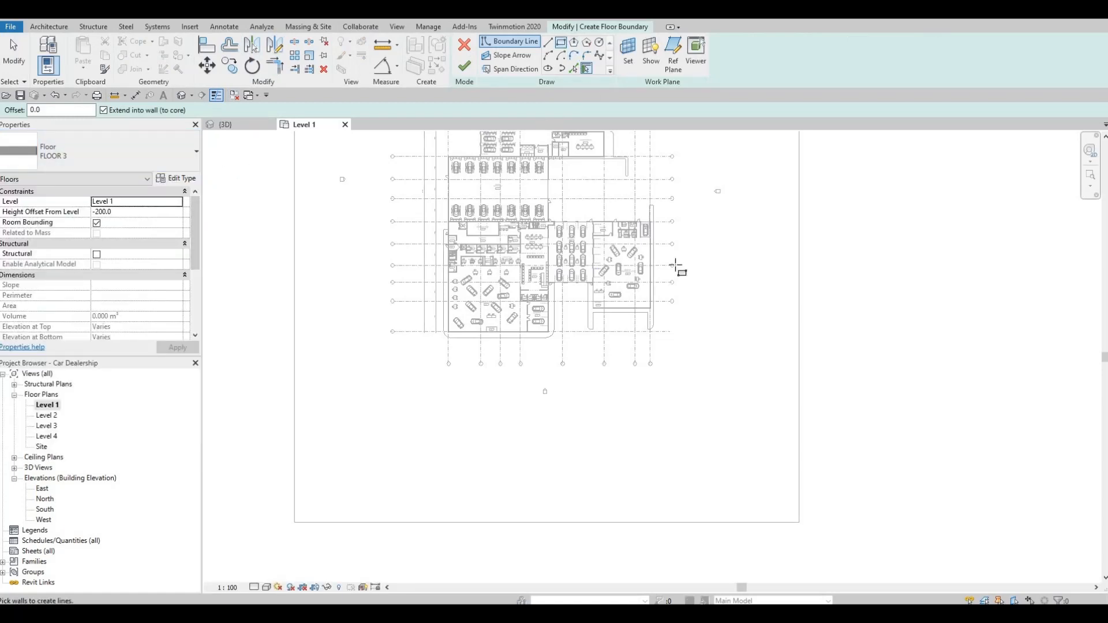
Sketch a long rectangular boundary strip about 7.3 m deep across the site in front of the buildings
{"action": "middle_click_drag", "start_coordinate": [674, 407], "coordinate": [630, 480]}
{"action": "scroll", "coordinate": [659, 405], "scroll_direction": "up", "scroll_amount": 2}
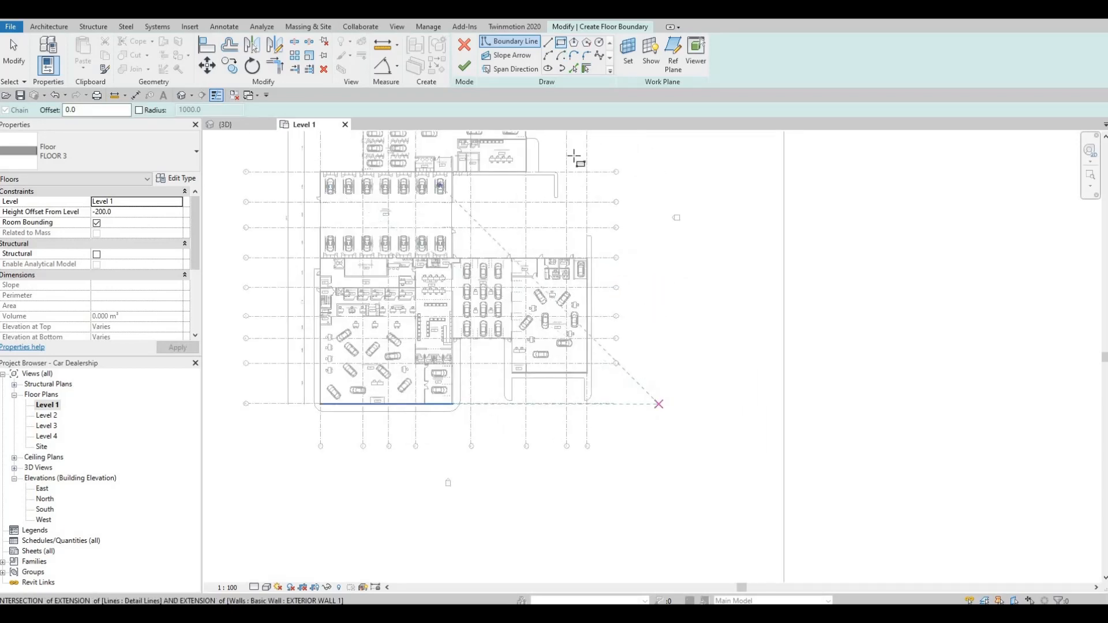
{"action": "middle_click_drag", "start_coordinate": [641, 145], "coordinate": [623, 353]}
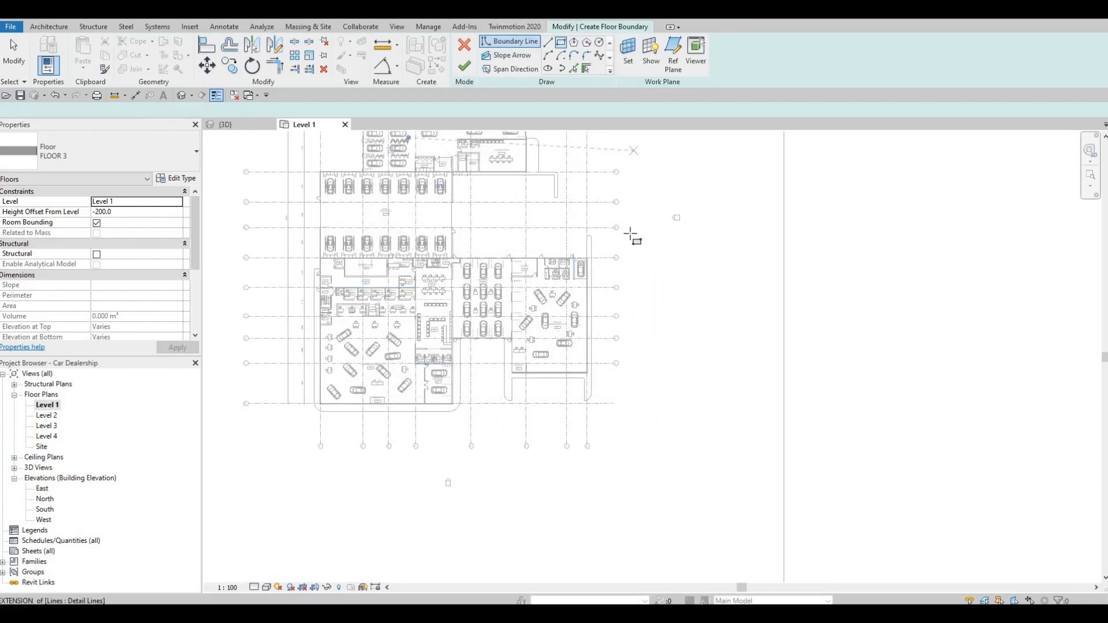
{"action": "scroll", "coordinate": [634, 199], "scroll_direction": "down", "scroll_amount": 1}
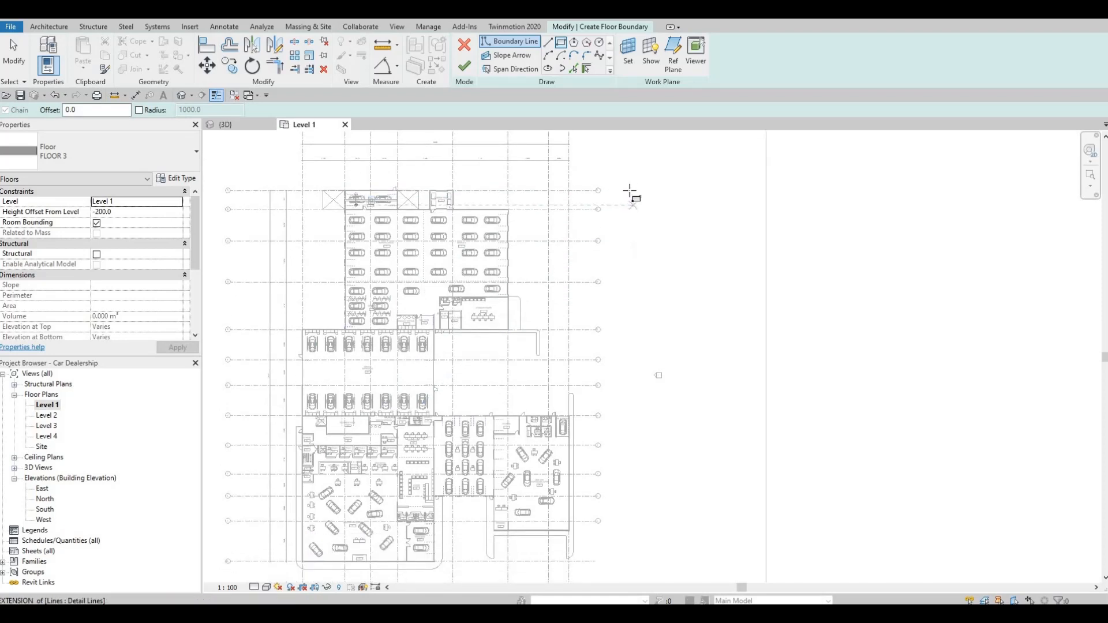
{"action": "middle_click_drag", "start_coordinate": [430, 576], "coordinate": [497, 297]}
{"action": "scroll", "coordinate": [496, 296], "scroll_direction": "down", "scroll_amount": 1}
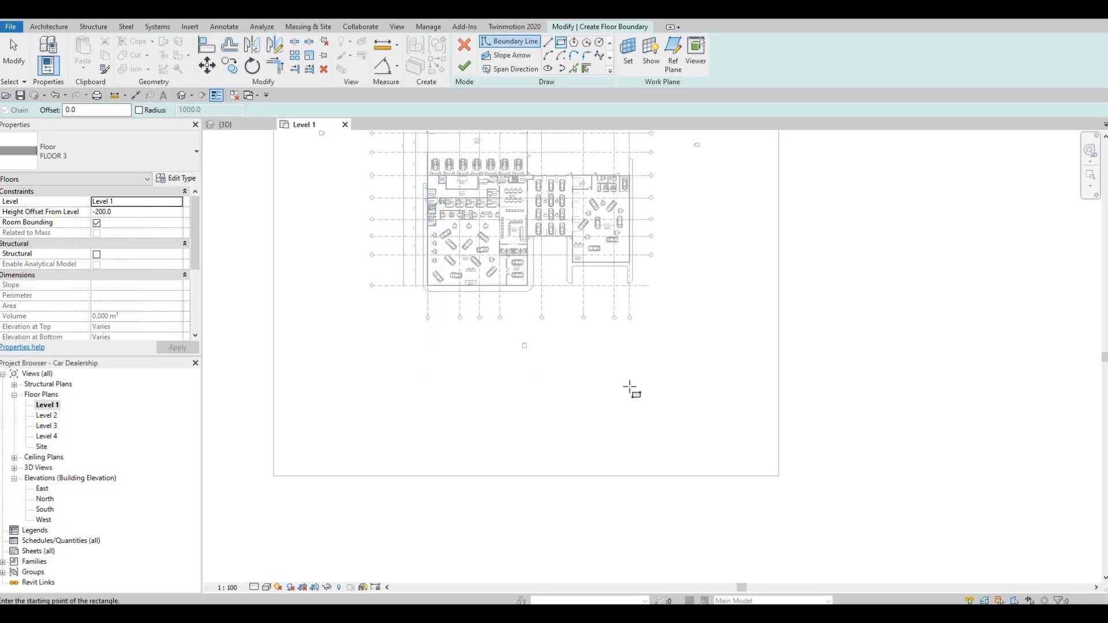
{"action": "left_click", "coordinate": [420, 353]}
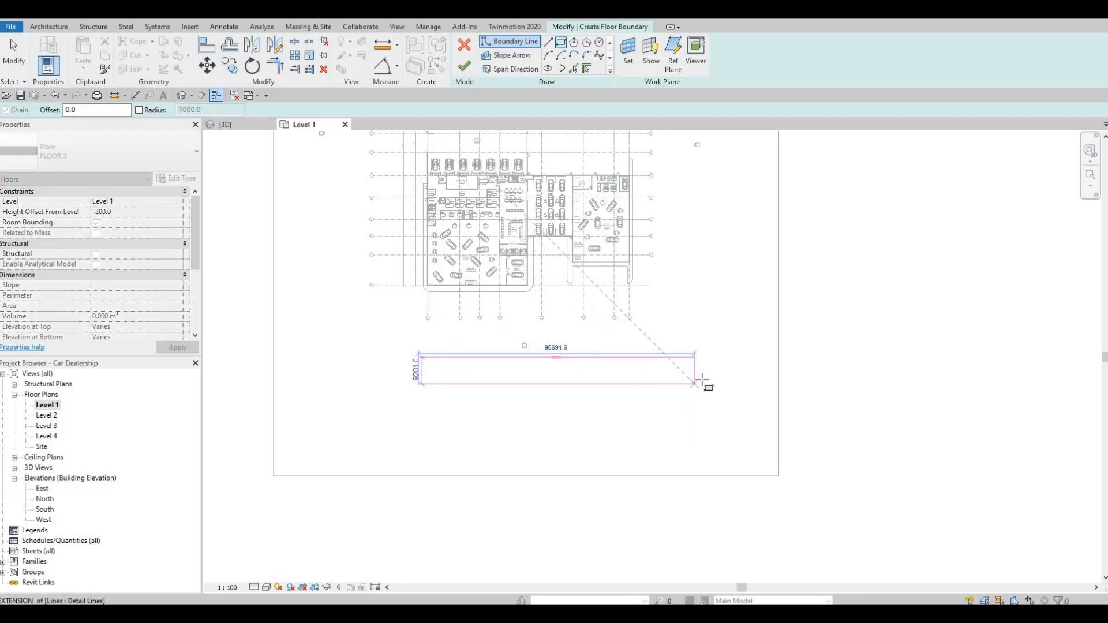
{"action": "left_click", "coordinate": [703, 378]}
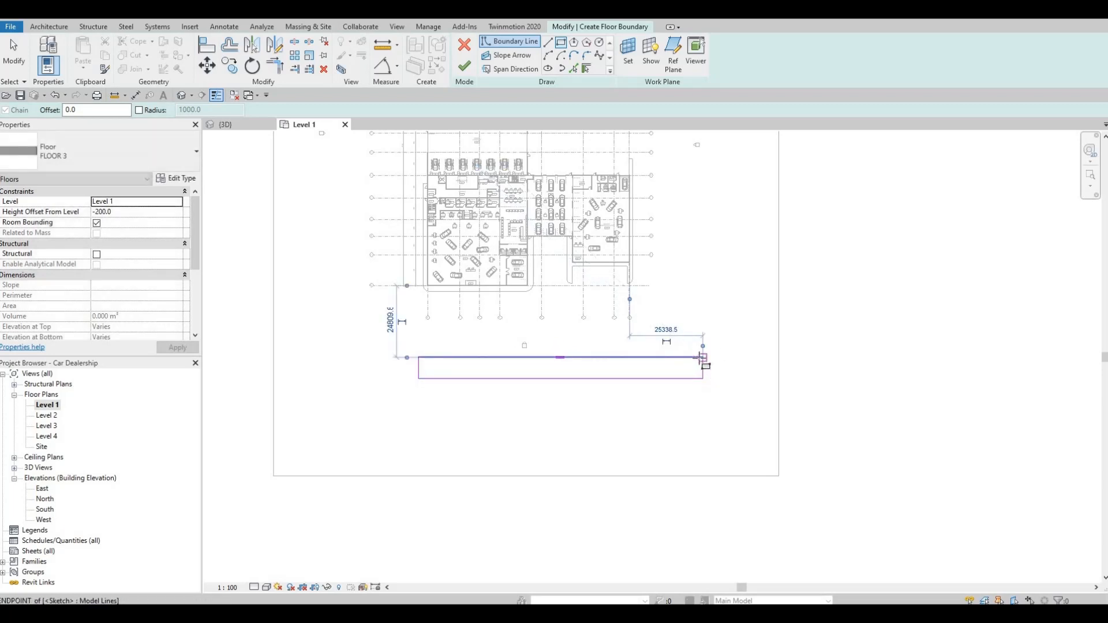
Sketch a rectangular strip about 11 m wide along the east side, running north from the front strip's east end past the buildings
{"action": "left_click", "coordinate": [671, 161]}
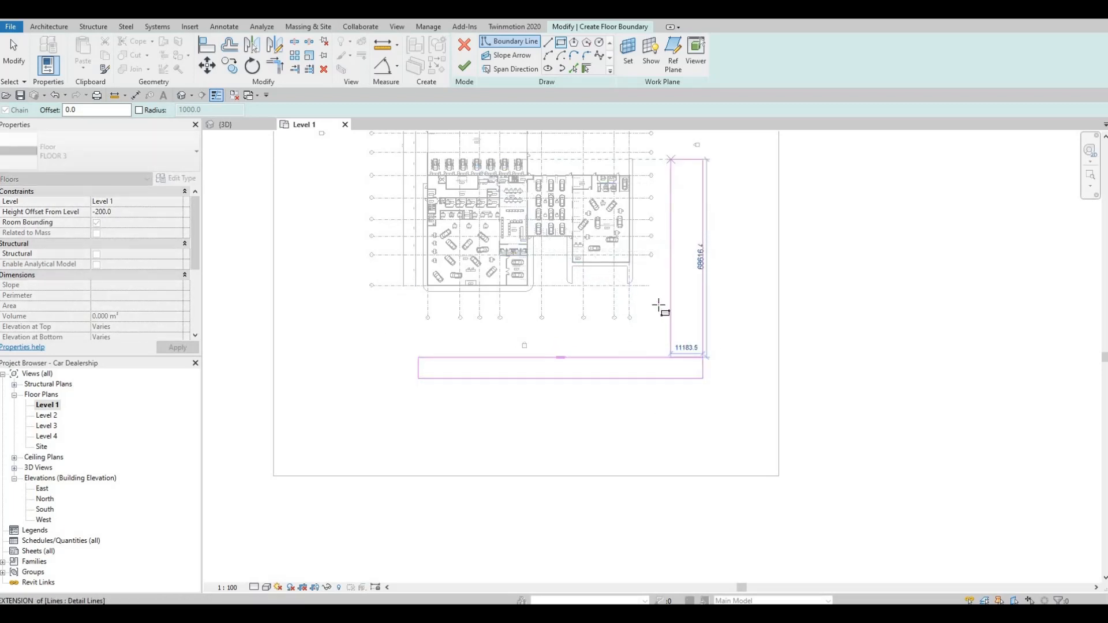
{"action": "middle_click_drag", "start_coordinate": [658, 305], "coordinate": [643, 525]}
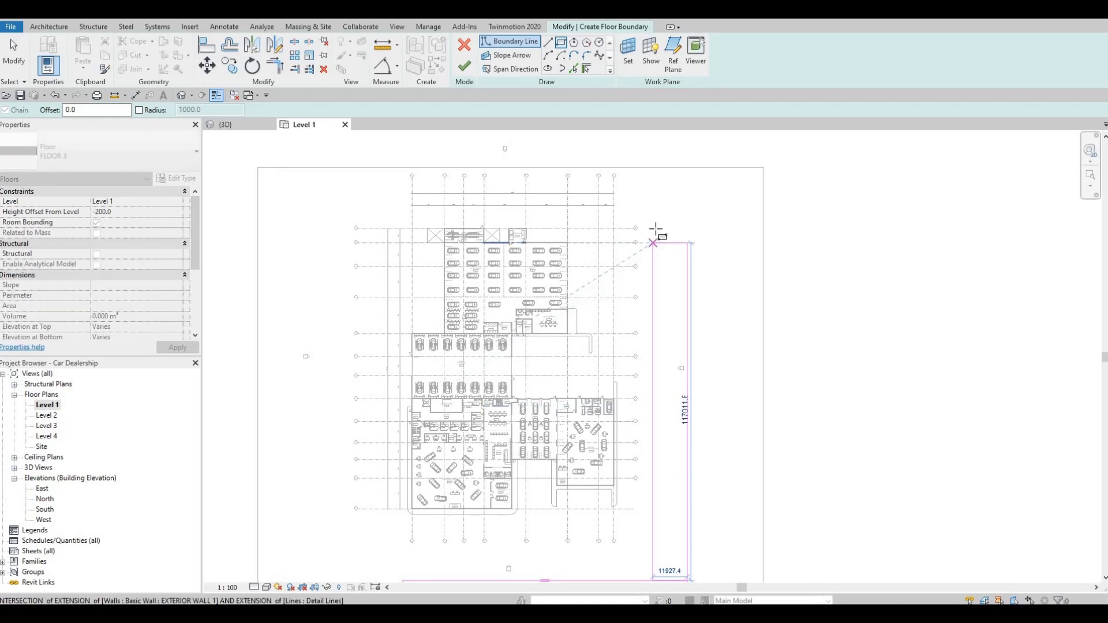
{"action": "left_click", "coordinate": [655, 218]}
{"action": "middle_click_drag", "start_coordinate": [703, 352], "coordinate": [735, 247]}
{"action": "key", "text": "Escape"}
Sketch a separate strip about 10 m wide and 116 m long along the west side of the buildings, and leave the rectangle tool
{"action": "mouse_move", "coordinate": [471, 455]}
{"action": "middle_mouse_down"}
{"action": "mouse_move", "coordinate": [495, 422]}
{"action": "mouse_move", "coordinate": [470, 420]}
{"action": "middle_mouse_up"}
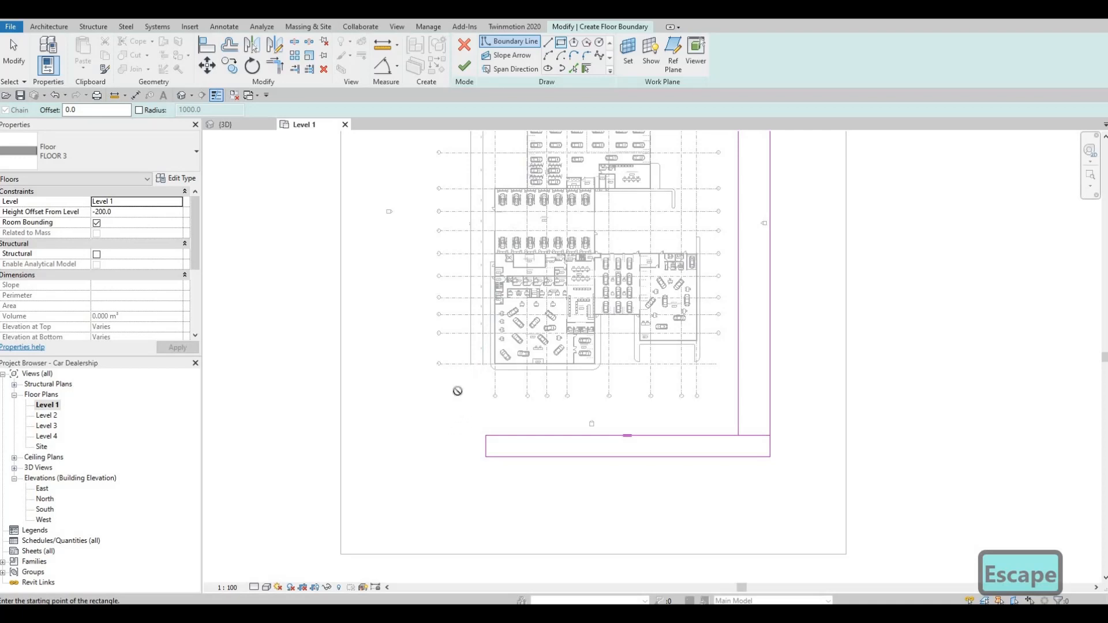
{"action": "left_click", "coordinate": [456, 403]}
{"action": "scroll", "coordinate": [438, 314], "scroll_direction": "down", "scroll_amount": 1}
{"action": "middle_click_drag", "start_coordinate": [437, 314], "coordinate": [458, 475]}
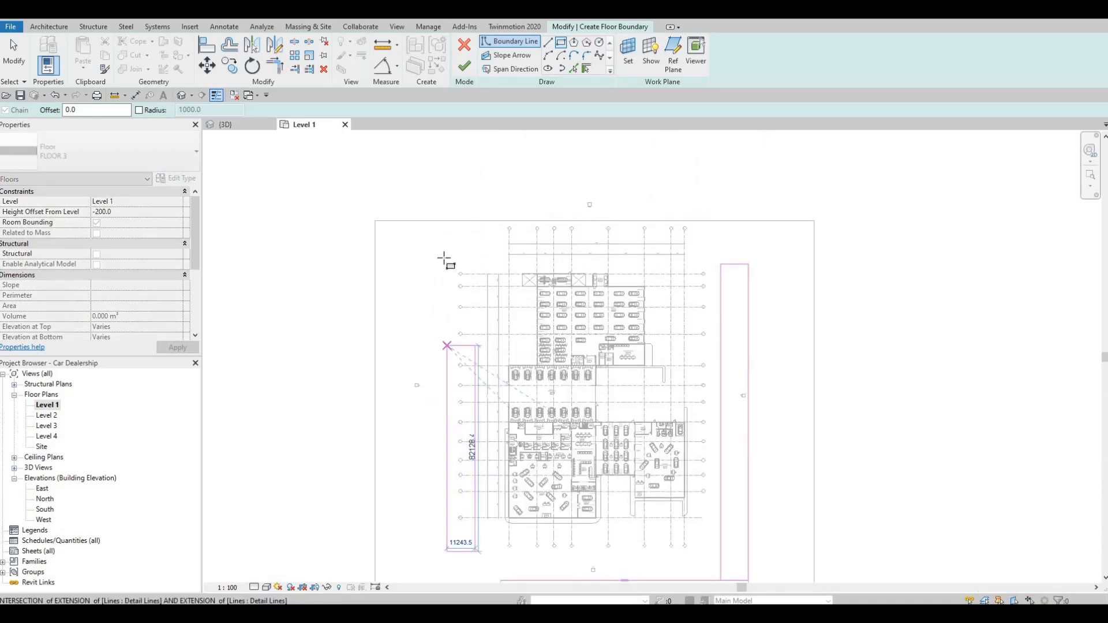
{"action": "left_click", "coordinate": [450, 260]}
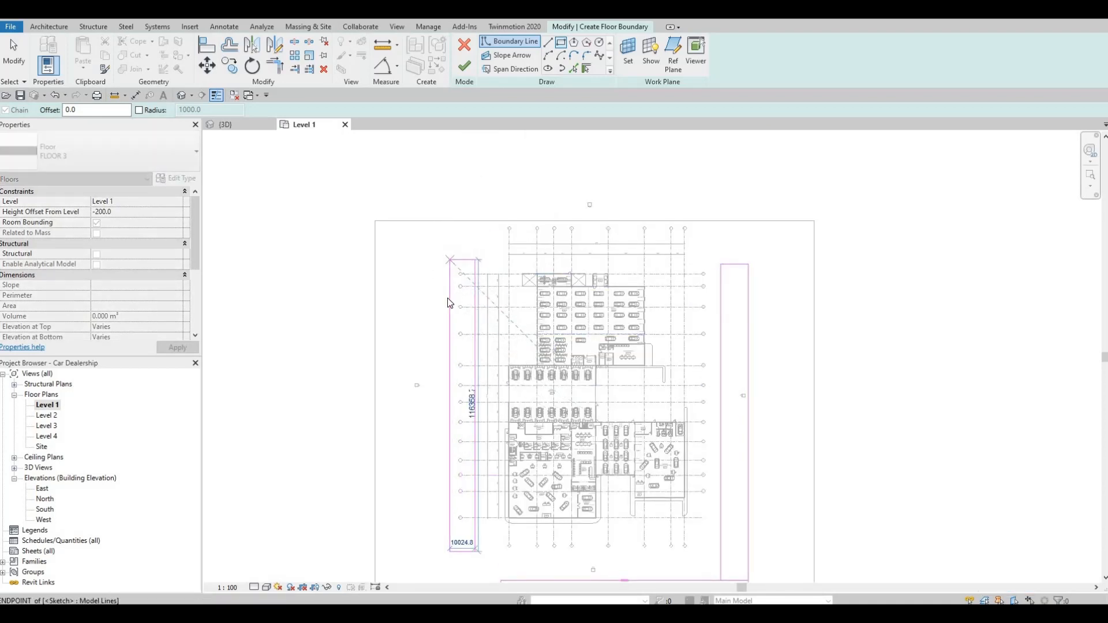
{"action": "key", "text": "Escape"}
{"action": "key", "text": "Escape"}
Align the west strip's north edge with the east strip's north edge and leave the Align tool
{"action": "key", "text": "a"}
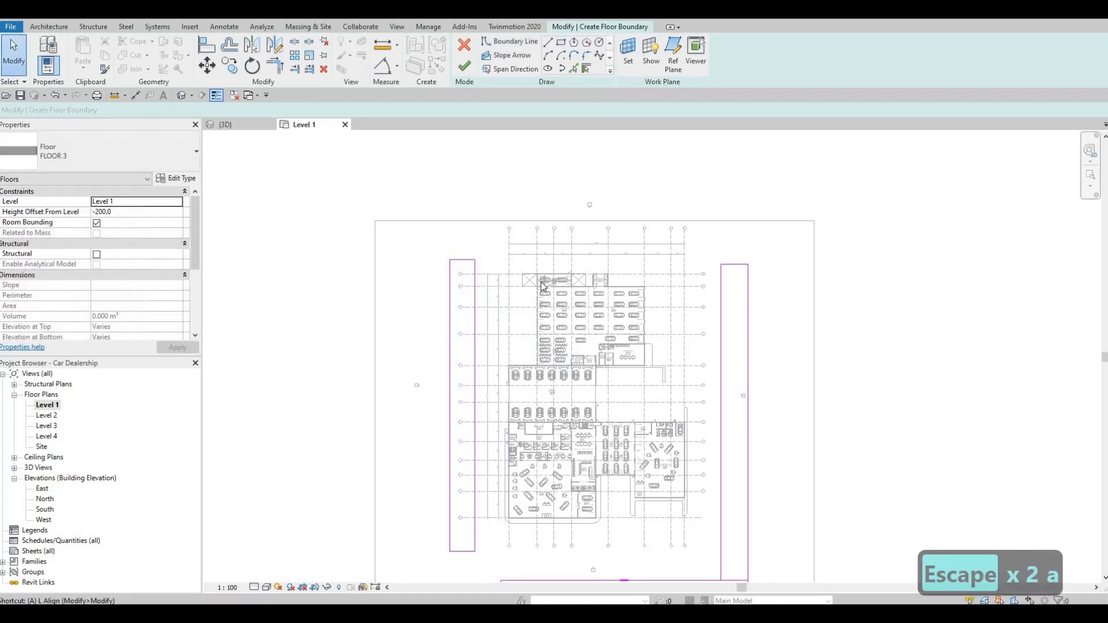
{"action": "key", "text": "l"}
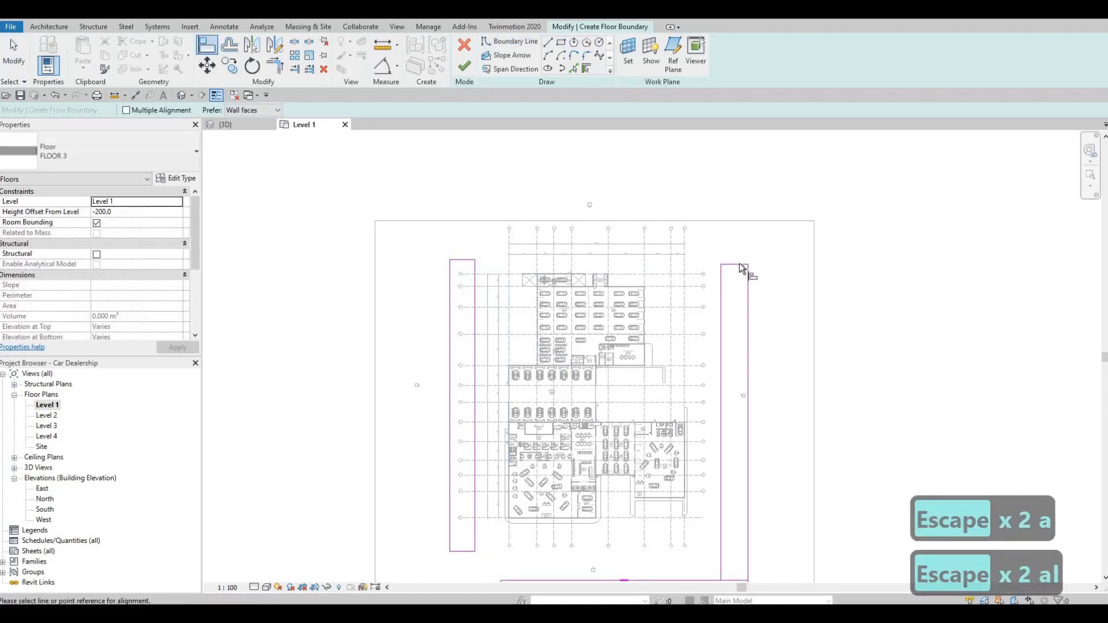
{"action": "left_click", "coordinate": [464, 259]}
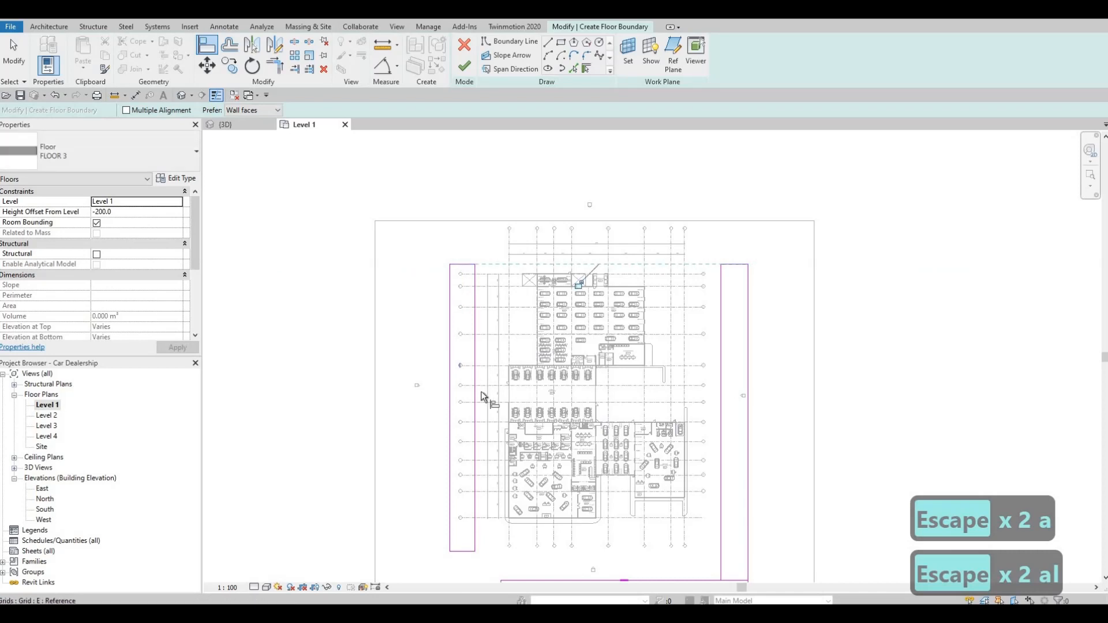
{"action": "middle_click_drag", "start_coordinate": [470, 482], "coordinate": [495, 367]}
{"action": "scroll", "coordinate": [495, 367], "scroll_direction": "up", "scroll_amount": 2}
{"action": "middle_click_drag", "start_coordinate": [686, 433], "coordinate": [660, 383]}
{"action": "key", "text": "Escape"}
{"action": "key", "text": "Escape"}
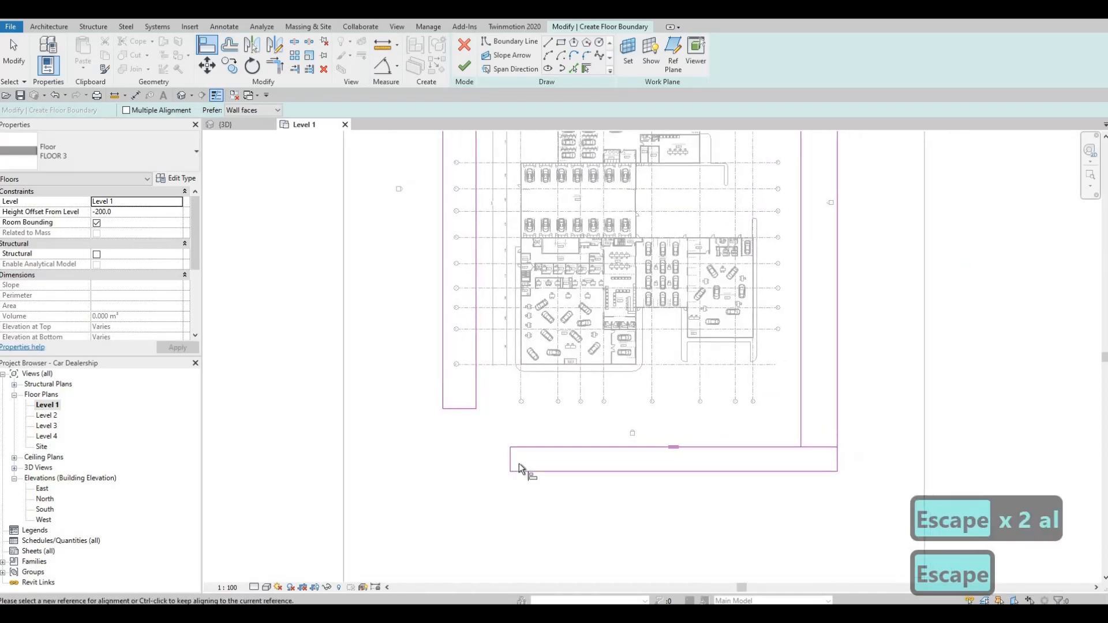
Shorten the front strip by moving its west edge inward, away from the west strip
{"action": "scroll", "coordinate": [510, 455], "scroll_direction": "up", "scroll_amount": 2}
{"action": "left_click", "coordinate": [511, 454]}
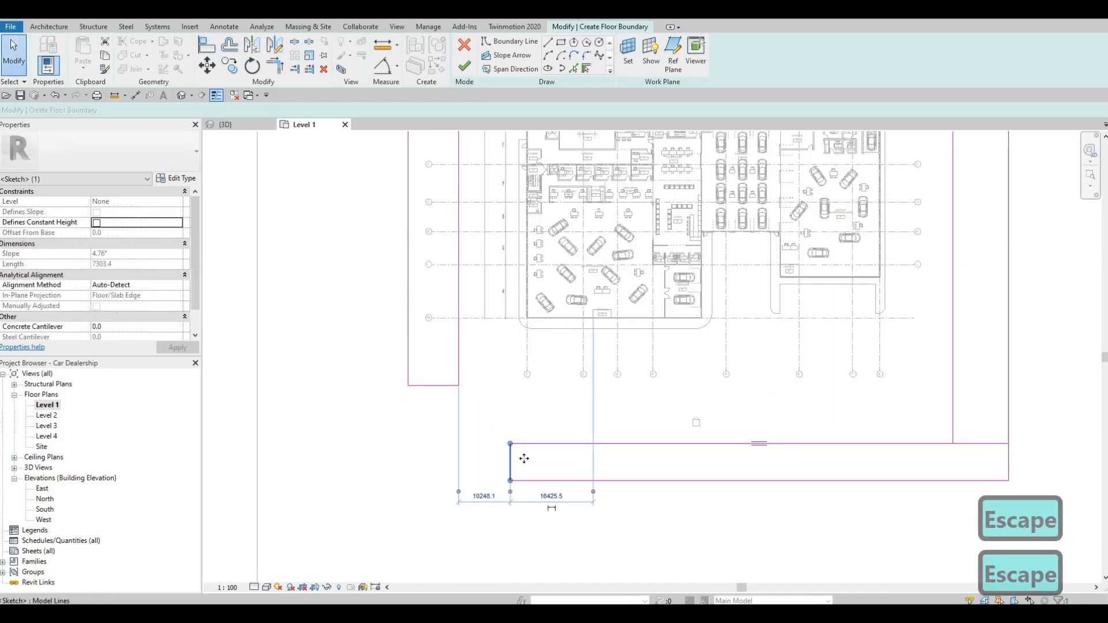
{"action": "key", "text": "Escape"}
{"action": "middle_click_drag", "start_coordinate": [462, 400], "coordinate": [458, 408]}
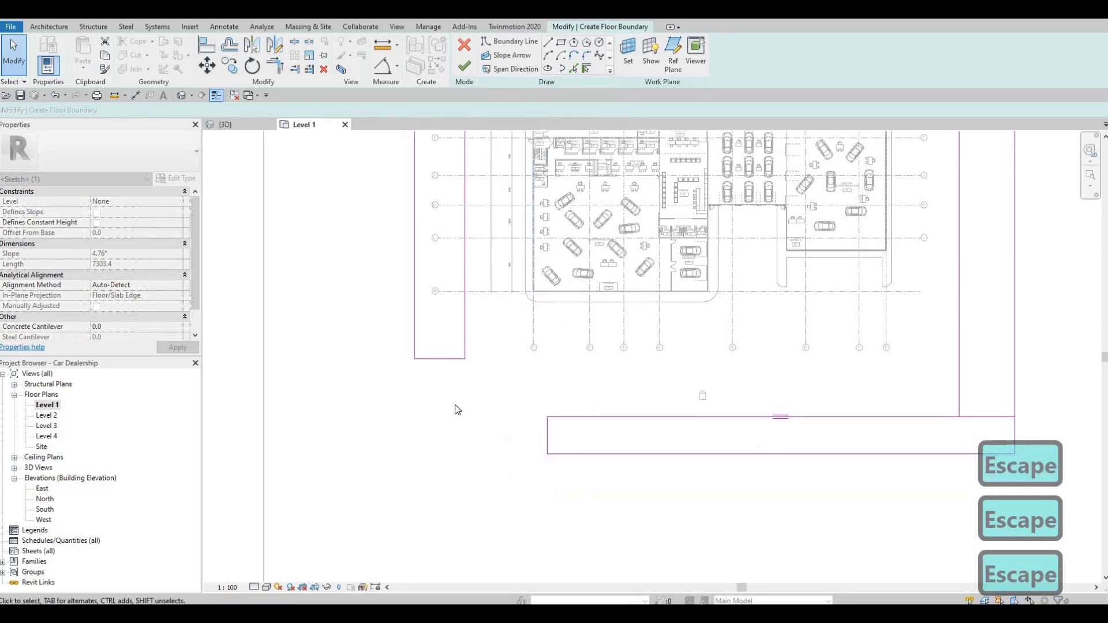
{"action": "key", "text": "Escape"}
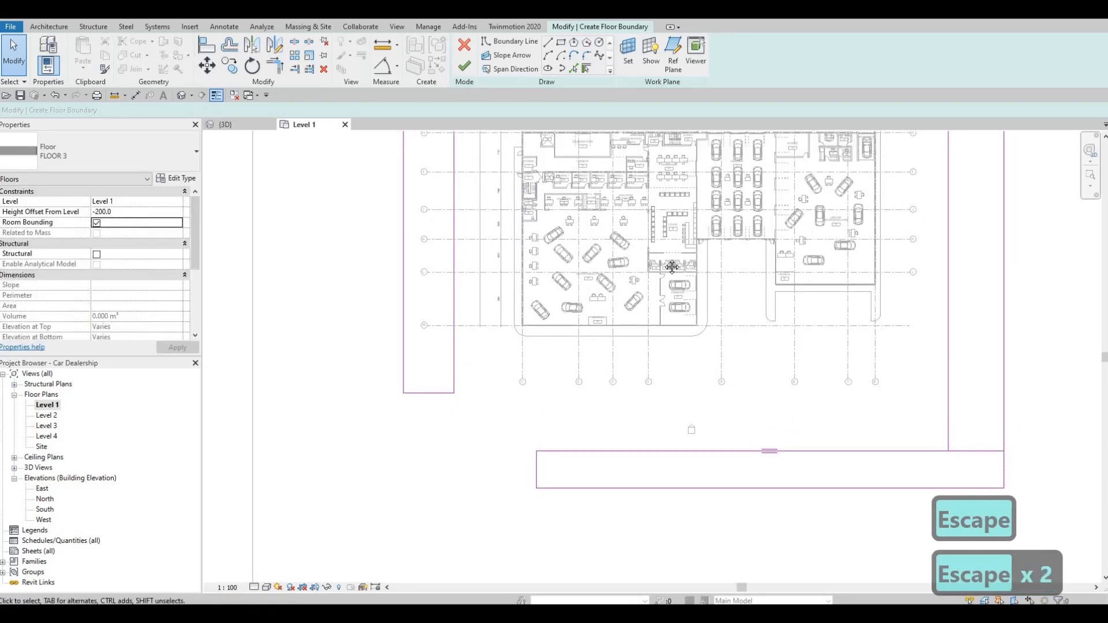
Sketch a rectangle behind the buildings, starting at the west strip's northwest corner and extending north beyond the site slab's rear edge
{"action": "scroll", "coordinate": [641, 435], "scroll_direction": "down", "scroll_amount": 5}
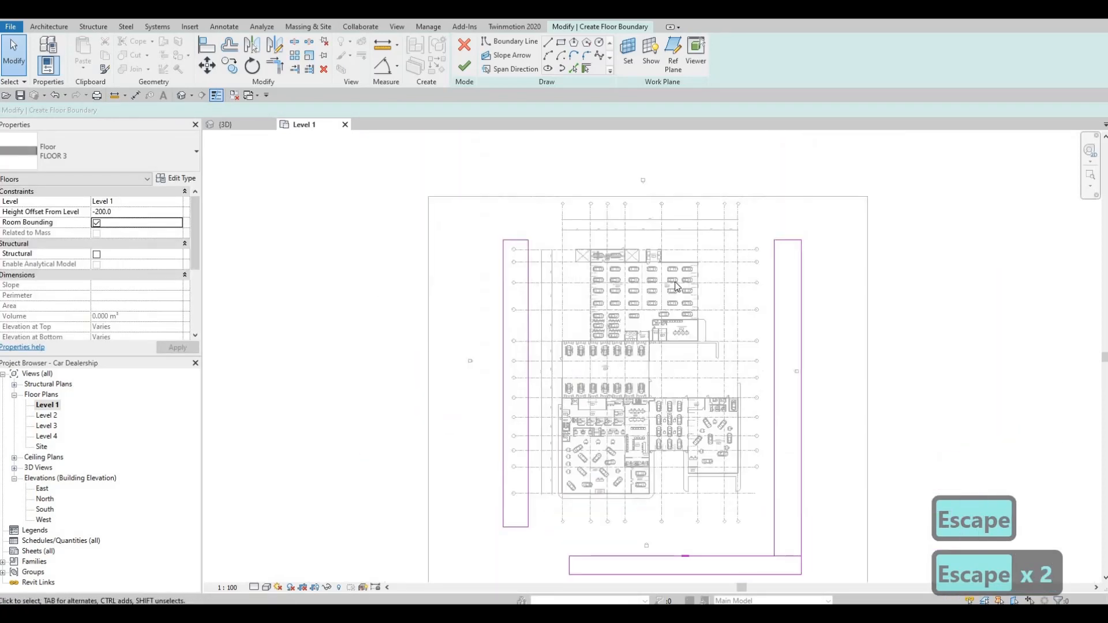
{"action": "key", "text": "Escape"}
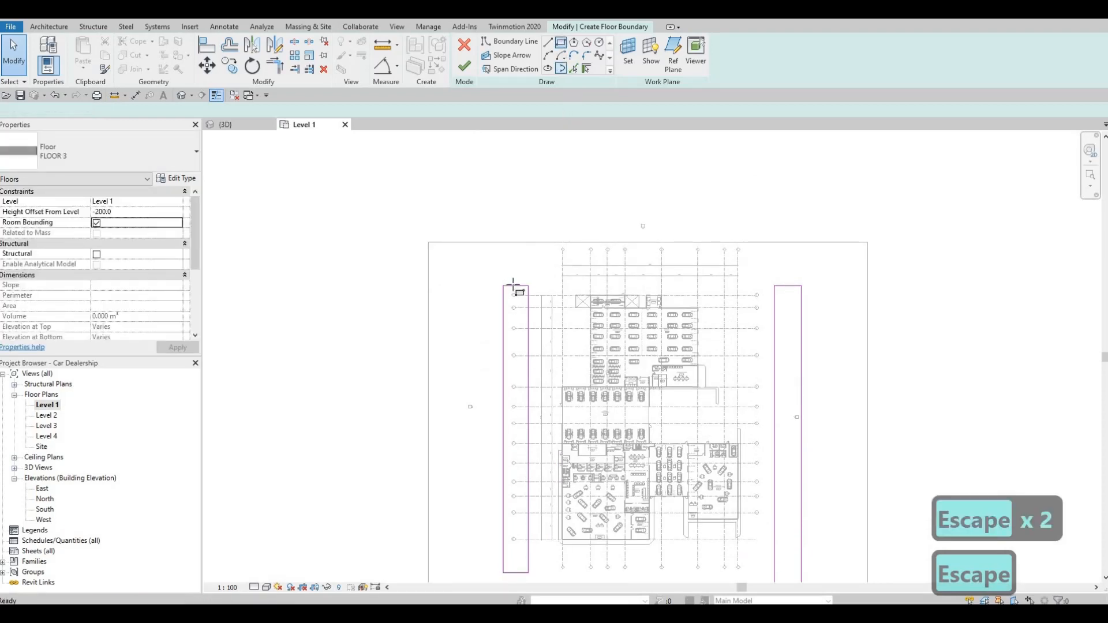
{"action": "left_click", "coordinate": [503, 286]}
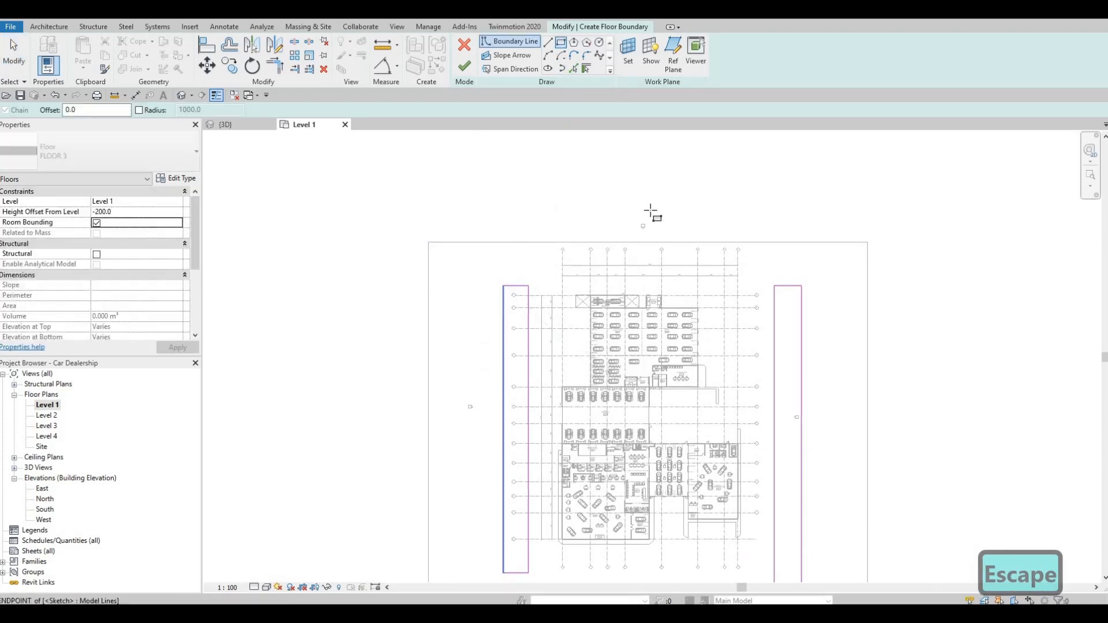
{"action": "left_click", "coordinate": [795, 194]}
{"action": "key", "text": "Escape"}
{"action": "key", "text": "Escape"}
{"action": "key", "text": "Escape"}
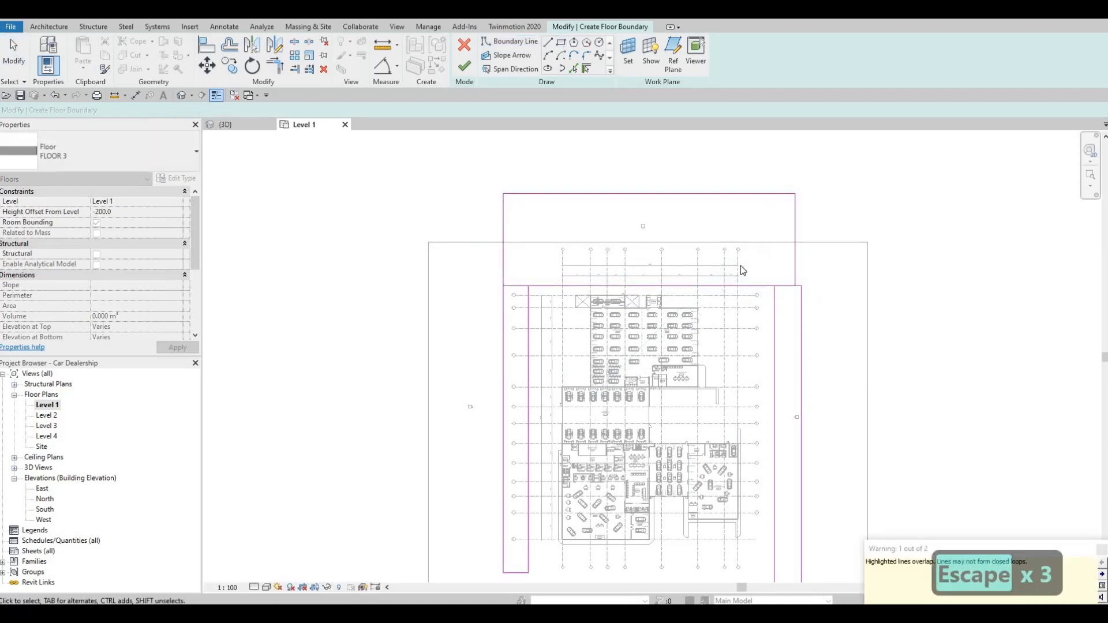
Trim the east strip's outer edge to the rear rectangle's north edge into one corner, and select the west strip's short north edge
{"action": "key", "text": "t"}
{"action": "key", "text": "r"}
{"action": "left_click", "coordinate": [750, 285]}
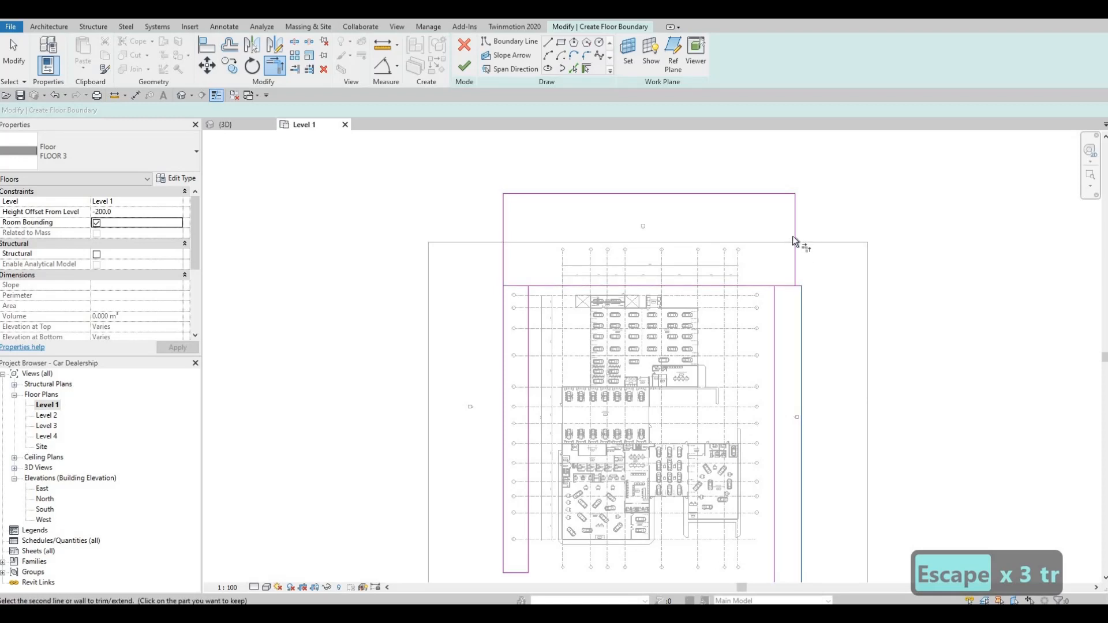
{"action": "left_click", "coordinate": [761, 196]}
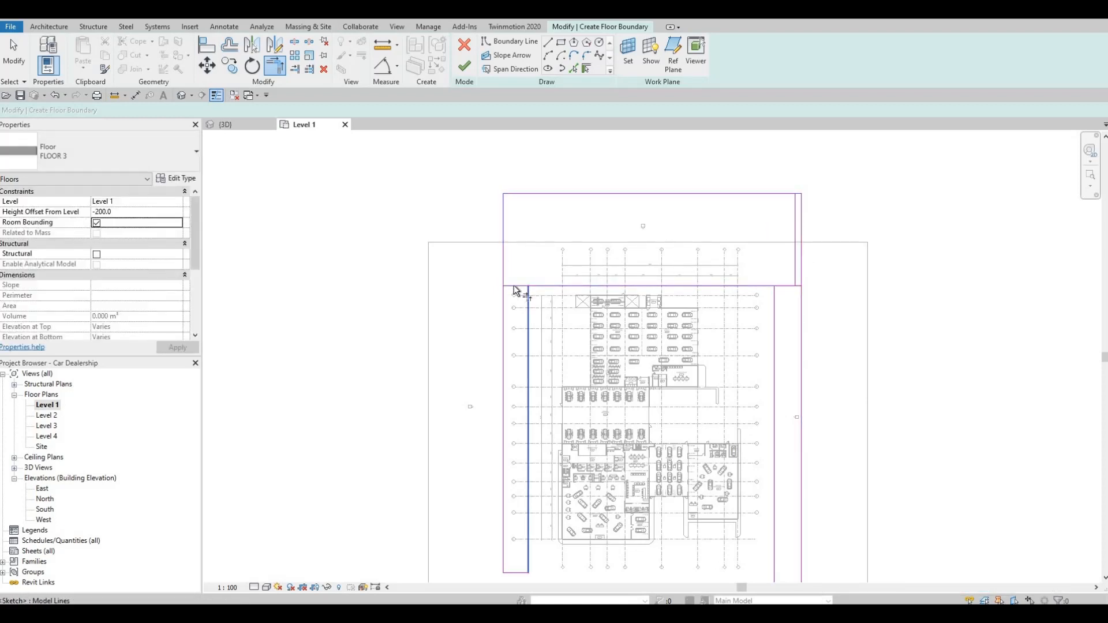
{"action": "key", "text": "Escape"}
{"action": "left_click", "coordinate": [541, 310]}
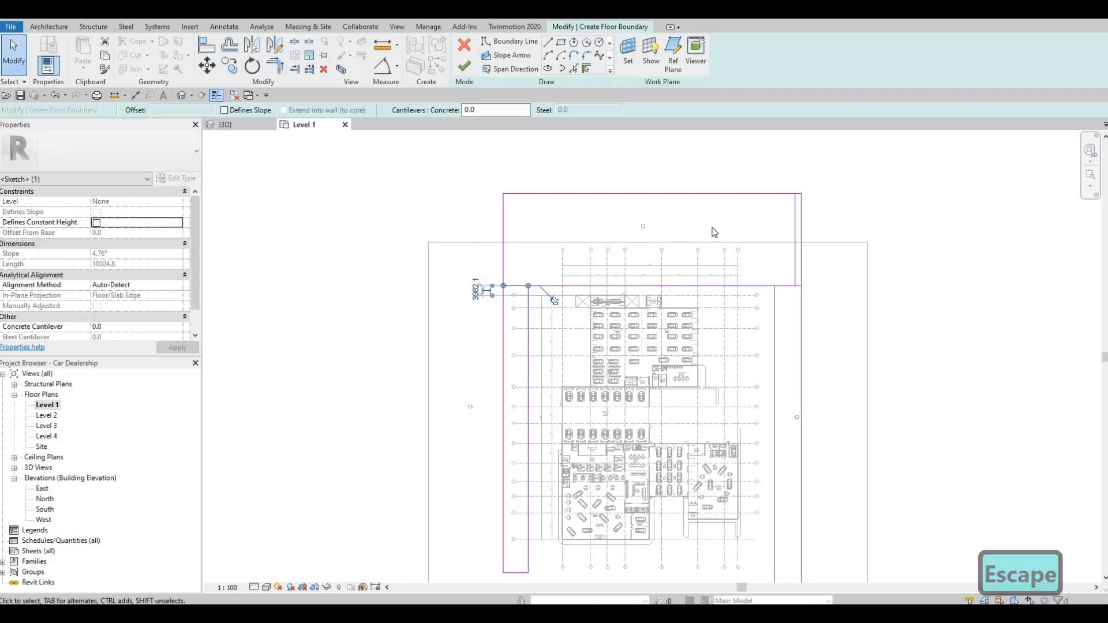
Delete the redundant floor boundary segments where the upper strip overlaps the left and right strips, including the extra short vertical line
{"action": "key", "text": "Delete"}
{"action": "left_click", "coordinate": [791, 288]}
{"action": "key", "text": "Delete"}
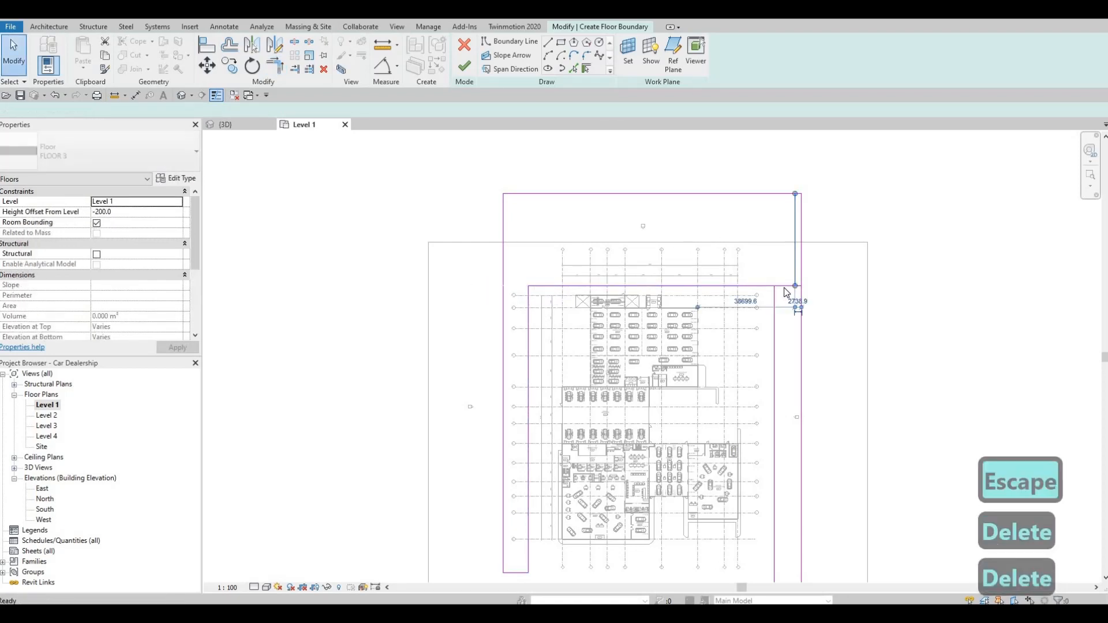
{"action": "left_click", "coordinate": [791, 281]}
{"action": "key", "text": "Delete"}
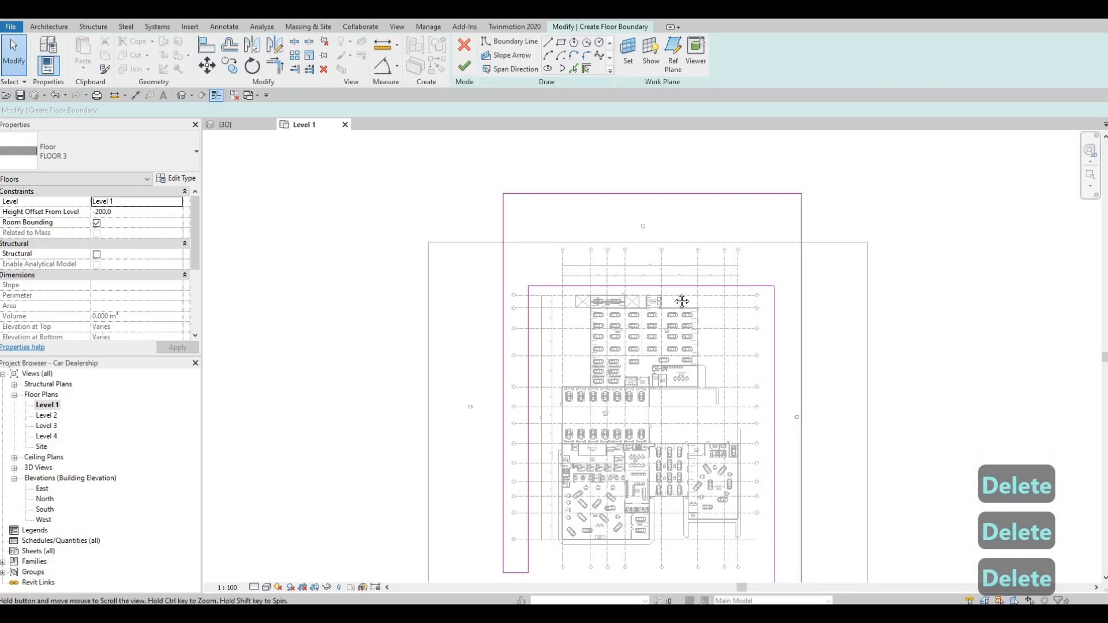
Trim the lower strip's inner horizontal line to the right strip's inner vertical line
{"action": "middle_click_drag", "start_coordinate": [683, 301], "coordinate": [607, 282]}
{"action": "scroll", "coordinate": [607, 282], "scroll_direction": "down", "scroll_amount": 1}
{"action": "middle_click_drag", "start_coordinate": [663, 339], "coordinate": [670, 299]}
{"action": "key", "text": "Escape"}
{"action": "middle_click_drag", "start_coordinate": [680, 501], "coordinate": [690, 449]}
{"action": "scroll", "coordinate": [693, 449], "scroll_direction": "up", "scroll_amount": 1}
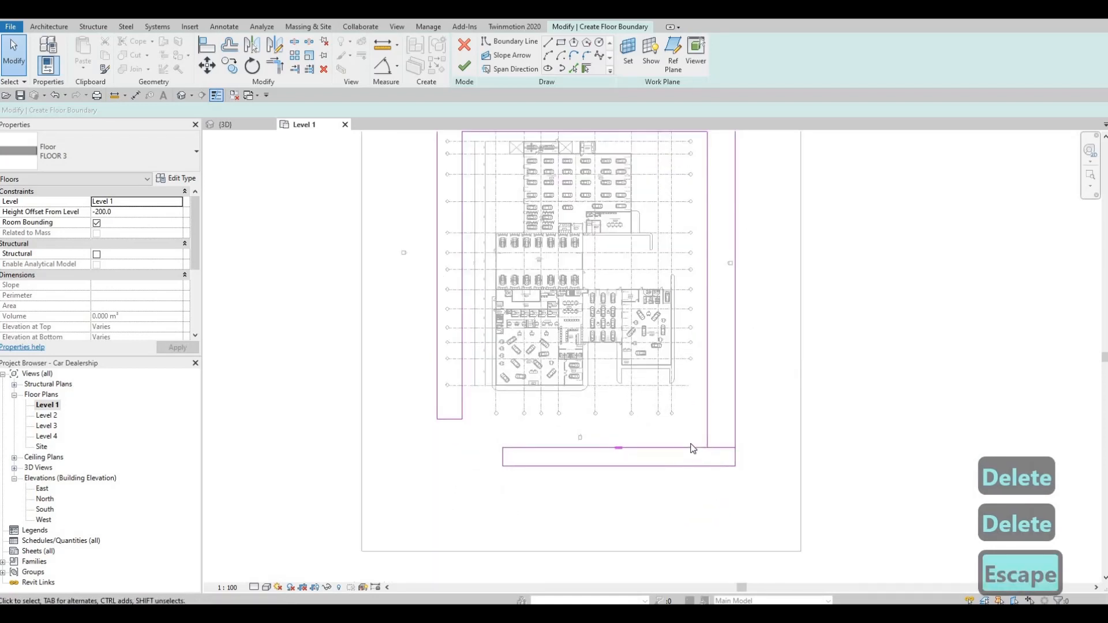
{"action": "key", "text": "Escape"}
{"action": "key", "text": "t"}
{"action": "key", "text": "r"}
{"action": "left_click", "coordinate": [685, 448]}
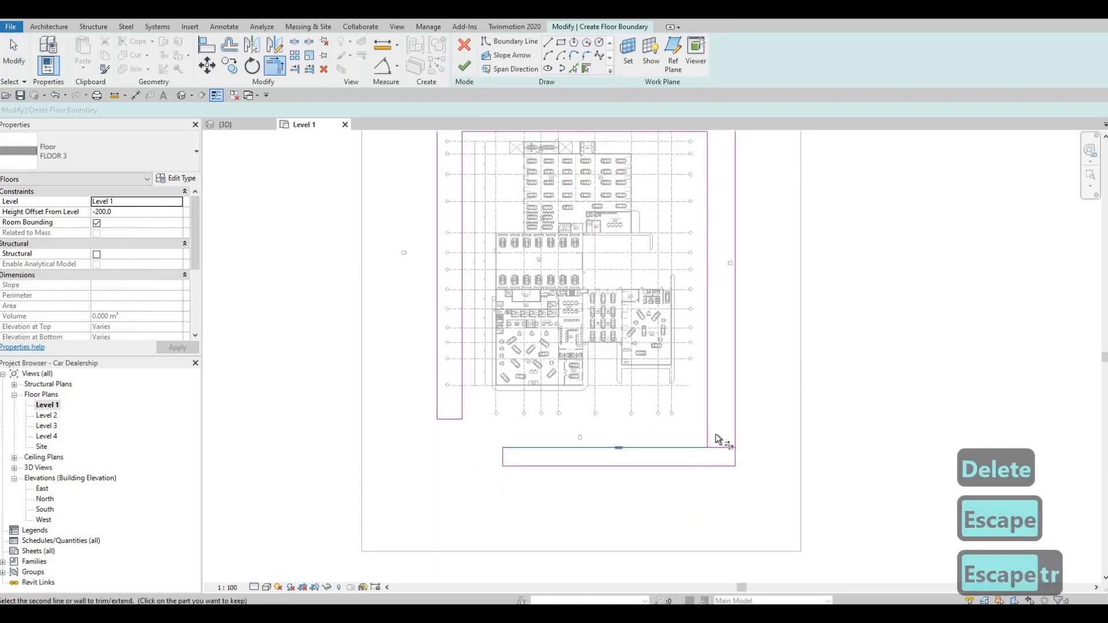
{"action": "left_click", "coordinate": [707, 422]}
{"action": "left_click", "coordinate": [730, 428]}
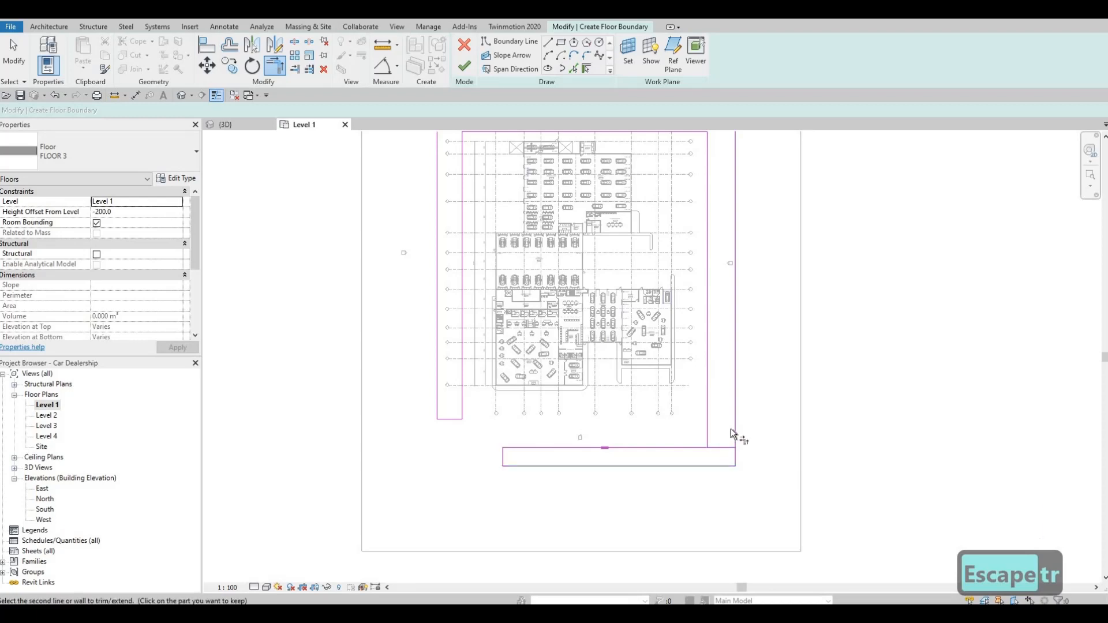
{"action": "key", "text": "Escape"}
Delete the leftover horizontal segment crossing the right strip above the boundary's lower-right outer corner
{"action": "left_click", "coordinate": [721, 448]}
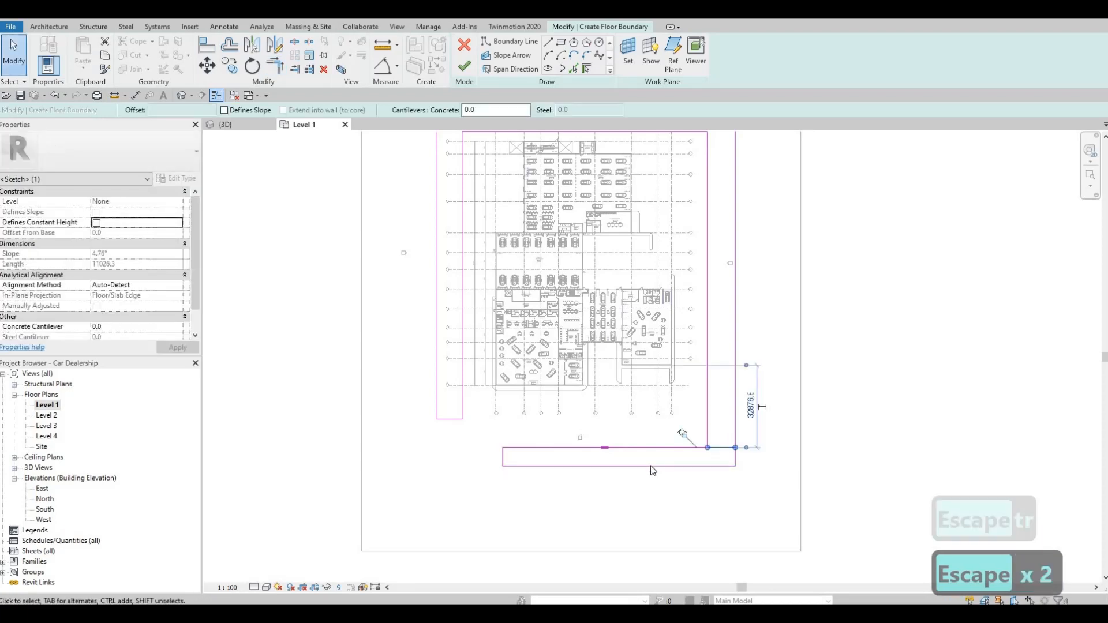
{"action": "key", "text": "Delete"}
{"action": "scroll", "coordinate": [628, 416], "scroll_direction": "down", "scroll_amount": 2}
{"action": "key", "text": "Escape"}
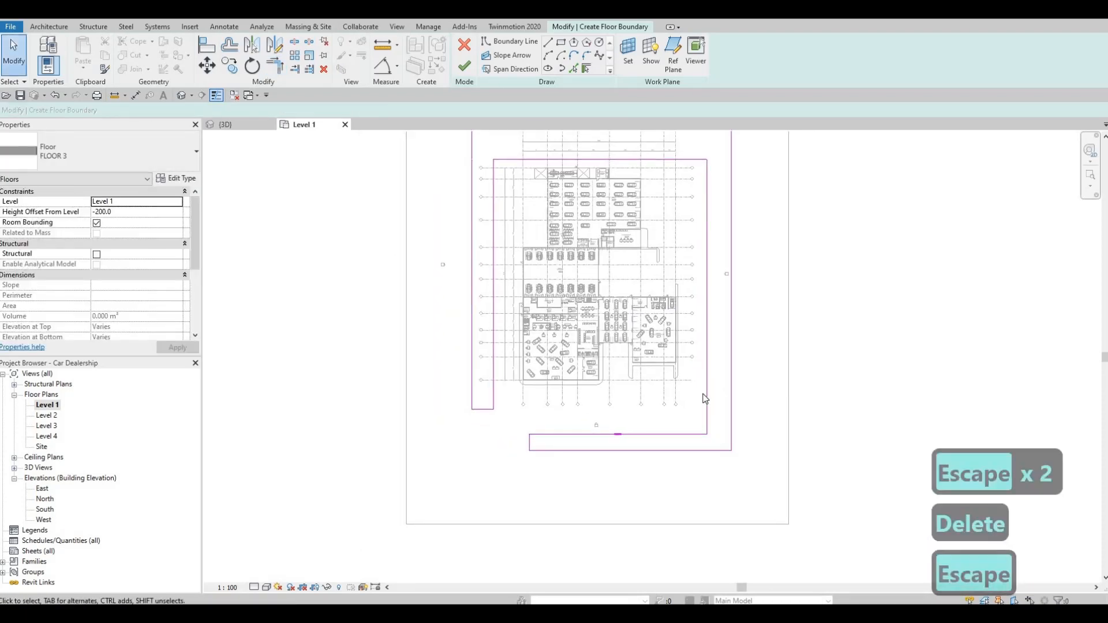
Nudge the lower strip's inner horizontal boundary line upward to widen the strip
{"action": "middle_click_drag", "start_coordinate": [593, 204], "coordinate": [584, 220]}
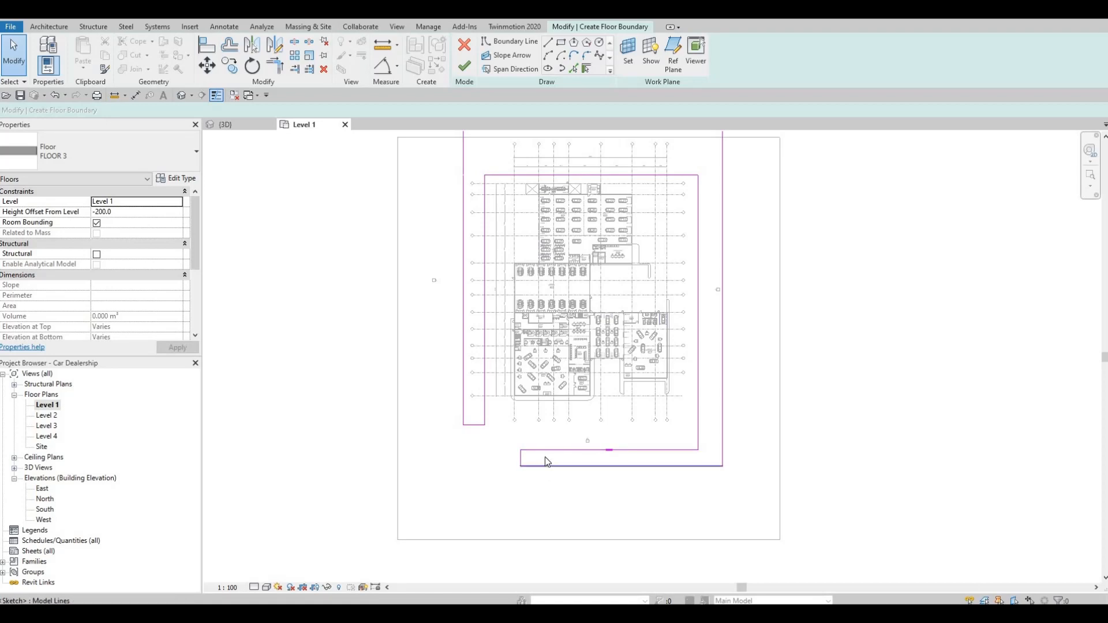
{"action": "scroll", "coordinate": [537, 447], "scroll_direction": "up", "scroll_amount": 2}
{"action": "key", "text": "Escape"}
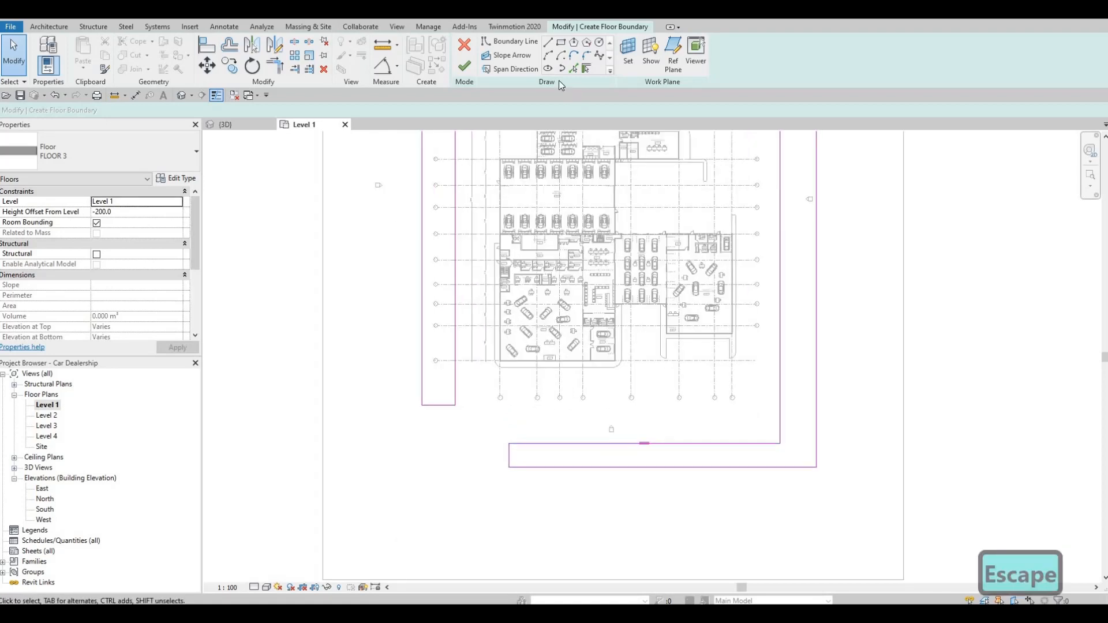
{"action": "scroll", "coordinate": [535, 396], "scroll_direction": "up", "scroll_amount": 2}
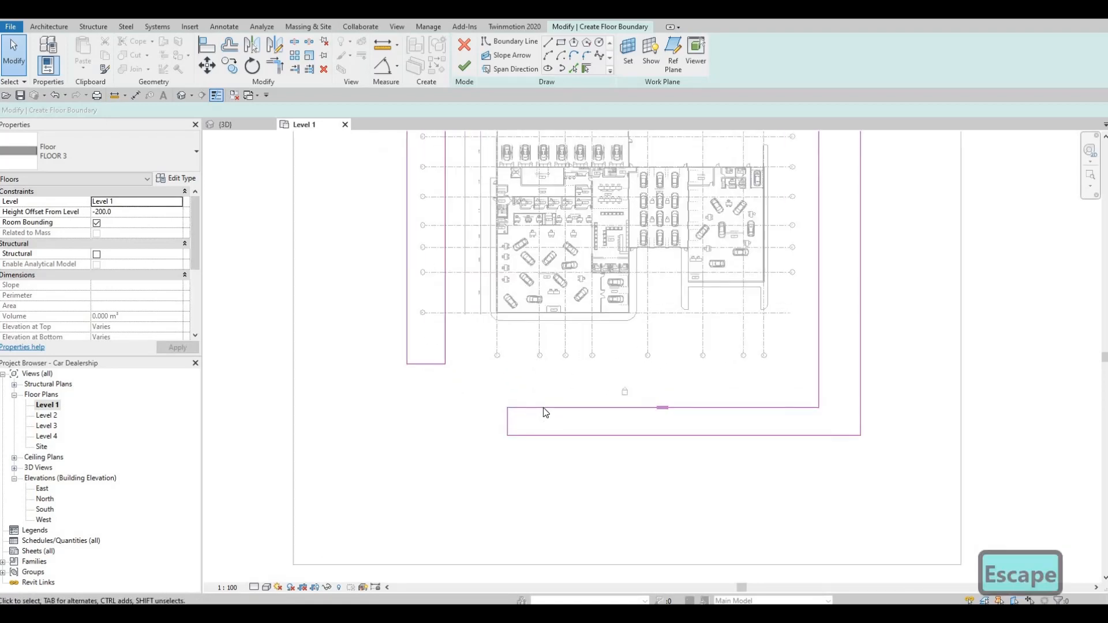
{"action": "left_click", "coordinate": [543, 407]}
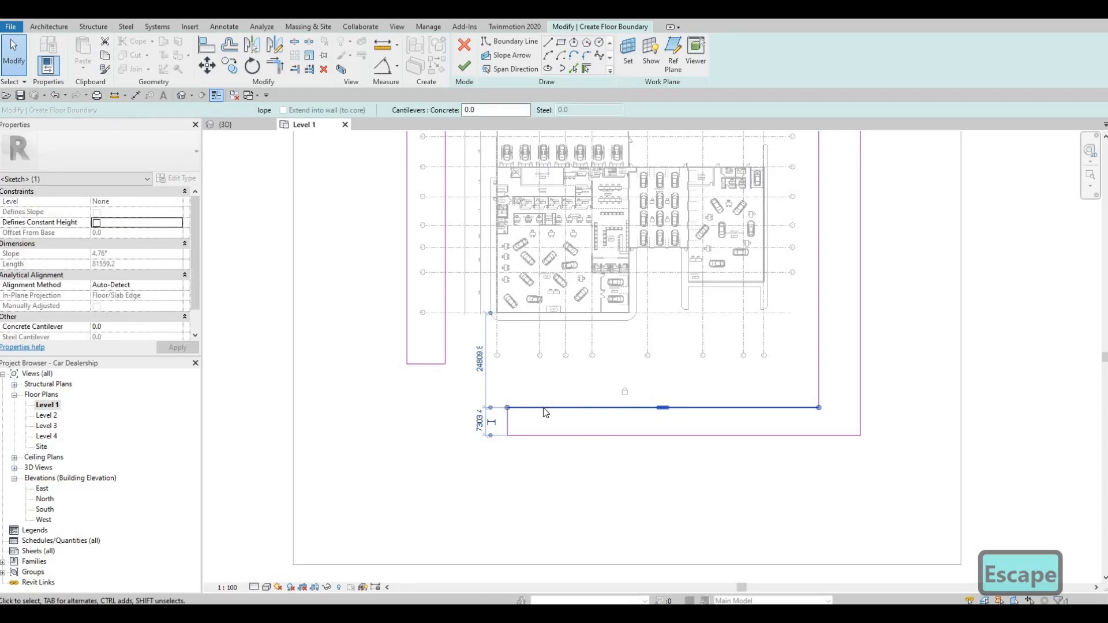
{"action": "key", "text": "Up"}
{"action": "key", "text": "Up"}
{"action": "key", "text": "Up"}
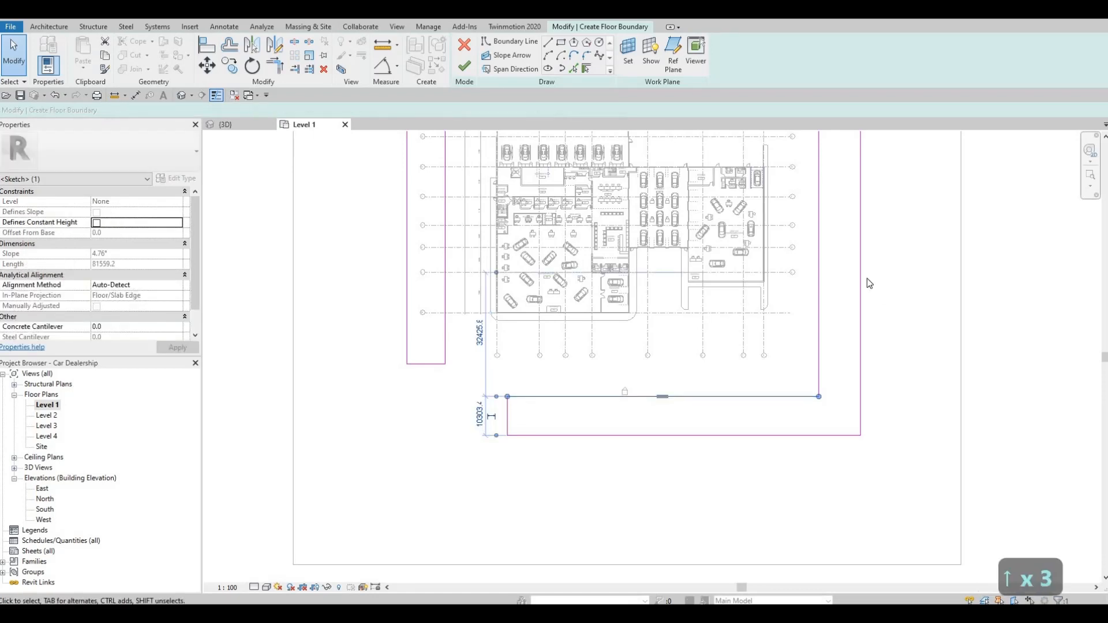
{"action": "key", "text": "Up"}
{"action": "key", "text": "Up"}
{"action": "key", "text": "Up"}
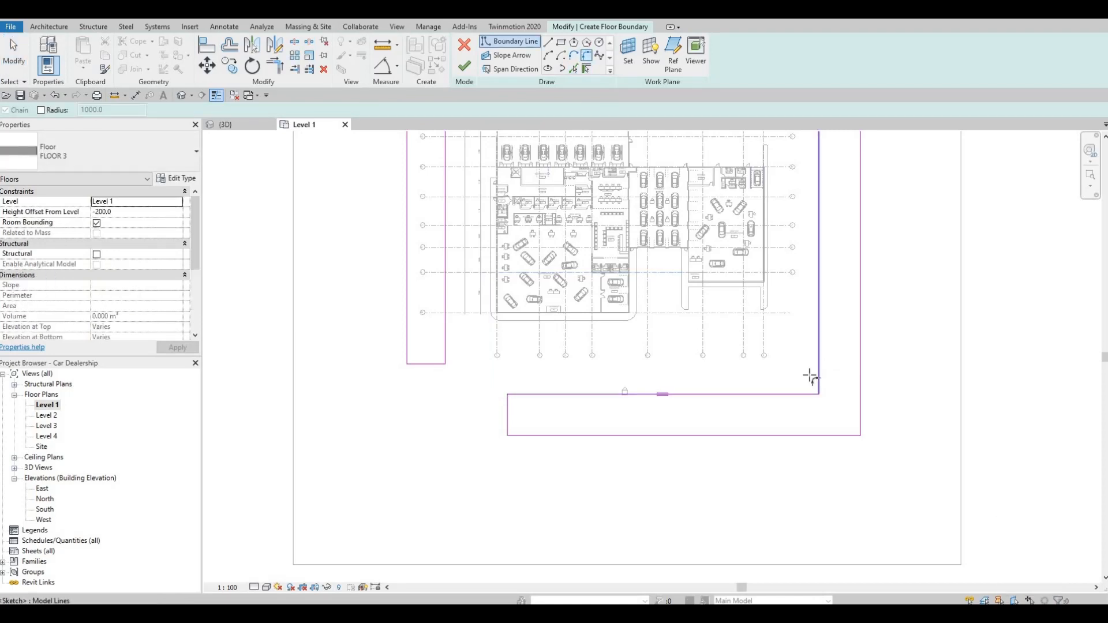
Fillet the inner corner between the lower and right boundary strips with a 6000 radius
{"action": "left_click", "coordinate": [811, 388]}
{"action": "left_click", "coordinate": [814, 388]}
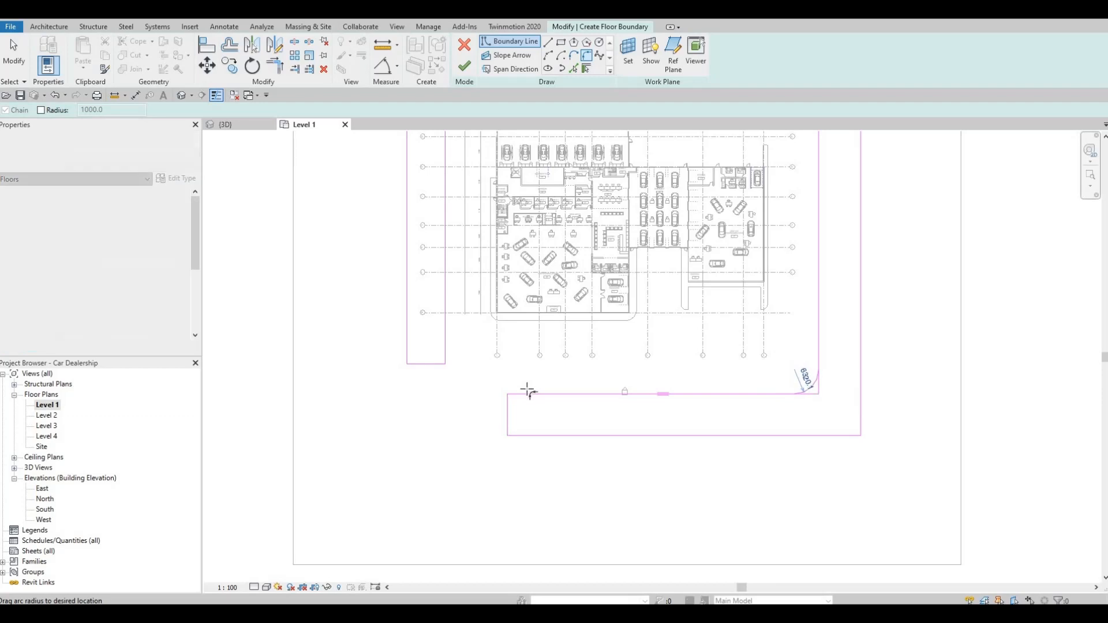
{"action": "scroll", "coordinate": [429, 359], "scroll_direction": "up", "scroll_amount": 2}
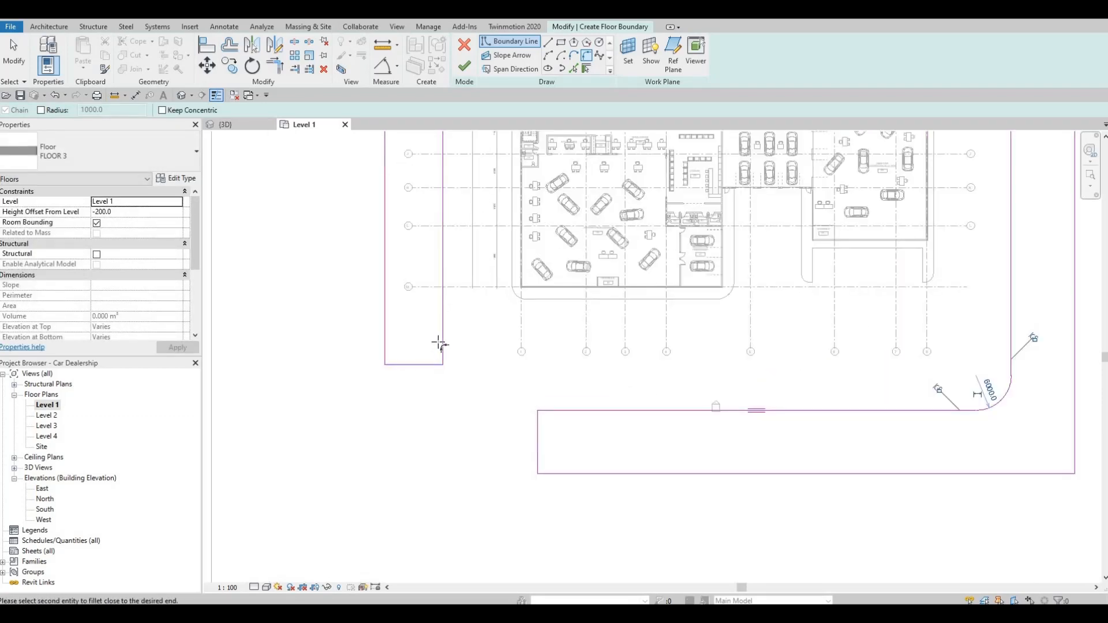
Round the lower end of the left strip with fillets of 4000 radius on the inner corner and 5000 on the outer corner
{"action": "left_click", "coordinate": [440, 365]}
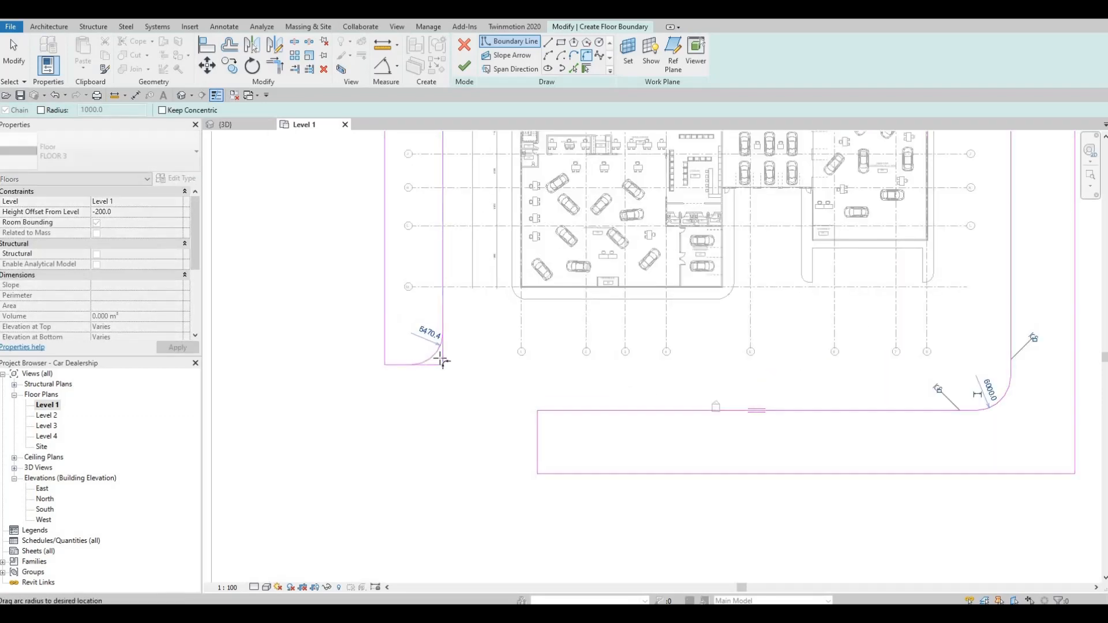
{"action": "scroll", "coordinate": [439, 361], "scroll_direction": "up", "scroll_amount": 1}
{"action": "left_click", "coordinate": [381, 366]}
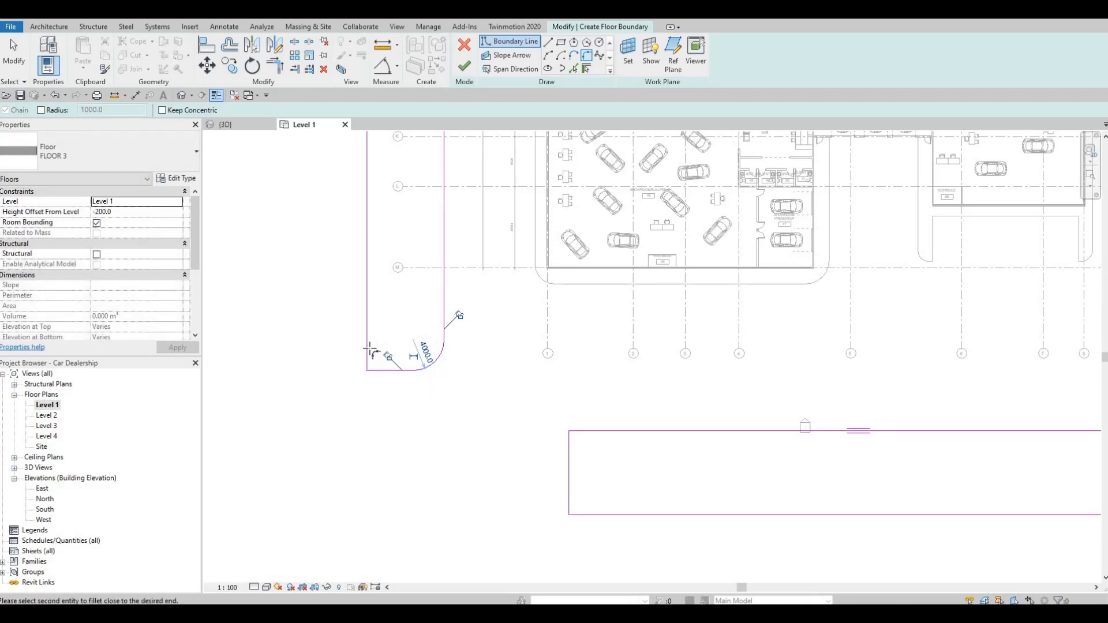
{"action": "left_click", "coordinate": [371, 349]}
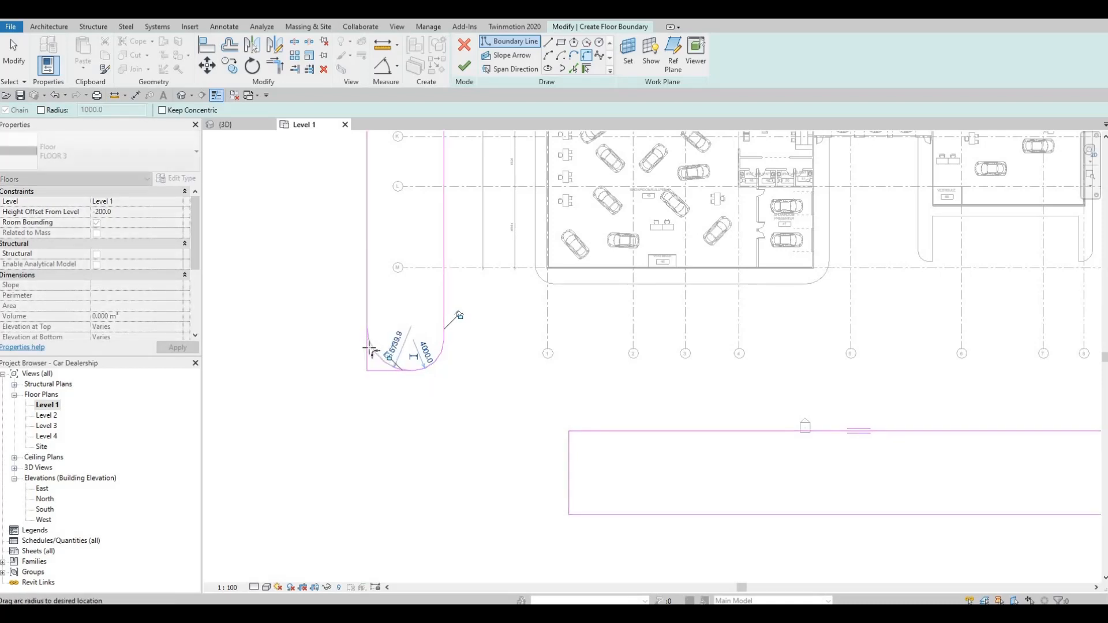
Fillet both corners at the left end of the lower strip with a 4000 radius
{"action": "left_click", "coordinate": [573, 446]}
{"action": "left_click", "coordinate": [583, 432]}
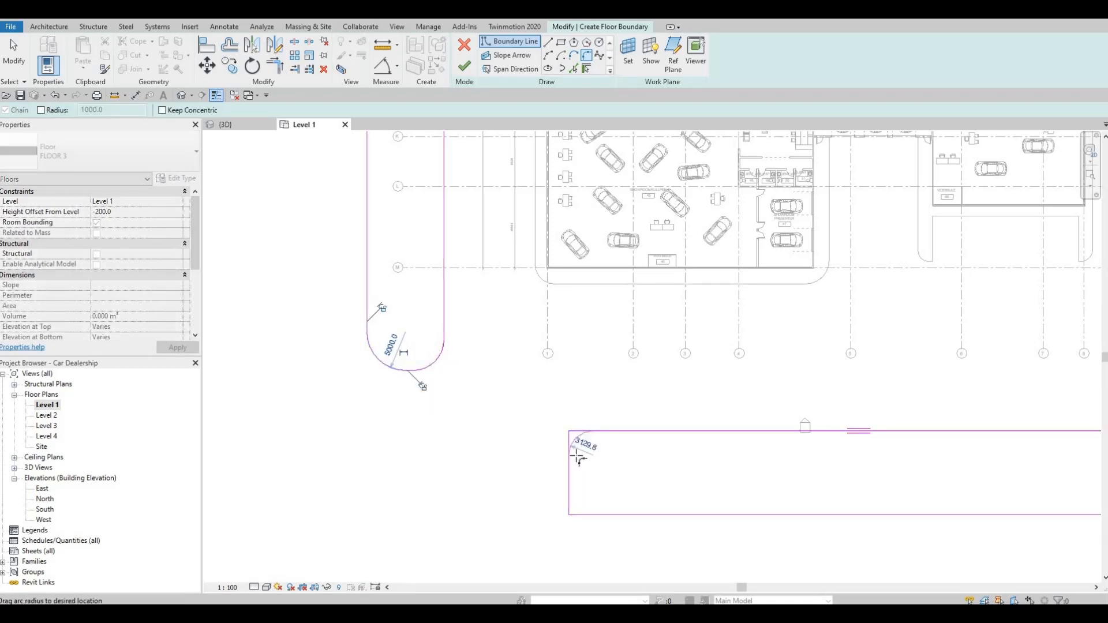
{"action": "left_click", "coordinate": [578, 495]}
{"action": "left_click", "coordinate": [577, 507]}
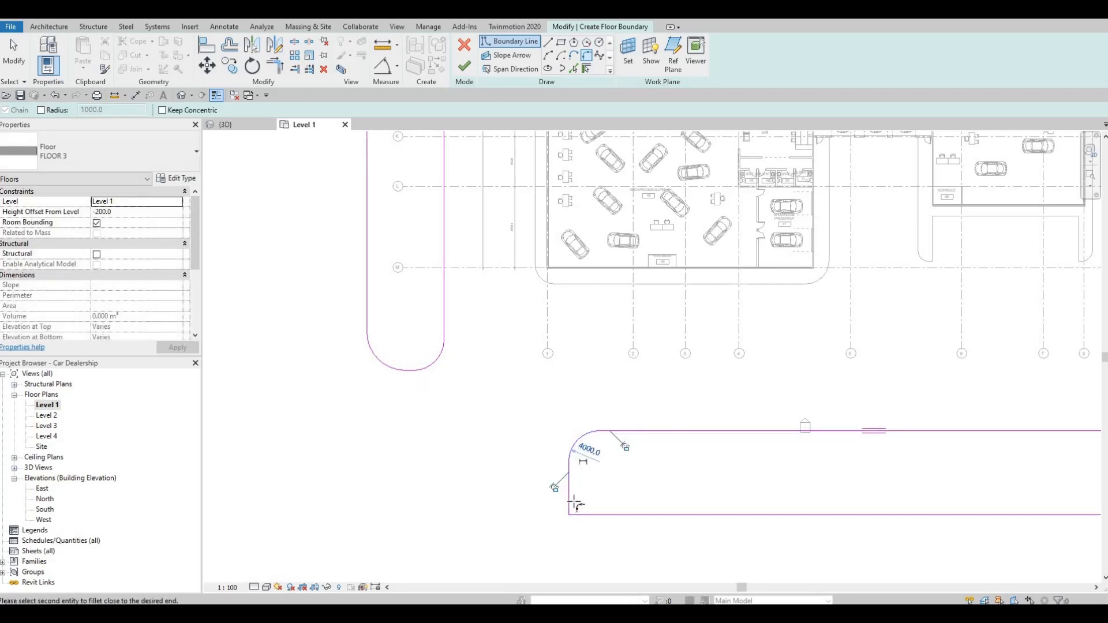
{"action": "left_click", "coordinate": [579, 505]}
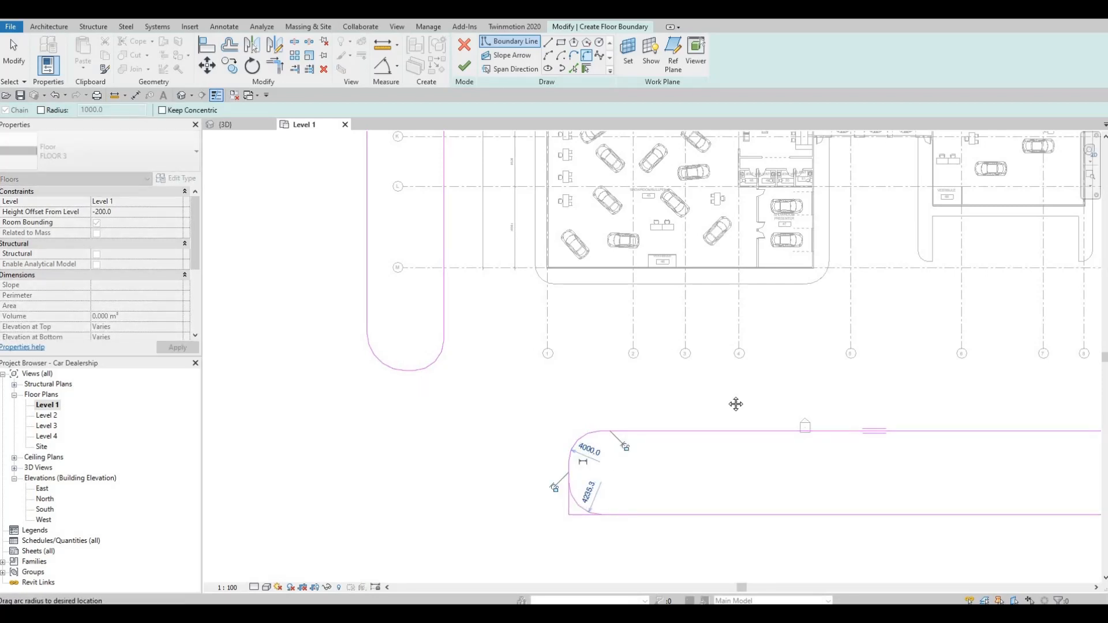
{"action": "scroll", "coordinate": [736, 404], "scroll_direction": "down", "scroll_amount": 5}
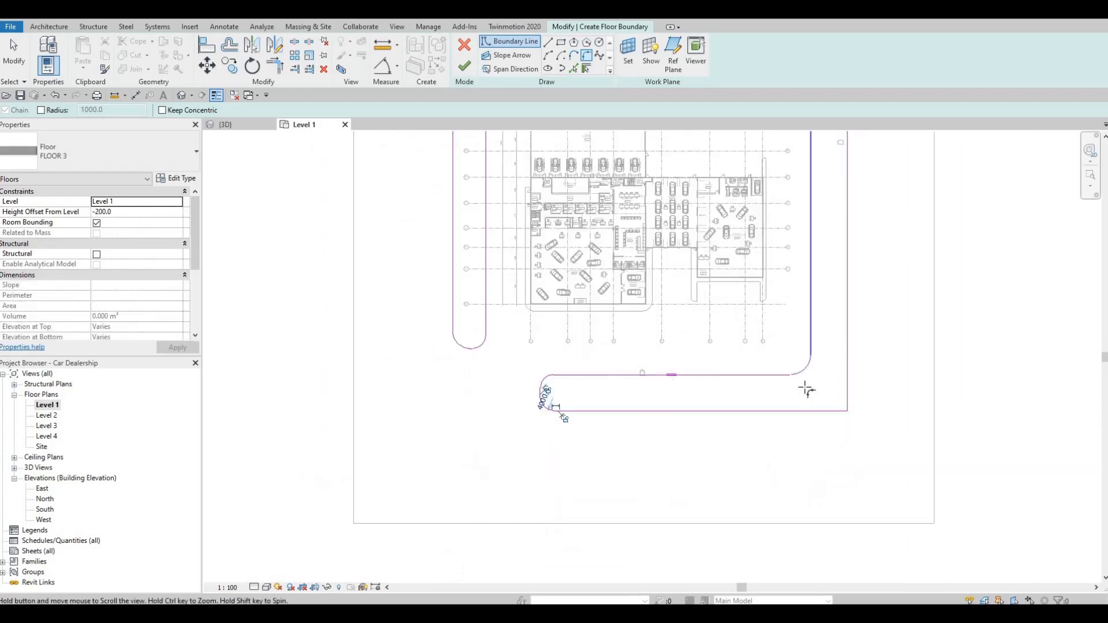
Fillet the outer lower-right corner of the floor boundary with a 10000 radius
{"action": "scroll", "coordinate": [806, 391], "scroll_direction": "up", "scroll_amount": 2}
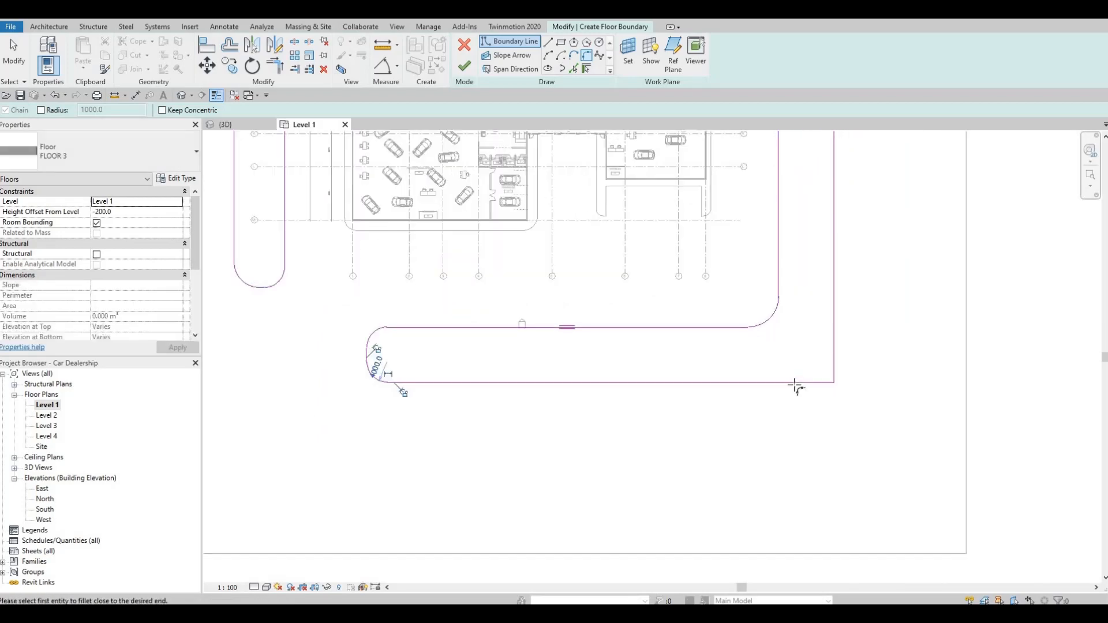
{"action": "left_click", "coordinate": [830, 359]}
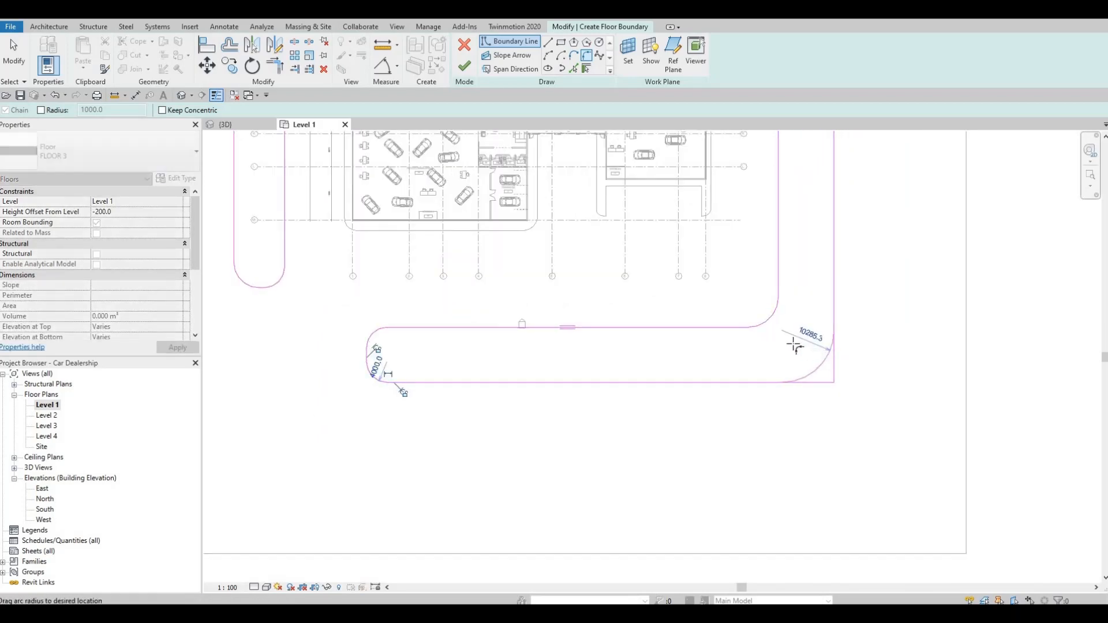
{"action": "middle_click_drag", "start_coordinate": [837, 367], "coordinate": [810, 437]}
{"action": "key", "text": "Escape"}
{"action": "key", "text": "Escape"}
Delete the straight segment left beyond the outer lower-right fillet and trim the outer vertical line to the arc
{"action": "scroll", "coordinate": [814, 399], "scroll_direction": "up", "scroll_amount": 1}
{"action": "left_click", "coordinate": [807, 411]}
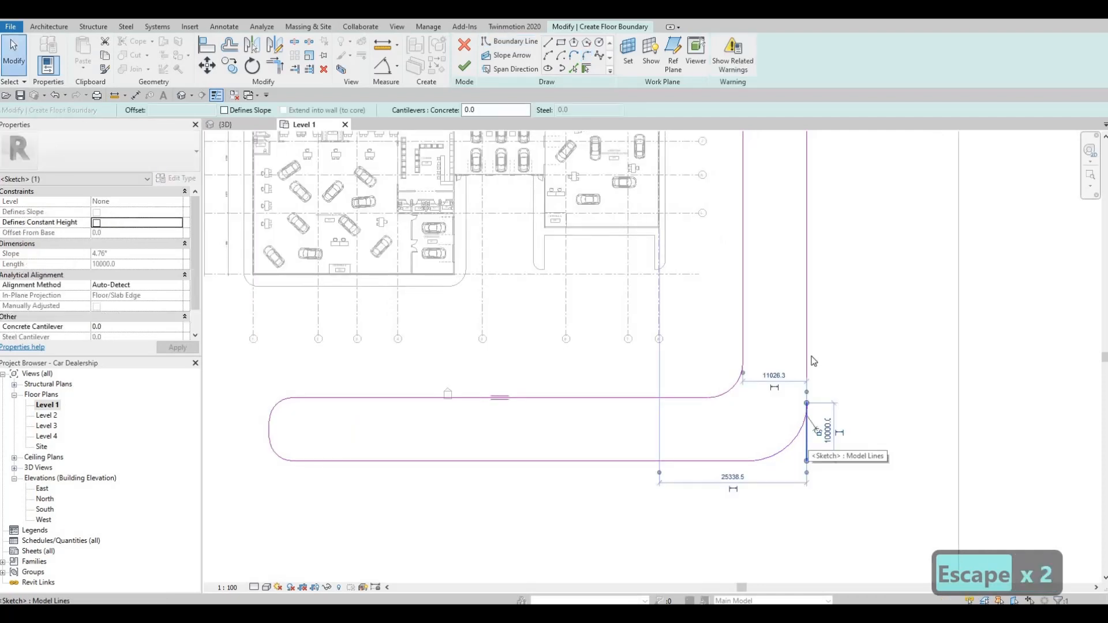
{"action": "key", "text": "Delete"}
{"action": "scroll", "coordinate": [811, 401], "scroll_direction": "up", "scroll_amount": 2}
{"action": "key", "text": "Escape"}
{"action": "key", "text": "Escape"}
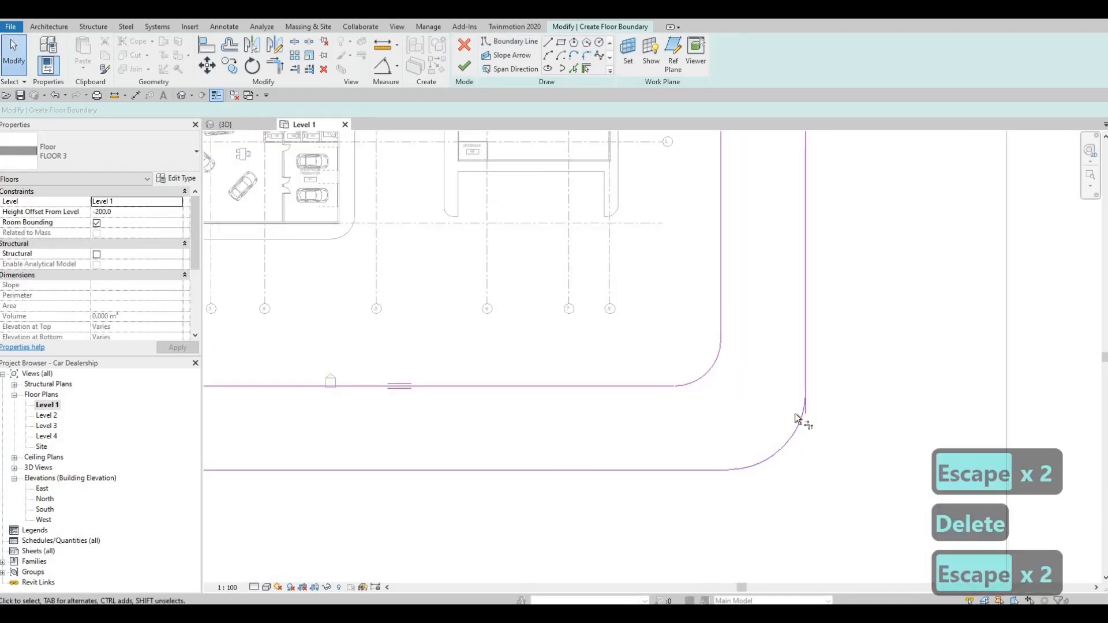
{"action": "key", "text": "t"}
{"action": "key", "text": "r"}
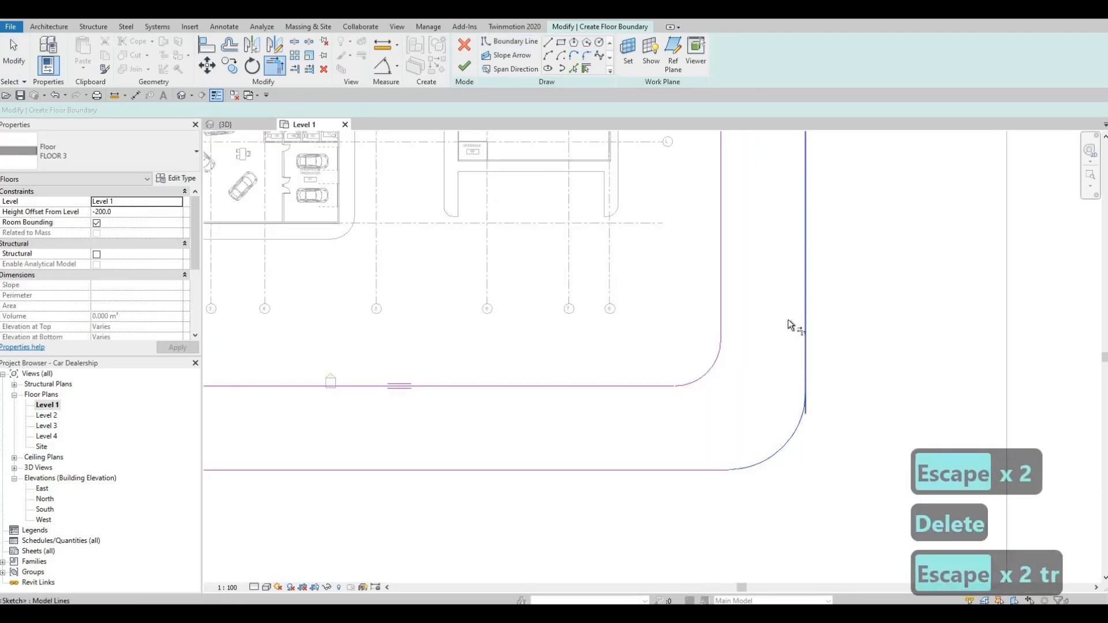
{"action": "scroll", "coordinate": [772, 435], "scroll_direction": "down", "scroll_amount": 5}
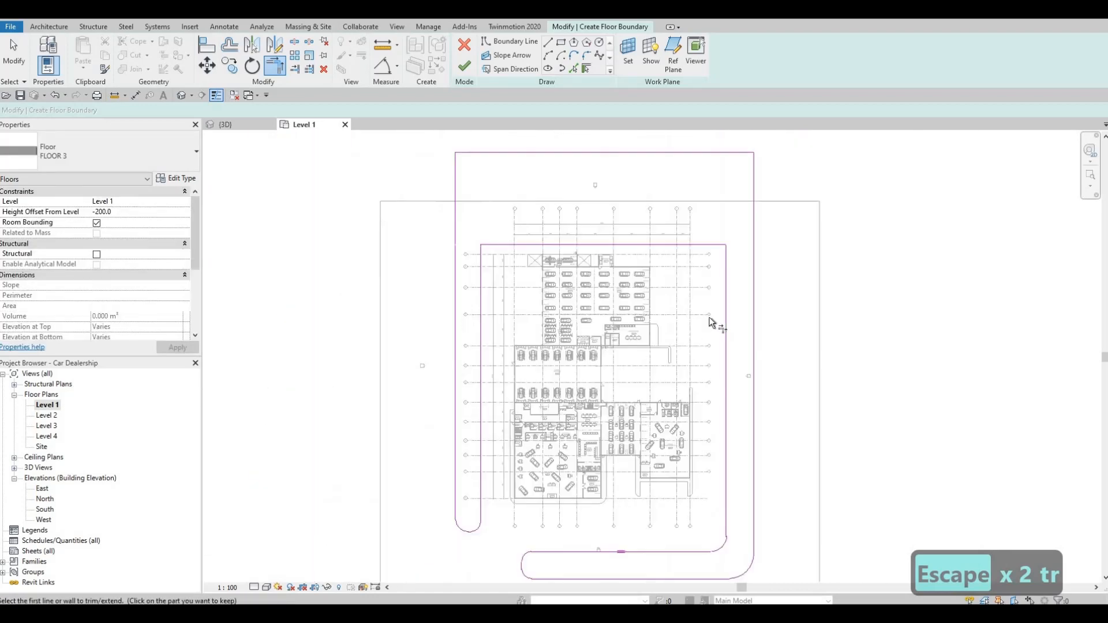
Fillet the inner upper-right corner of the floor boundary with an 8000 radius
{"action": "middle_click_drag", "start_coordinate": [720, 226], "coordinate": [724, 332]}
{"action": "scroll", "coordinate": [724, 332], "scroll_direction": "down", "scroll_amount": 1}
{"action": "scroll", "coordinate": [724, 332], "scroll_direction": "up", "scroll_amount": 2}
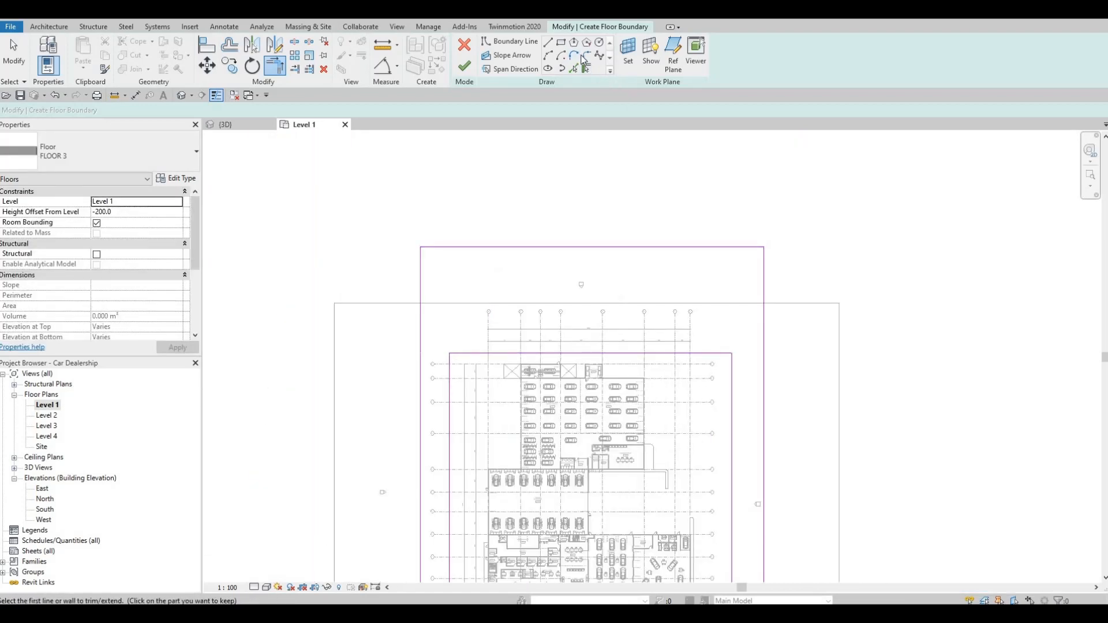
{"action": "scroll", "coordinate": [771, 376], "scroll_direction": "up", "scroll_amount": 3}
{"action": "left_click", "coordinate": [672, 335]}
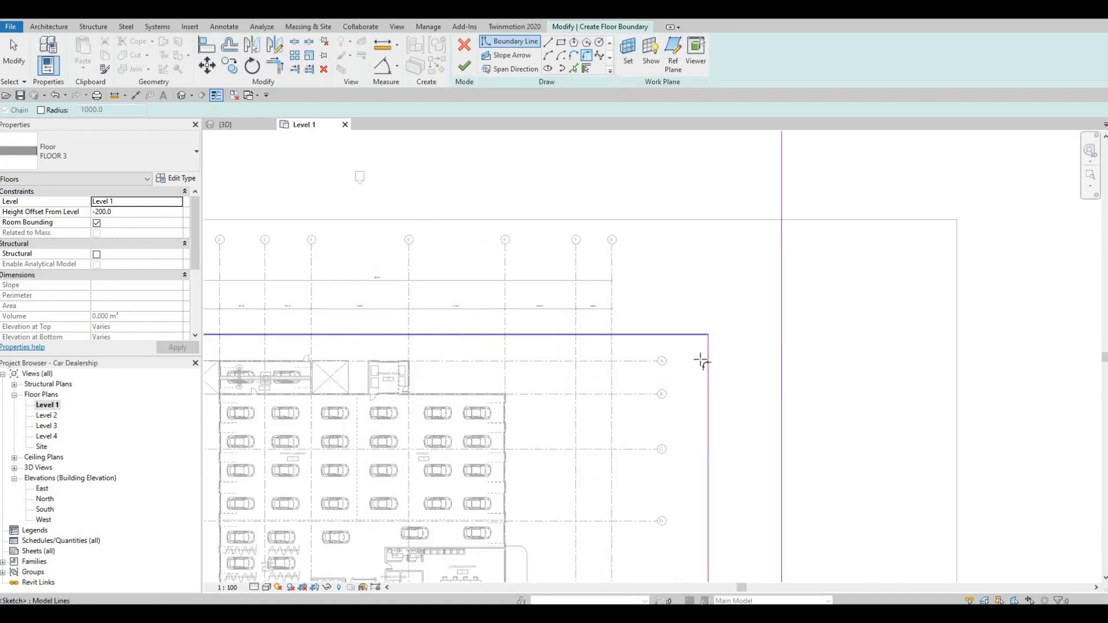
{"action": "left_click", "coordinate": [705, 356]}
{"action": "left_click", "coordinate": [692, 351]}
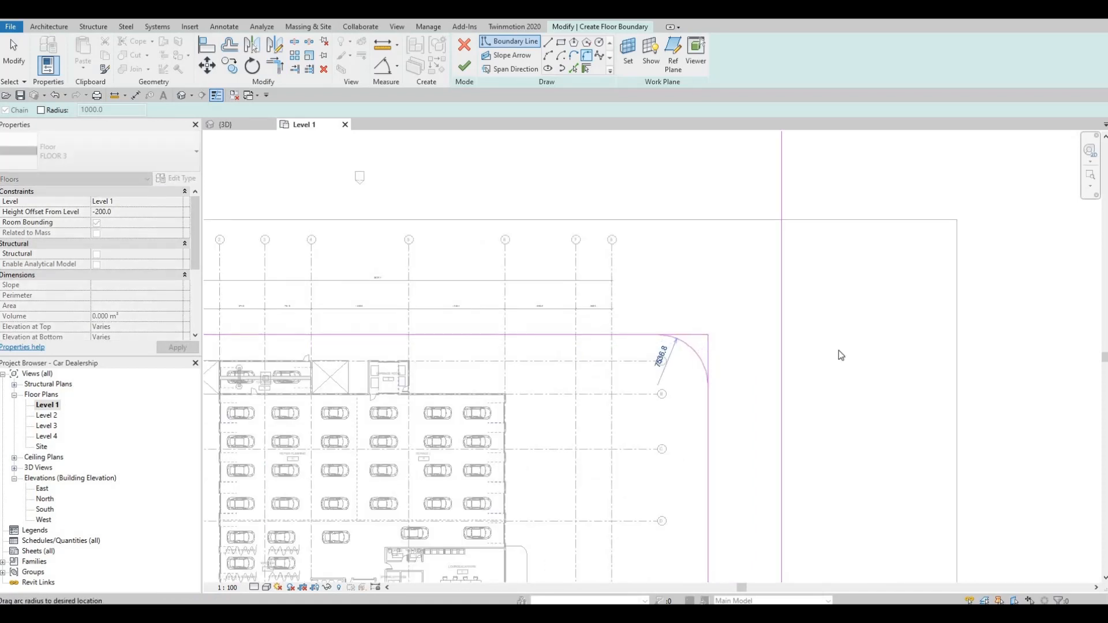
Fillet the inner upper-left corner of the floor boundary
{"action": "scroll", "coordinate": [695, 342], "scroll_direction": "down", "scroll_amount": 1}
{"action": "middle_click_drag", "start_coordinate": [241, 343], "coordinate": [588, 338]}
{"action": "left_click", "coordinate": [568, 332]}
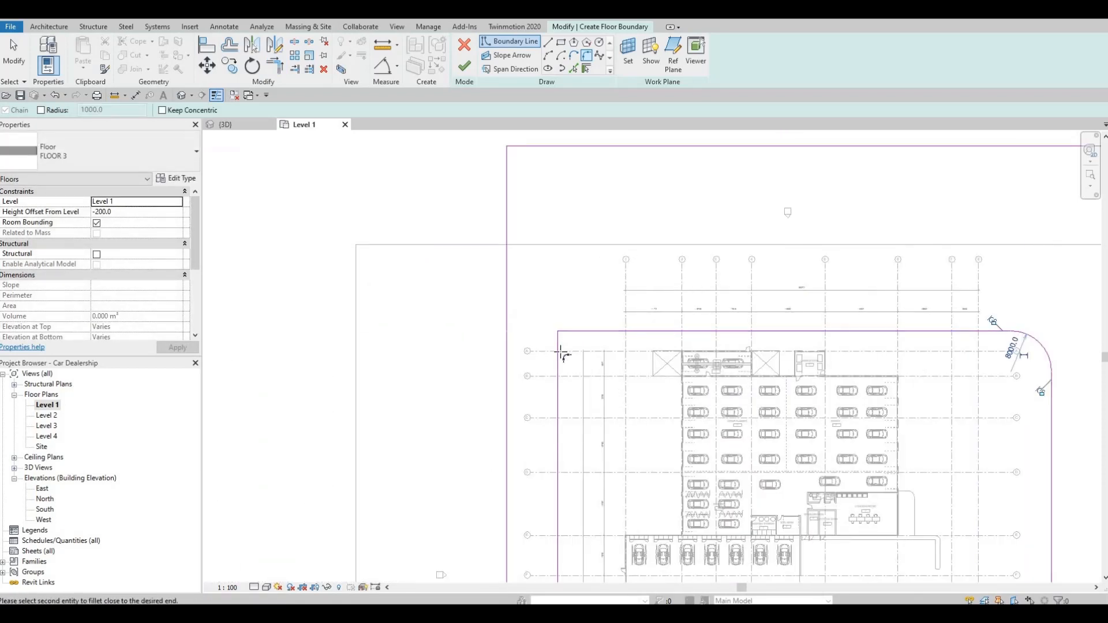
{"action": "left_click", "coordinate": [571, 347]}
{"action": "key", "text": "Escape"}
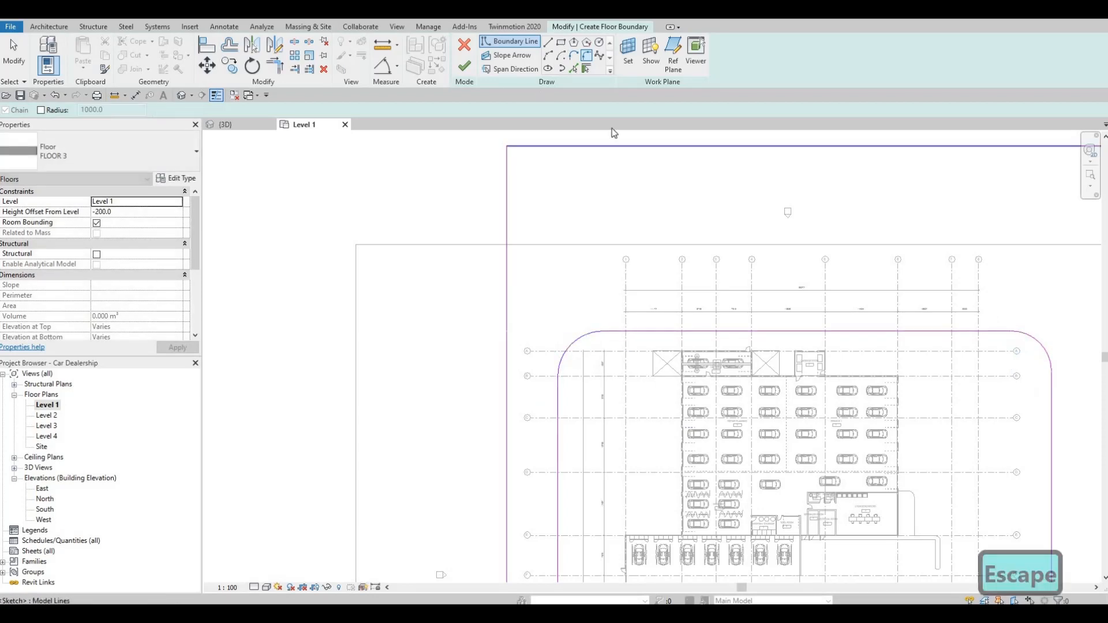
Sketch a wide rectangle about 27000 deep inside the upper band of the floor boundary, above the inner rounded edge
{"action": "middle_click_drag", "start_coordinate": [555, 259], "coordinate": [480, 286]}
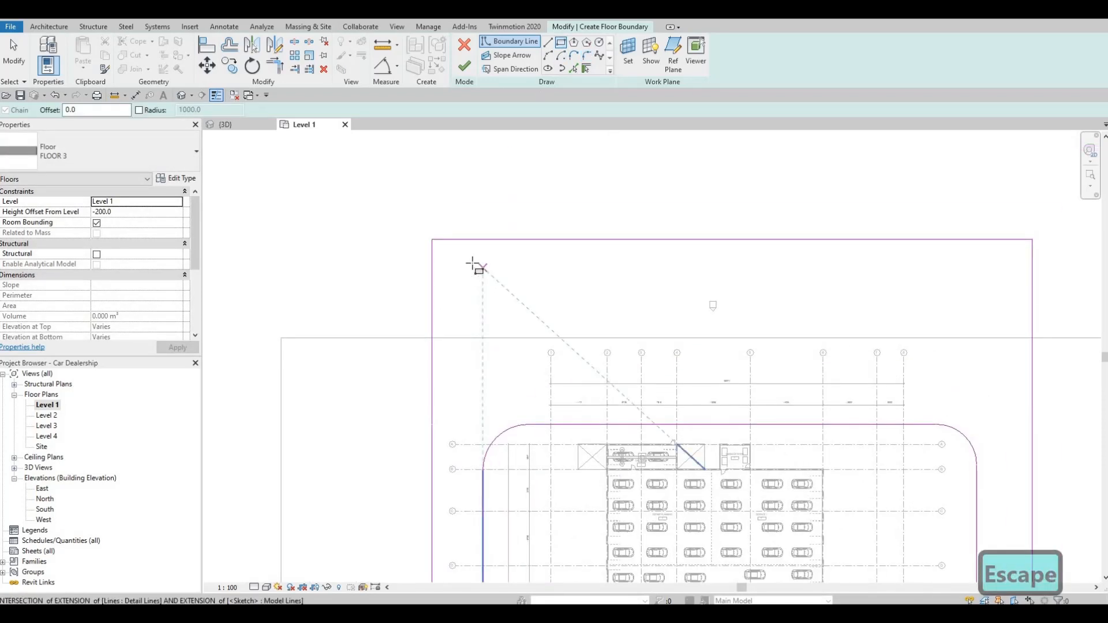
{"action": "key", "text": "Escape"}
{"action": "key", "text": "Escape"}
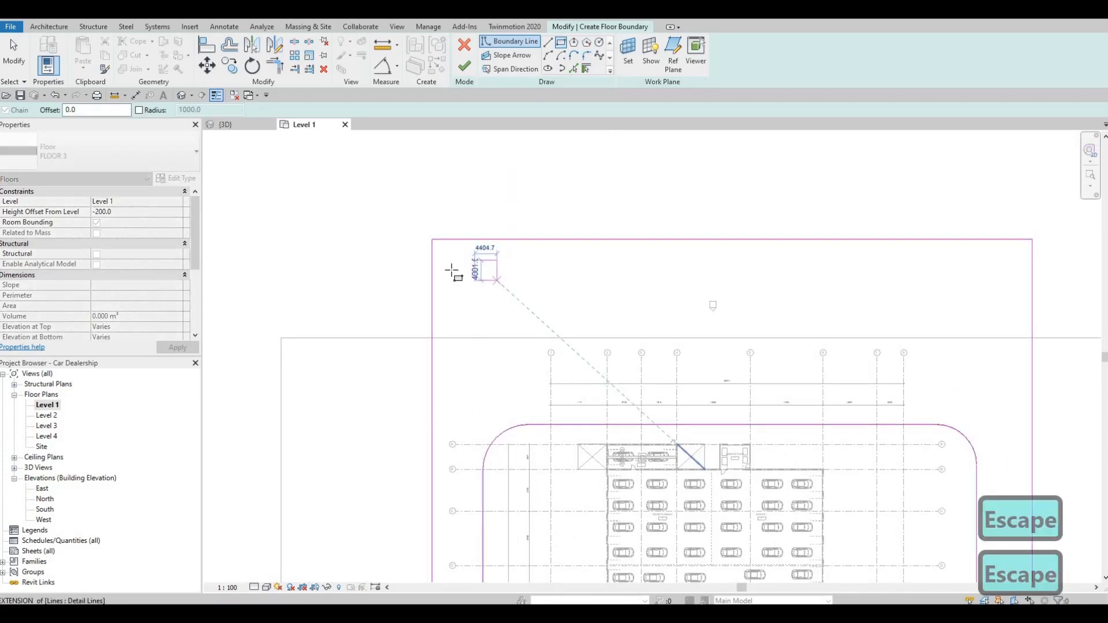
{"action": "left_click", "coordinate": [455, 262]}
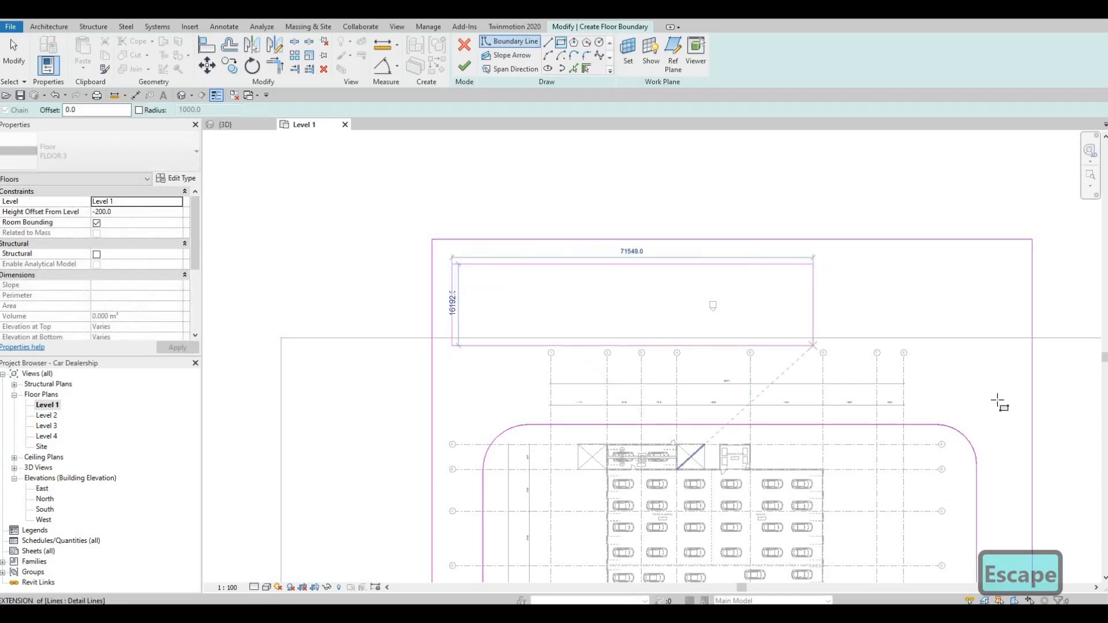
{"action": "left_click", "coordinate": [1001, 400]}
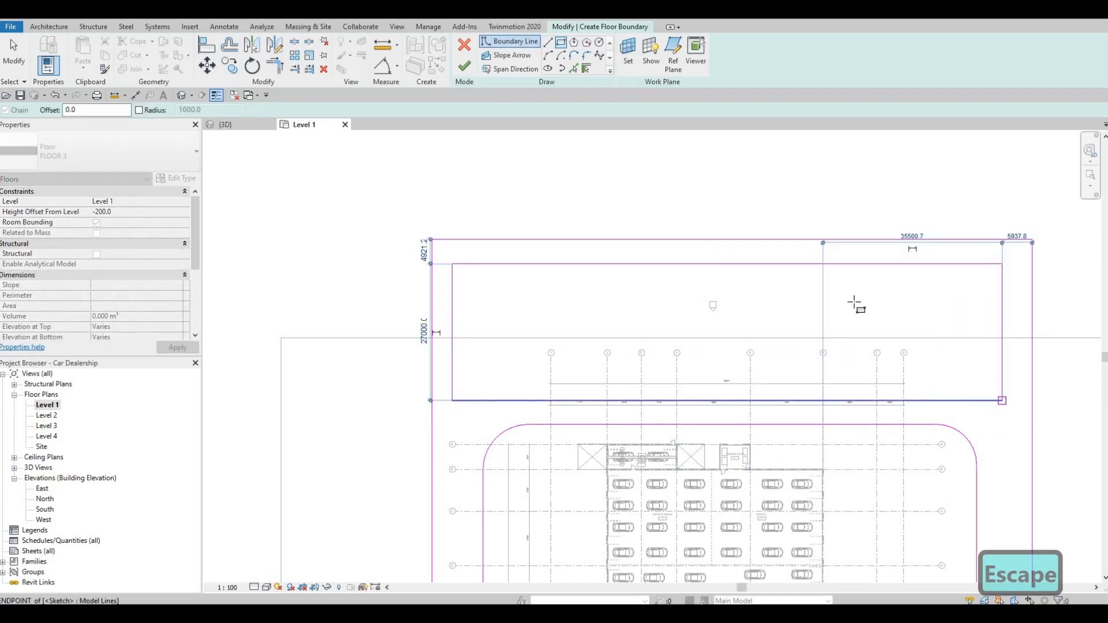
{"action": "key", "text": "Escape"}
Sketch a narrow vertical rectangle about 3000 wide and 119000 long inside the boundary's right-hand strip, ending above the lower-right corner
{"action": "middle_click_drag", "start_coordinate": [999, 437], "coordinate": [869, 302]}
{"action": "left_click", "coordinate": [866, 295]}
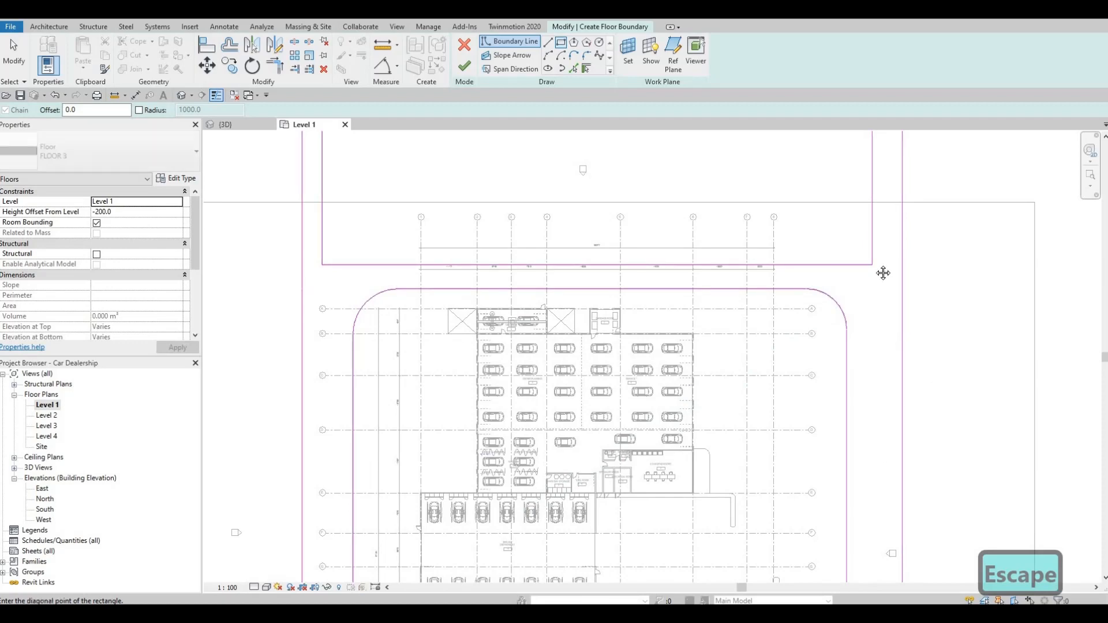
{"action": "middle_click_drag", "start_coordinate": [893, 468], "coordinate": [888, 255]}
{"action": "scroll", "coordinate": [891, 520], "scroll_direction": "down", "scroll_amount": 1}
{"action": "middle_click_drag", "start_coordinate": [892, 519], "coordinate": [880, 94]}
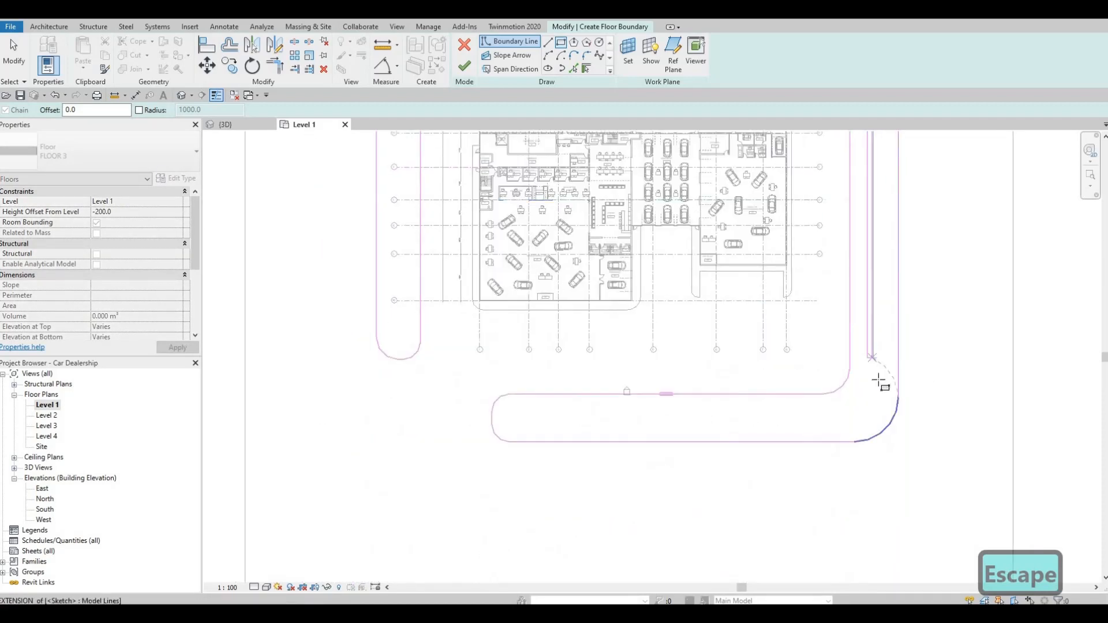
{"action": "scroll", "coordinate": [882, 388], "scroll_direction": "up", "scroll_amount": 2}
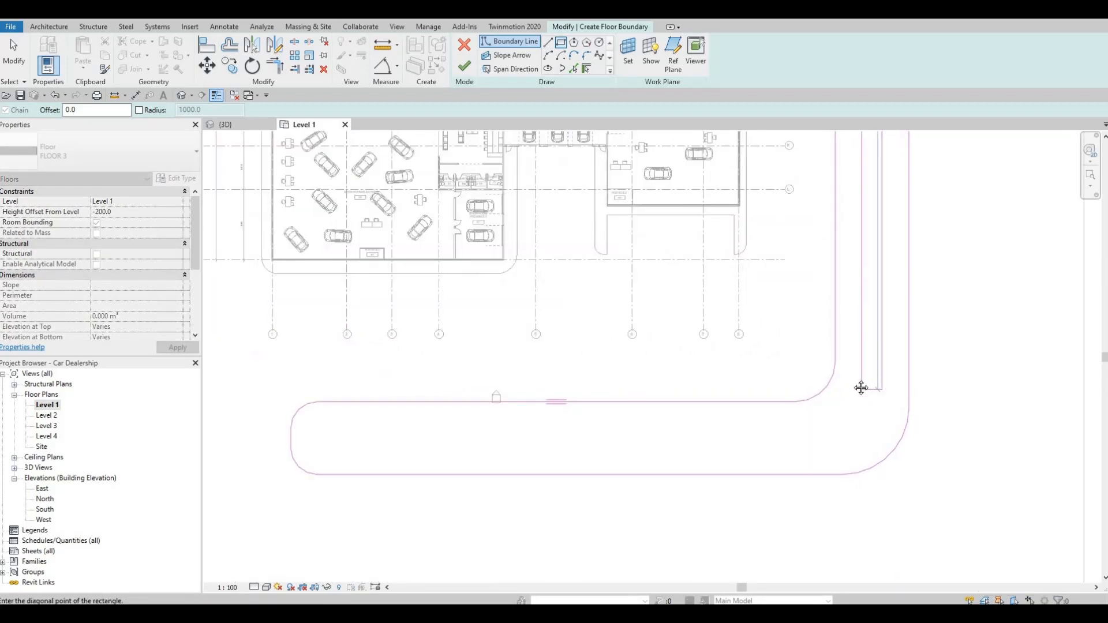
{"action": "key", "text": "Escape"}
{"action": "middle_click_drag", "start_coordinate": [860, 265], "coordinate": [856, 334]}
{"action": "key", "text": "Escape"}
Nudge the left edge of the right-hand strip rectangle left nine times, widening the rectangle to 5700
{"action": "left_click", "coordinate": [856, 334]}
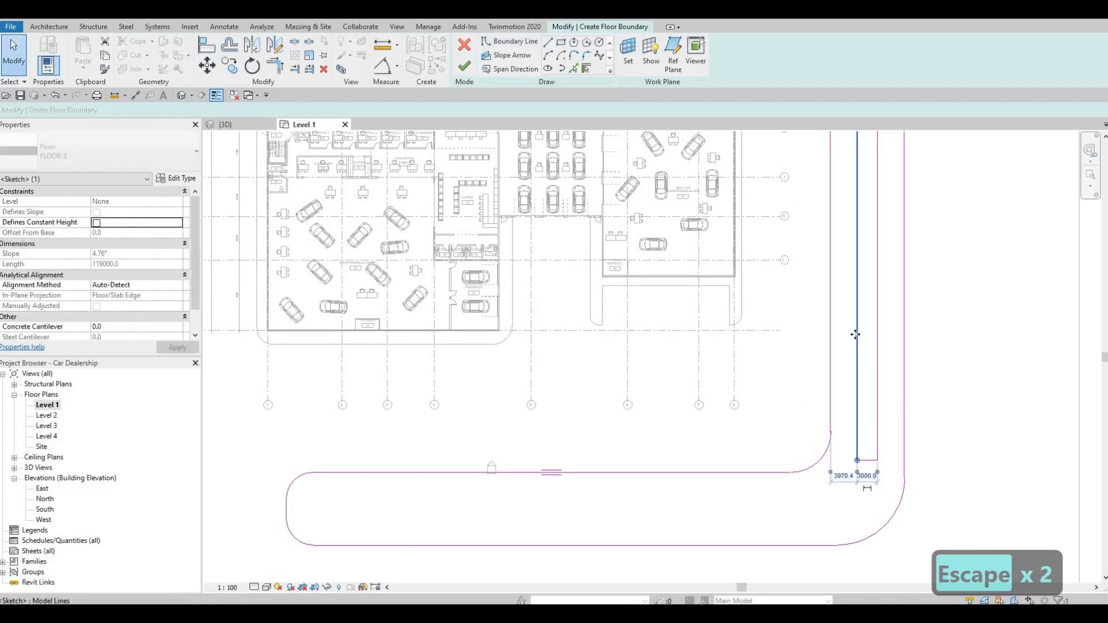
{"action": "key", "text": "Left"}
{"action": "key", "text": "Left"}
{"action": "key", "text": "Left"}
{"action": "key", "text": "Left"}
{"action": "key", "text": "Left"}
{"action": "key", "text": "Left"}
{"action": "key", "text": "Left"}
{"action": "key", "text": "Left"}
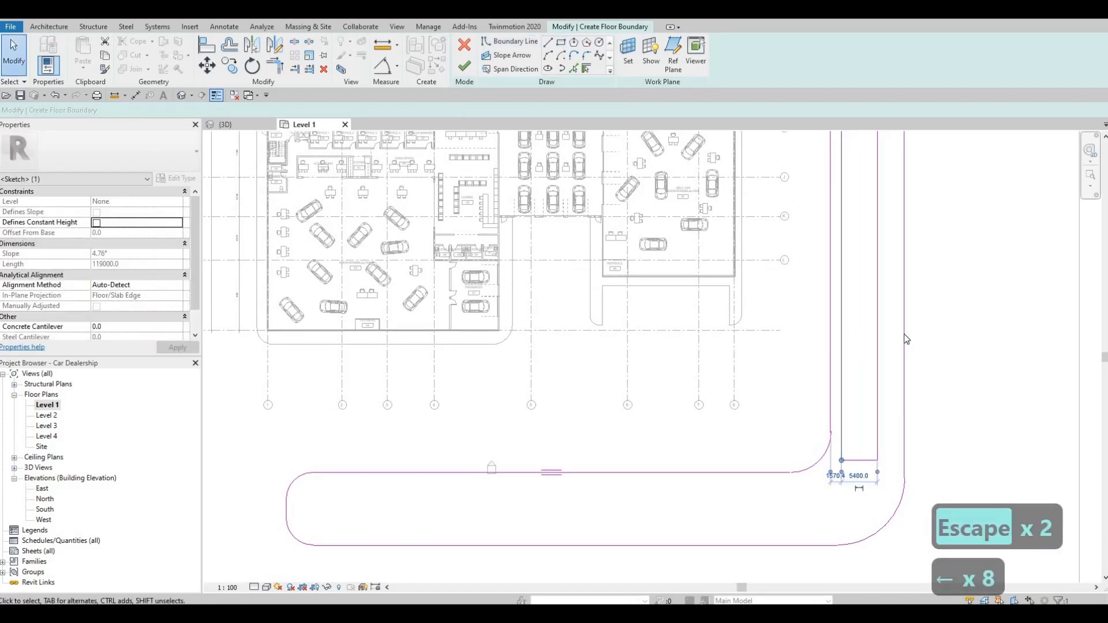
{"action": "key", "text": "Left"}
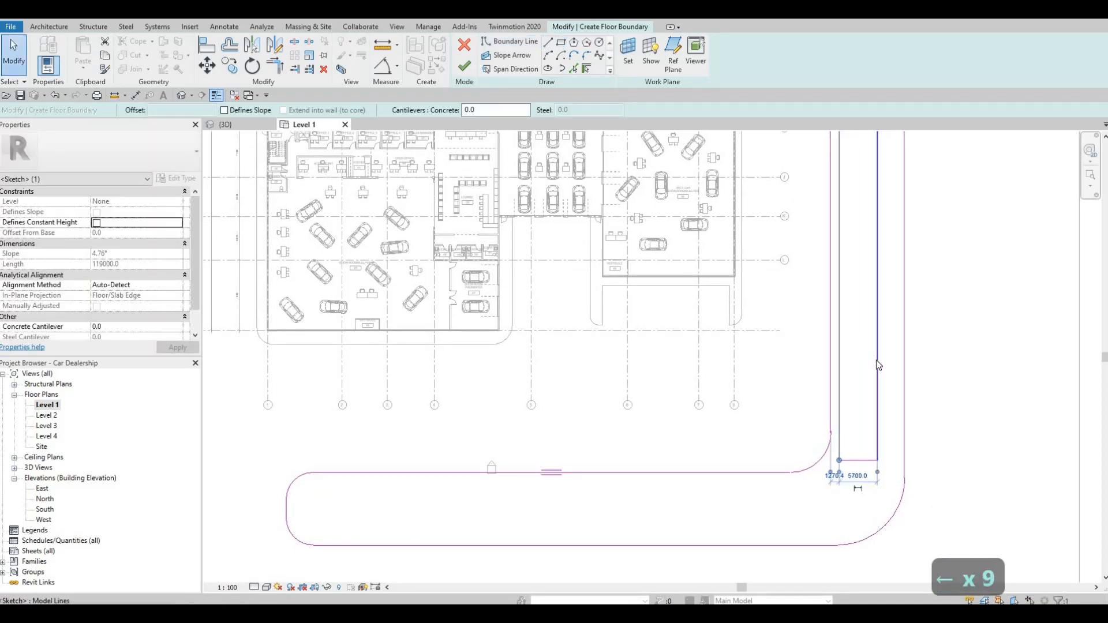
Sketch a long horizontal rectangle about 6000 deep inside the boundary's lower strip, ending just before the vertical rectangle
{"action": "middle_click_drag", "start_coordinate": [861, 388], "coordinate": [903, 324]}
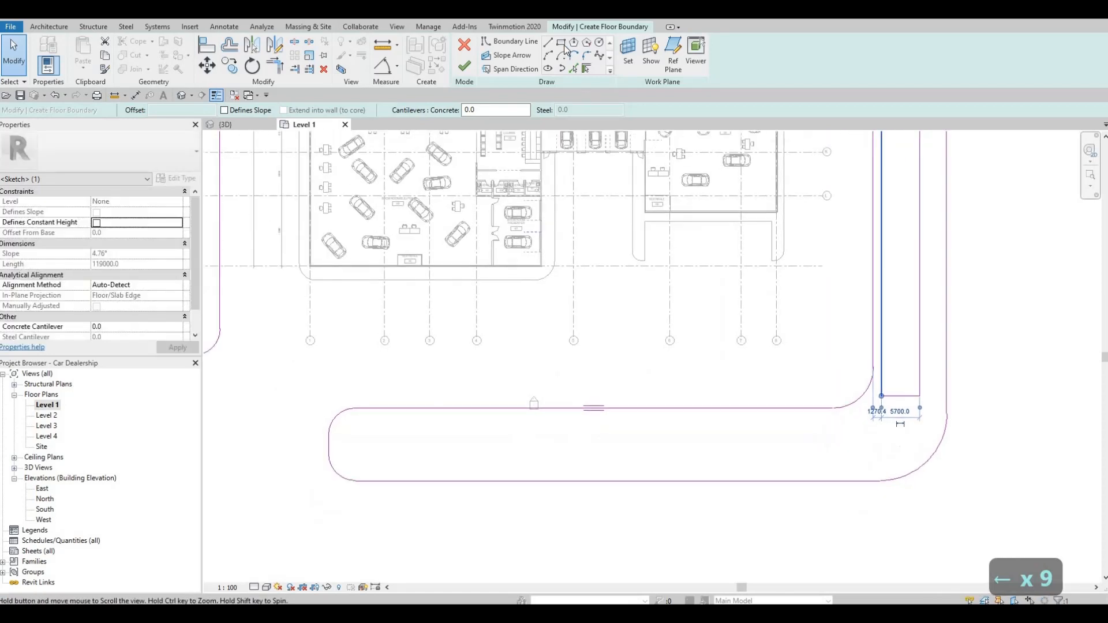
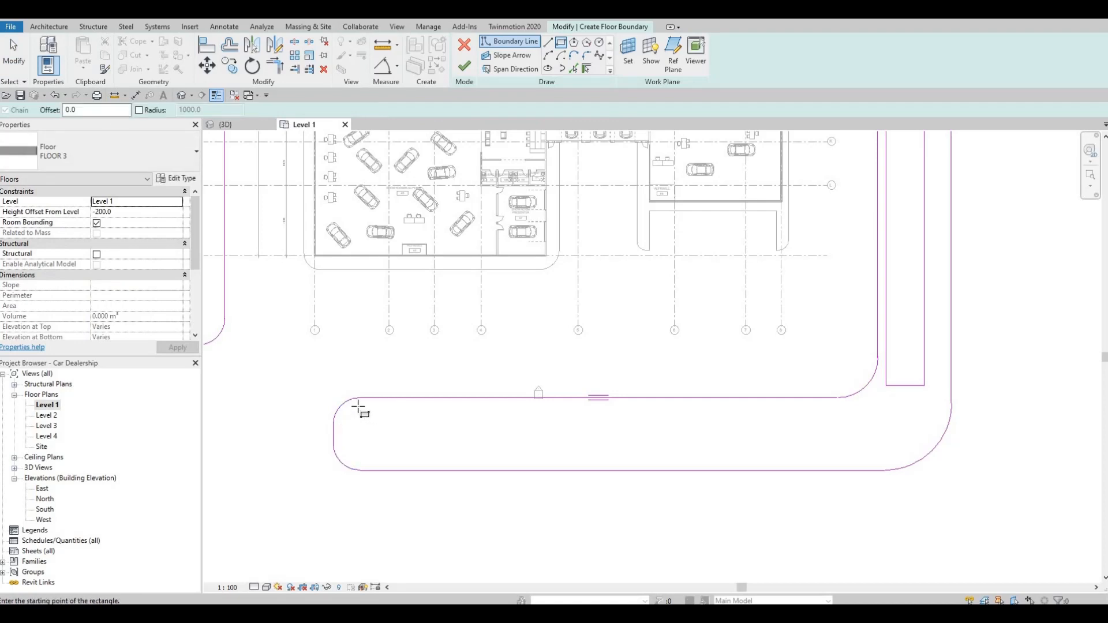
{"action": "left_click", "coordinate": [360, 406]}
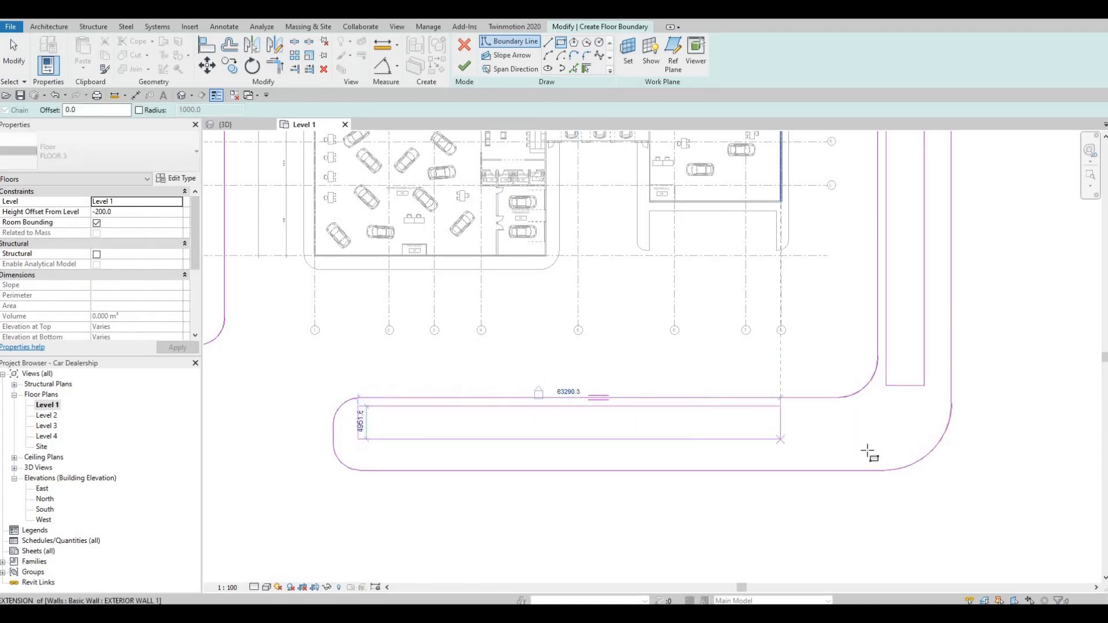
{"action": "left_click", "coordinate": [835, 439]}
{"action": "key", "text": "Escape"}
{"action": "key", "text": "Escape"}
Trim/extend the long edges of the horizontal and vertical rectangles to meet in an L-shaped corner at the lower right
{"action": "key", "text": "t"}
{"action": "key", "text": "r"}
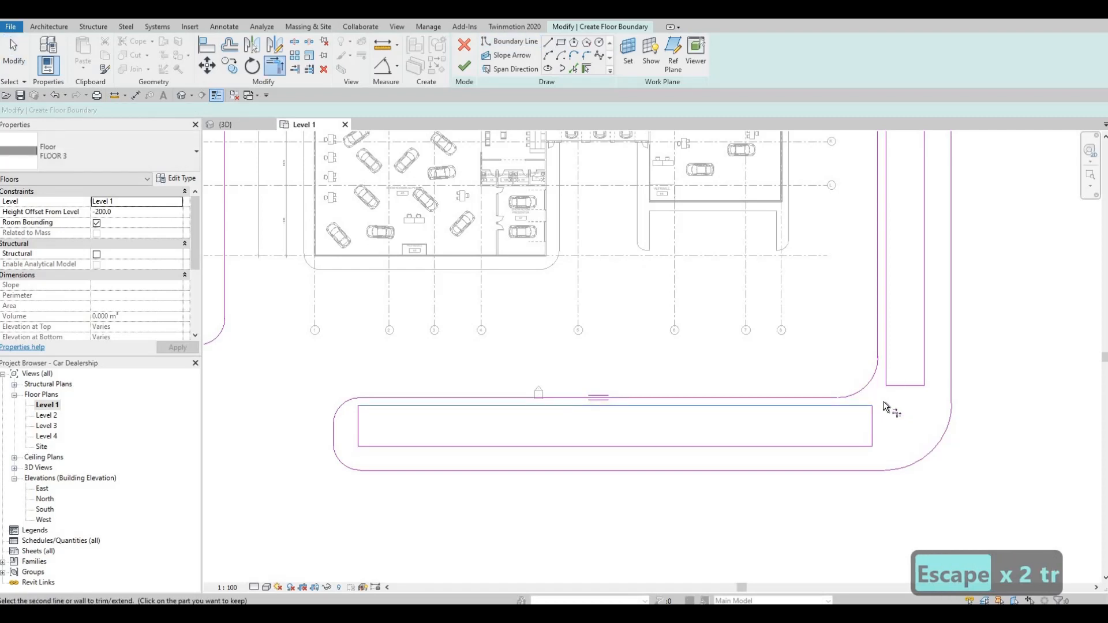
{"action": "left_click", "coordinate": [883, 401]}
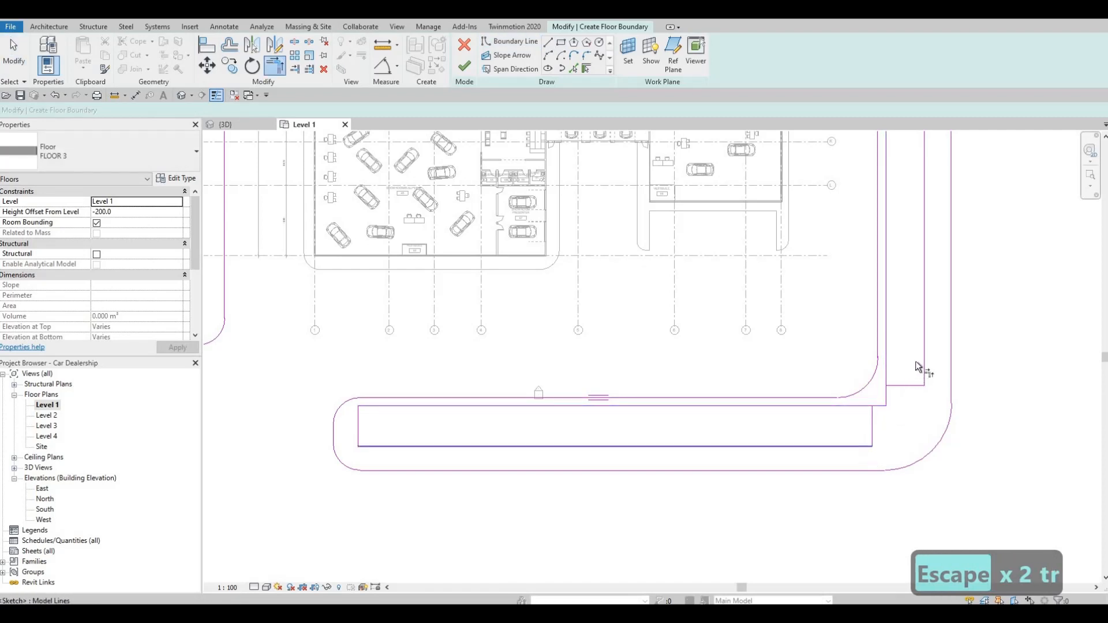
{"action": "key", "text": "Escape"}
{"action": "key", "text": "Escape"}
{"action": "key", "text": "Escape"}
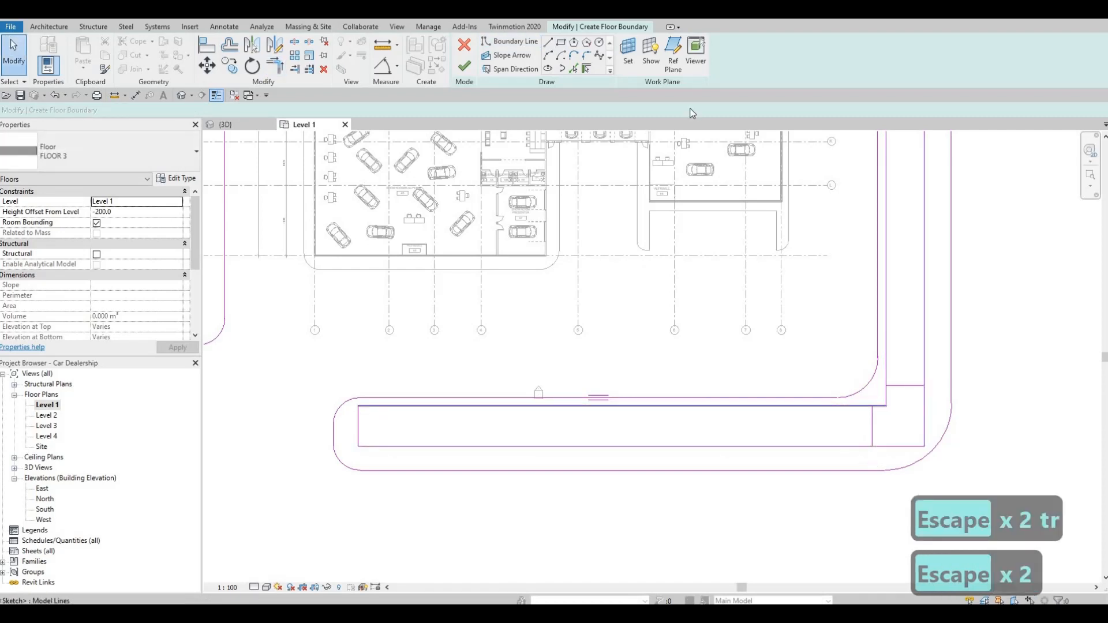
Fillet the inner and outer corners of the L-shaped opening to follow the boundary's lower-right curves
{"action": "scroll", "coordinate": [861, 321], "scroll_direction": "up", "scroll_amount": 2}
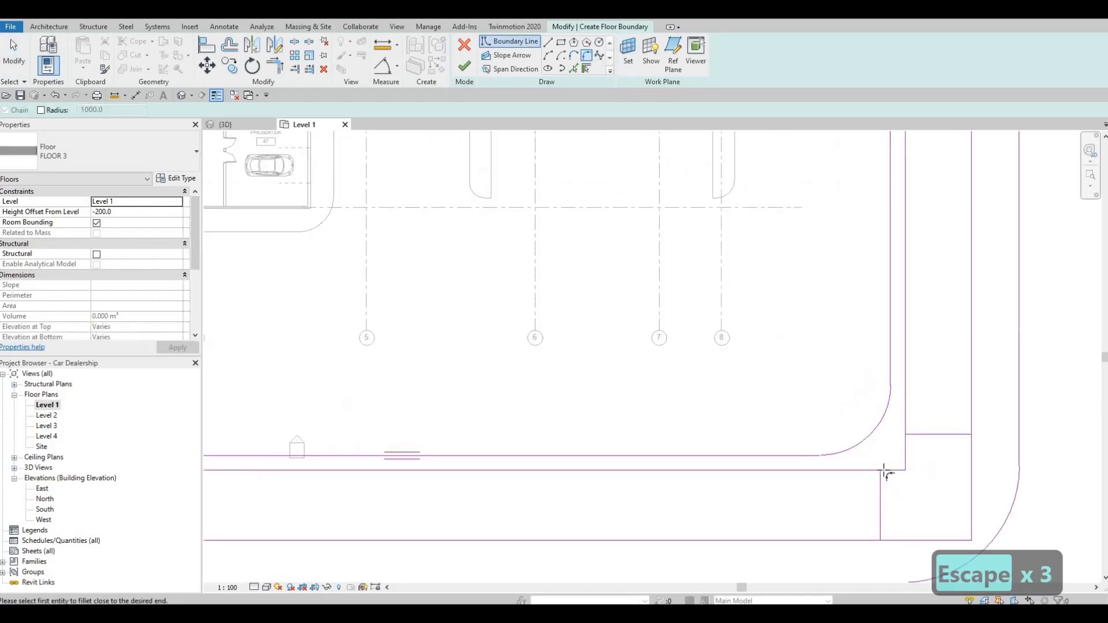
{"action": "left_click", "coordinate": [888, 470]}
{"action": "left_click", "coordinate": [905, 422]}
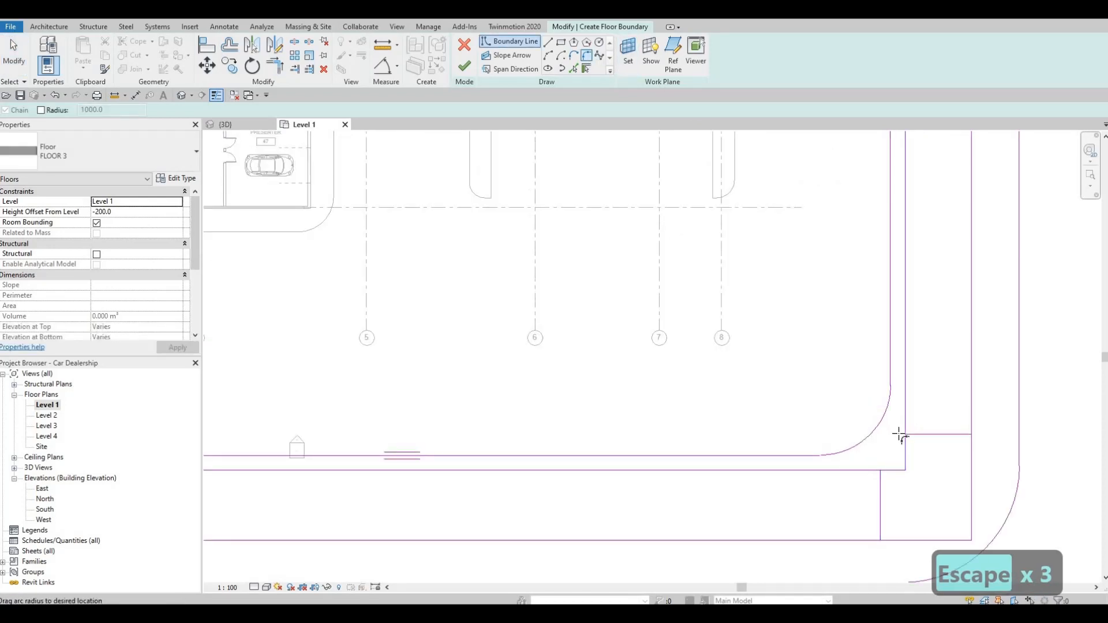
{"action": "left_click", "coordinate": [918, 491]}
{"action": "middle_click_drag", "start_coordinate": [918, 539], "coordinate": [871, 470]}
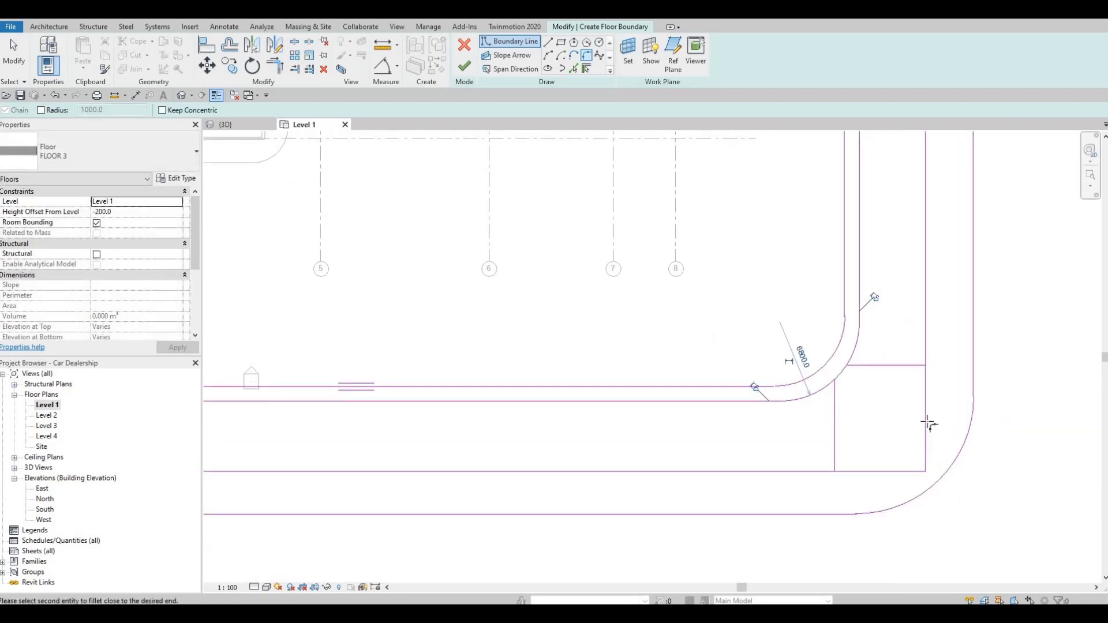
{"action": "left_click", "coordinate": [925, 421]}
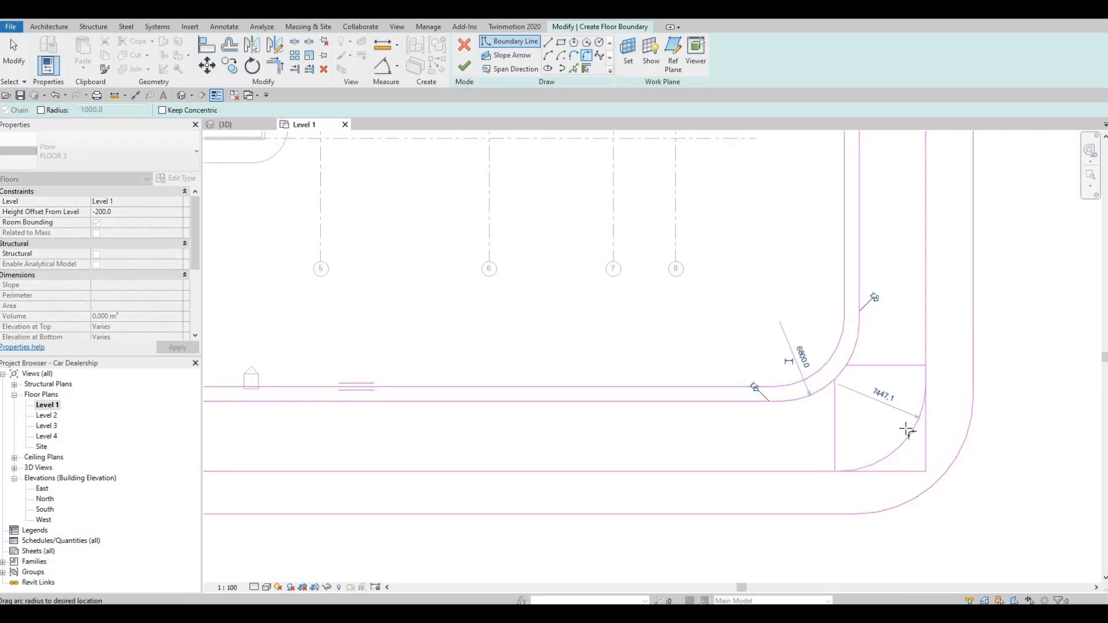
{"action": "key", "text": "Escape"}
{"action": "key", "text": "Escape"}
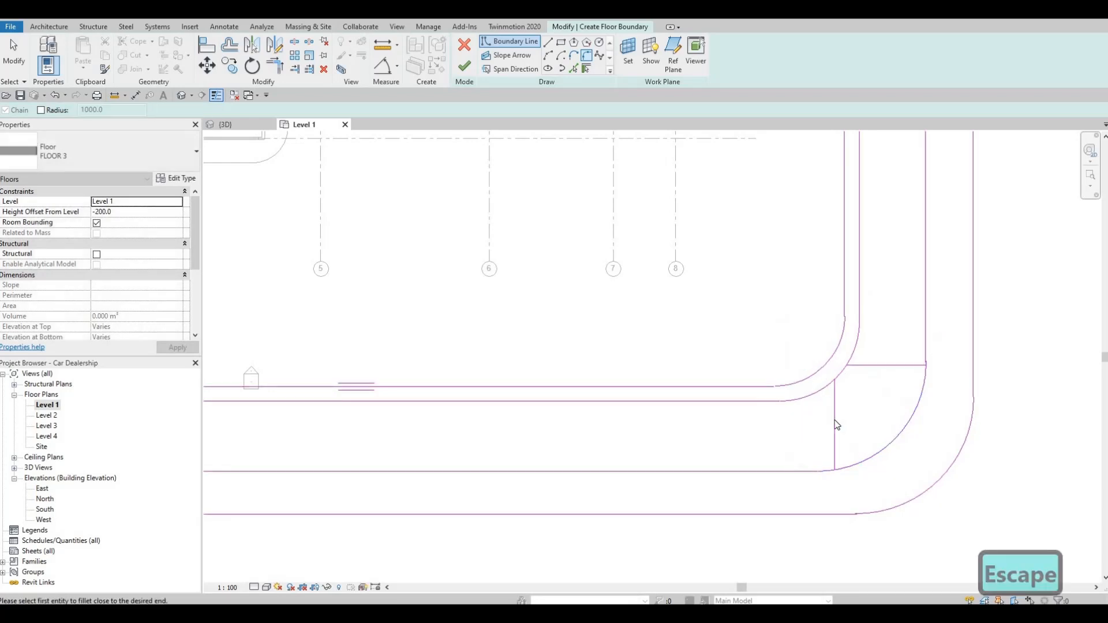
Delete the two leftover rectangle end segments crossing the rounded lower-right corner of the opening
{"action": "left_click", "coordinate": [834, 427]}
{"action": "key", "text": "Delete"}
{"action": "key", "text": "Delete"}
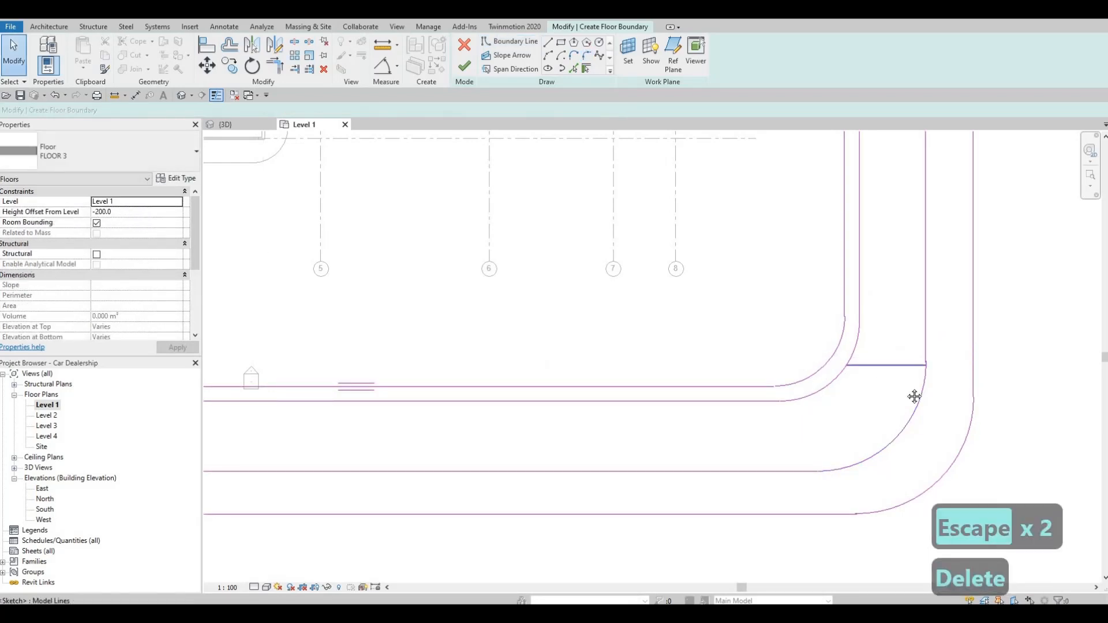
{"action": "scroll", "coordinate": [891, 412], "scroll_direction": "down", "scroll_amount": 5}
{"action": "key", "text": "Escape"}
{"action": "middle_click_drag", "start_coordinate": [875, 464], "coordinate": [896, 465]}
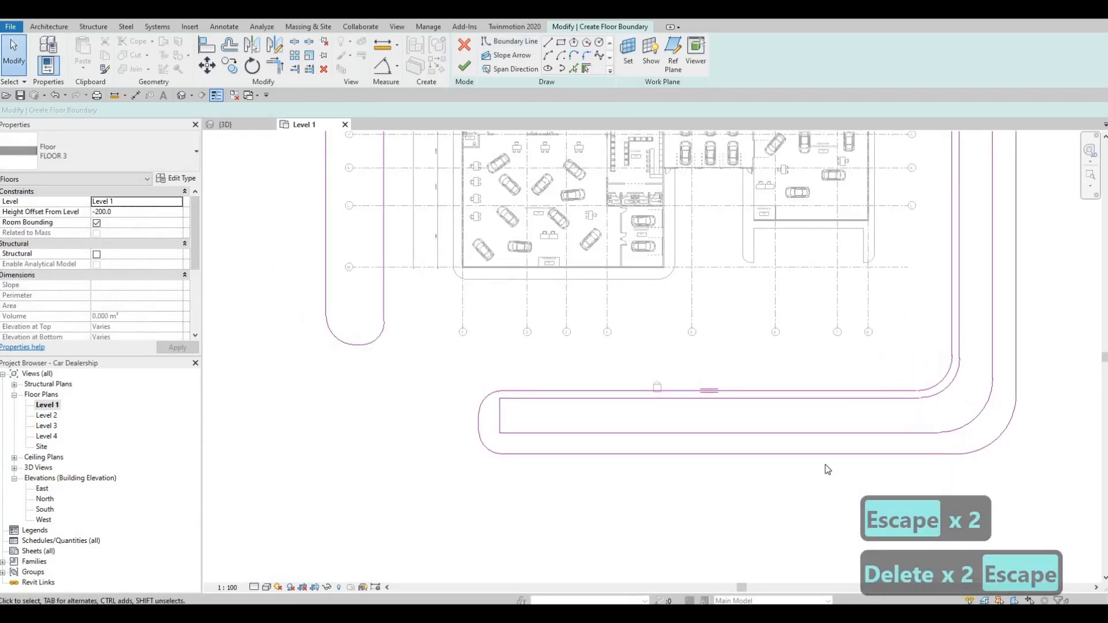
Reduce the lower strip opening's depth to 5200 by raising its bottom edge, and move its left edge to 2100 from the boundary's end
{"action": "middle_click_drag", "start_coordinate": [825, 465], "coordinate": [814, 499]}
{"action": "middle_click_drag", "start_coordinate": [706, 479], "coordinate": [707, 472]}
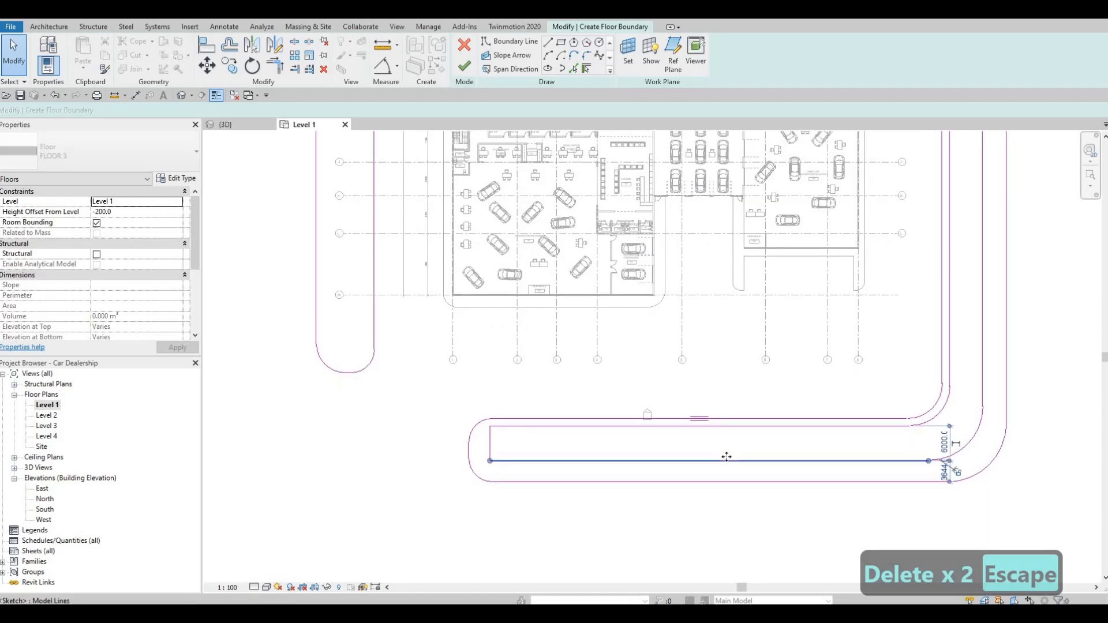
{"action": "left_click", "coordinate": [723, 461]}
{"action": "left_click_drag", "start_coordinate": [723, 461], "coordinate": [727, 457]}
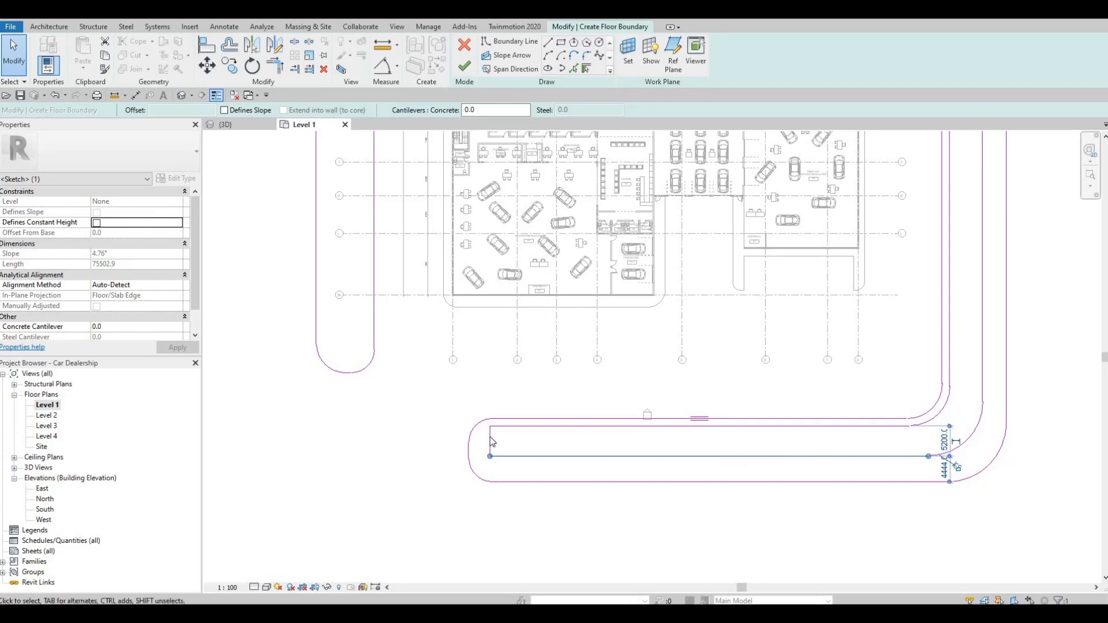
{"action": "key", "text": "Escape"}
{"action": "scroll", "coordinate": [490, 434], "scroll_direction": "up", "scroll_amount": 6}
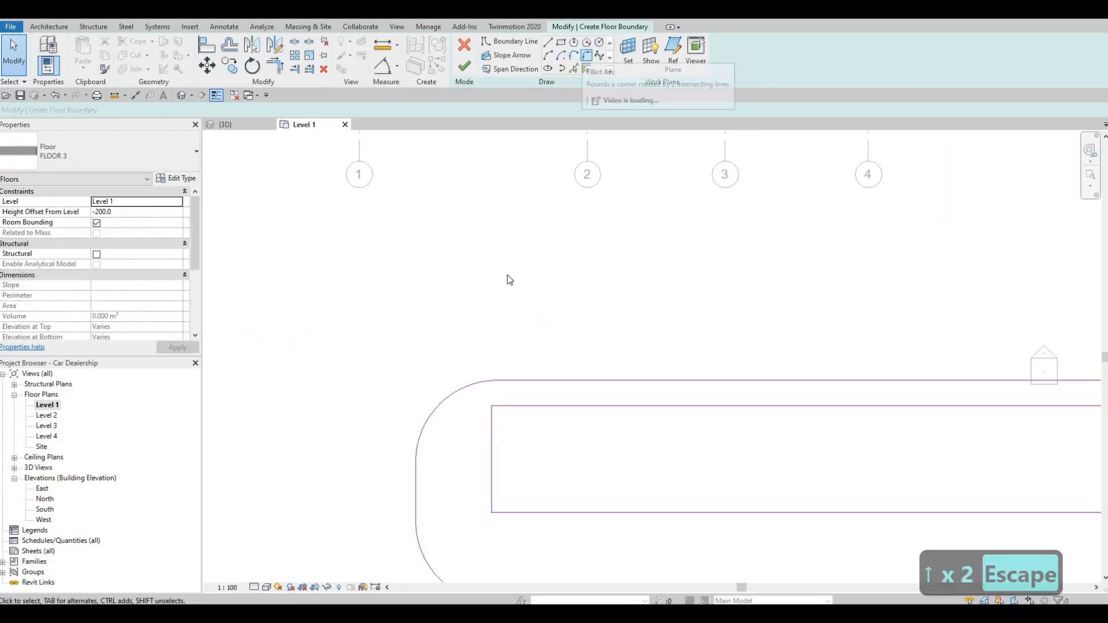
{"action": "left_click_drag", "start_coordinate": [492, 459], "coordinate": [449, 455]}
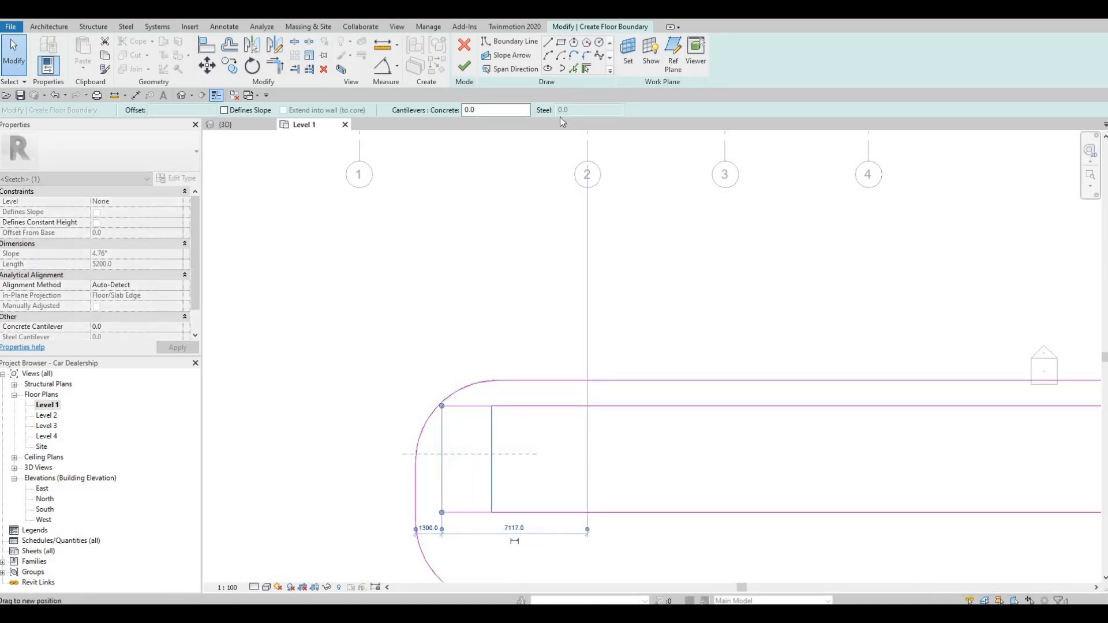
{"action": "key", "text": "Escape"}
Fillet both left corners of the lower strip opening, using a radius of about 1300 on the upper one
{"action": "left_click", "coordinate": [584, 57]}
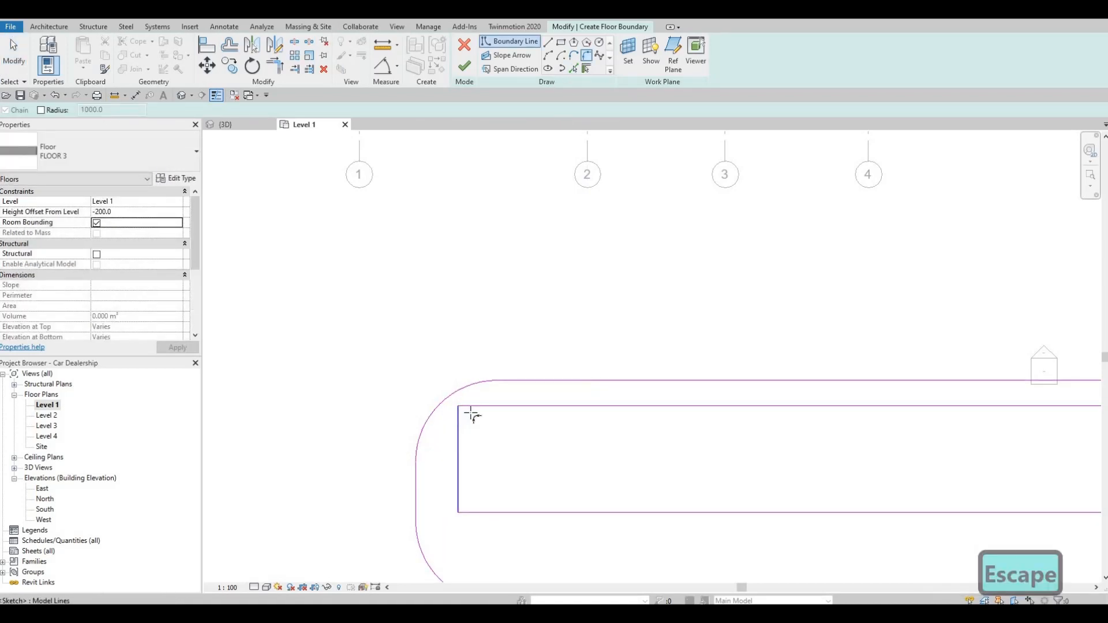
{"action": "left_click", "coordinate": [467, 408]}
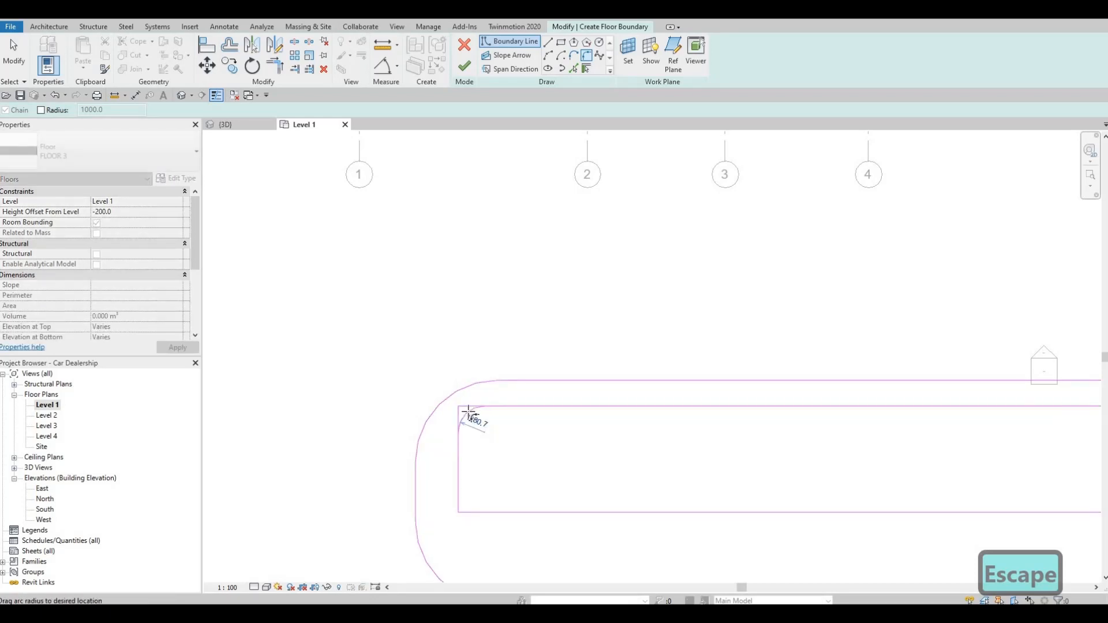
{"action": "left_click", "coordinate": [461, 455]}
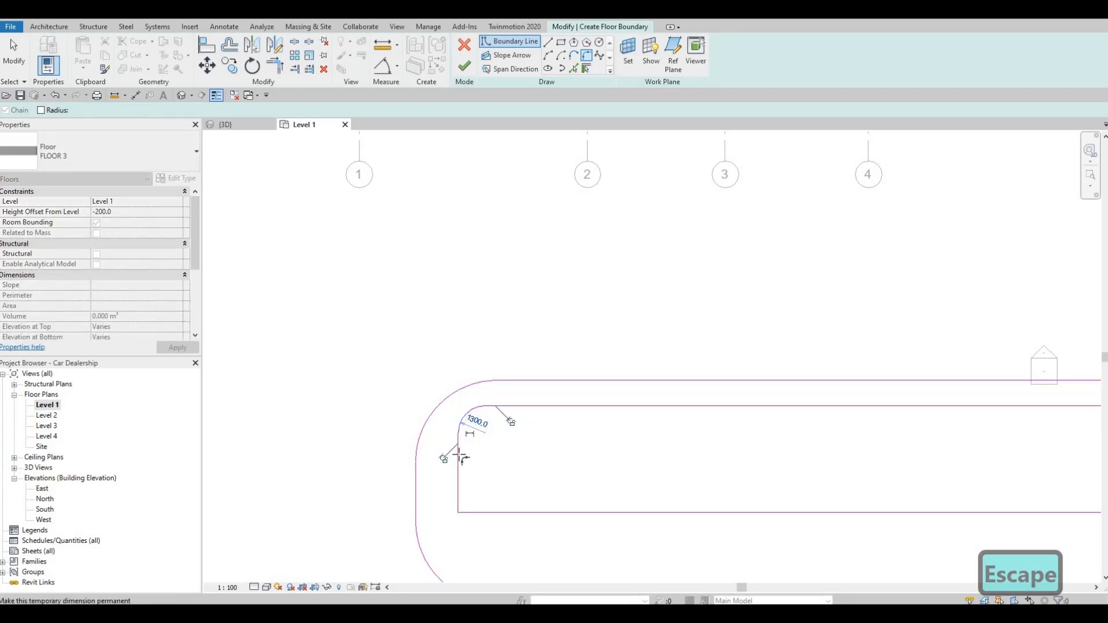
{"action": "left_click", "coordinate": [468, 512]}
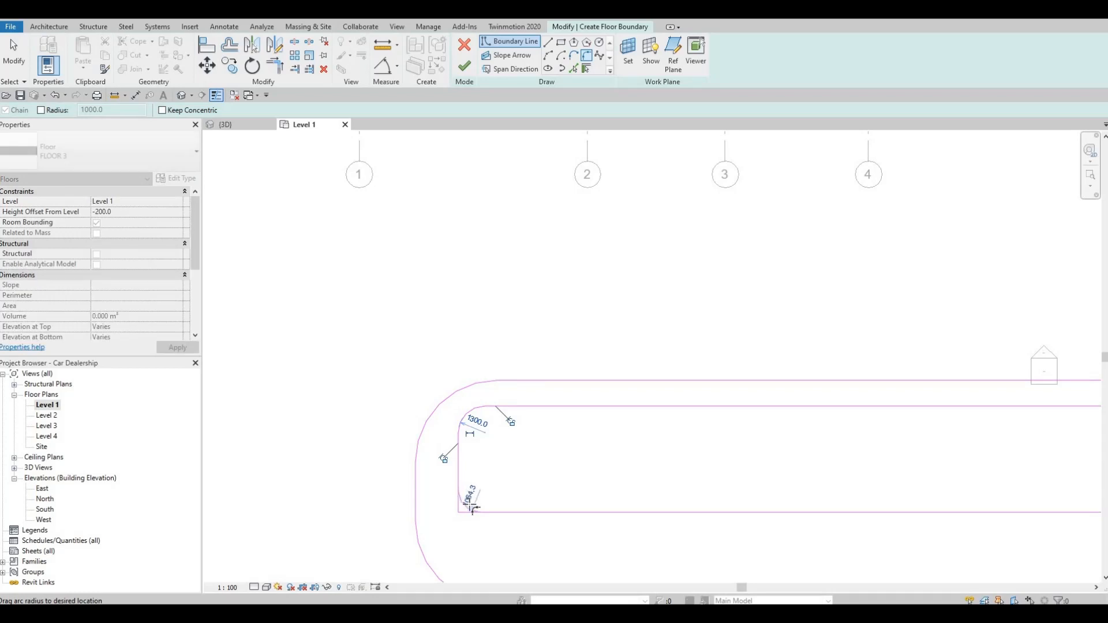
{"action": "left_click", "coordinate": [487, 491]}
{"action": "key", "text": "Escape"}
{"action": "key", "text": "Escape"}
Move the lower strip opening's rounded left end farther out toward the boundary's end and finish the floor sketch
{"action": "left_click", "coordinate": [458, 456]}
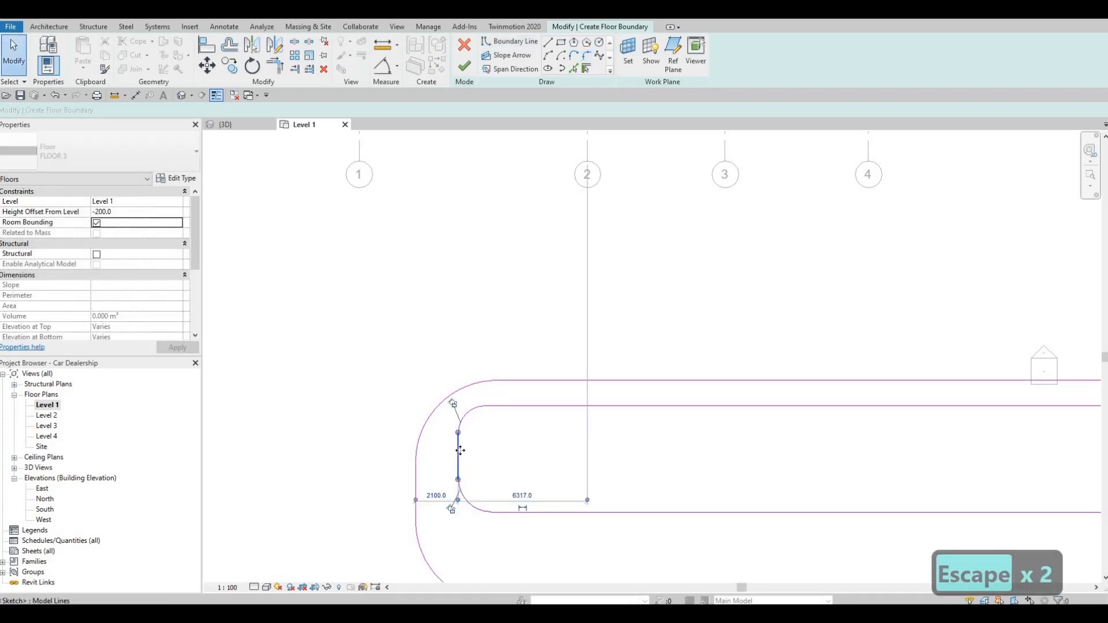
{"action": "scroll", "coordinate": [434, 454], "scroll_direction": "up", "scroll_amount": 1}
{"action": "scroll", "coordinate": [434, 454], "scroll_direction": "up", "scroll_amount": 1}
{"action": "left_click_drag", "start_coordinate": [434, 454], "coordinate": [438, 453]}
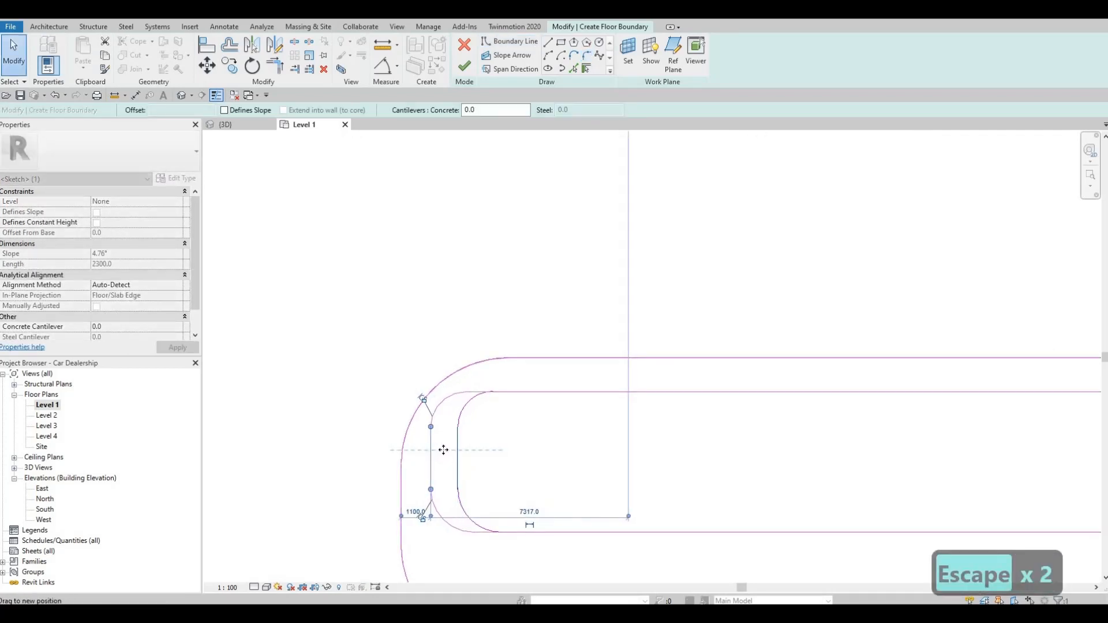
{"action": "key", "text": "Escape"}
{"action": "scroll", "coordinate": [475, 449], "scroll_direction": "down", "scroll_amount": 5}
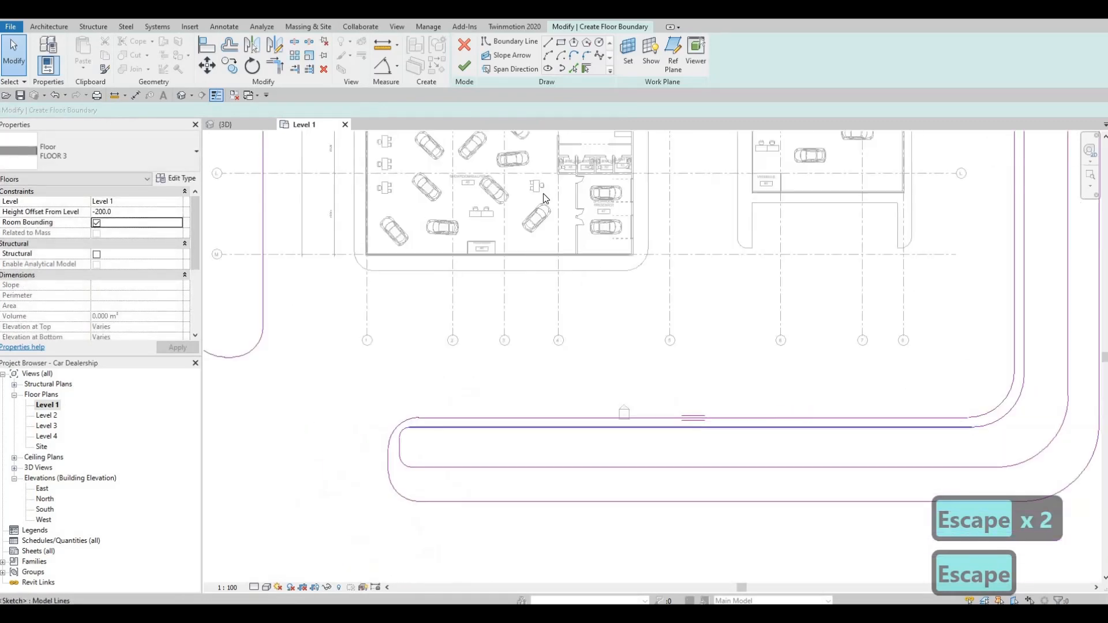
{"action": "left_click", "coordinate": [464, 65]}
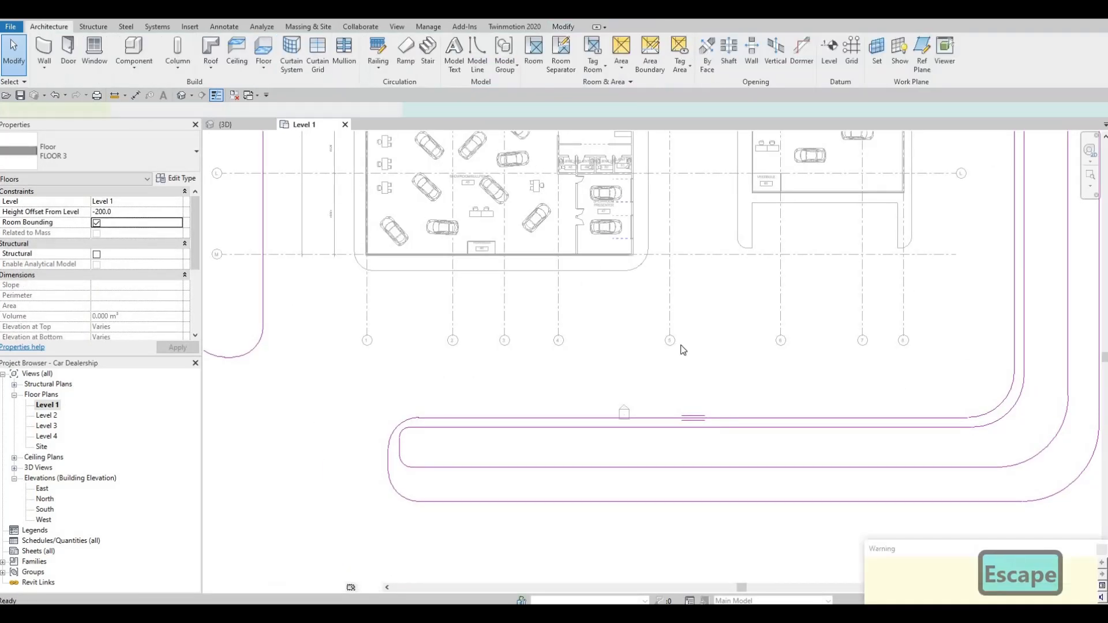
In the 3D view, set the height offset from Level 1 of the FLOOR 3 floor around the building to 0
{"action": "key", "text": "Escape"}
{"action": "key", "text": "Escape"}
{"action": "scroll", "coordinate": [668, 344], "scroll_direction": "down", "scroll_amount": 3}
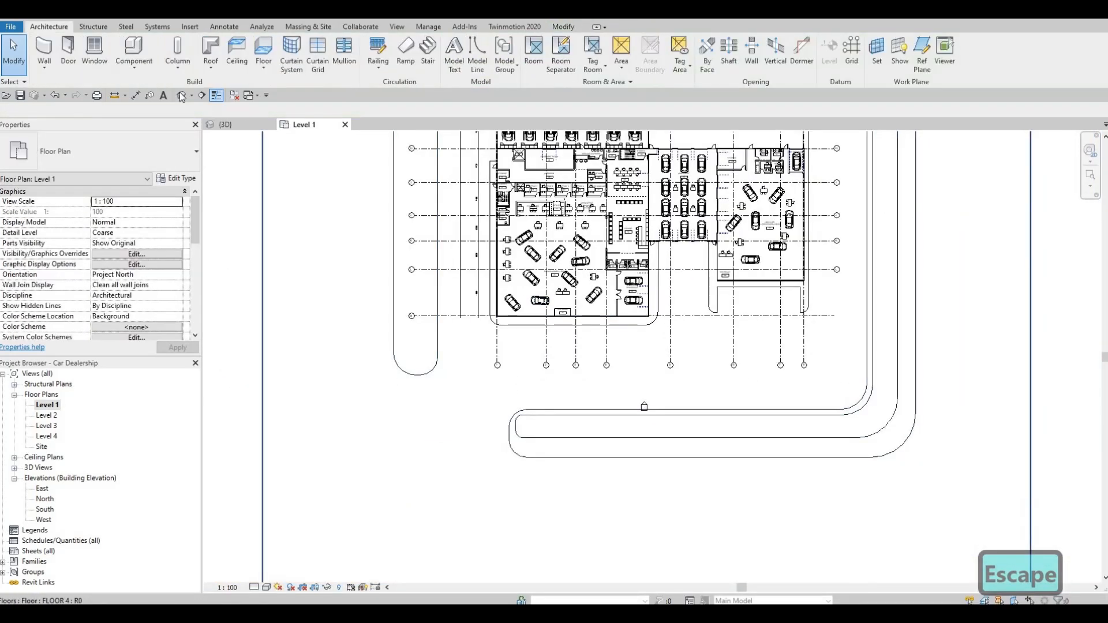
{"action": "left_click", "coordinate": [183, 96]}
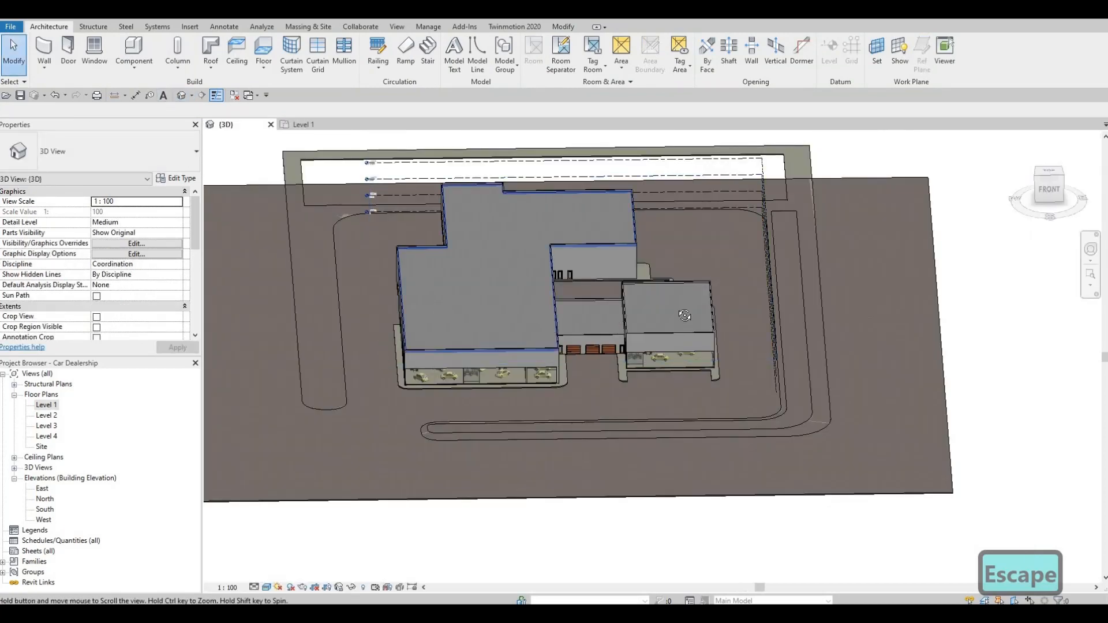
{"action": "middle_click_drag", "start_coordinate": [623, 337], "coordinate": [386, 391], "text": "shift"}
{"action": "left_click", "coordinate": [382, 395]}
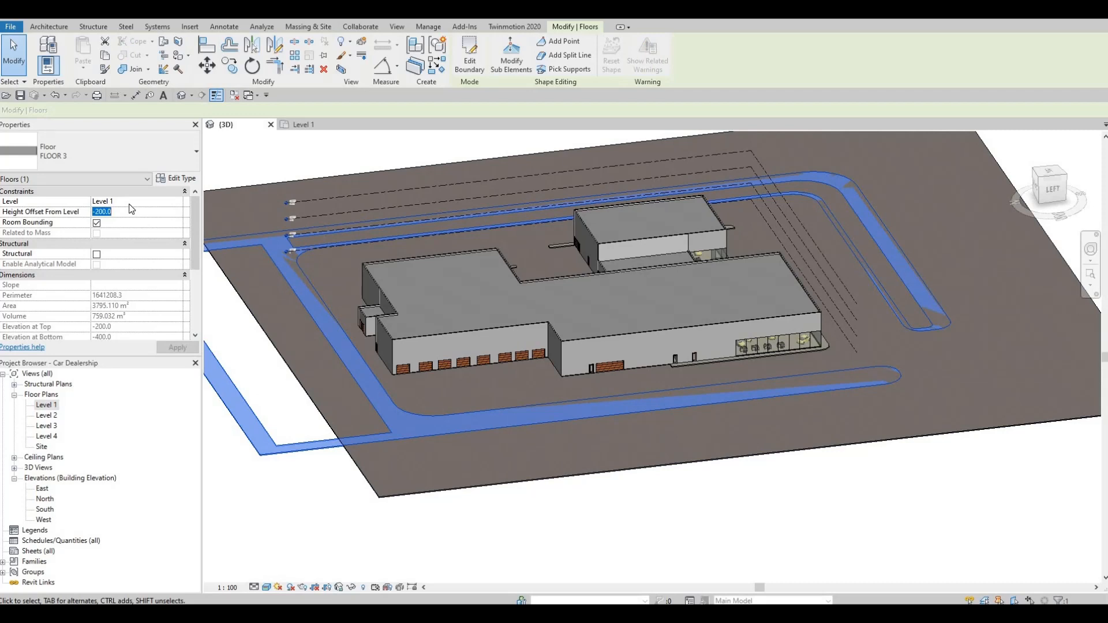
{"action": "left_click", "coordinate": [131, 209]}
{"action": "type", "text": "0"}
{"action": "key", "text": "Return"}
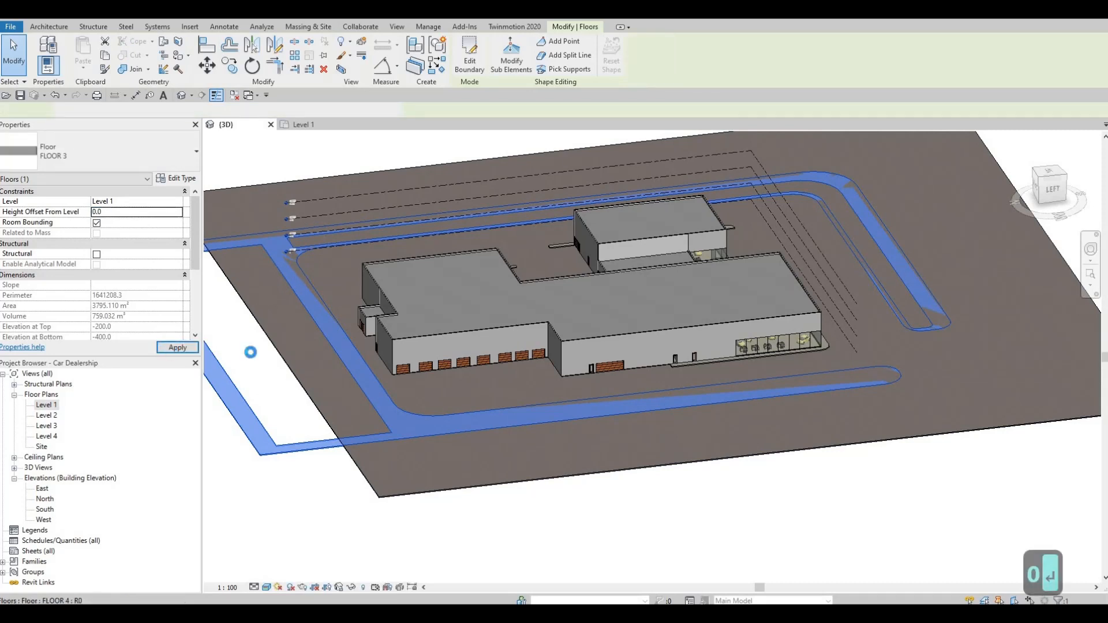
{"action": "key", "text": "Escape"}
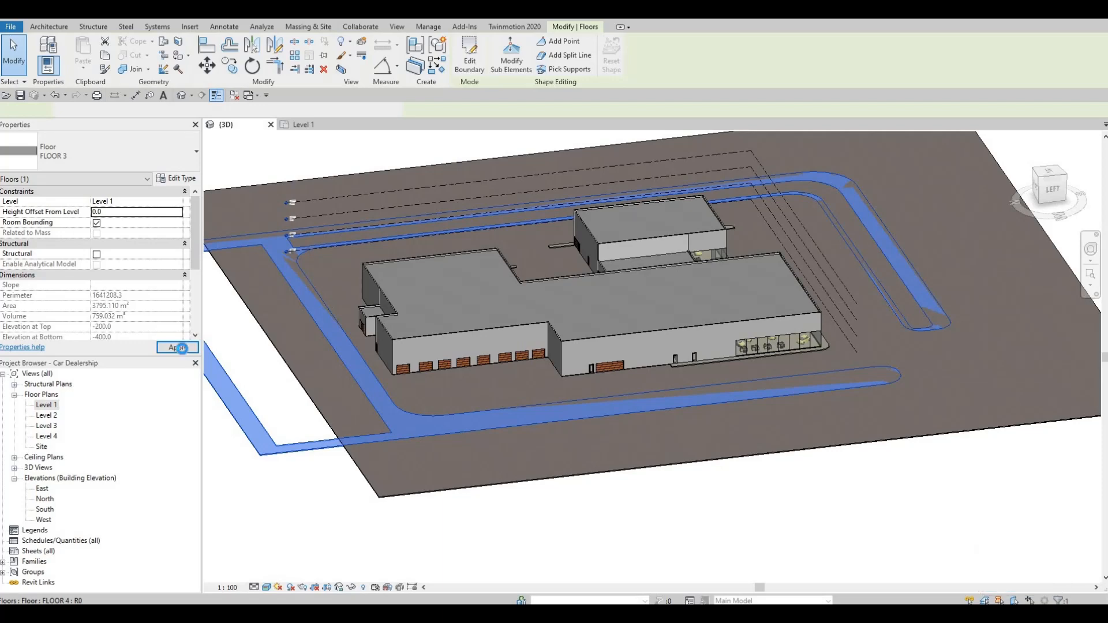
Extend the FLOOR 4 ground floor's edge outward past the rectangular loop of FLOOR 3 and finish the boundary edit
{"action": "middle_click_drag", "start_coordinate": [333, 379], "coordinate": [437, 376]}
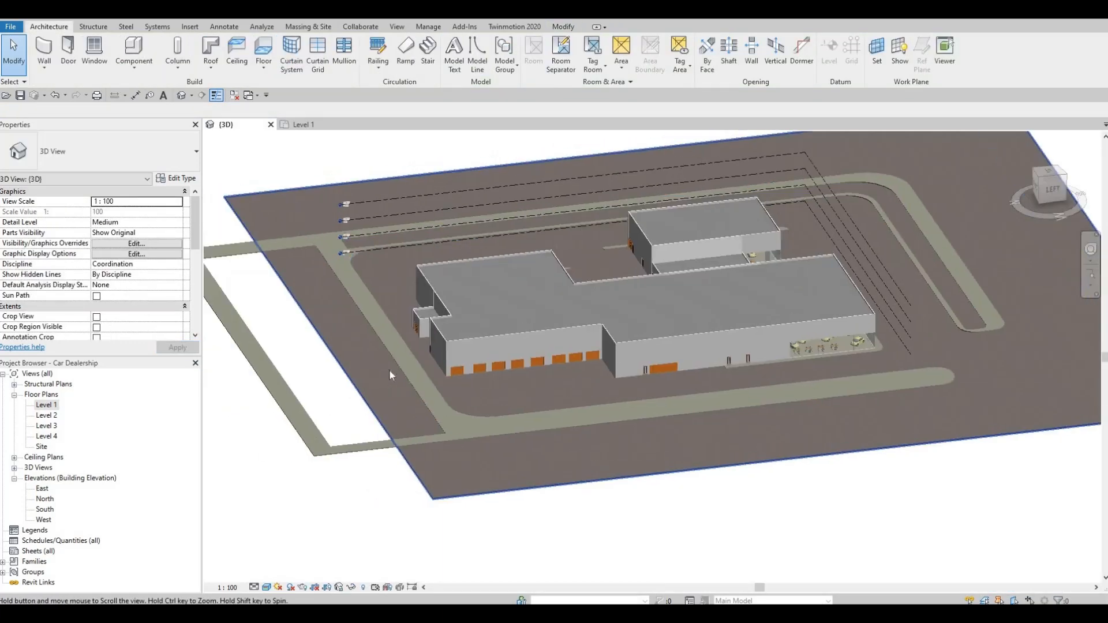
{"action": "key", "text": "Escape"}
{"action": "left_click", "coordinate": [469, 56]}
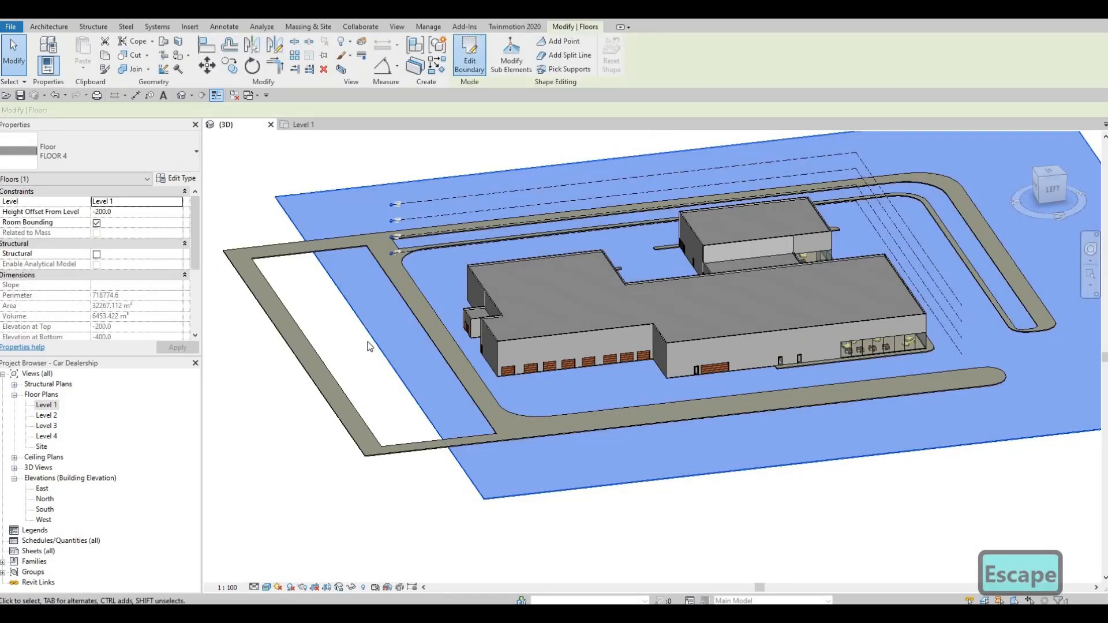
{"action": "left_click_drag", "start_coordinate": [366, 321], "coordinate": [270, 334]}
{"action": "left_click", "coordinate": [465, 66]}
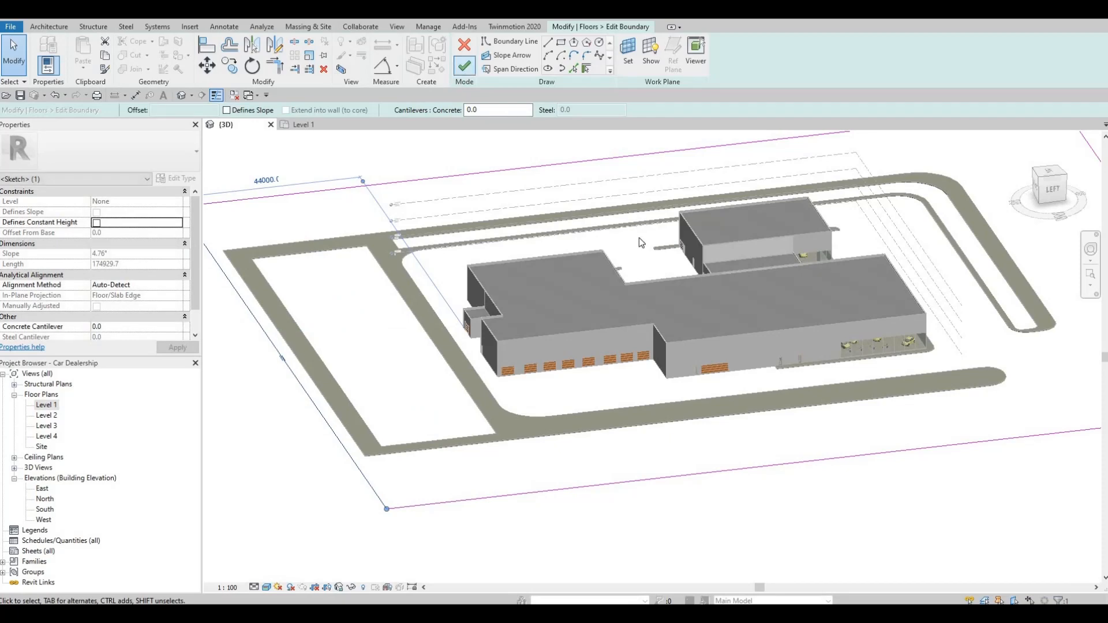
{"action": "key", "text": "Escape"}
{"action": "middle_click_drag", "start_coordinate": [455, 370], "coordinate": [779, 427], "text": "shift"}
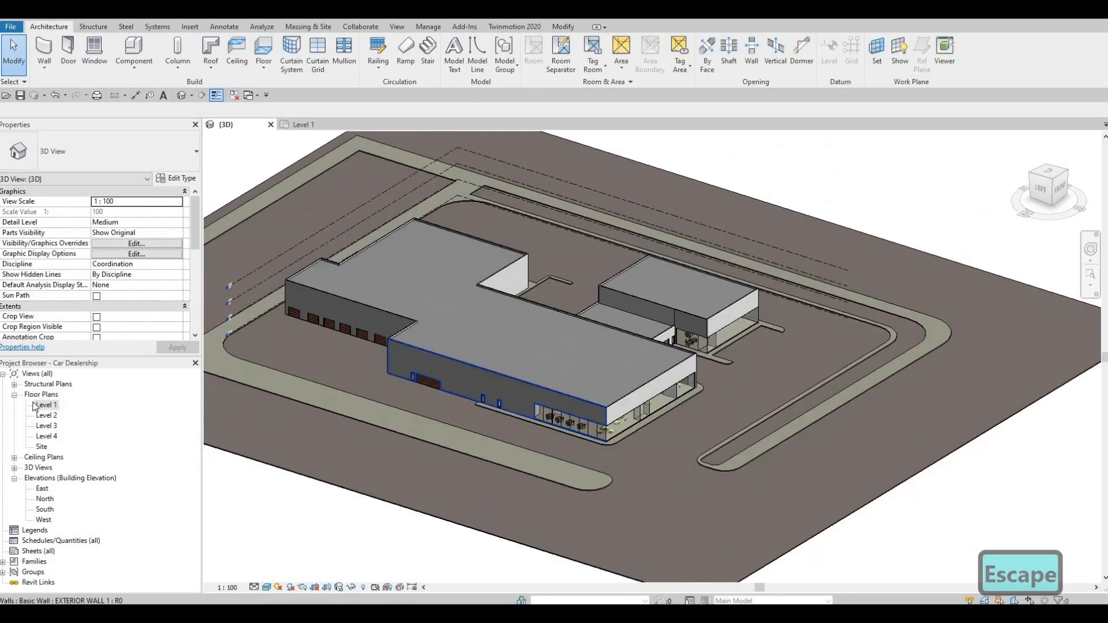
Start a new floor in the Level 1 plan and duplicate the FLOOR 3 type as FLOOR 5
{"action": "double_click", "coordinate": [46, 405]}
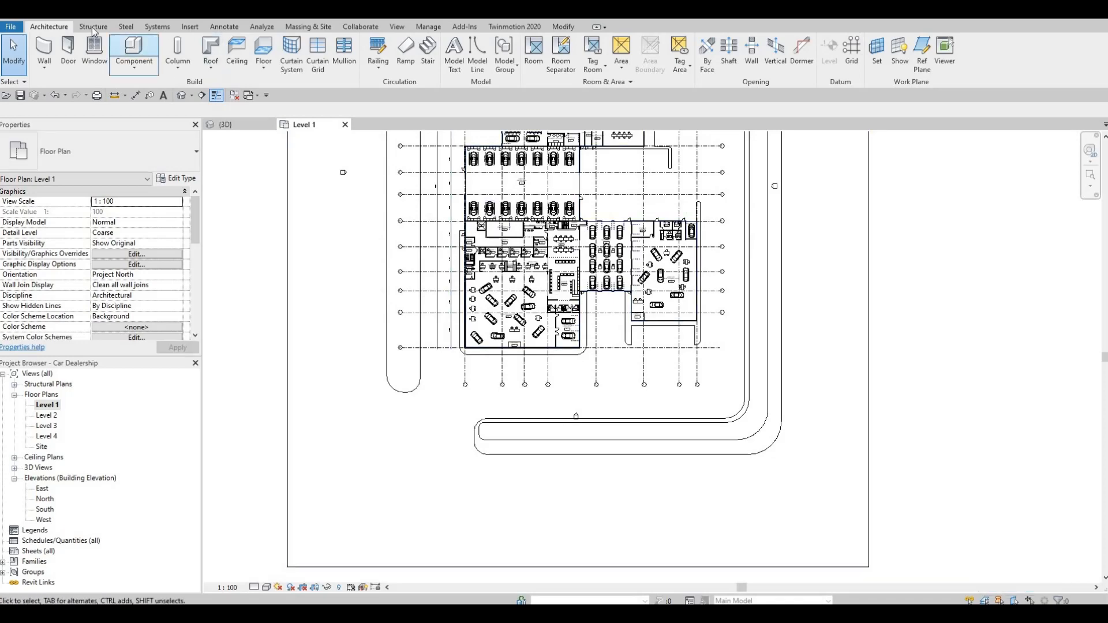
{"action": "scroll", "coordinate": [63, 32], "scroll_direction": "down", "scroll_amount": 1}
{"action": "scroll", "coordinate": [219, 49], "scroll_direction": "up", "scroll_amount": 1}
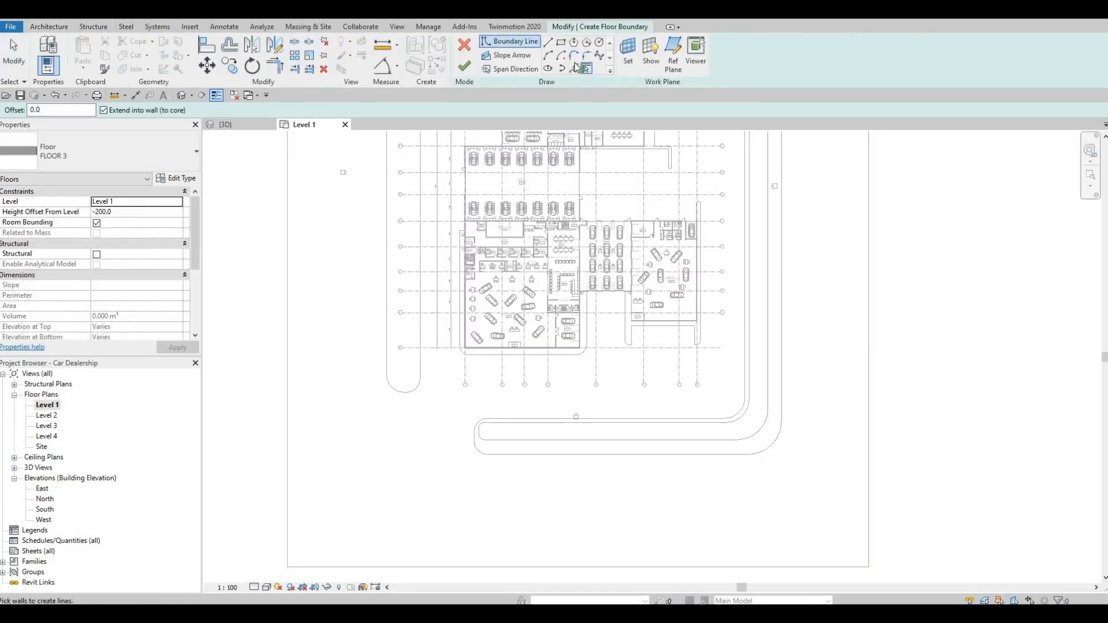
{"action": "left_click", "coordinate": [163, 177]}
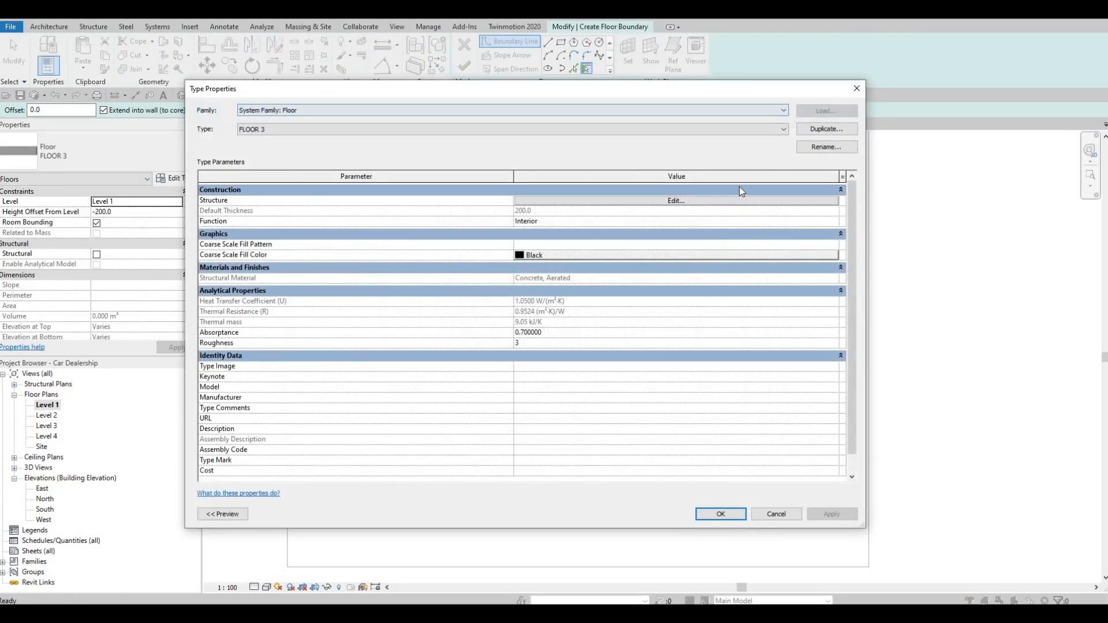
{"action": "left_click", "coordinate": [826, 129]}
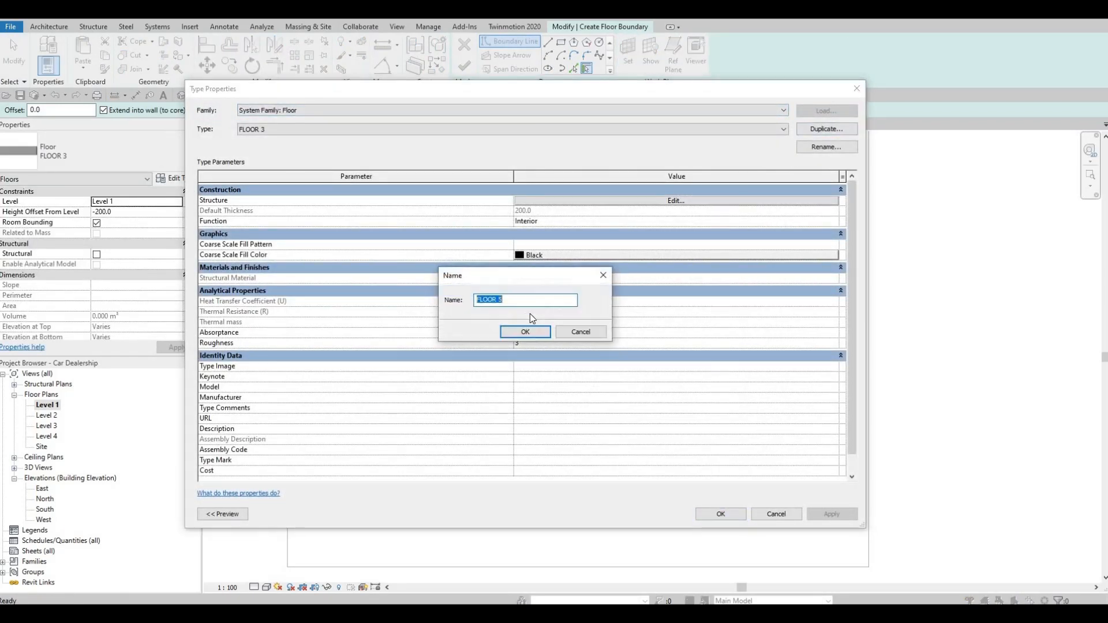
{"action": "left_click", "coordinate": [525, 332]}
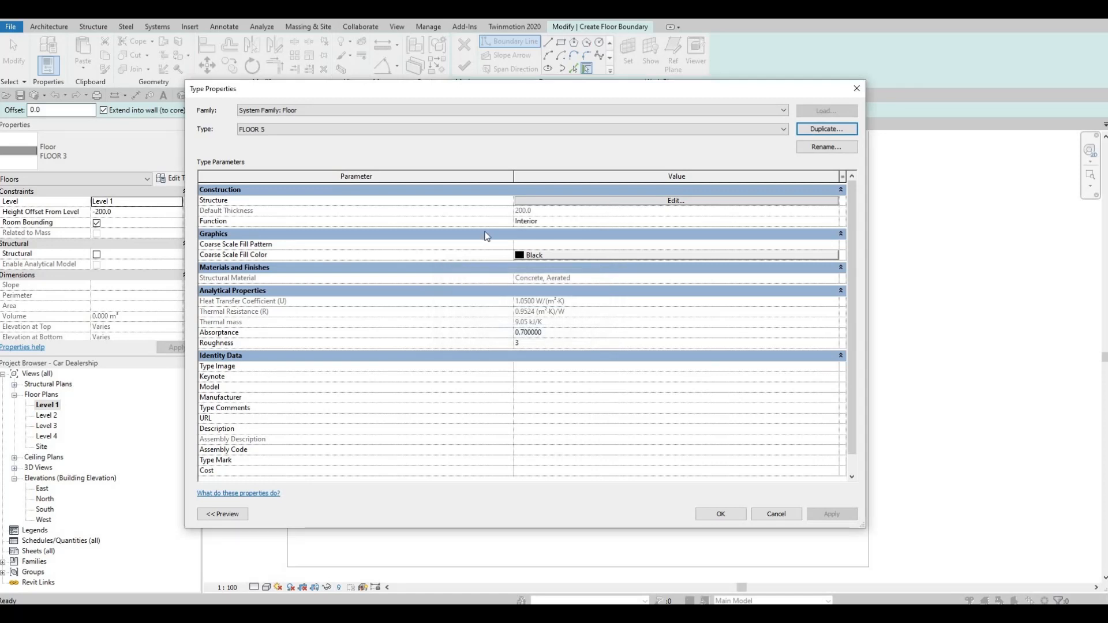
Assign the Grass material to the structural layer of FLOOR 5 and accept the type settings
{"action": "left_click", "coordinate": [606, 202]}
{"action": "left_click", "coordinate": [483, 200]}
{"action": "left_click", "coordinate": [482, 199]}
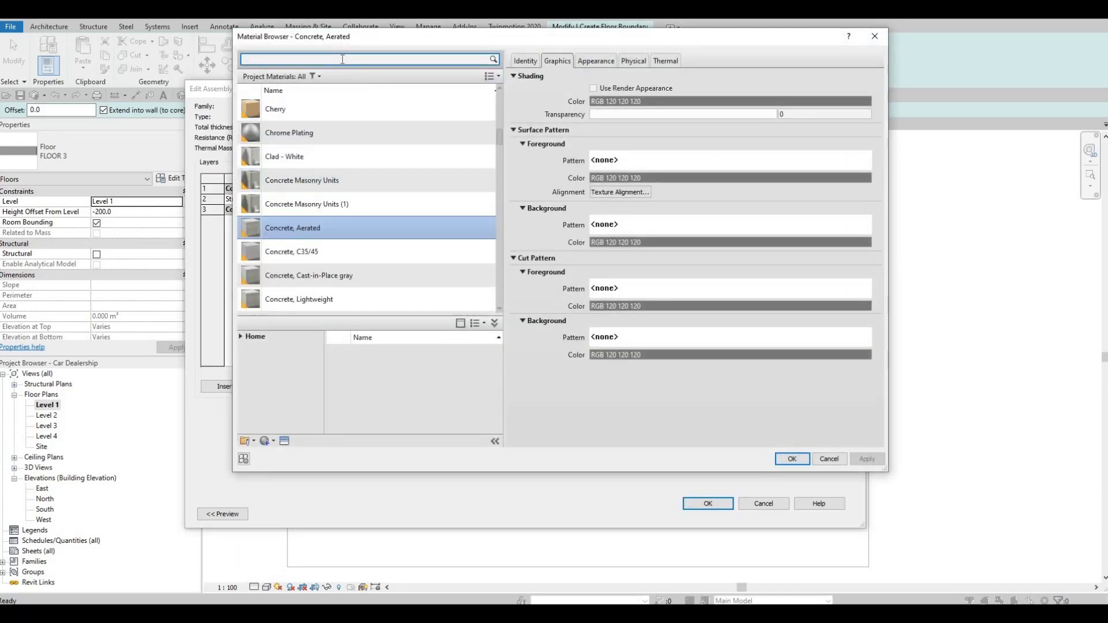
{"action": "left_click", "coordinate": [342, 59]}
{"action": "type", "text": "GRASS"}
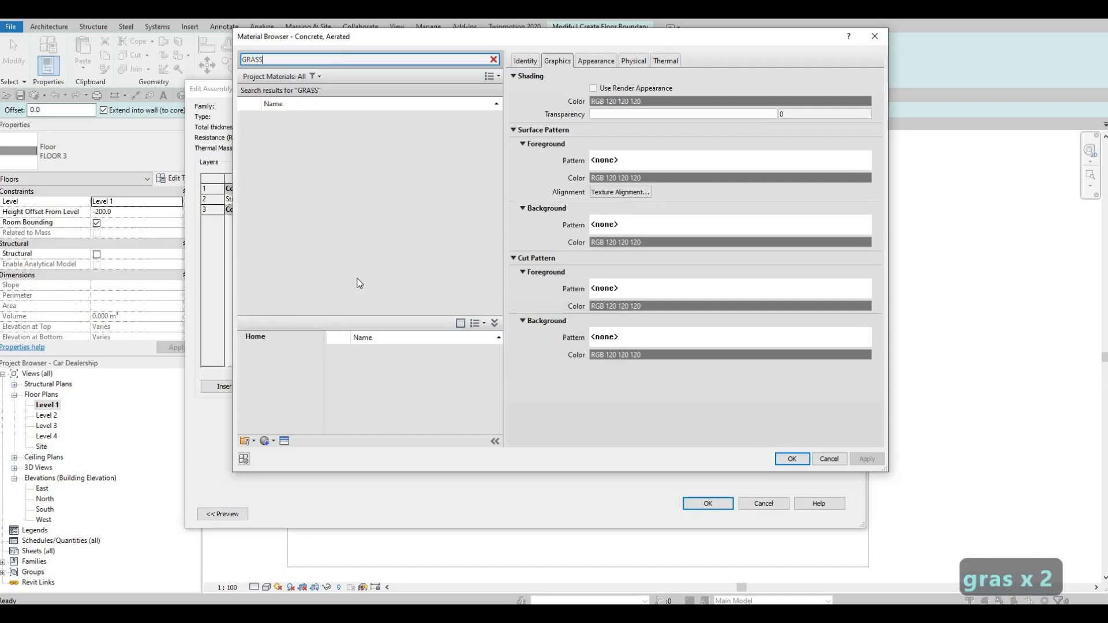
{"action": "mouse_move", "coordinate": [488, 357]}
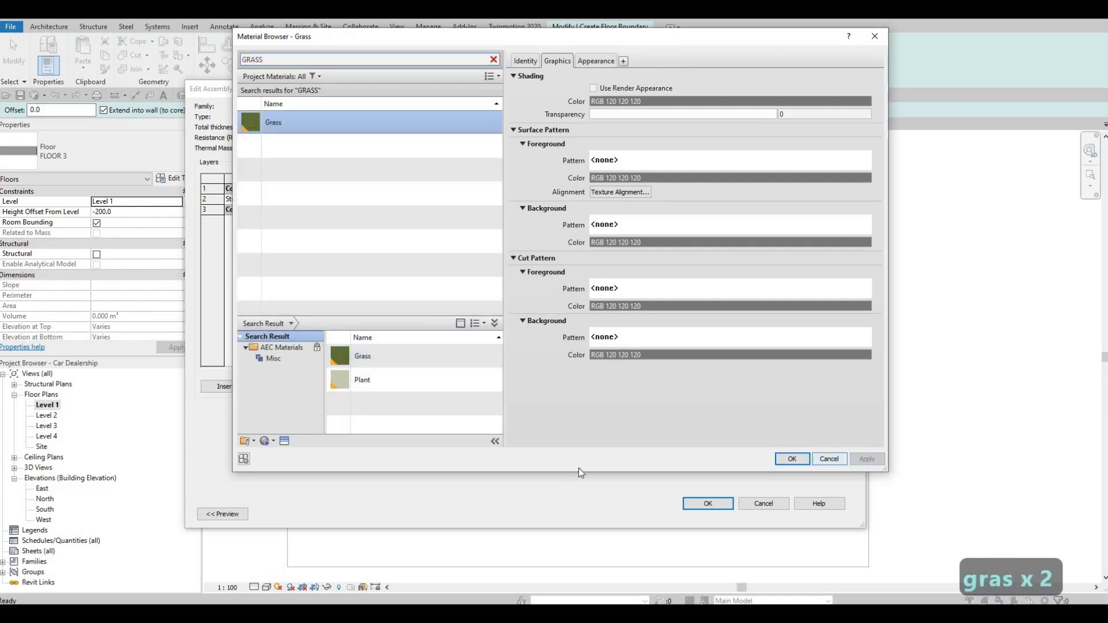
{"action": "key", "text": "Return"}
{"action": "left_click", "coordinate": [693, 504]}
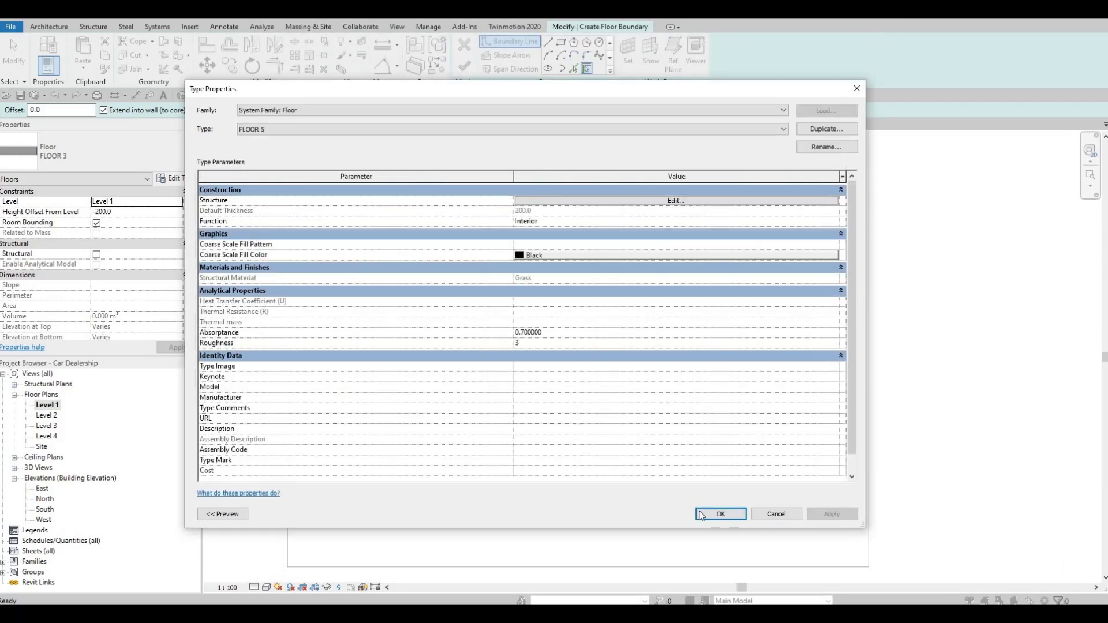
{"action": "key", "text": "Return"}
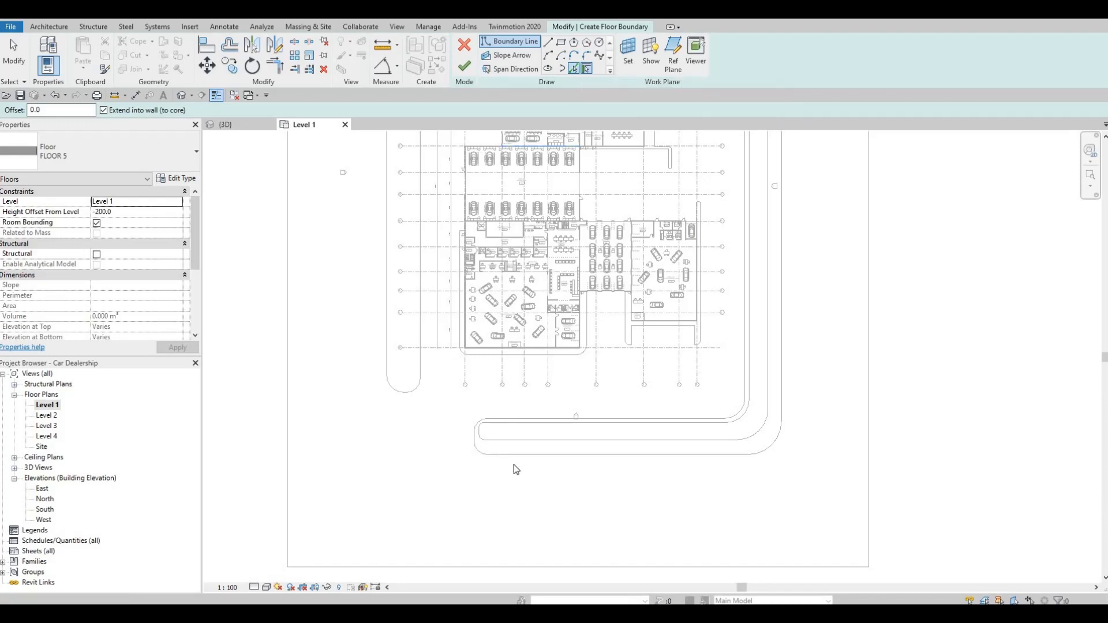
Create boundary lines from the lower strip opening's two long edges and its rounded left end by picking the existing edges
{"action": "scroll", "coordinate": [507, 445], "scroll_direction": "up", "scroll_amount": 1}
{"action": "scroll", "coordinate": [503, 449], "scroll_direction": "up", "scroll_amount": 2}
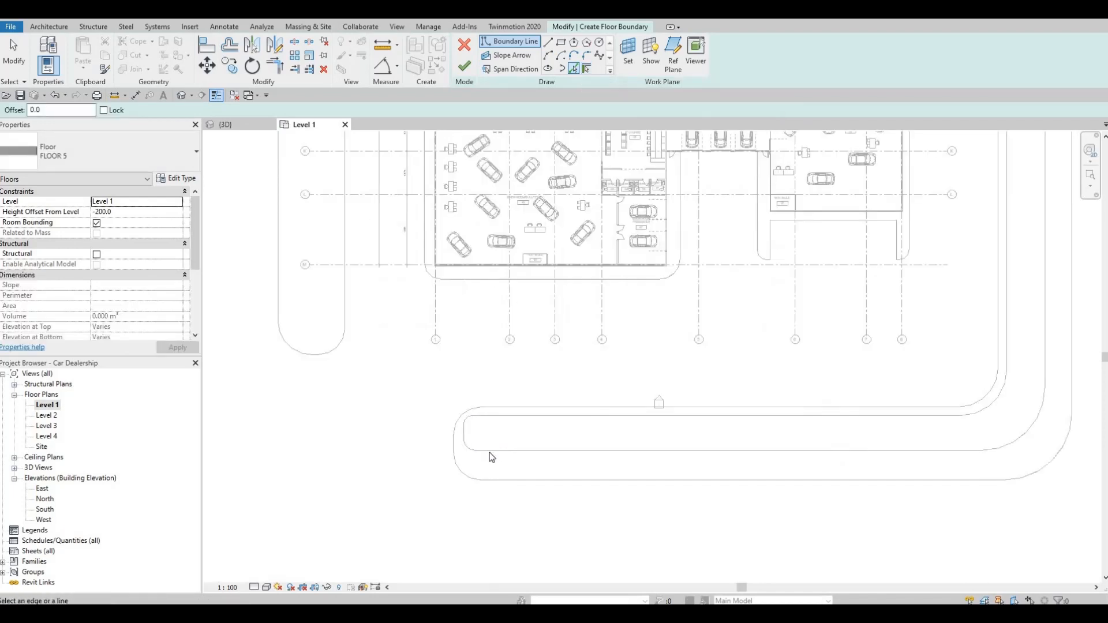
{"action": "left_click", "coordinate": [478, 455]}
{"action": "scroll", "coordinate": [473, 452], "scroll_direction": "up", "scroll_amount": 2}
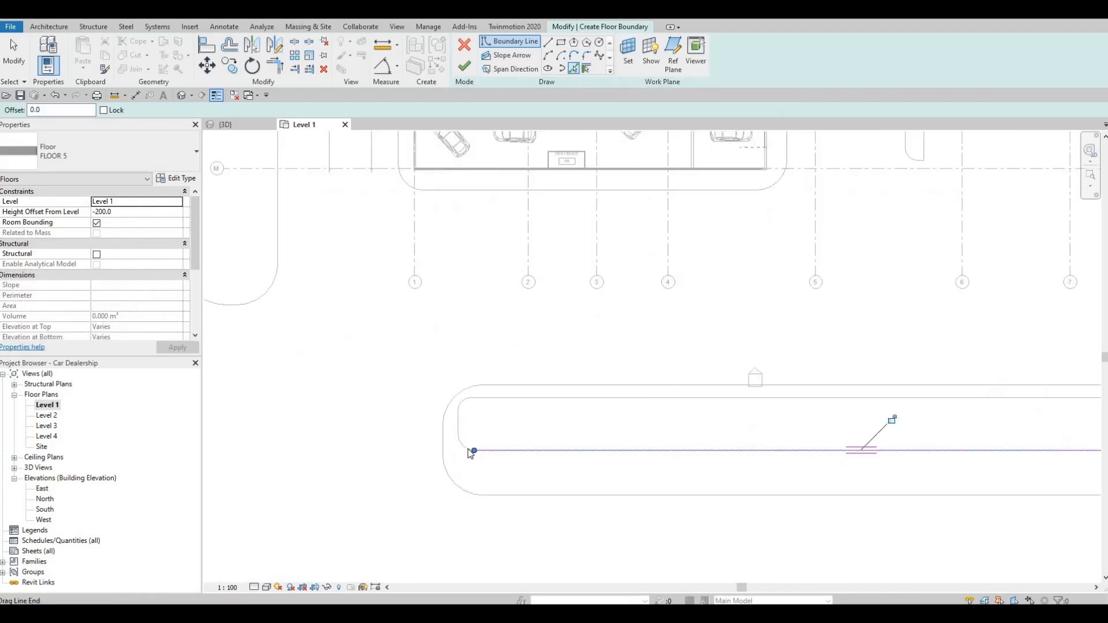
{"action": "left_click", "coordinate": [459, 411]}
{"action": "left_click", "coordinate": [462, 393]}
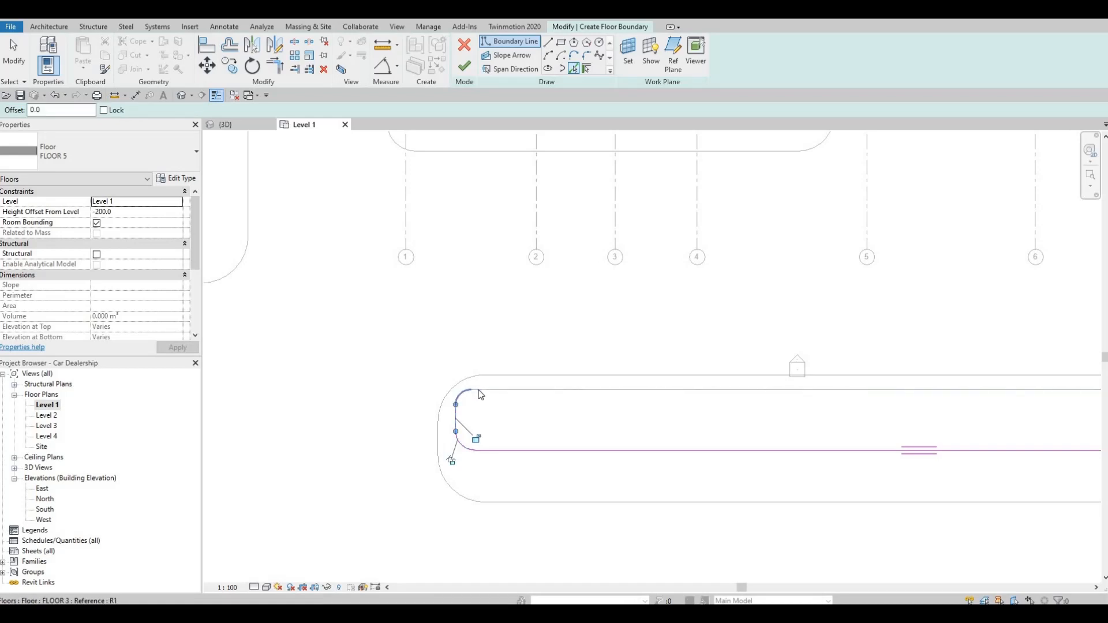
{"action": "left_click", "coordinate": [799, 388]}
Continue the picked boundary around the strip opening's rounded lower-right corner and along its long vertical edges
{"action": "scroll", "coordinate": [599, 381], "scroll_direction": "down", "scroll_amount": 3}
{"action": "middle_click_drag", "start_coordinate": [980, 433], "coordinate": [487, 427]}
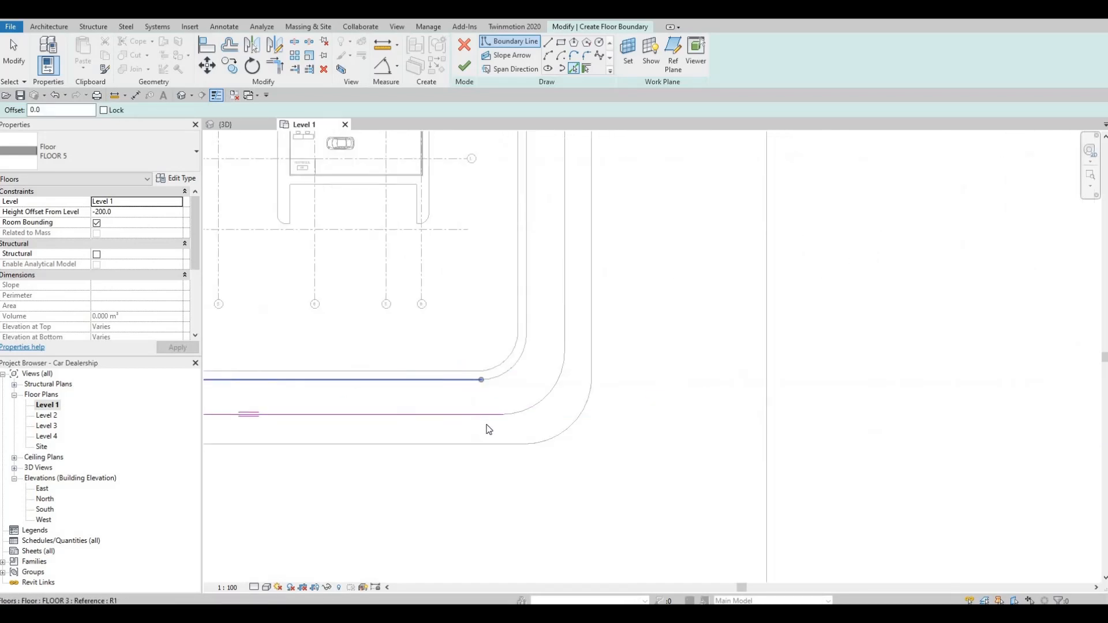
{"action": "scroll", "coordinate": [595, 372], "scroll_direction": "up", "scroll_amount": 3}
{"action": "left_click", "coordinate": [507, 413]}
{"action": "left_click", "coordinate": [454, 356]}
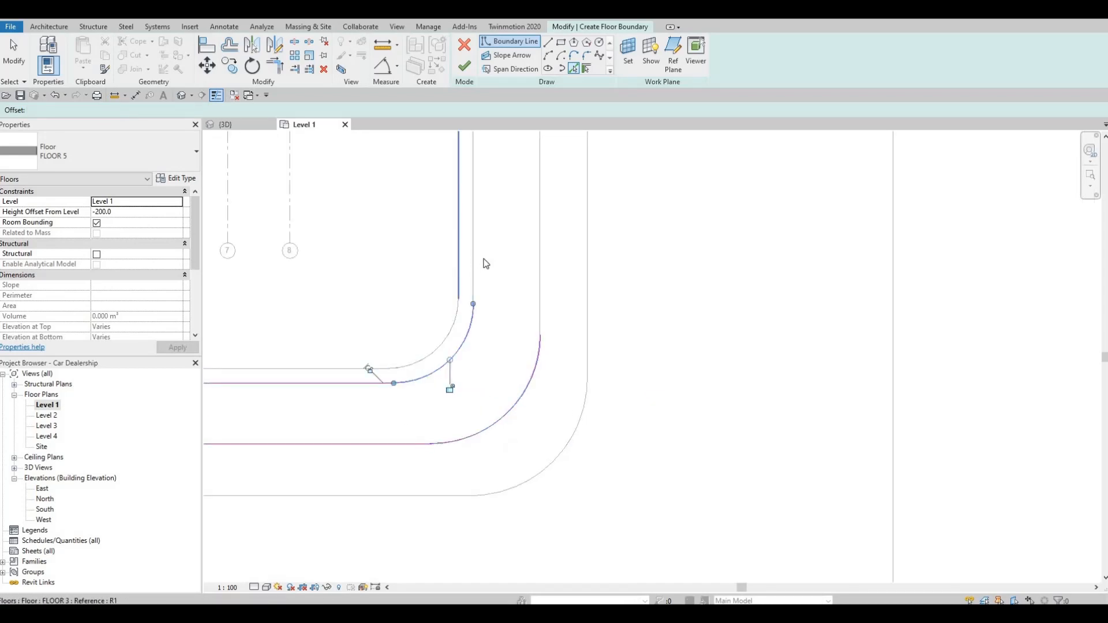
{"action": "left_click", "coordinate": [539, 271]}
Close the grass boundary along the short upper end of the right strip opening and finish the floor sketch
{"action": "scroll", "coordinate": [534, 247], "scroll_direction": "down", "scroll_amount": 2}
{"action": "middle_click_drag", "start_coordinate": [534, 247], "coordinate": [524, 461]}
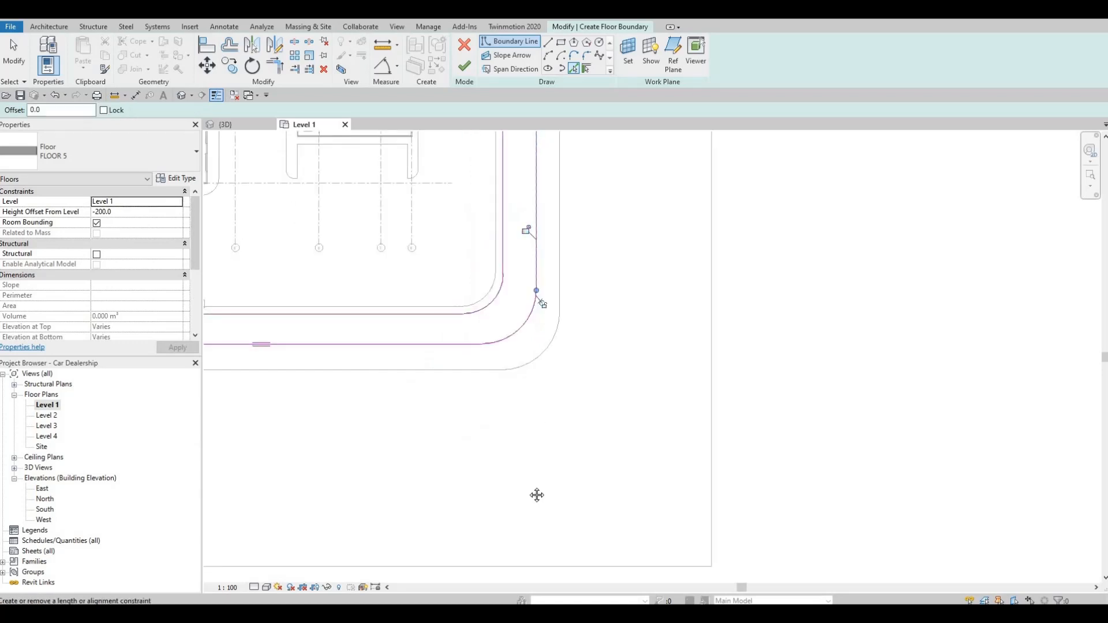
{"action": "middle_click_drag", "start_coordinate": [542, 299], "coordinate": [542, 554]}
{"action": "scroll", "coordinate": [543, 554], "scroll_direction": "down", "scroll_amount": 2}
{"action": "scroll", "coordinate": [525, 260], "scroll_direction": "up", "scroll_amount": 2}
{"action": "left_click", "coordinate": [517, 247]}
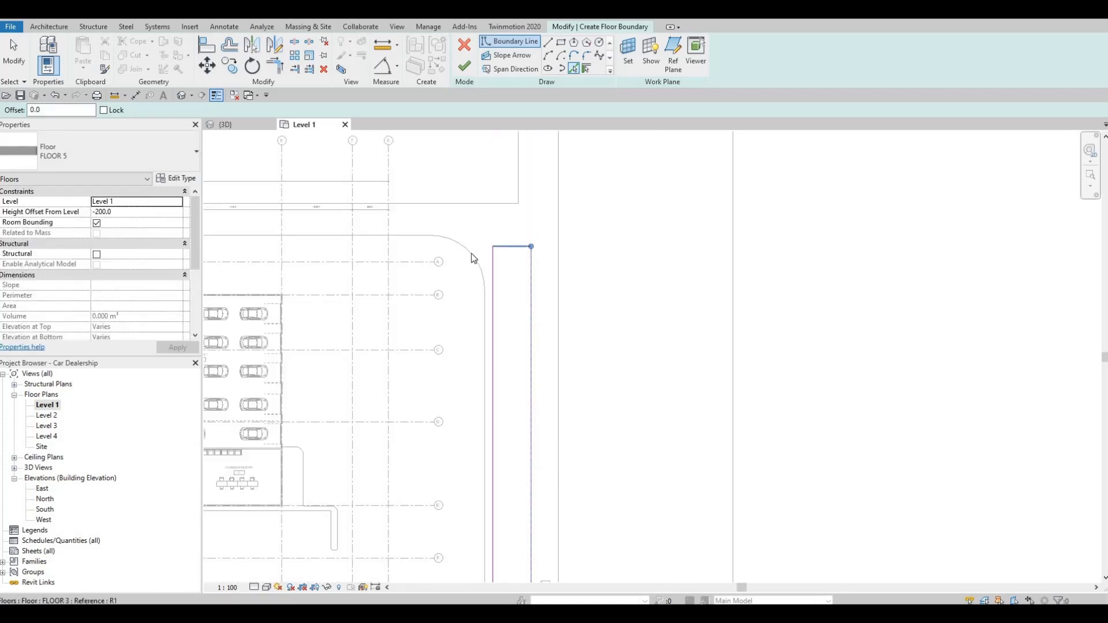
{"action": "scroll", "coordinate": [621, 333], "scroll_direction": "down", "scroll_amount": 4}
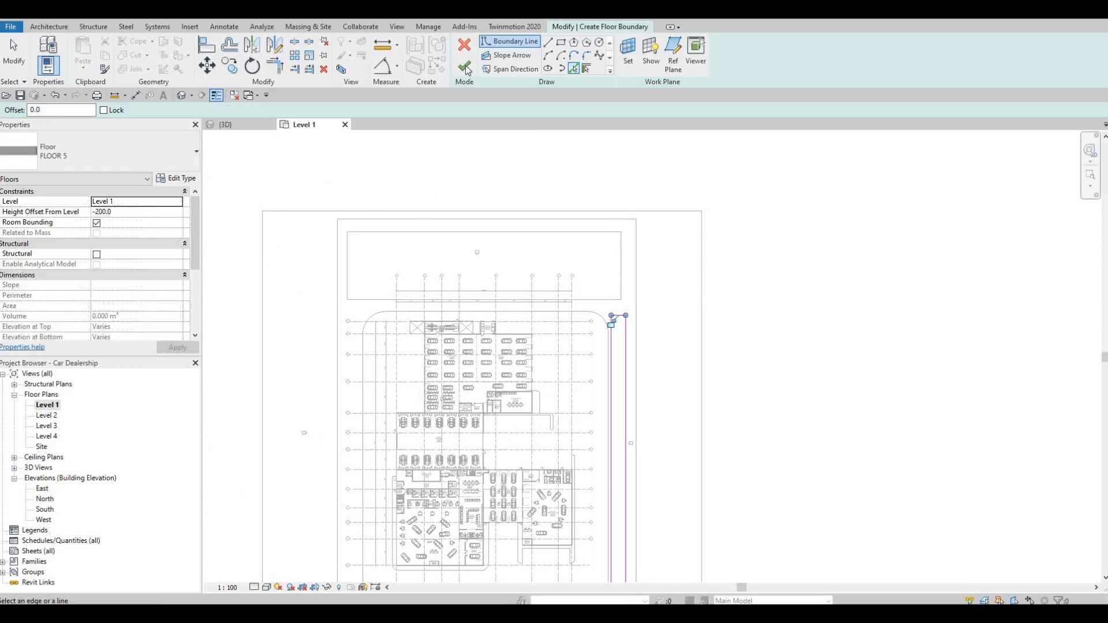
{"action": "left_click", "coordinate": [464, 66]}
{"action": "key", "text": "Escape"}
{"action": "key", "text": "Escape"}
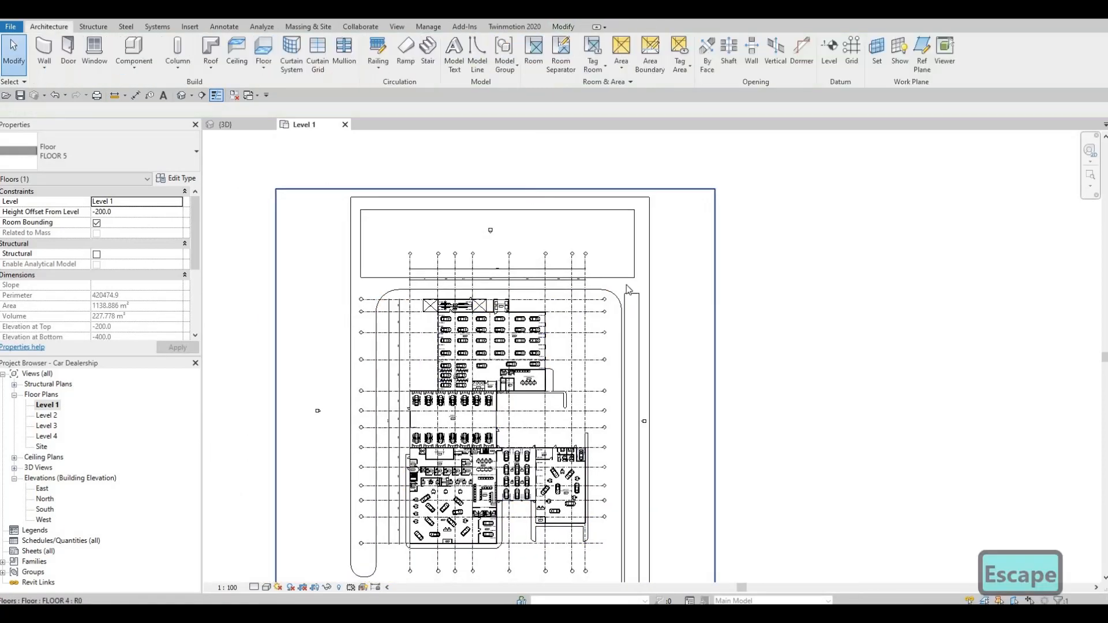
Set the height offset from Level 1 of the grass strip floor to 0
{"action": "key", "text": "Escape"}
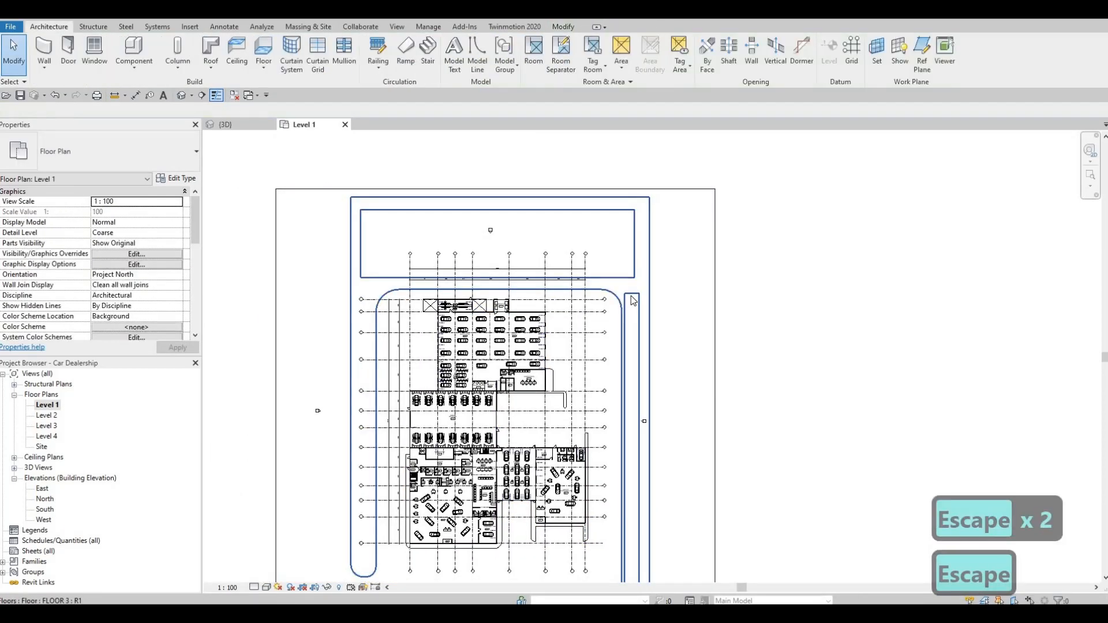
{"action": "key", "text": "Tab"}
{"action": "left_click", "coordinate": [633, 300]}
{"action": "left_click", "coordinate": [128, 212]}
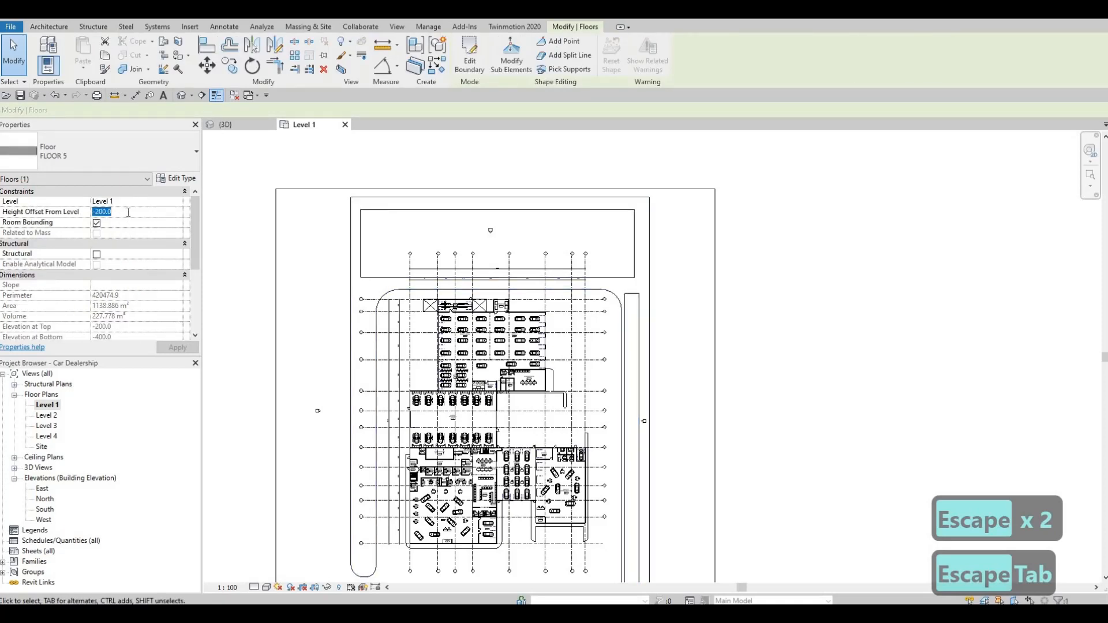
{"action": "type", "text": "0"}
{"action": "key", "text": "Return"}
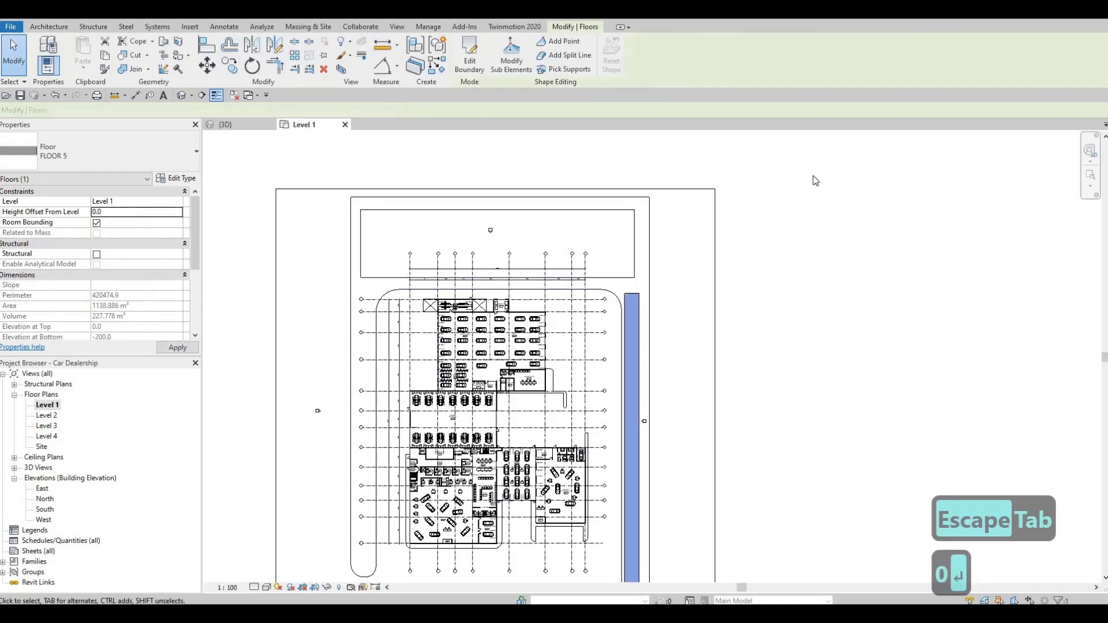
{"action": "middle_click_drag", "start_coordinate": [501, 168], "coordinate": [537, 179]}
{"action": "key", "text": "Escape"}
Start another FLOOR 5 floor and draw its rectangular boundary corner to corner over the large rectangular opening above the building
{"action": "mouse_move", "coordinate": [523, 301]}
{"action": "middle_mouse_down"}
{"action": "mouse_move", "coordinate": [535, 243]}
{"action": "mouse_move", "coordinate": [523, 320]}
{"action": "middle_mouse_up"}
{"action": "scroll", "coordinate": [535, 243], "scroll_direction": "down", "scroll_amount": 1}
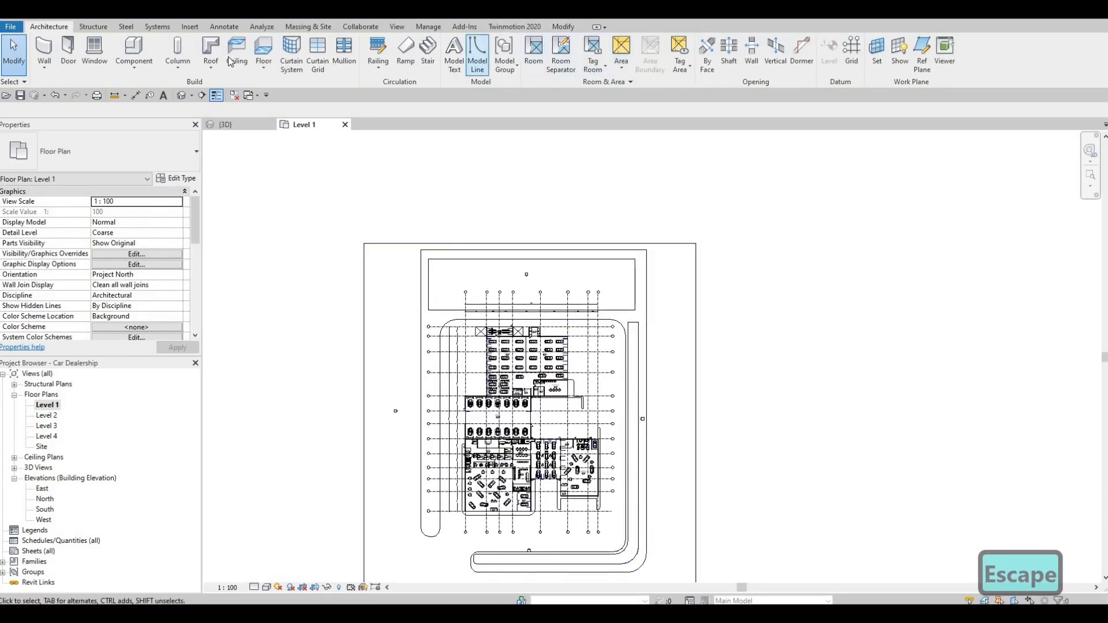
{"action": "left_click", "coordinate": [264, 49]}
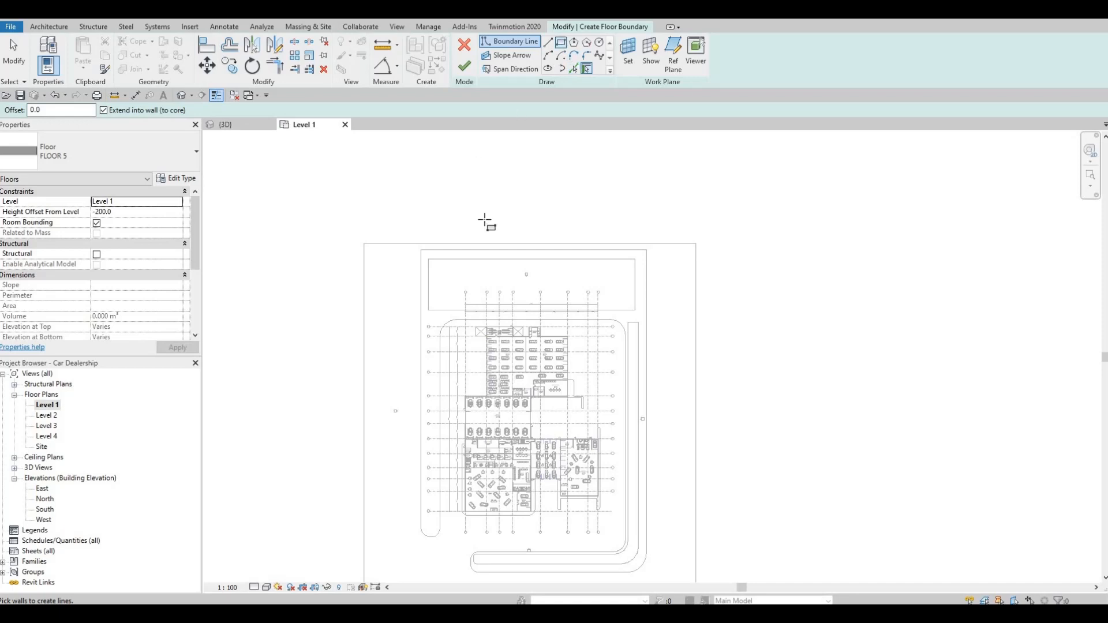
{"action": "key", "text": "l"}
{"action": "key", "text": "i"}
{"action": "scroll", "coordinate": [400, 272], "scroll_direction": "up", "scroll_amount": 3}
{"action": "left_click", "coordinate": [399, 276]}
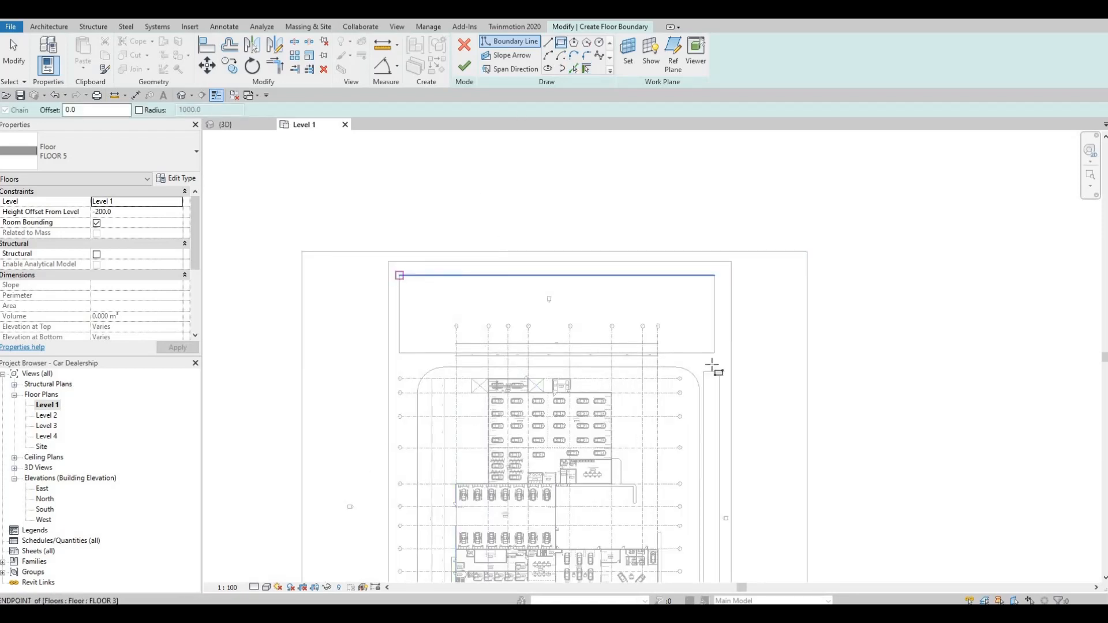
{"action": "left_click", "coordinate": [714, 353]}
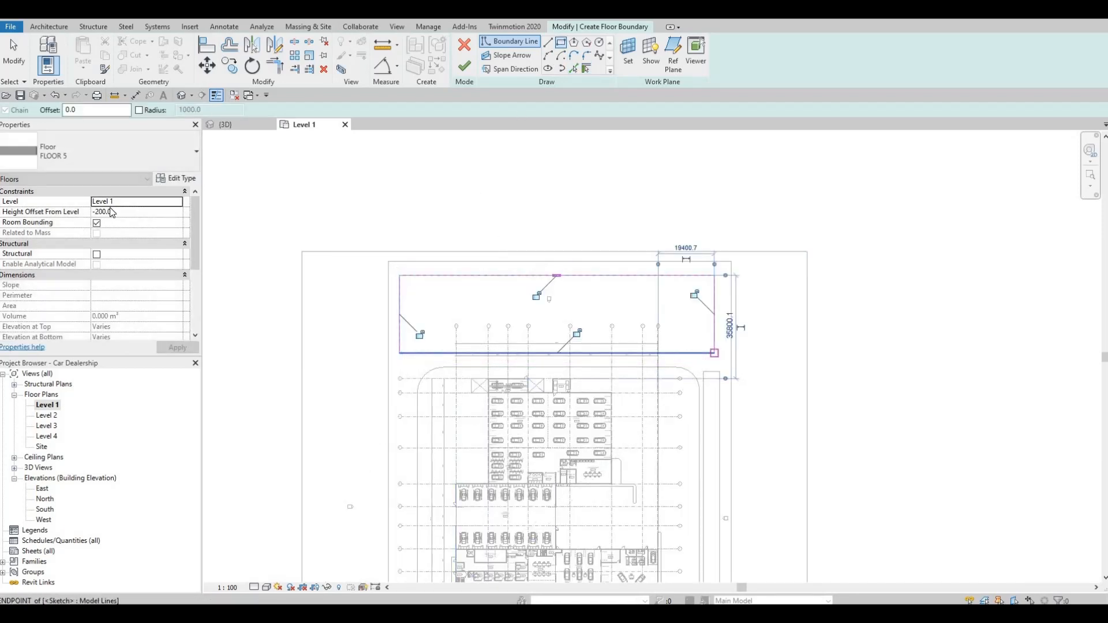
Set the rectangular FLOOR 5 floor's height offset from Level 1 to 0 and finish its sketch
{"action": "key", "text": "Escape"}
{"action": "type", "text": "0"}
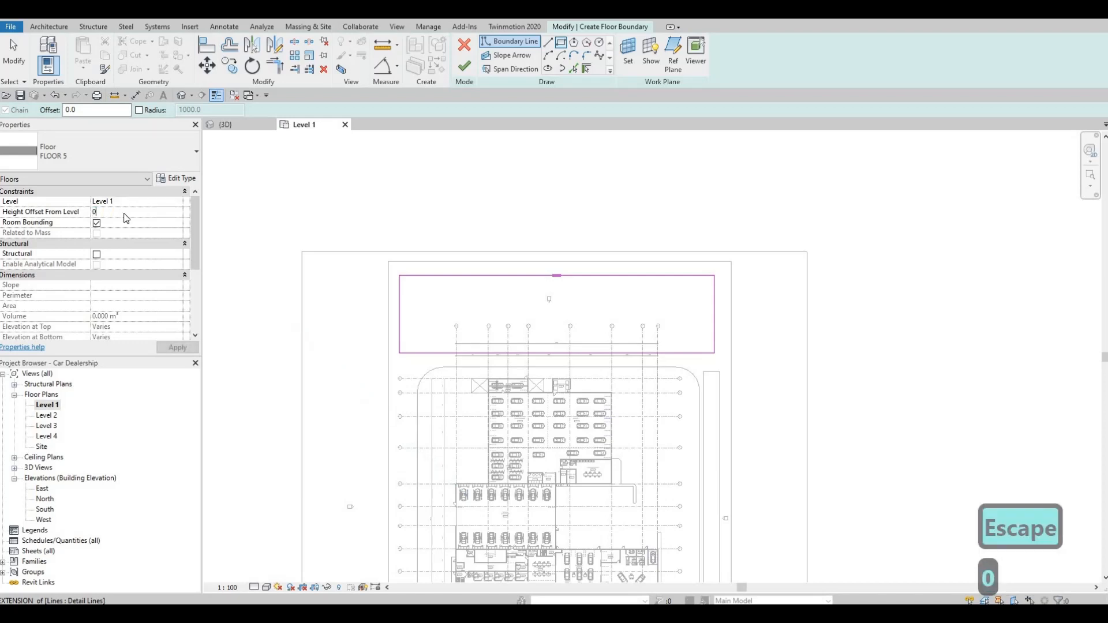
{"action": "key", "text": "Return"}
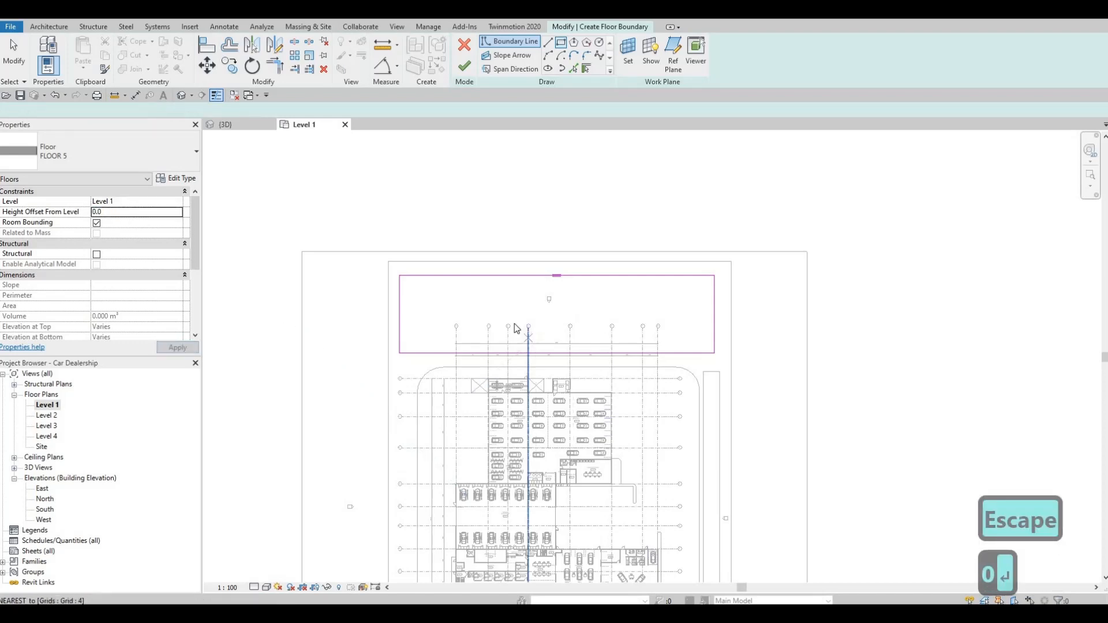
{"action": "middle_click_drag", "start_coordinate": [515, 324], "coordinate": [515, 313]}
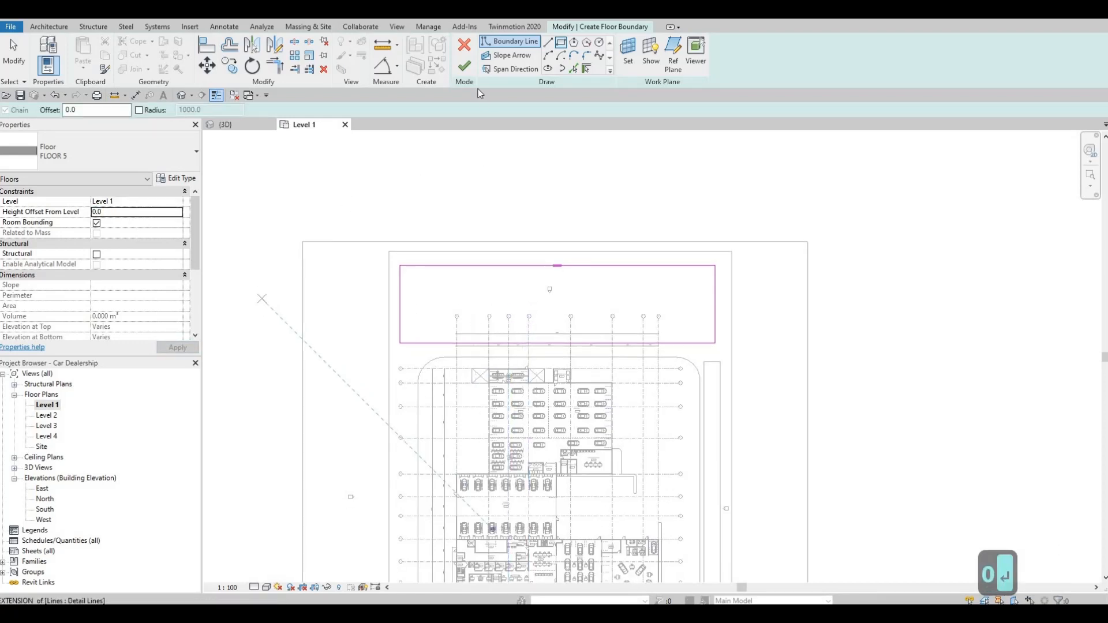
{"action": "left_click", "coordinate": [464, 65]}
{"action": "key", "text": "Escape"}
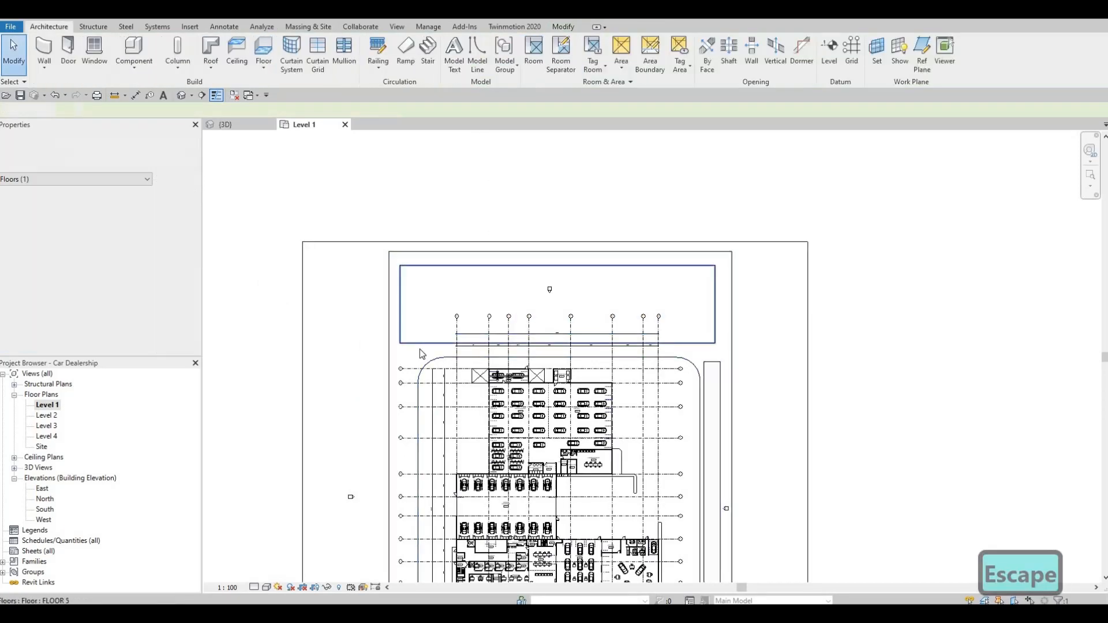
{"action": "key", "text": "Escape"}
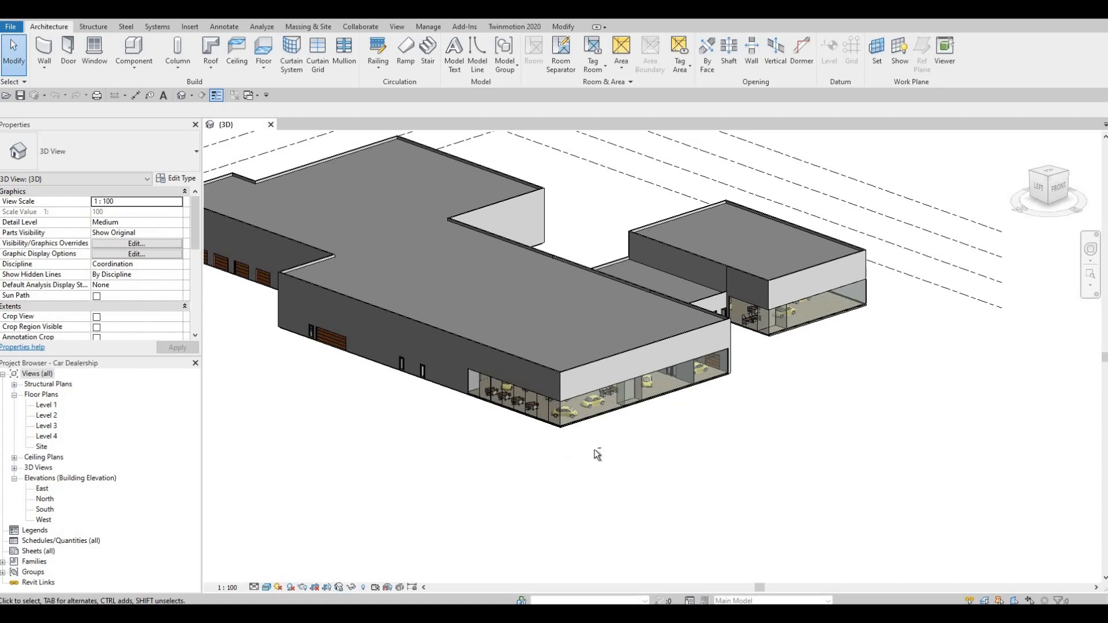
Open the Level 1 floor plan at the open area beside the service department and lounge
{"action": "middle_click_drag", "start_coordinate": [554, 483], "coordinate": [386, 416], "text": "shift"}
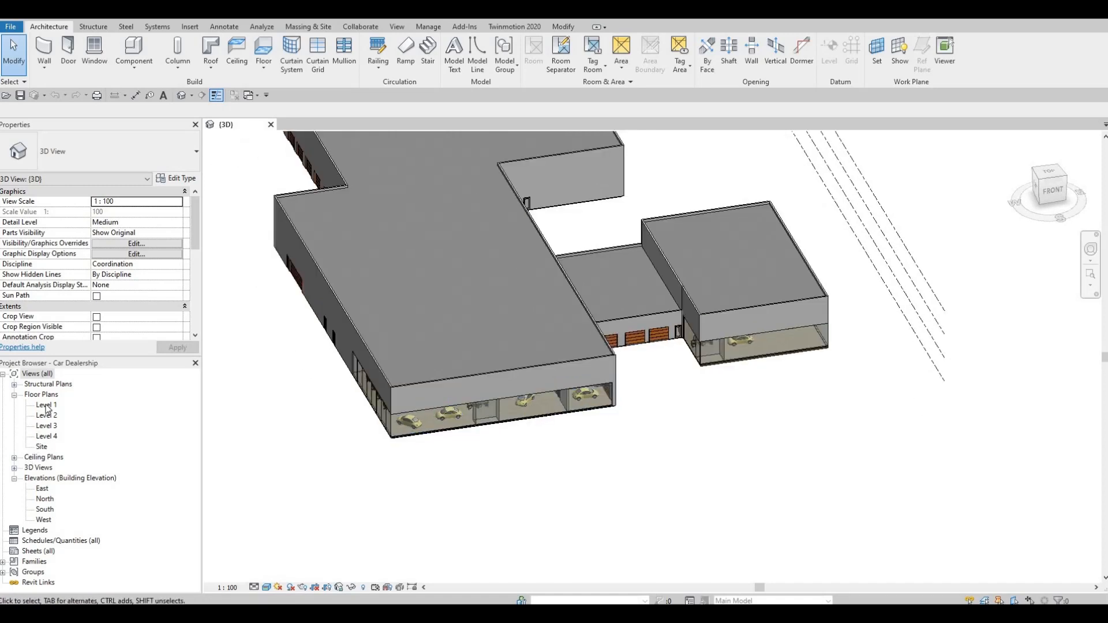
{"action": "left_click", "coordinate": [46, 405]}
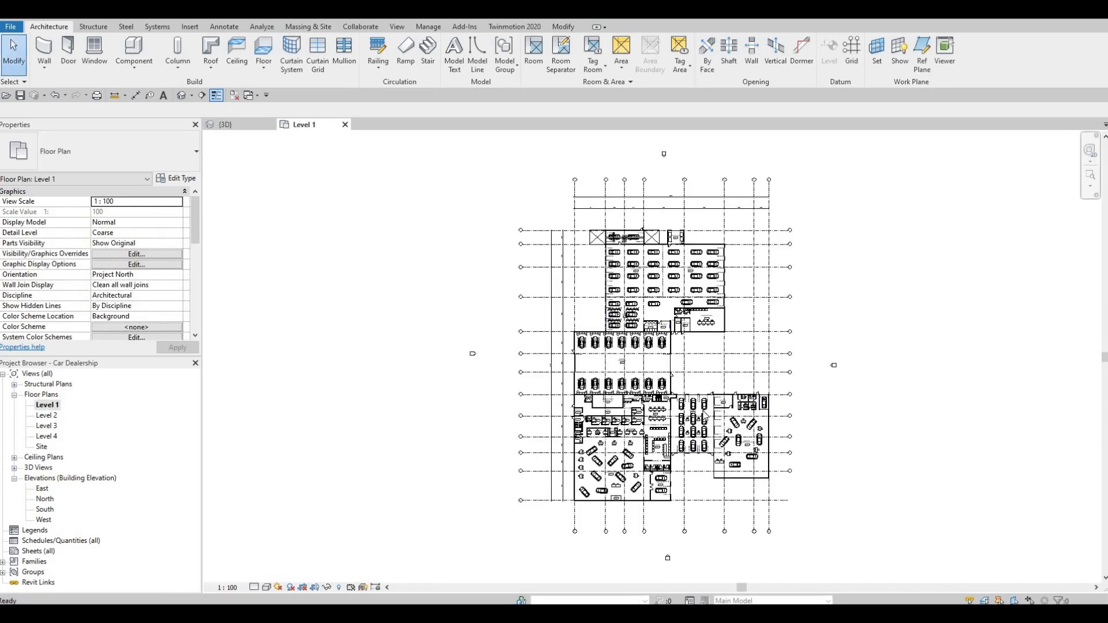
{"action": "middle_click_drag", "start_coordinate": [718, 360], "coordinate": [708, 322]}
{"action": "scroll", "coordinate": [709, 325], "scroll_direction": "up", "scroll_amount": 2}
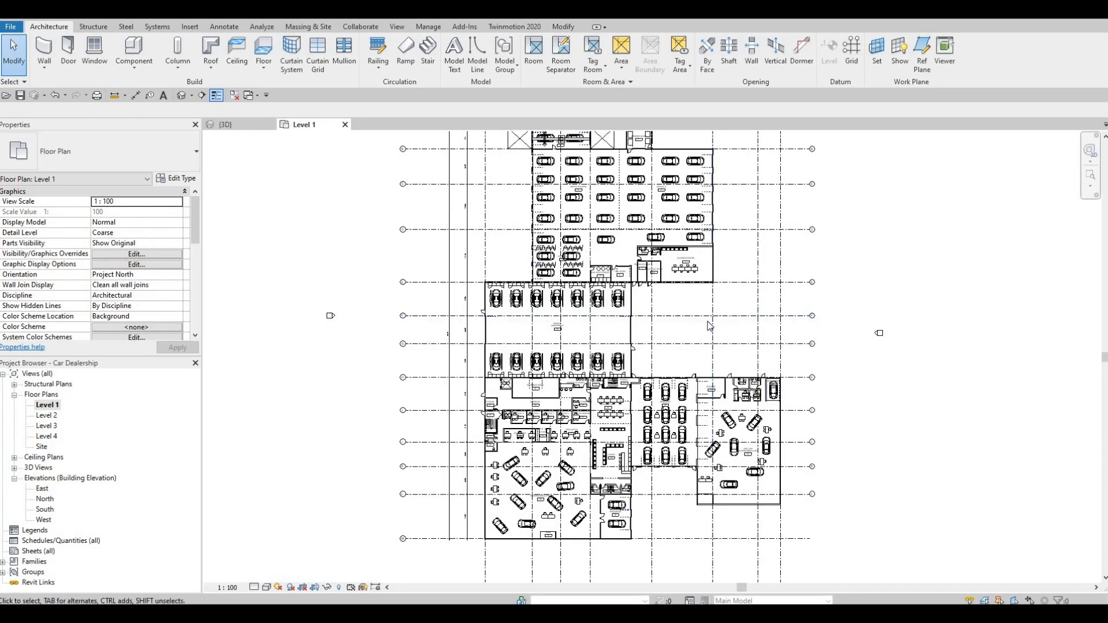
{"action": "key", "text": "F1"}
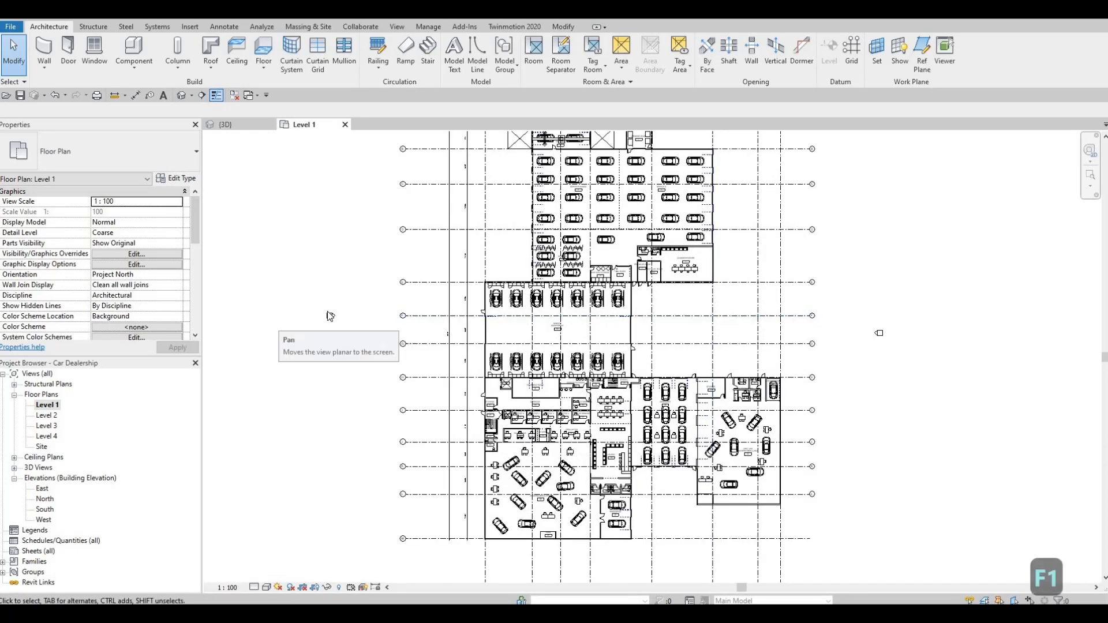
{"action": "middle_click_drag", "start_coordinate": [418, 309], "coordinate": [299, 270]}
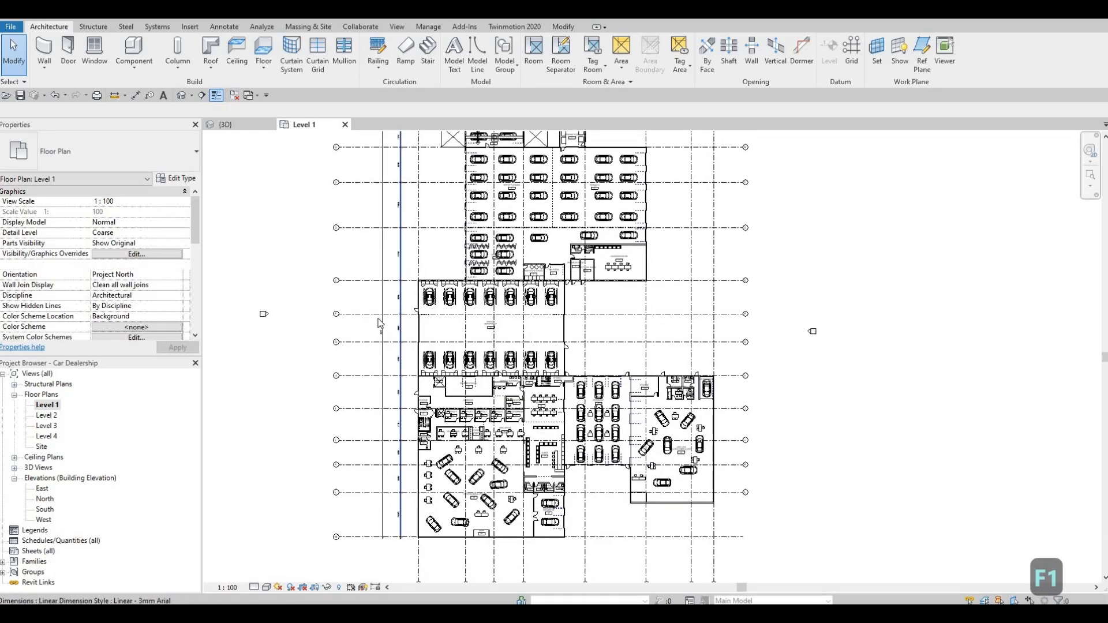
{"action": "scroll", "coordinate": [560, 278], "scroll_direction": "up", "scroll_amount": 5}
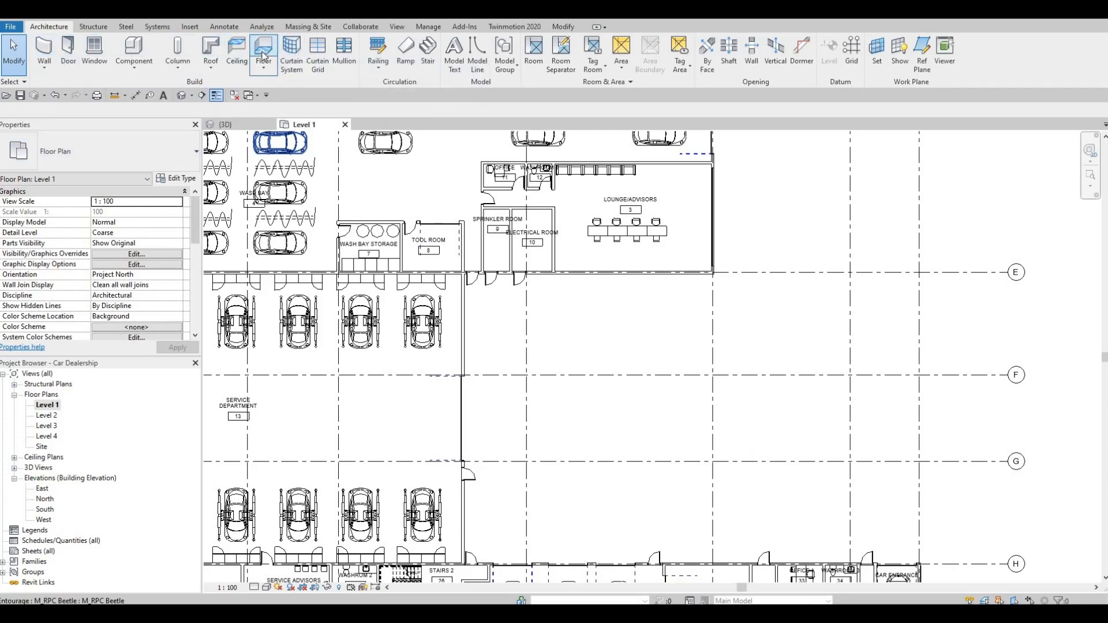
Start a floor boundary sketch and duplicate the FLOOR 2 type as FLOOR 3
{"action": "left_click", "coordinate": [182, 179]}
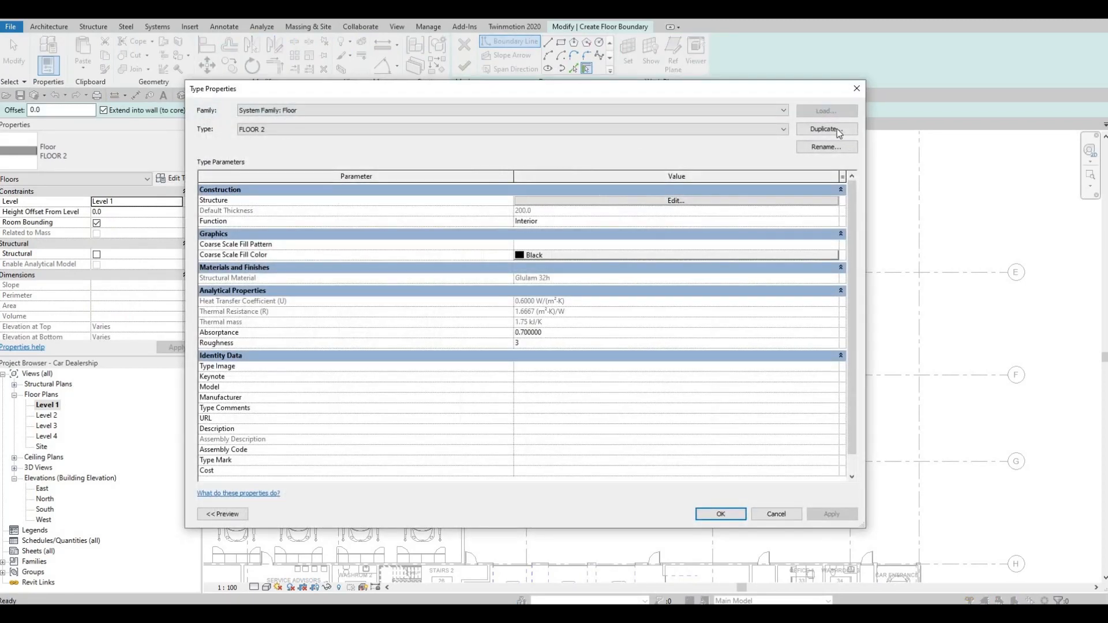
{"action": "left_click", "coordinate": [837, 130]}
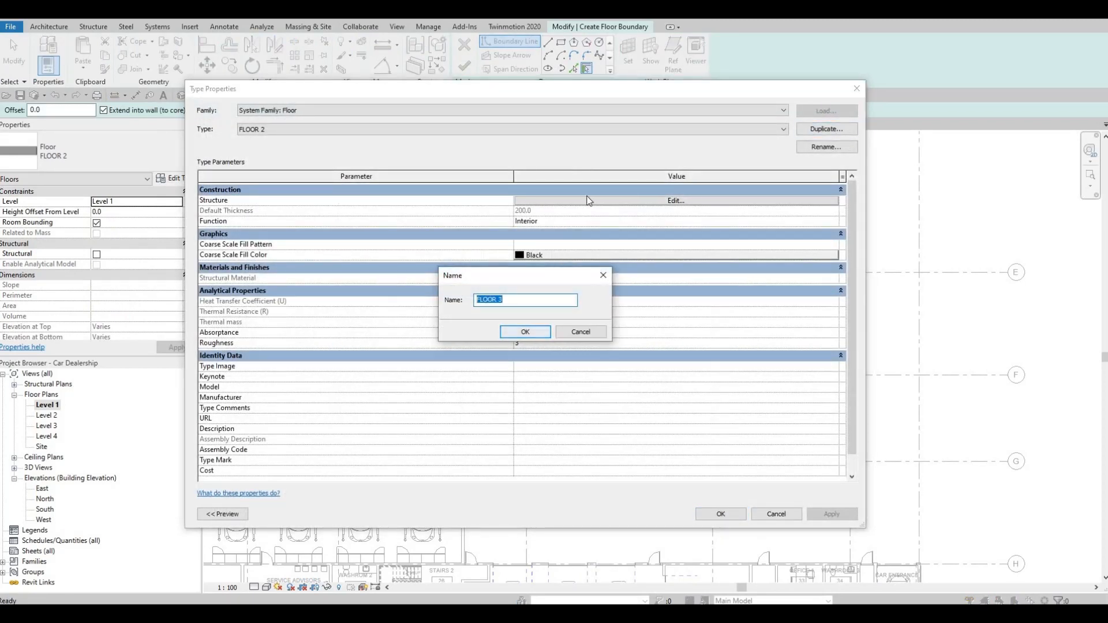
{"action": "key", "text": "Return"}
Assign the AEC library material Concrete, Aerated to FLOOR 3's structure layer and accept the new floor type
{"action": "left_click", "coordinate": [467, 201]}
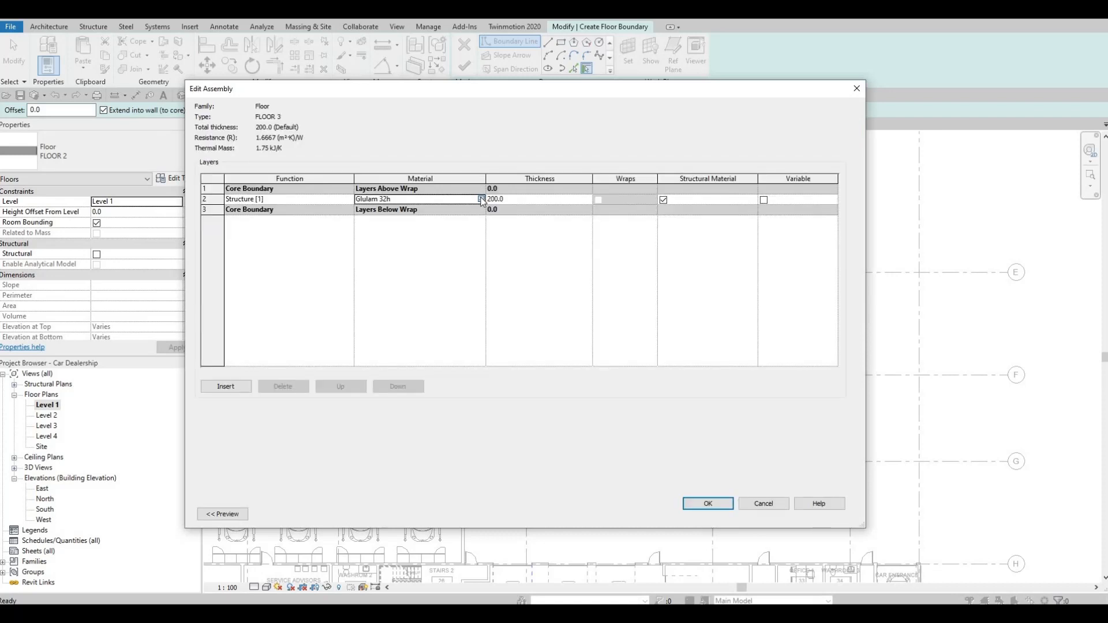
{"action": "left_click", "coordinate": [481, 199]}
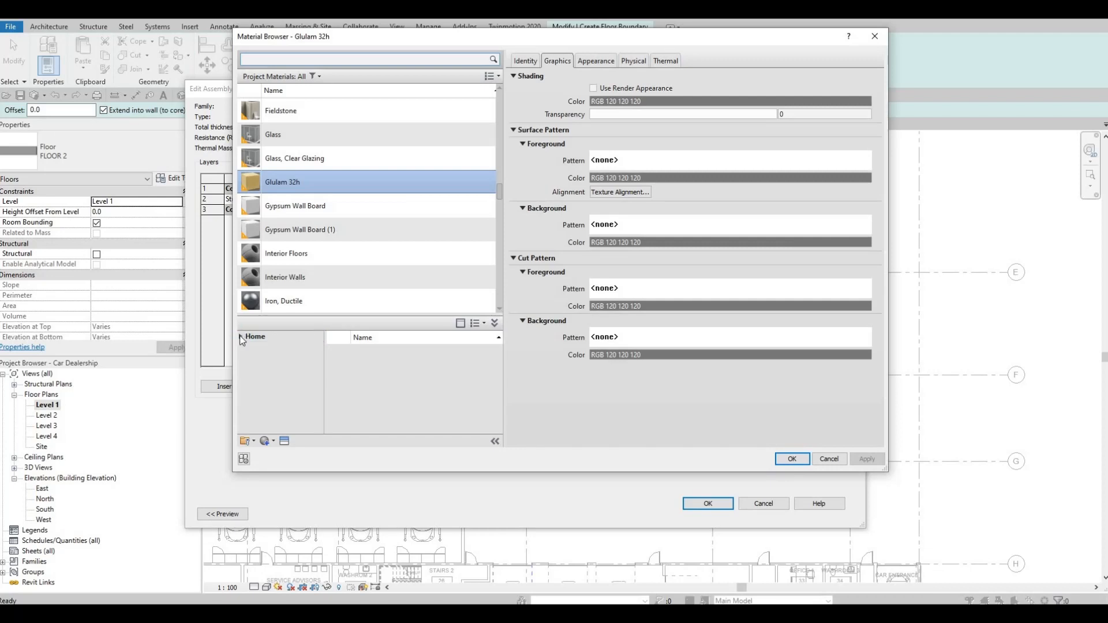
{"action": "left_click", "coordinate": [241, 337]}
{"action": "left_click", "coordinate": [246, 359]}
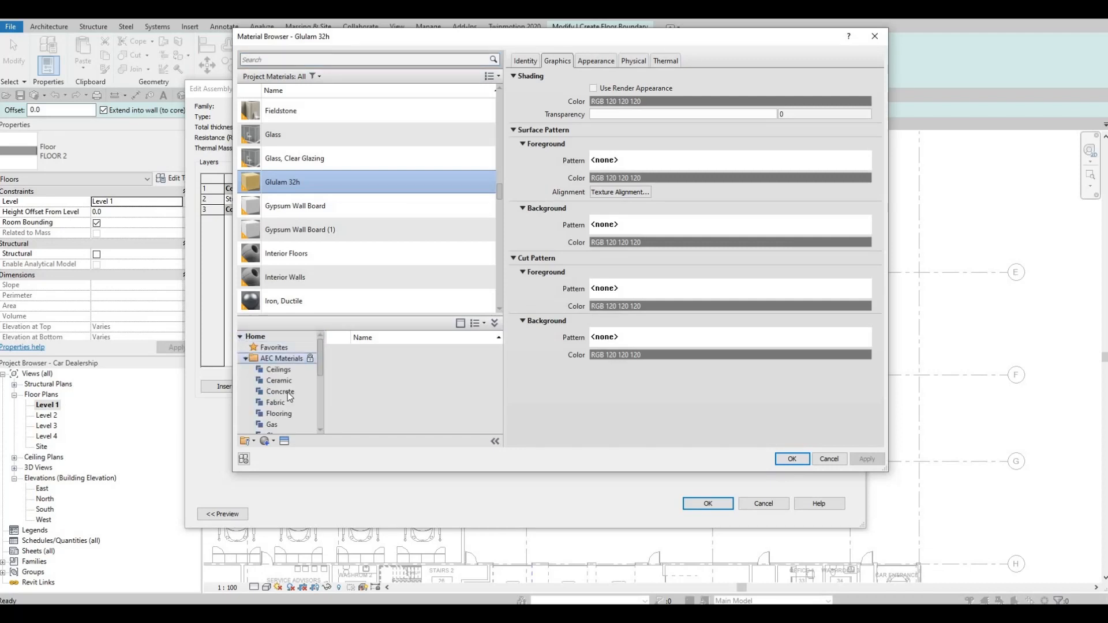
{"action": "scroll", "coordinate": [295, 382], "scroll_direction": "down", "scroll_amount": 3}
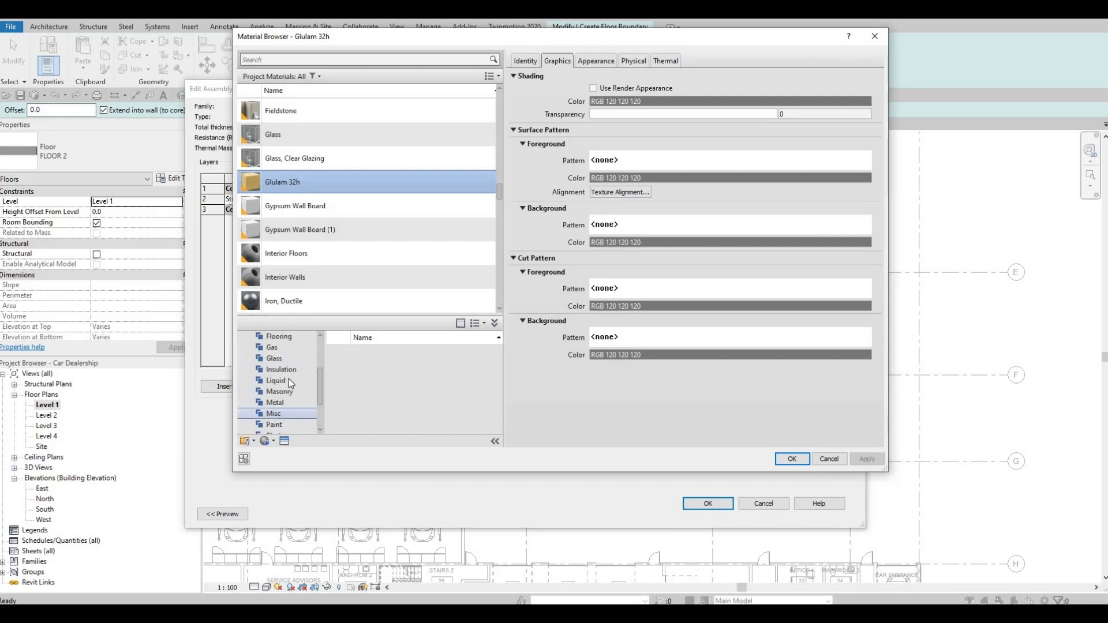
{"action": "scroll", "coordinate": [288, 378], "scroll_direction": "up", "scroll_amount": 3}
{"action": "left_click", "coordinate": [289, 370]}
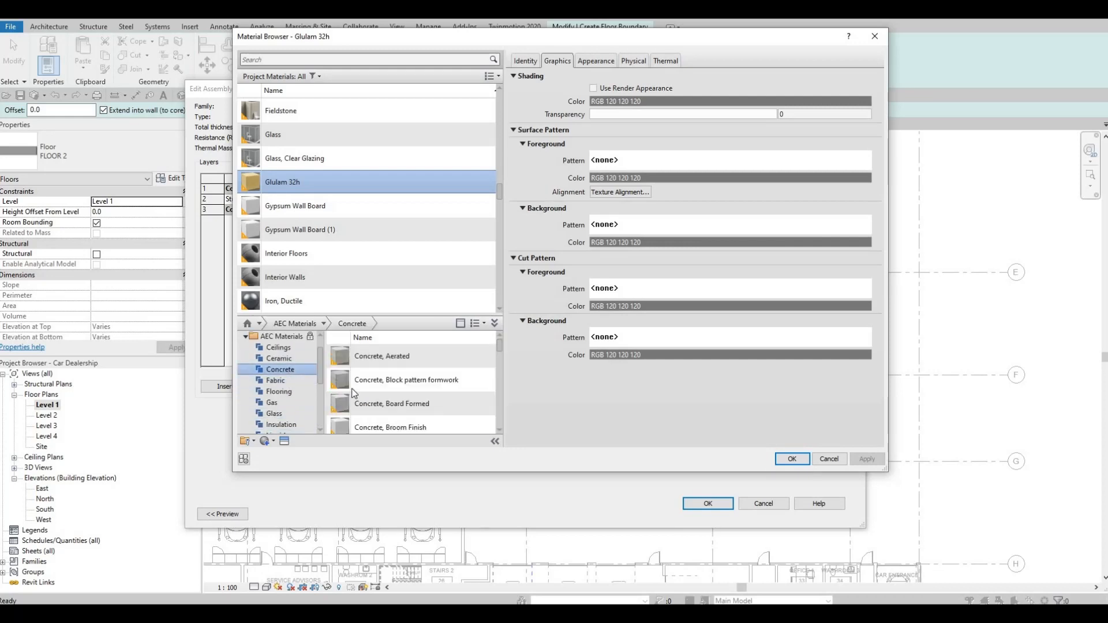
{"action": "left_click", "coordinate": [477, 356]}
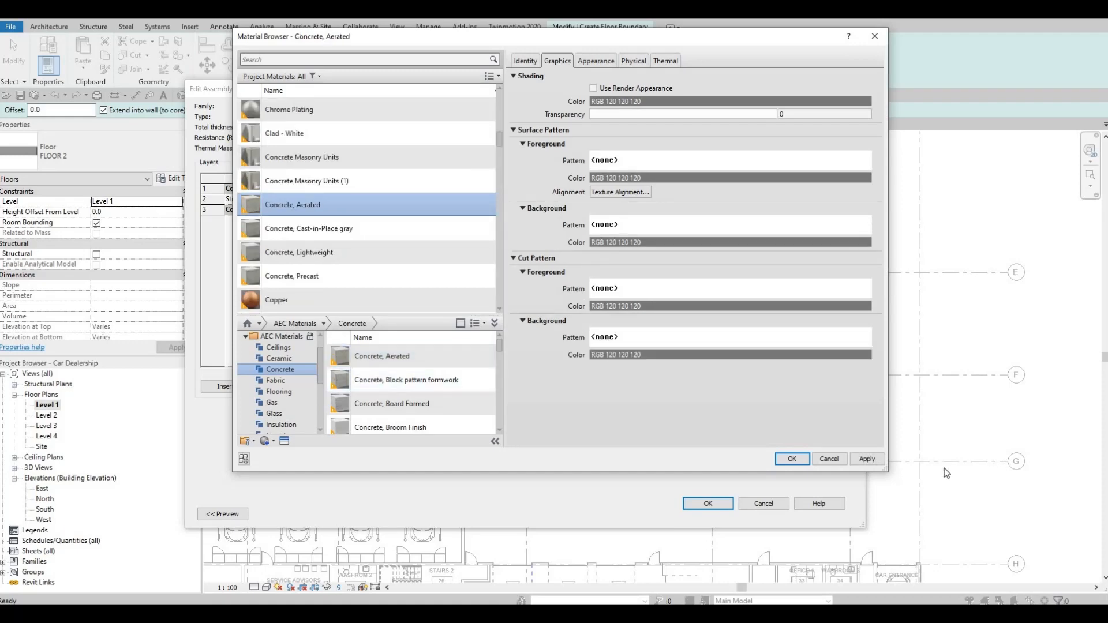
{"action": "left_click", "coordinate": [873, 459]}
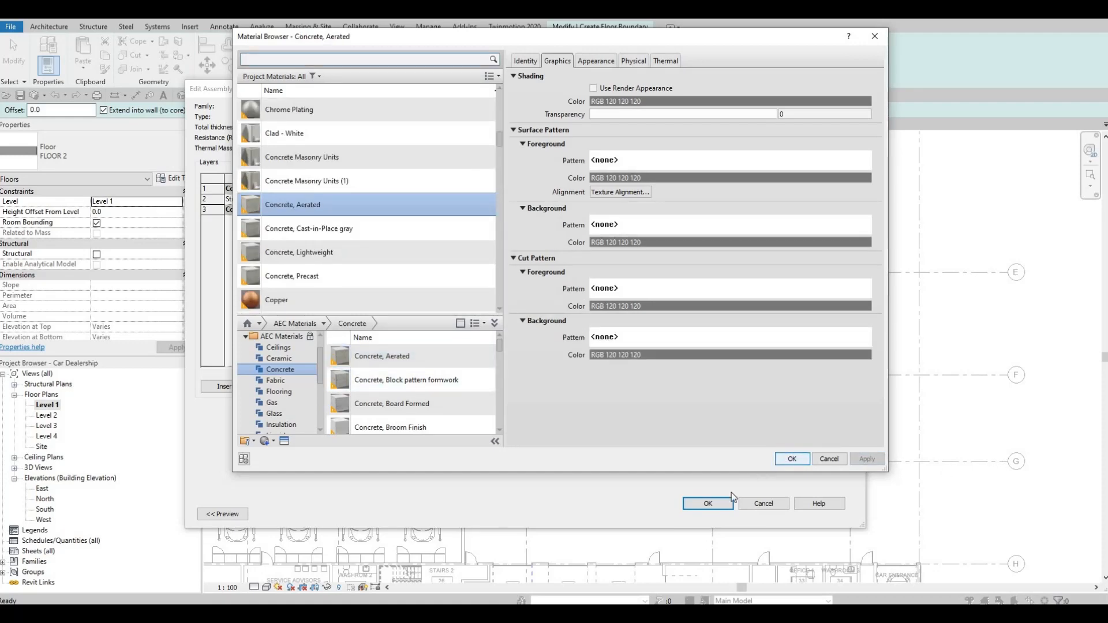
{"action": "key", "text": "Return"}
{"action": "left_click", "coordinate": [708, 504]}
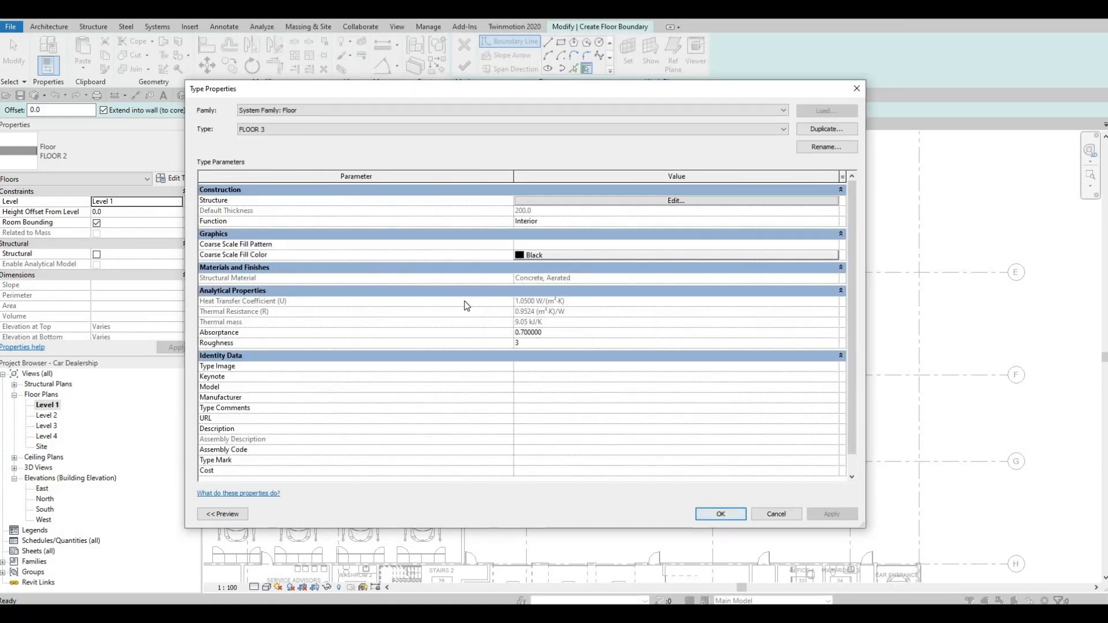
{"action": "key", "text": "Return"}
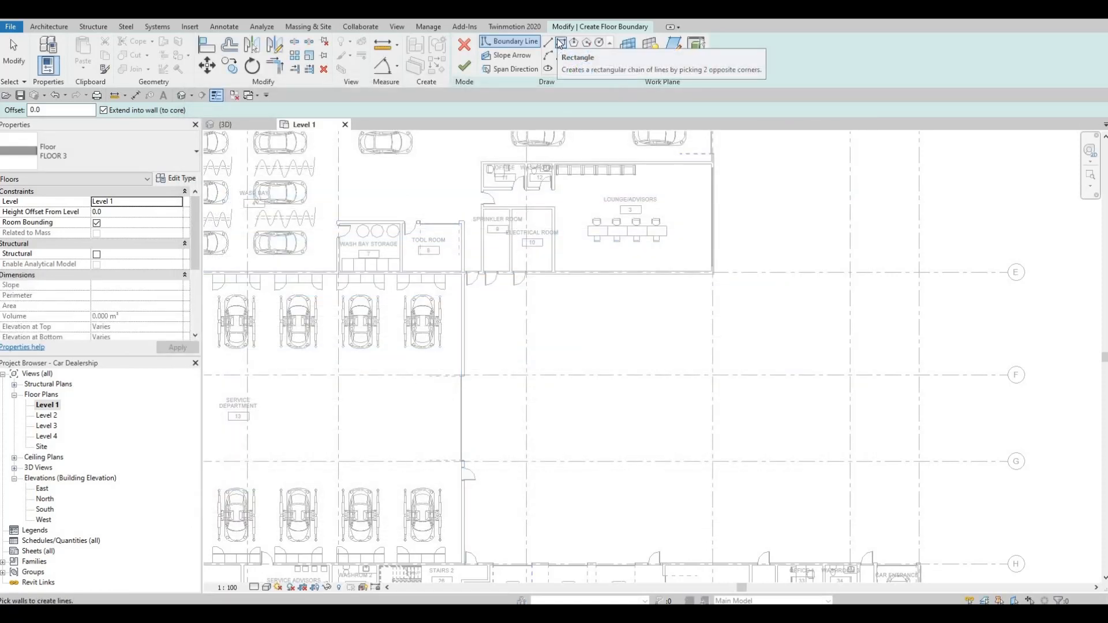
Draw a rectangular strip about 716 mm deep along the wall at grid E, from the service department corner past the lounge
{"action": "left_click", "coordinate": [561, 43]}
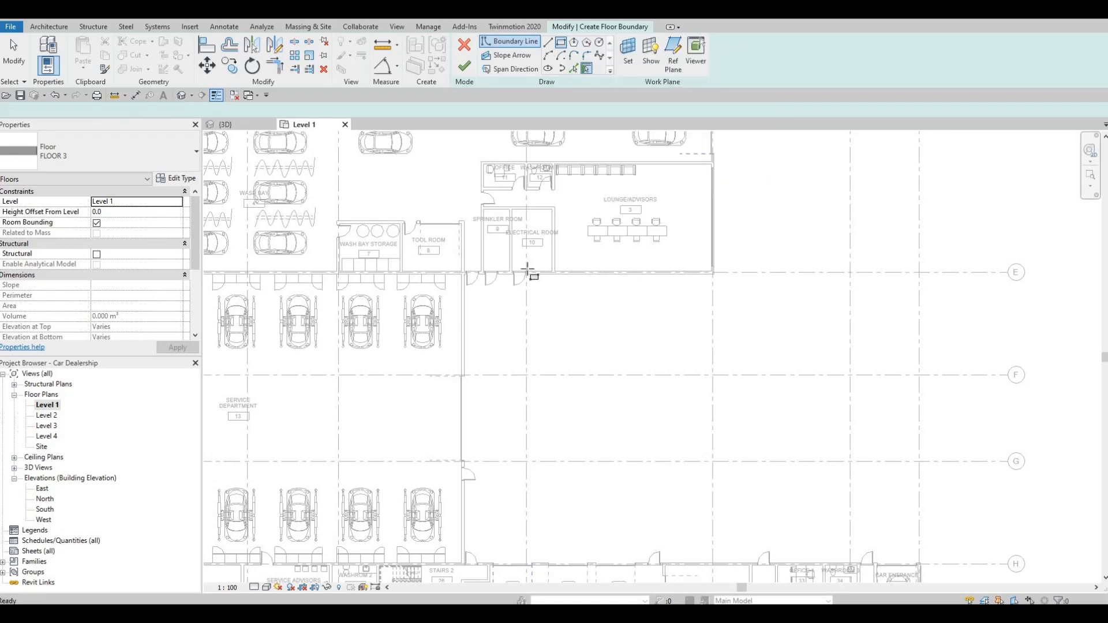
{"action": "scroll", "coordinate": [404, 272], "scroll_direction": "up", "scroll_amount": 4}
{"action": "scroll", "coordinate": [425, 291], "scroll_direction": "up", "scroll_amount": 3}
{"action": "left_click", "coordinate": [426, 289]}
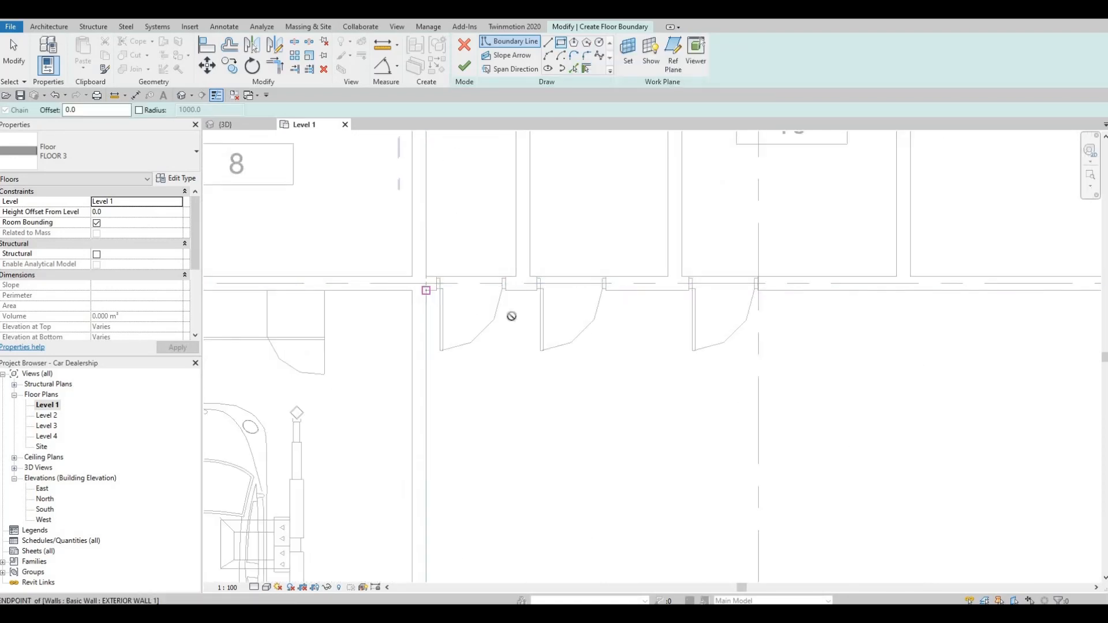
{"action": "scroll", "coordinate": [642, 340], "scroll_direction": "down", "scroll_amount": 2}
{"action": "middle_click_drag", "start_coordinate": [691, 321], "coordinate": [409, 321]}
{"action": "scroll", "coordinate": [409, 321], "scroll_direction": "down", "scroll_amount": 2}
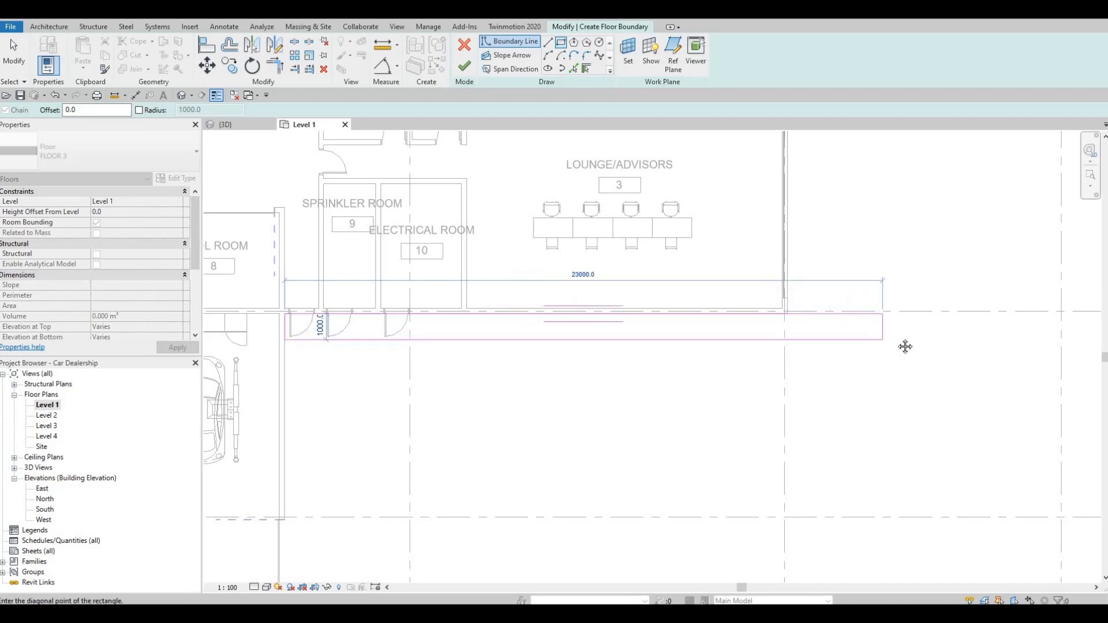
{"action": "scroll", "coordinate": [797, 332], "scroll_direction": "down", "scroll_amount": 3}
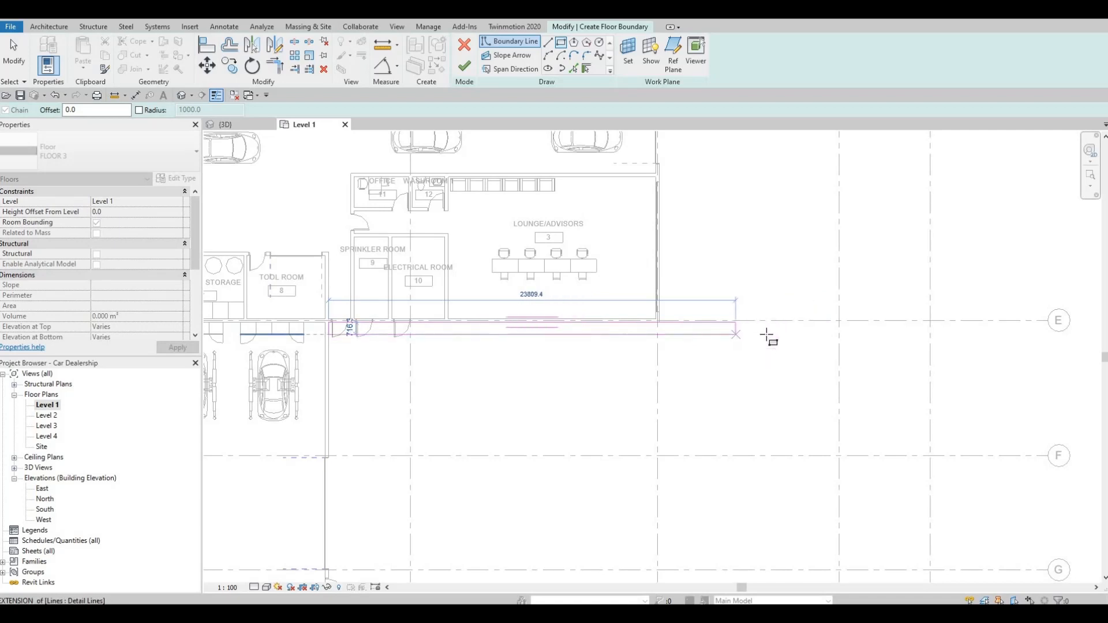
{"action": "key", "text": "Escape"}
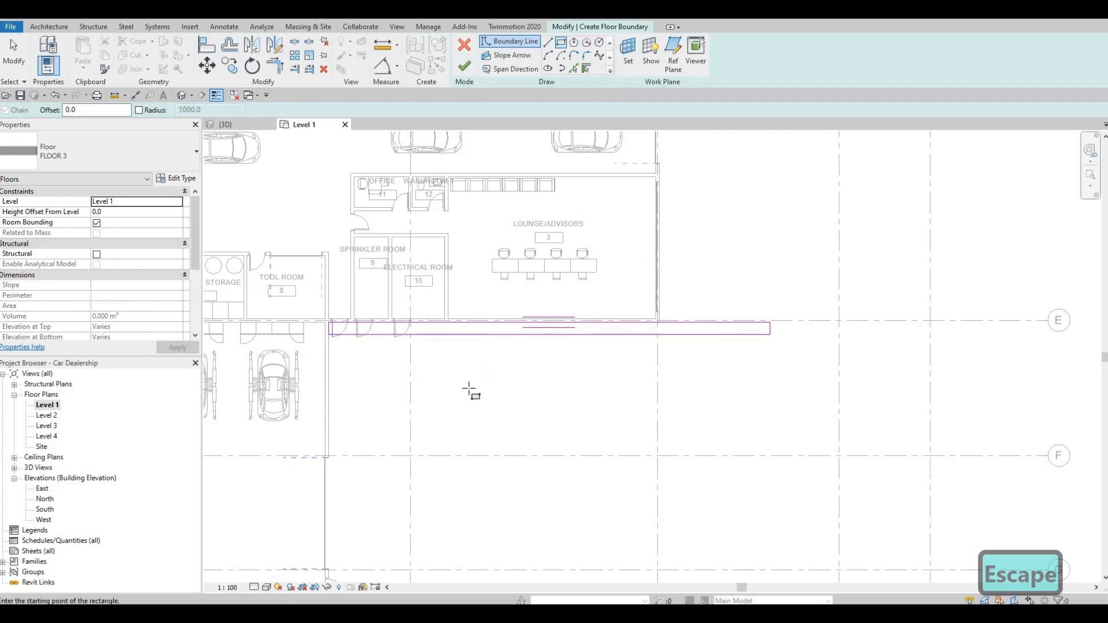
Draw a second rectangle about 4268 by 9229 mm along the lounge's outer side wall, from the strip to the garage door
{"action": "scroll", "coordinate": [508, 375], "scroll_direction": "down", "scroll_amount": 3}
{"action": "mouse_move", "coordinate": [756, 287]}
{"action": "middle_mouse_down"}
{"action": "mouse_move", "coordinate": [625, 313]}
{"action": "mouse_move", "coordinate": [605, 391]}
{"action": "middle_mouse_up"}
{"action": "scroll", "coordinate": [616, 366], "scroll_direction": "up", "scroll_amount": 1}
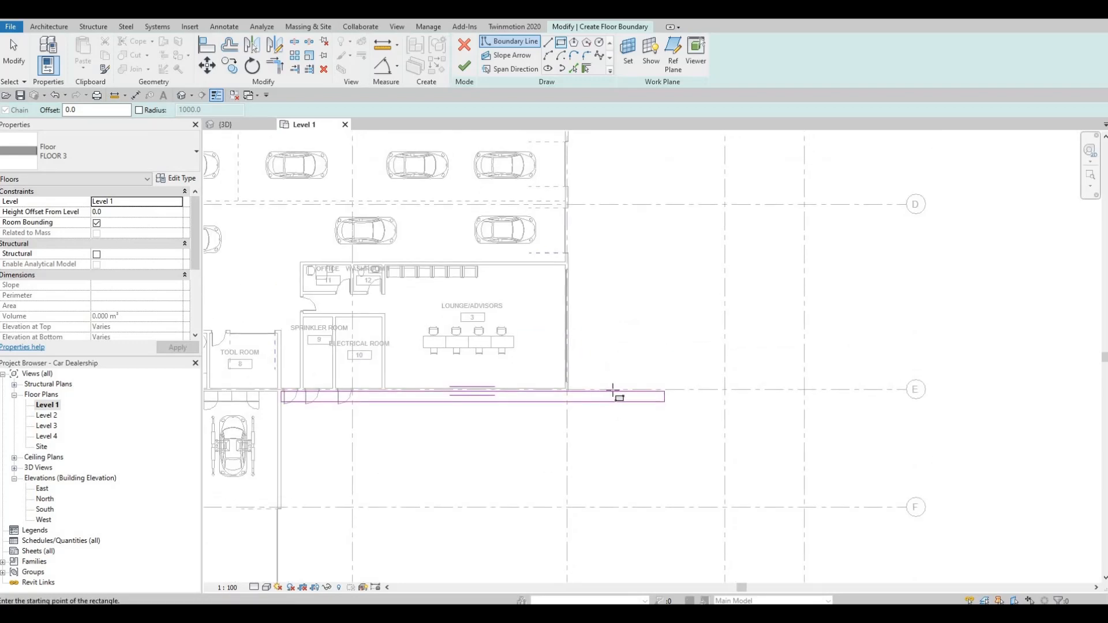
{"action": "left_click", "coordinate": [632, 391]}
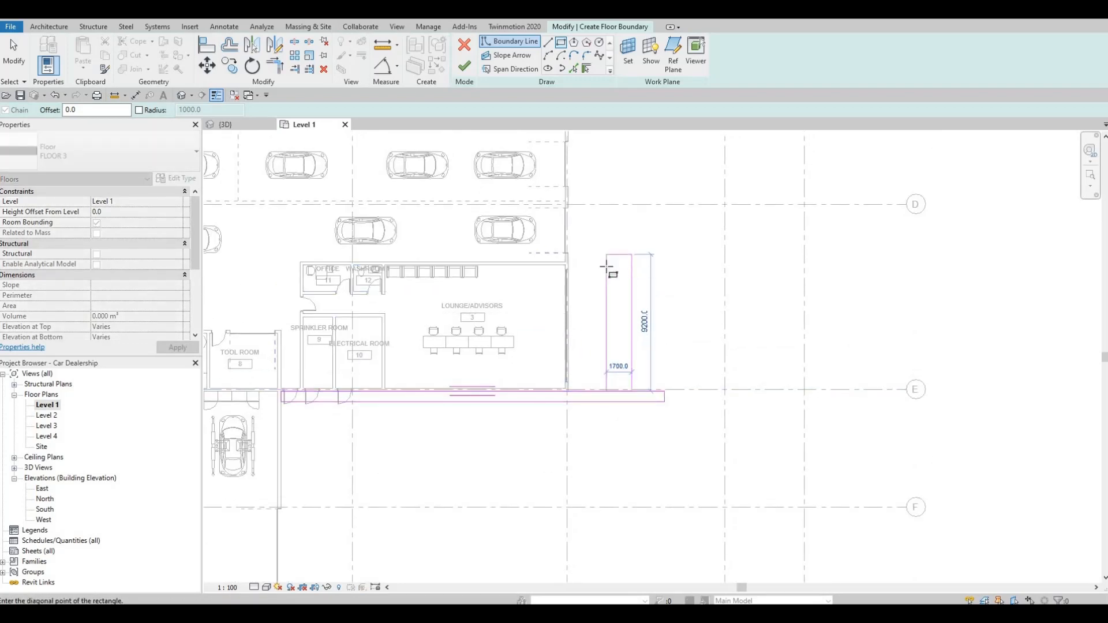
{"action": "scroll", "coordinate": [611, 311], "scroll_direction": "up", "scroll_amount": 3}
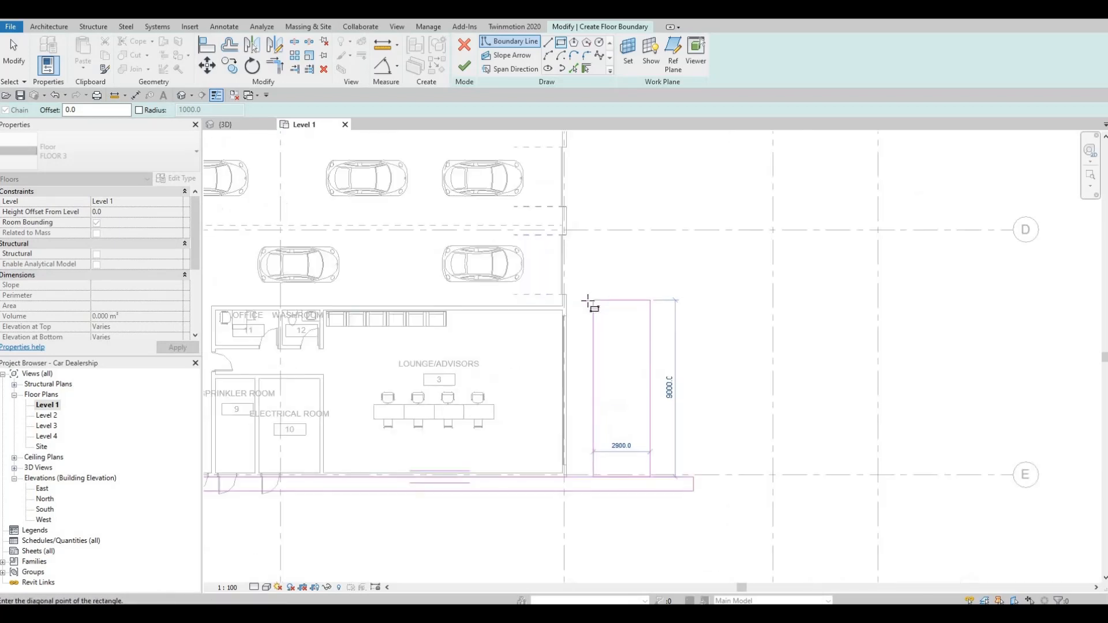
{"action": "scroll", "coordinate": [587, 301], "scroll_direction": "up", "scroll_amount": 1}
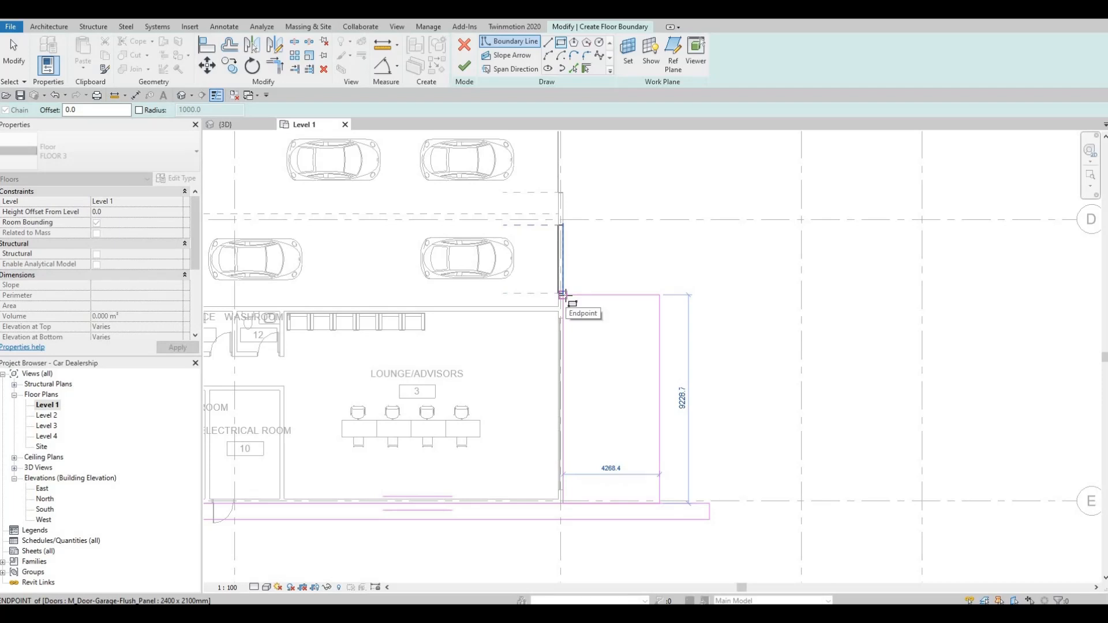
{"action": "left_click", "coordinate": [598, 305]}
{"action": "key", "text": "Escape"}
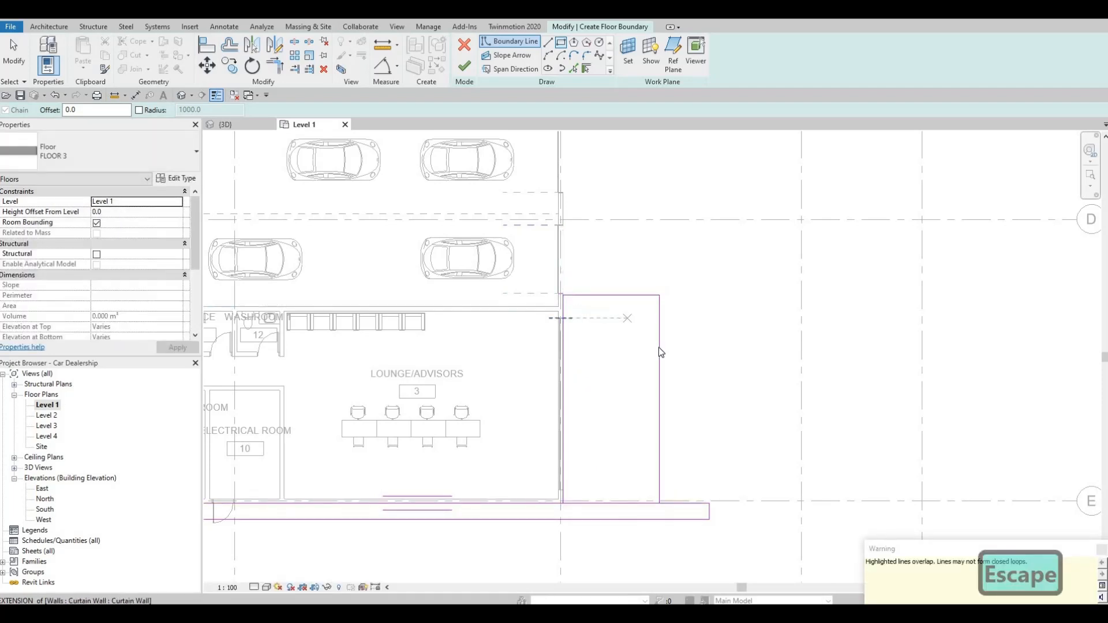
{"action": "key", "text": "Escape"}
Narrow the rectangle beside the lounge to about 3175 mm by moving its outer long edge towards the wall
{"action": "left_click", "coordinate": [659, 348]}
{"action": "left_click_drag", "start_coordinate": [637, 346], "coordinate": [634, 346]}
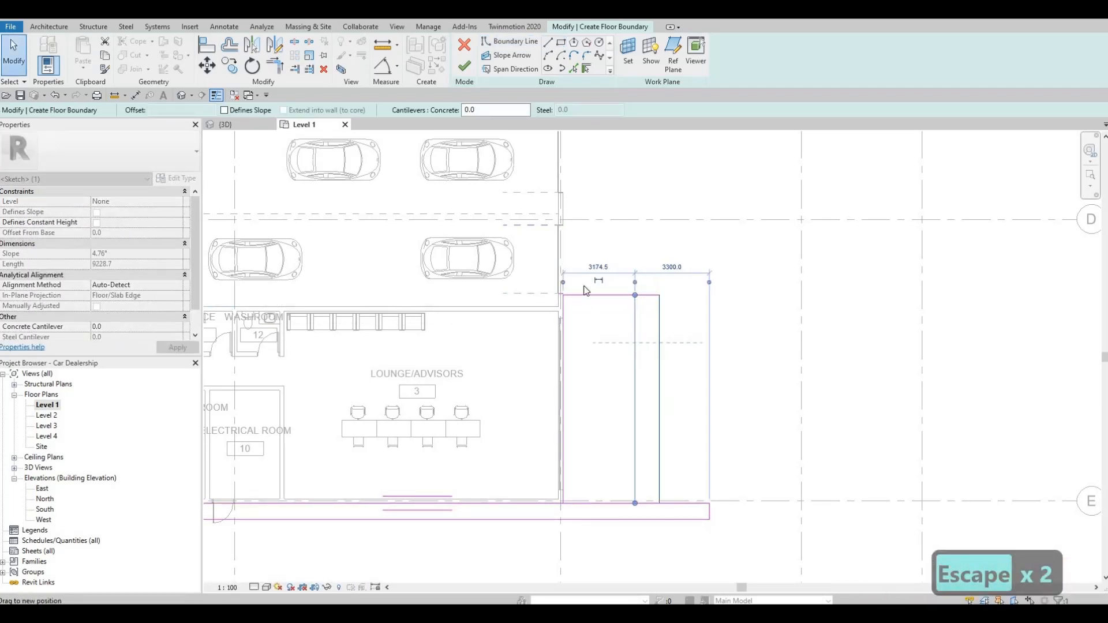
{"action": "key", "text": "Escape"}
Lengthen the strip along grid E by moving its outer short edge to about 5100 mm from the rectangle beside the lounge
{"action": "middle_click_drag", "start_coordinate": [704, 516], "coordinate": [629, 396]}
{"action": "scroll", "coordinate": [629, 395], "scroll_direction": "down", "scroll_amount": 1}
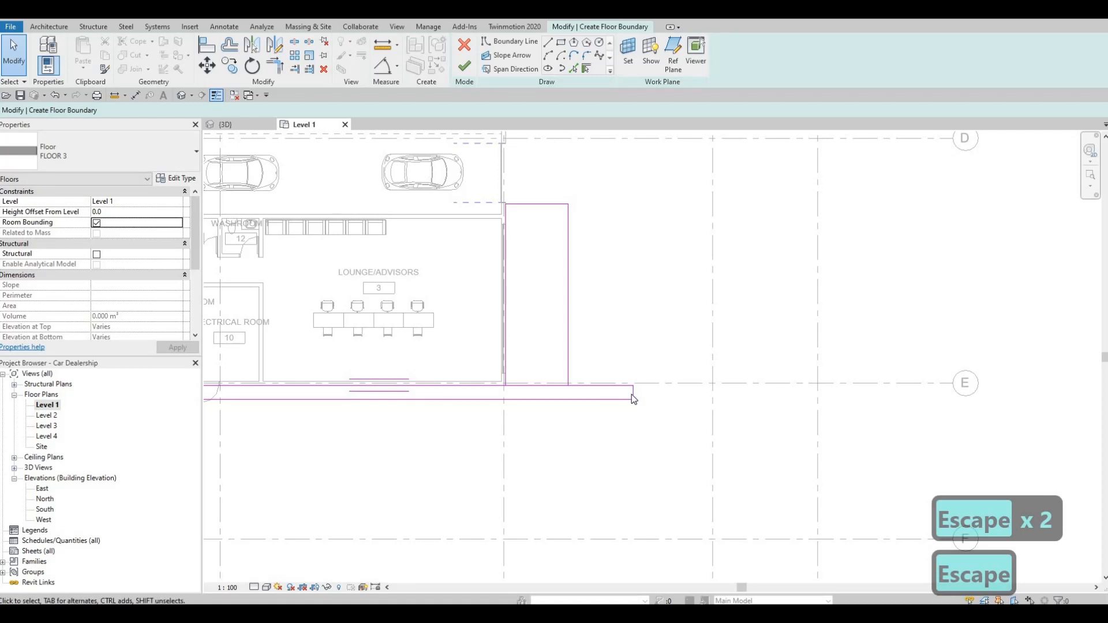
{"action": "scroll", "coordinate": [631, 393], "scroll_direction": "up", "scroll_amount": 1}
{"action": "left_click_drag", "start_coordinate": [632, 393], "coordinate": [687, 393]}
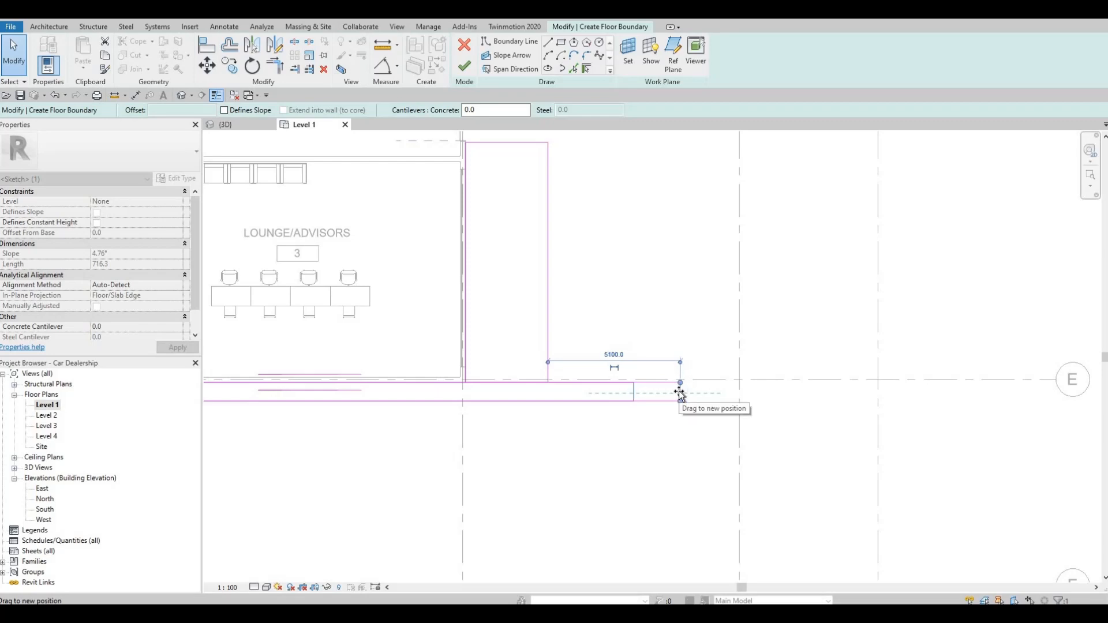
{"action": "left_click_drag", "start_coordinate": [693, 387], "coordinate": [693, 387]}
{"action": "scroll", "coordinate": [695, 383], "scroll_direction": "down", "scroll_amount": 3}
{"action": "mouse_move", "coordinate": [663, 411]}
{"action": "middle_mouse_down"}
{"action": "mouse_move", "coordinate": [667, 393]}
{"action": "mouse_move", "coordinate": [758, 359]}
{"action": "middle_mouse_up"}
{"action": "key", "text": "Escape"}
{"action": "key", "text": "Escape"}
{"action": "scroll", "coordinate": [683, 372], "scroll_direction": "up", "scroll_amount": 2}
{"action": "key", "text": "Escape"}
{"action": "scroll", "coordinate": [711, 371], "scroll_direction": "down", "scroll_amount": 1}
{"action": "scroll", "coordinate": [758, 358], "scroll_direction": "down", "scroll_amount": 1}
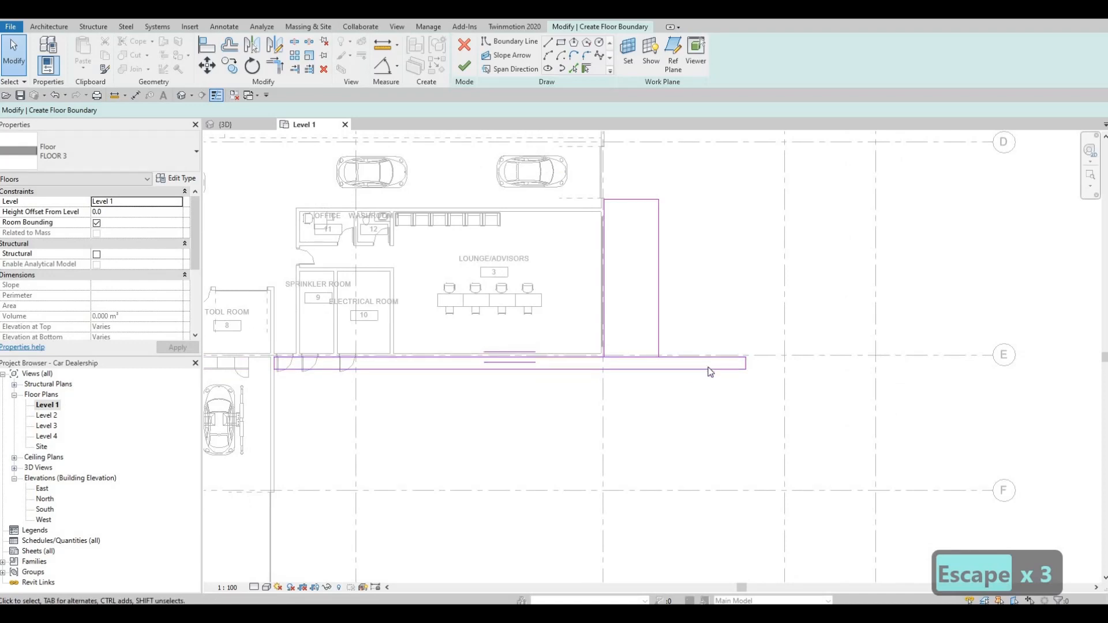
Draw a narrow rectangle about 557 by 4774 mm from the strip's outer end corner towards grid F
{"action": "scroll", "coordinate": [694, 360], "scroll_direction": "up", "scroll_amount": 1}
{"action": "scroll", "coordinate": [698, 360], "scroll_direction": "down", "scroll_amount": 1}
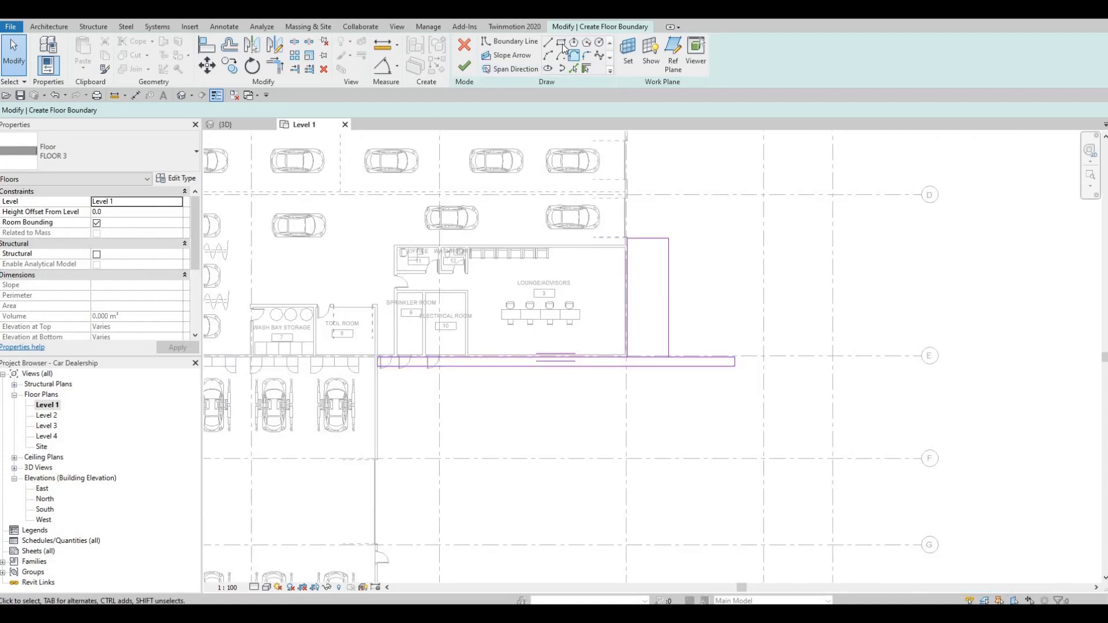
{"action": "scroll", "coordinate": [734, 366], "scroll_direction": "up", "scroll_amount": 1}
{"action": "left_click", "coordinate": [733, 360]}
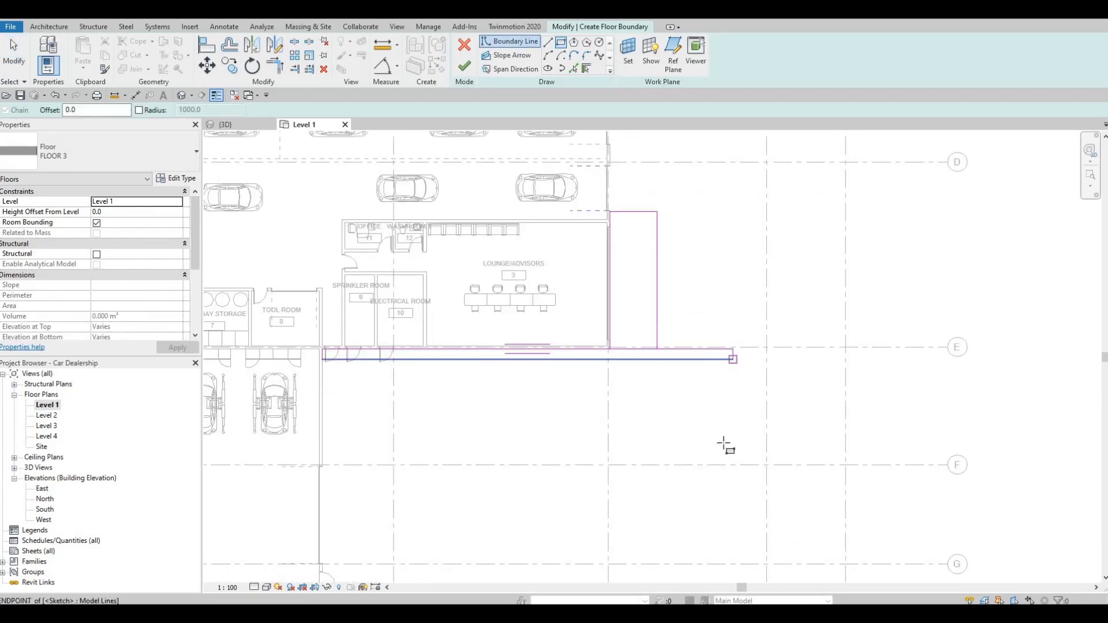
{"action": "left_click", "coordinate": [724, 430]}
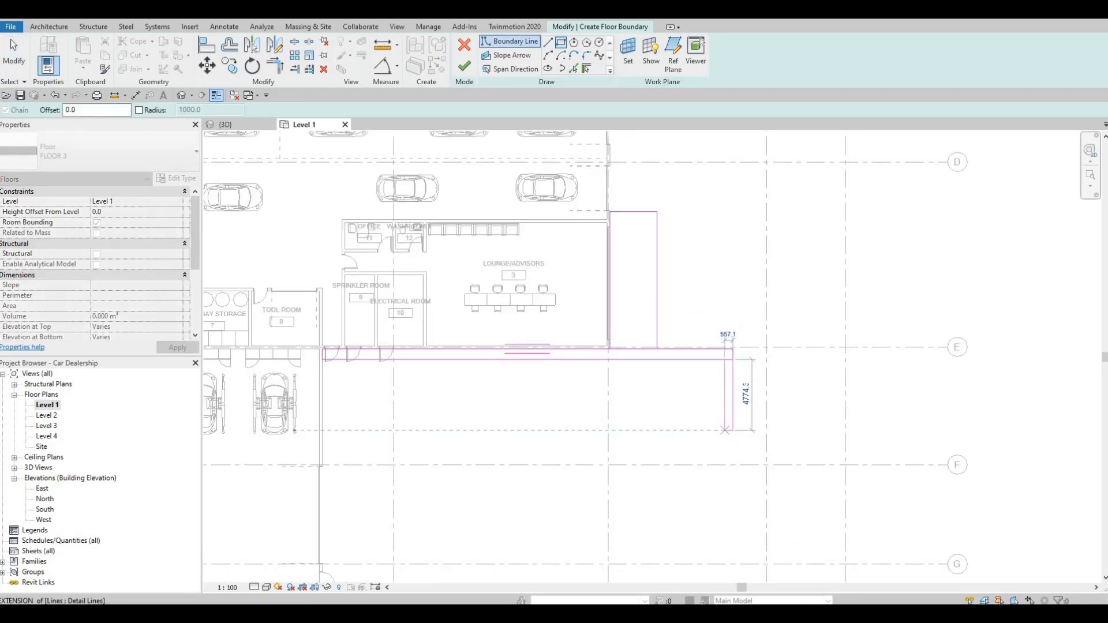
{"action": "key", "text": "Escape"}
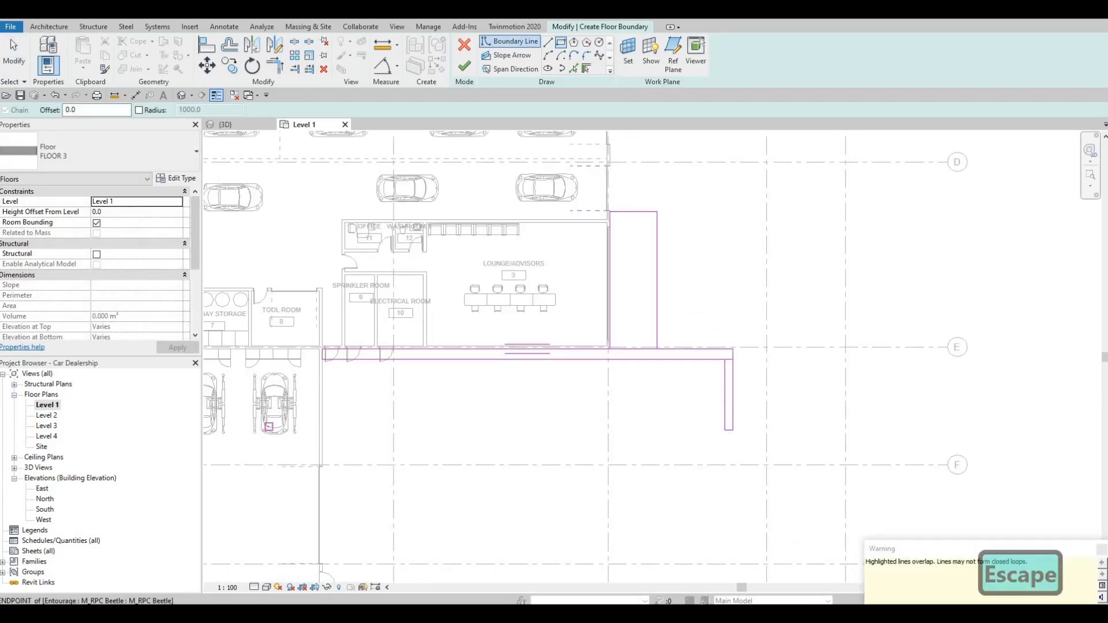
{"action": "scroll", "coordinate": [732, 440], "scroll_direction": "up", "scroll_amount": 1}
{"action": "key", "text": "Escape"}
{"action": "key", "text": "Escape"}
{"action": "key", "text": "Escape"}
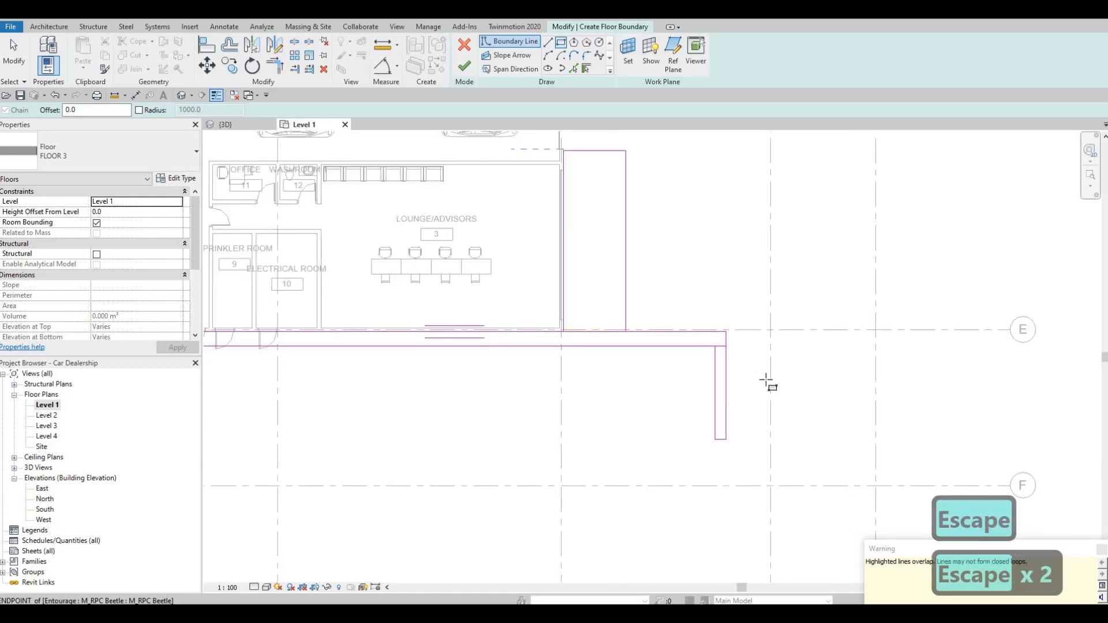
{"action": "scroll", "coordinate": [773, 386], "scroll_direction": "up", "scroll_amount": 1}
{"action": "key", "text": "Escape"}
{"action": "key", "text": "Escape"}
Set the narrow rectangle's length from the strip to its far end to 5900 mm
{"action": "scroll", "coordinate": [728, 460], "scroll_direction": "up", "scroll_amount": 1}
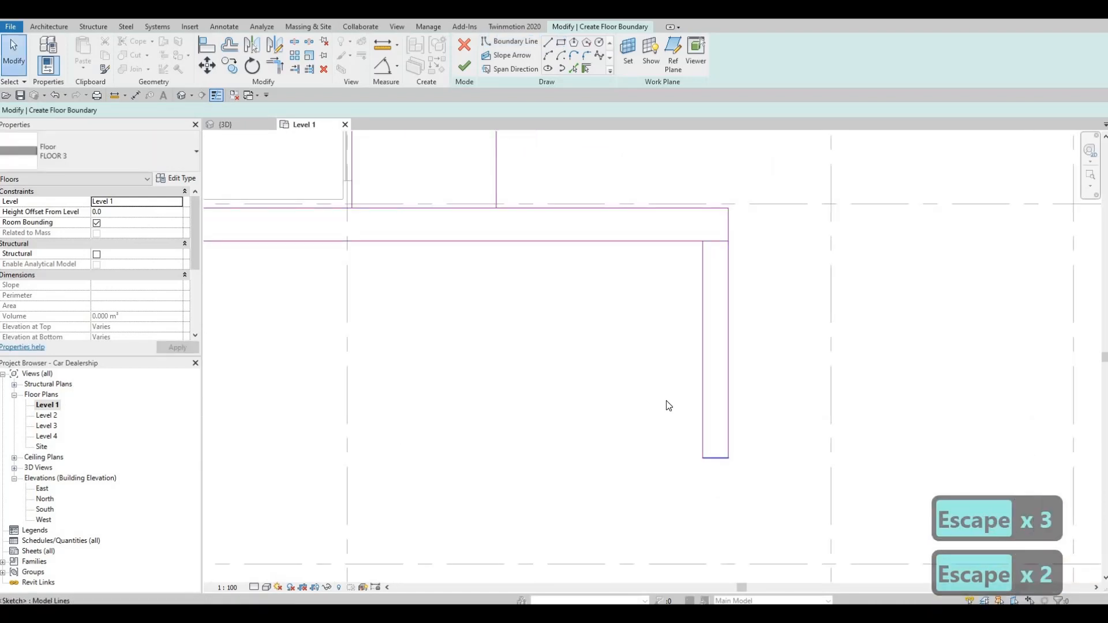
{"action": "left_click", "coordinate": [676, 370]}
{"action": "left_click", "coordinate": [680, 348]}
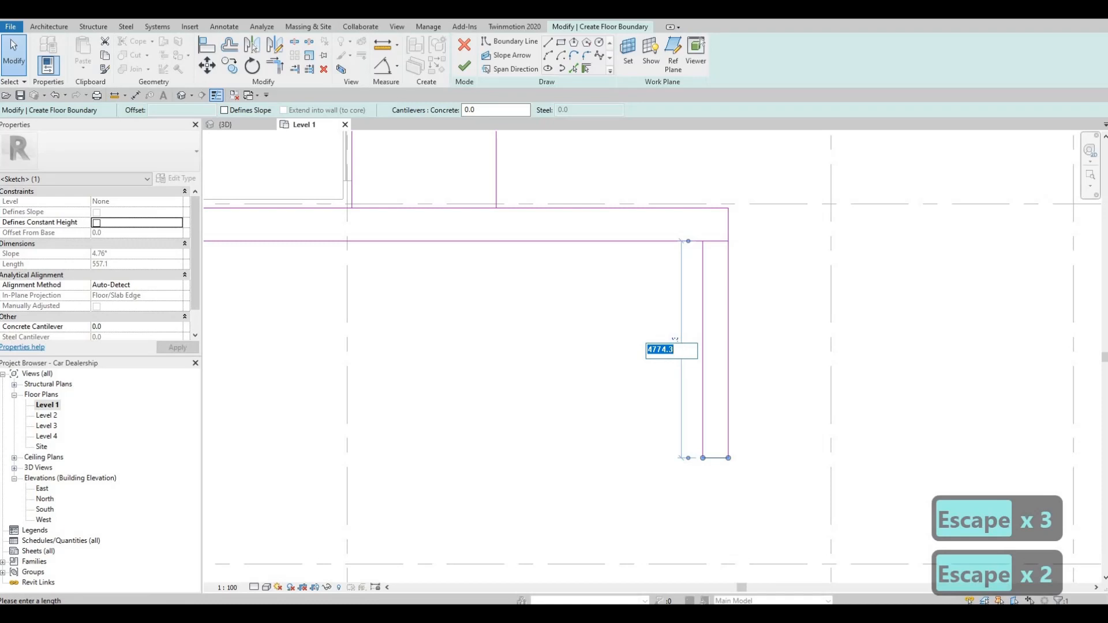
{"action": "type", "text": "5900"}
{"action": "key", "text": "Return"}
{"action": "key", "text": "Escape"}
{"action": "scroll", "coordinate": [686, 363], "scroll_direction": "down", "scroll_amount": 1}
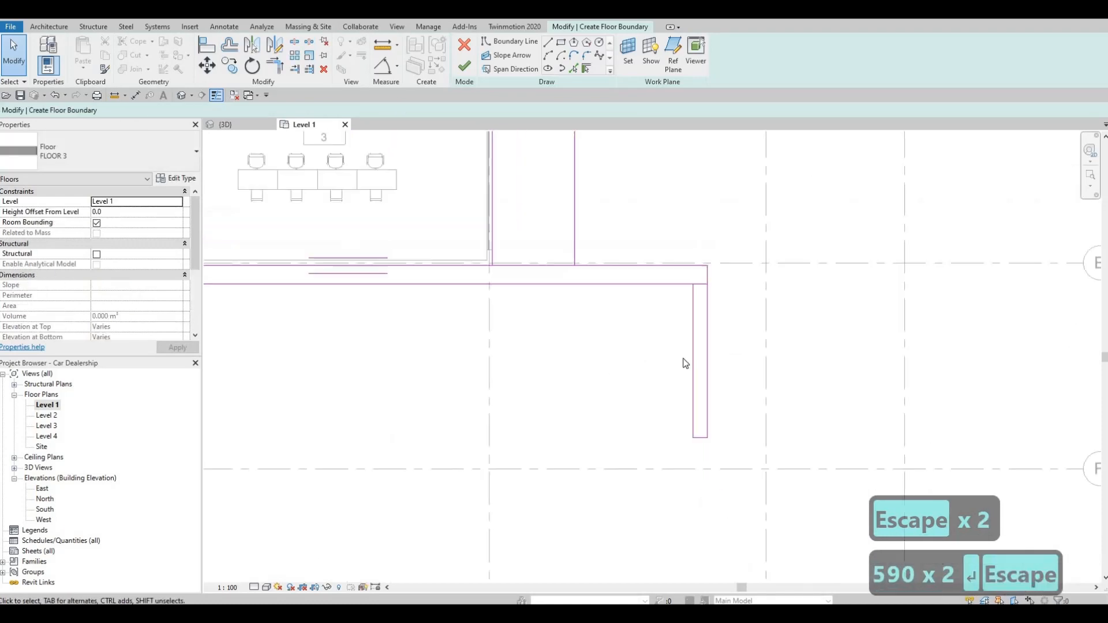
Examine the open yard between grids E and H next to the service bays and the floor outline around it
{"action": "scroll", "coordinate": [693, 367], "scroll_direction": "down", "scroll_amount": 1}
{"action": "scroll", "coordinate": [495, 395], "scroll_direction": "down", "scroll_amount": 1}
{"action": "scroll", "coordinate": [510, 354], "scroll_direction": "up", "scroll_amount": 1}
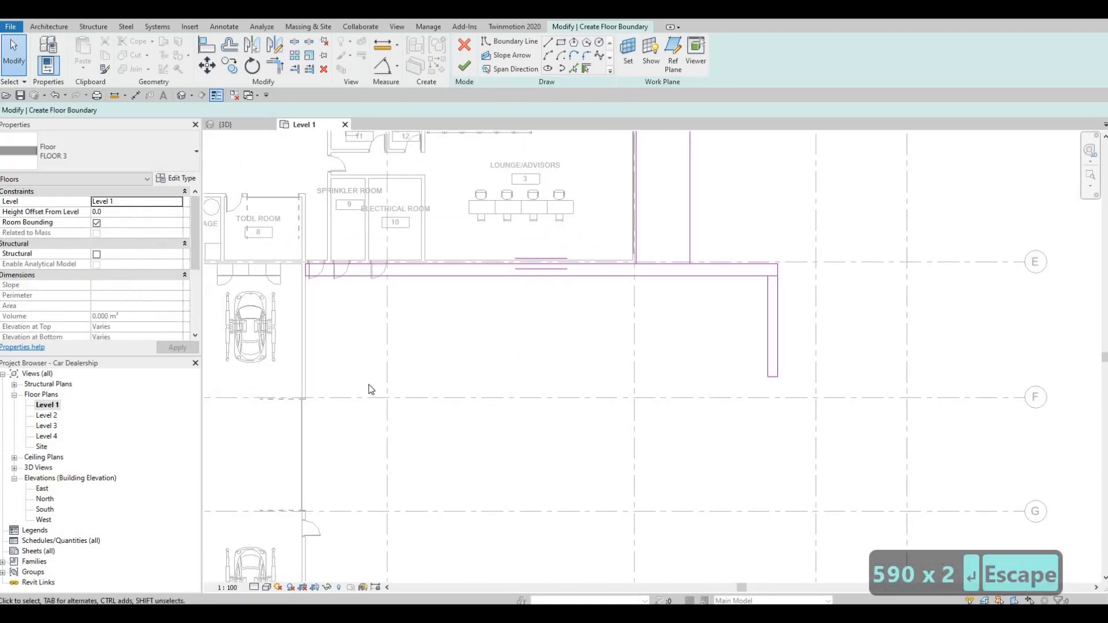
{"action": "scroll", "coordinate": [557, 360], "scroll_direction": "down", "scroll_amount": 1}
{"action": "middle_click_drag", "start_coordinate": [588, 431], "coordinate": [578, 373]}
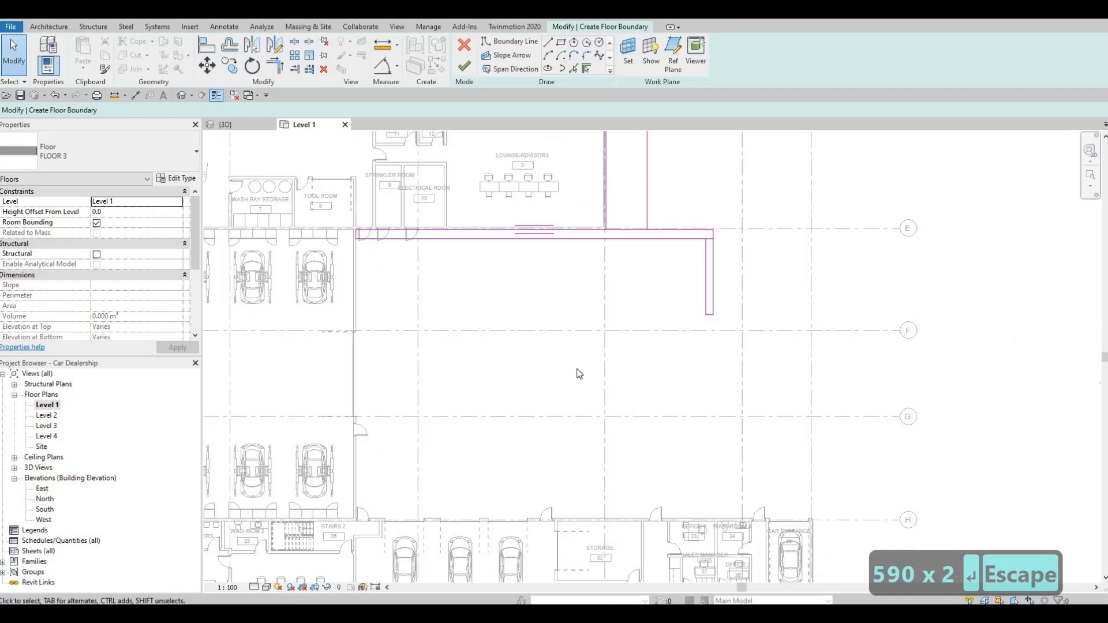
{"action": "scroll", "coordinate": [551, 369], "scroll_direction": "down", "scroll_amount": 1}
{"action": "middle_click_drag", "start_coordinate": [421, 438], "coordinate": [421, 429]}
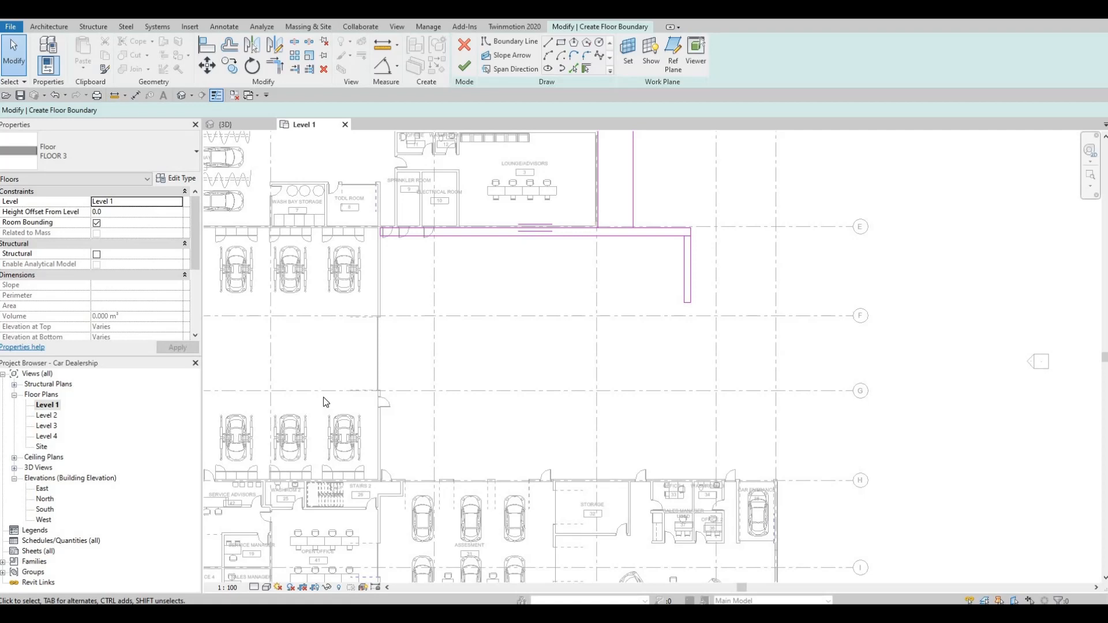
{"action": "middle_click_drag", "start_coordinate": [563, 251], "coordinate": [584, 350]}
{"action": "key", "text": "Escape"}
{"action": "key", "text": "Escape"}
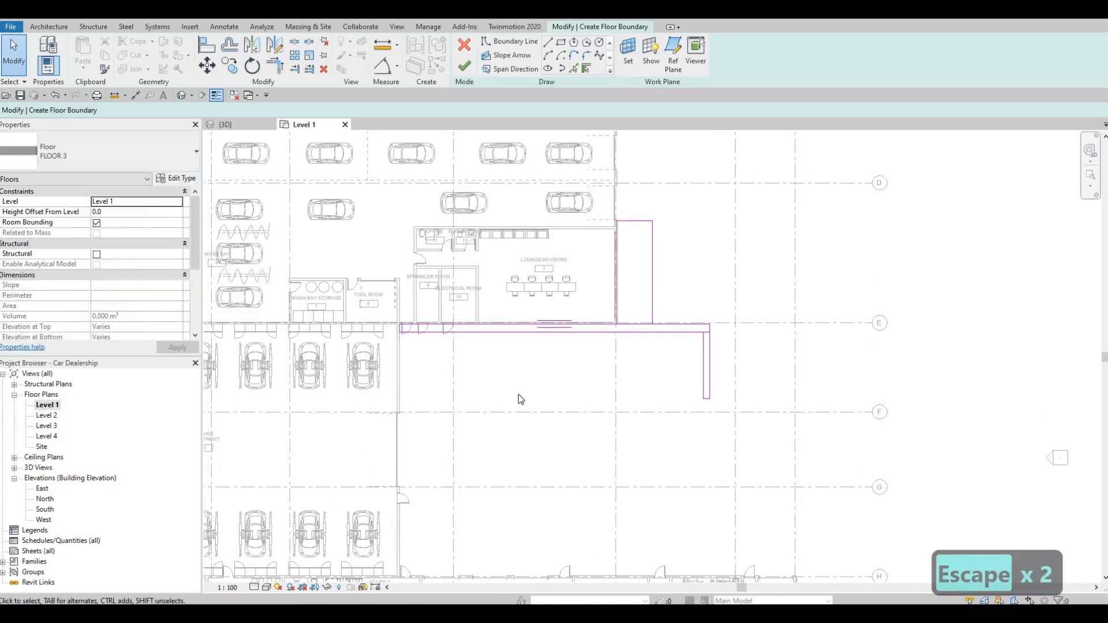
{"action": "scroll", "coordinate": [528, 372], "scroll_direction": "up", "scroll_amount": 1}
{"action": "middle_click_drag", "start_coordinate": [528, 373], "coordinate": [516, 394]}
{"action": "key", "text": "t"}
{"action": "key", "text": "r"}
{"action": "key", "text": "t"}
{"action": "key", "text": "r"}
{"action": "scroll", "coordinate": [755, 331], "scroll_direction": "up", "scroll_amount": 2}
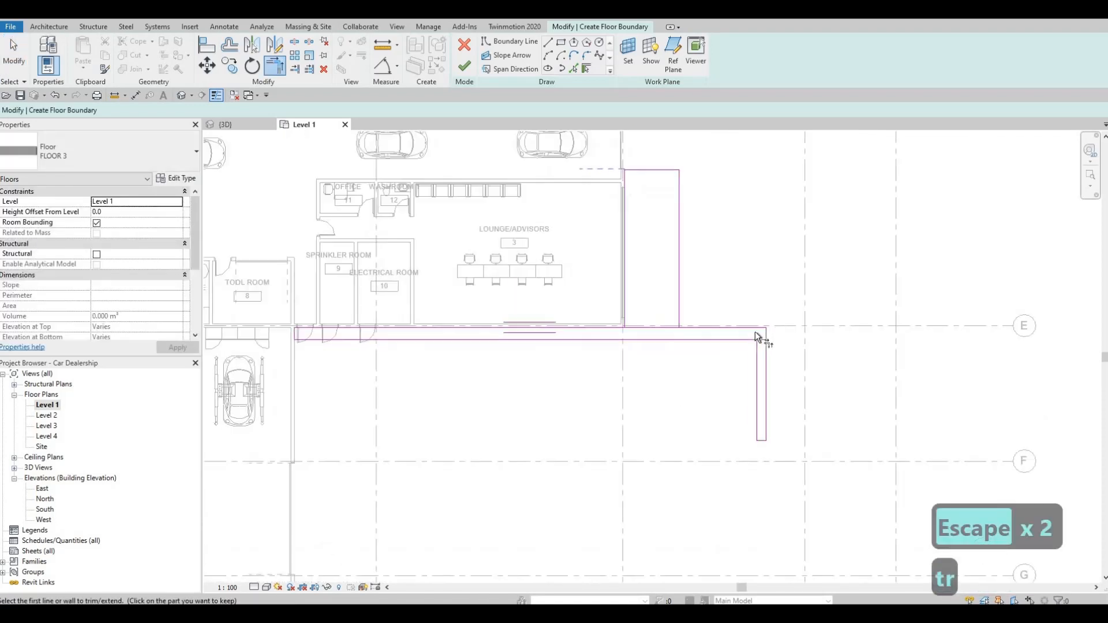
{"action": "key", "text": "Escape"}
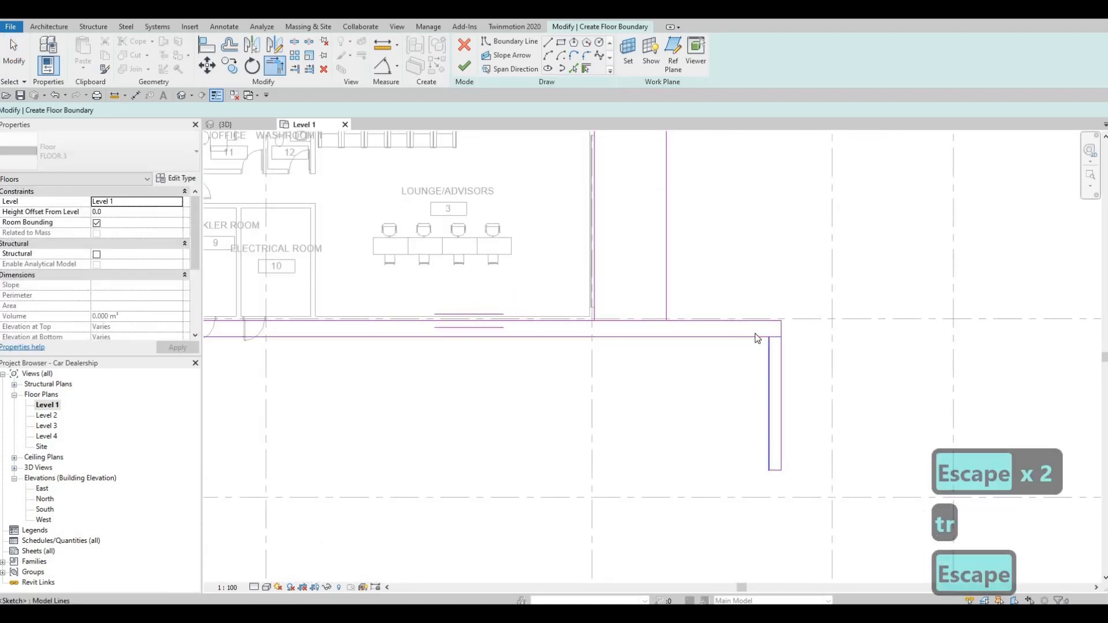
{"action": "key", "text": "Escape"}
Delete the short boundary line between the grid E strip and the narrow 5900 mm leg
{"action": "scroll", "coordinate": [769, 337], "scroll_direction": "up", "scroll_amount": 2}
{"action": "key", "text": "Escape"}
{"action": "left_click_drag", "start_coordinate": [741, 322], "coordinate": [804, 369]}
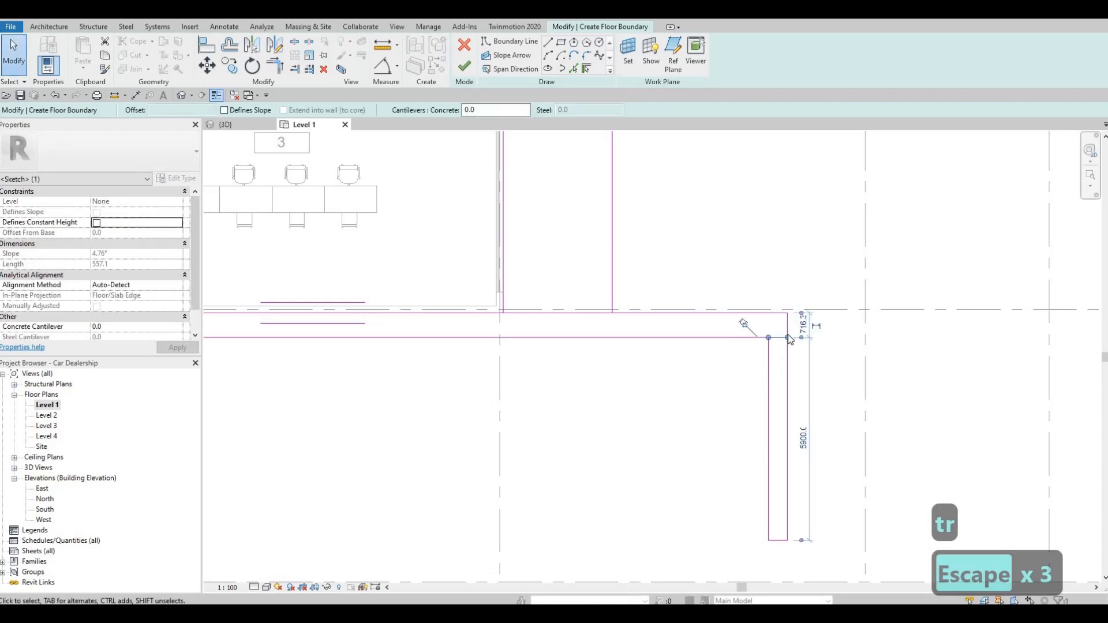
{"action": "key", "text": "Delete"}
{"action": "middle_click_drag", "start_coordinate": [538, 314], "coordinate": [584, 376]}
{"action": "scroll", "coordinate": [584, 377], "scroll_direction": "down", "scroll_amount": 1}
{"action": "key", "text": "Escape"}
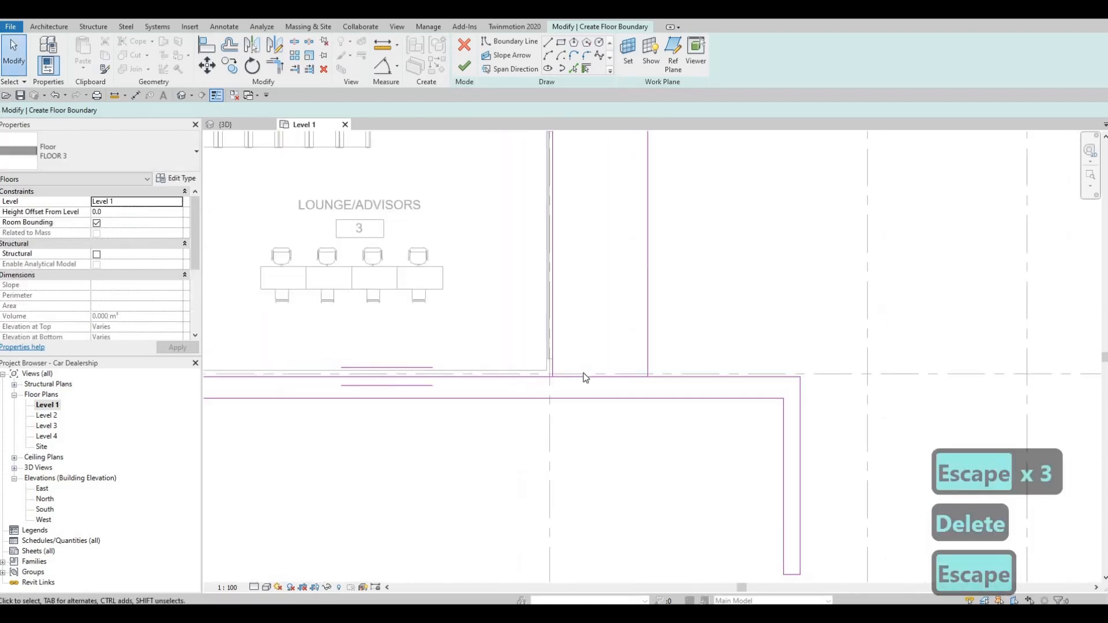
Delete the rectangle's short edge overlapping the strip beside the lounge
{"action": "left_click", "coordinate": [584, 376]}
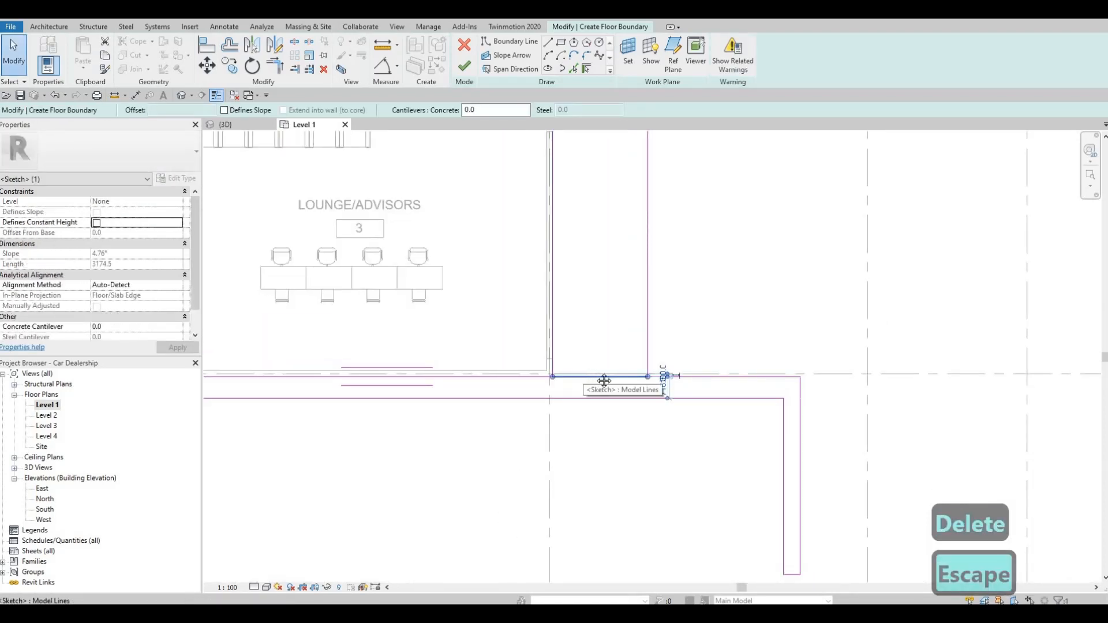
{"action": "key", "text": "Delete"}
{"action": "key", "text": "Escape"}
{"action": "key", "text": "Escape"}
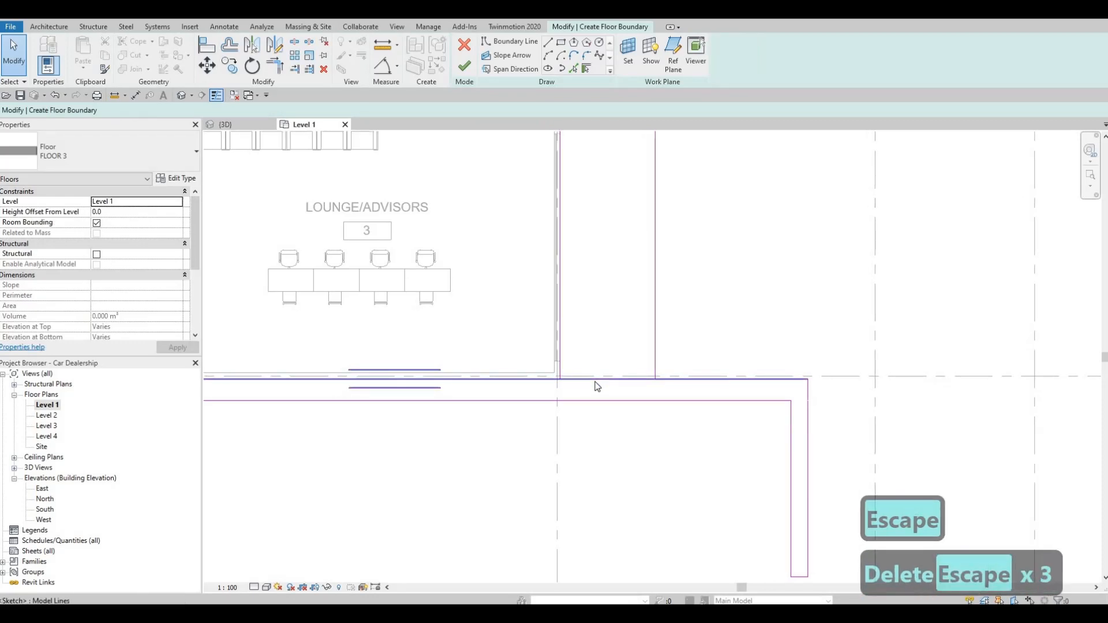
Split the strip's building-side edge beside the lounge and trim both pieces to the rectangle's long sides, forming one continuous outline
{"action": "key", "text": "s"}
{"action": "key", "text": "l"}
{"action": "key", "text": "Escape"}
{"action": "key", "text": "Escape"}
{"action": "key", "text": "Escape"}
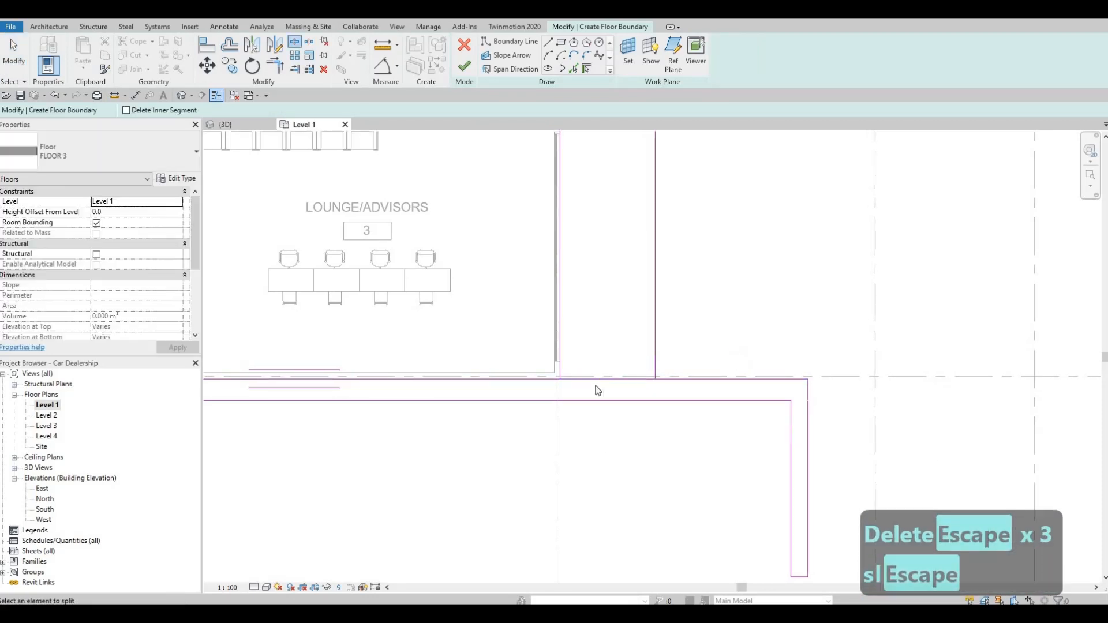
{"action": "key", "text": "t"}
{"action": "key", "text": "r"}
{"action": "left_click", "coordinate": [560, 345]}
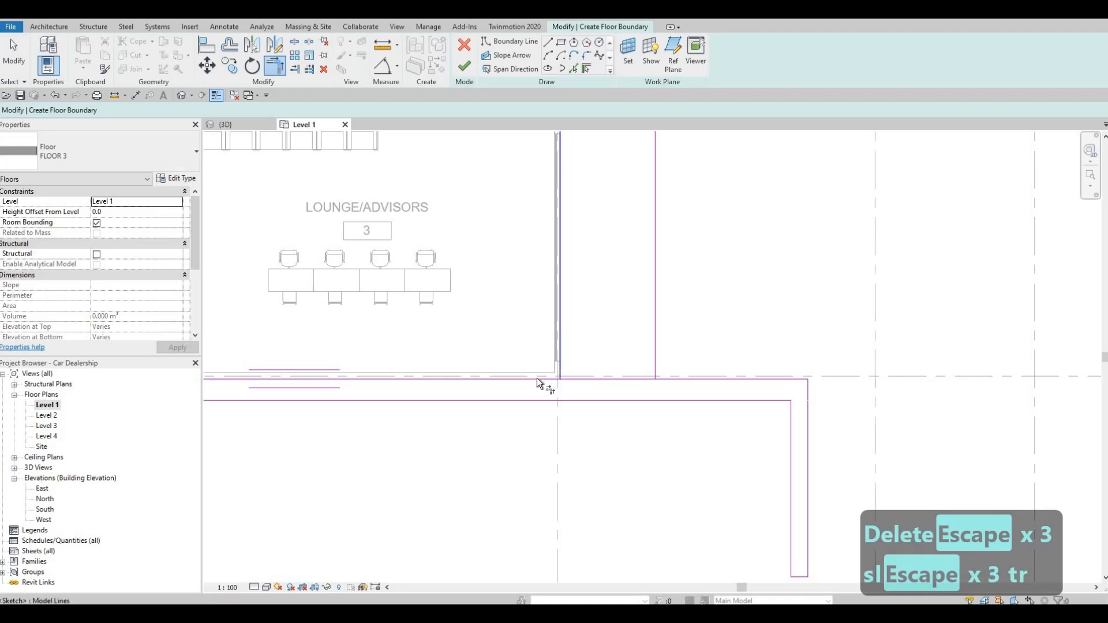
{"action": "left_click", "coordinate": [628, 377]}
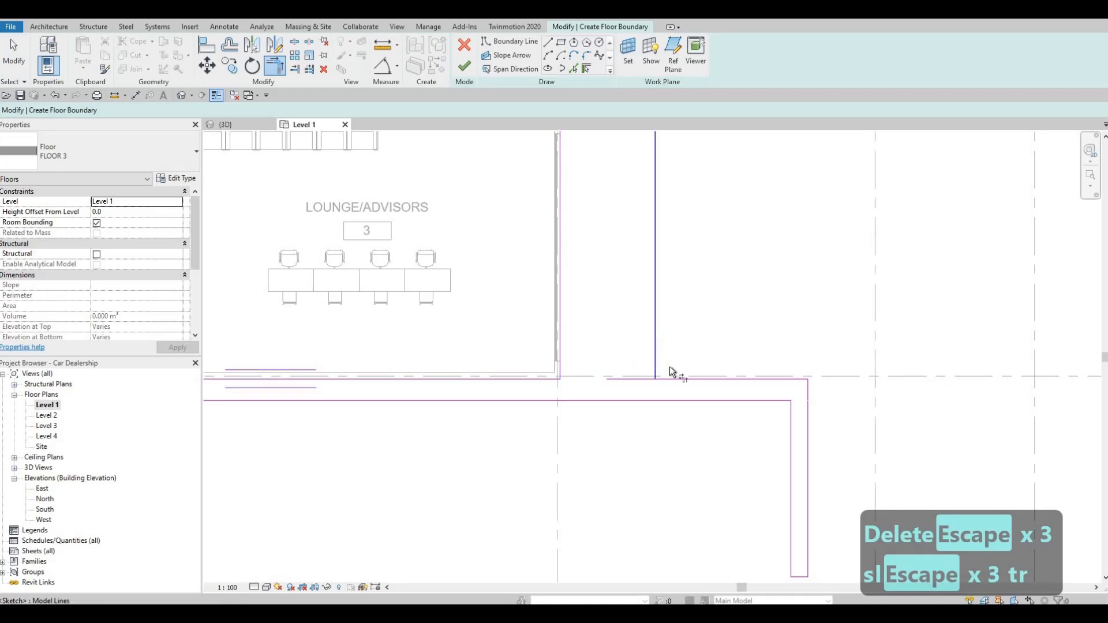
{"action": "scroll", "coordinate": [564, 354], "scroll_direction": "down", "scroll_amount": 2}
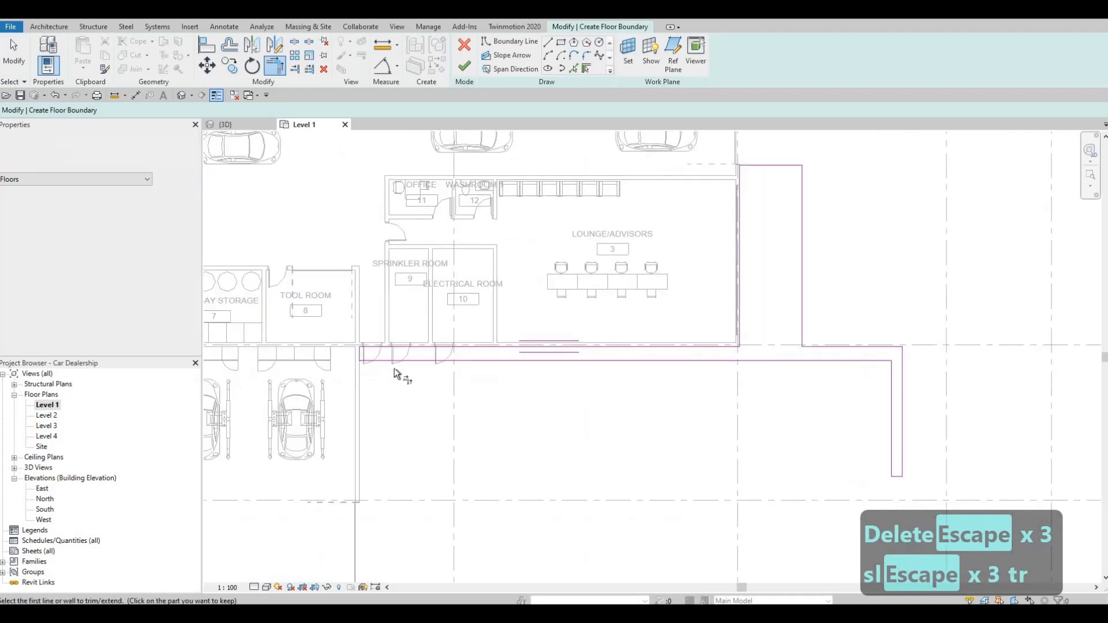
Move the lounge-side rectangle's short end edge slightly back from the garage door opening
{"action": "middle_click_drag", "start_coordinate": [642, 178], "coordinate": [590, 317]}
{"action": "mouse_move", "coordinate": [701, 354]}
{"action": "middle_mouse_down"}
{"action": "mouse_move", "coordinate": [607, 302]}
{"action": "mouse_move", "coordinate": [548, 313]}
{"action": "middle_mouse_up"}
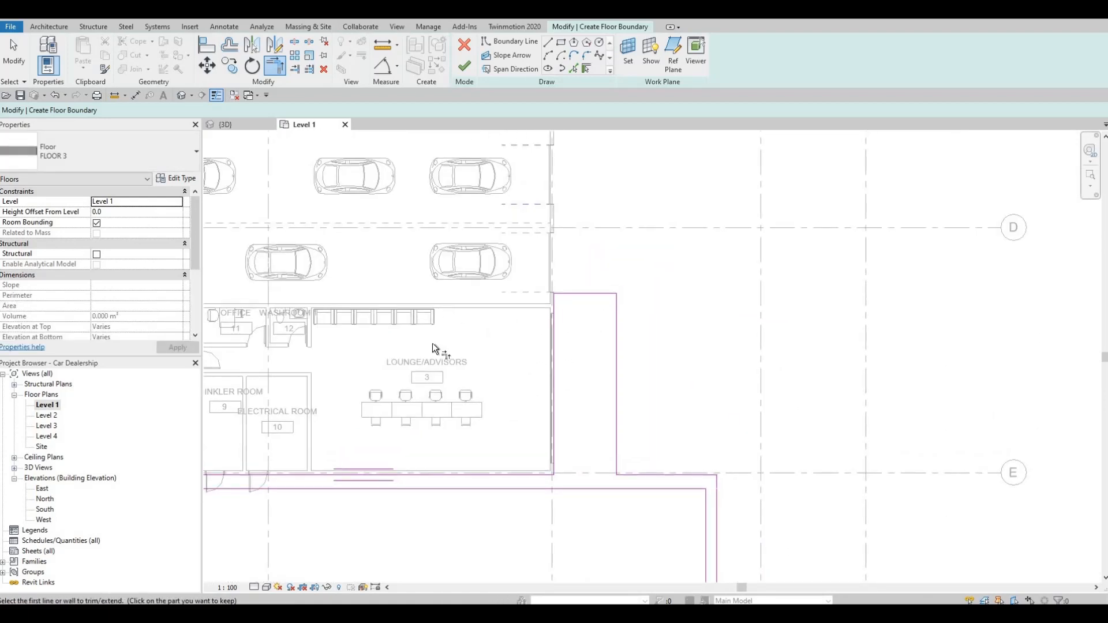
{"action": "scroll", "coordinate": [562, 322], "scroll_direction": "up", "scroll_amount": 3}
{"action": "key", "text": "Escape"}
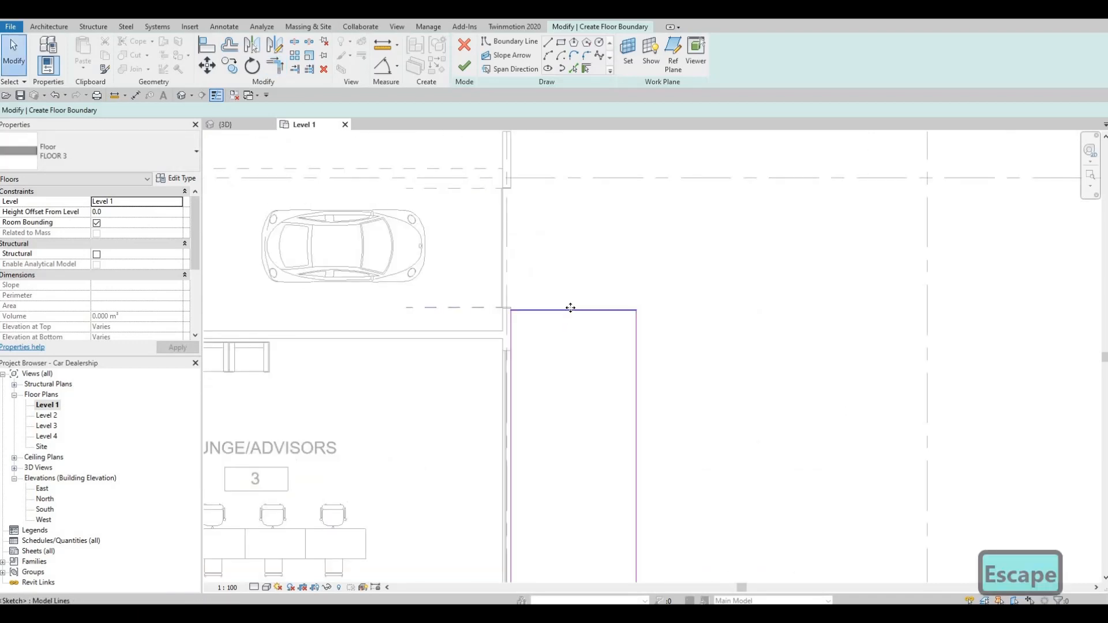
{"action": "left_click", "coordinate": [570, 311]}
{"action": "left_click_drag", "start_coordinate": [571, 317], "coordinate": [569, 322]}
{"action": "key", "text": "Escape"}
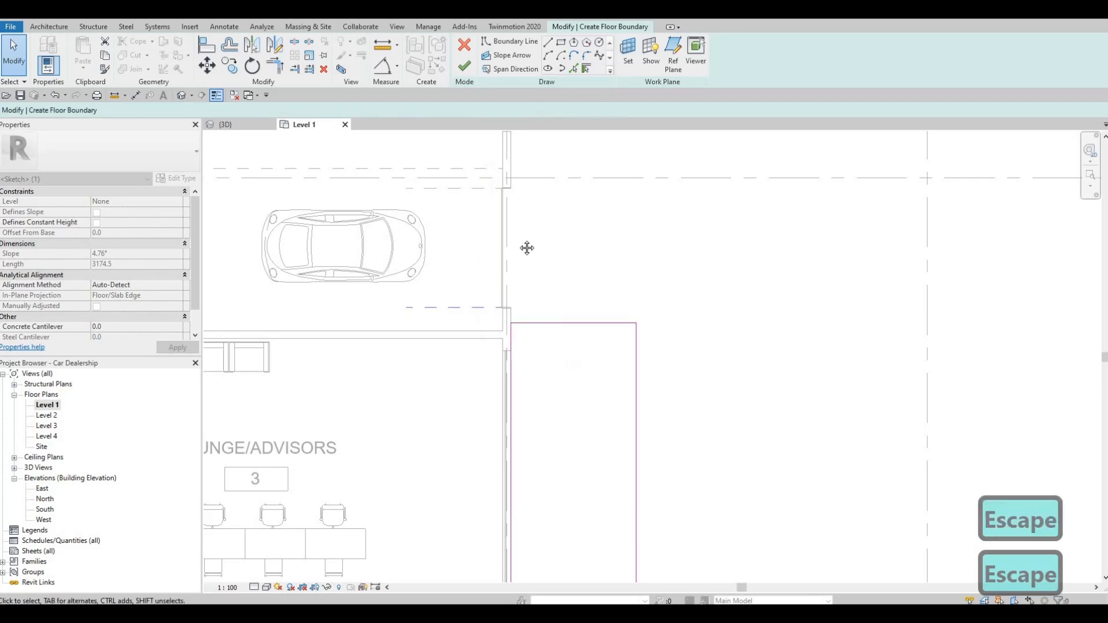
{"action": "scroll", "coordinate": [549, 329], "scroll_direction": "down", "scroll_amount": 2}
{"action": "scroll", "coordinate": [583, 338], "scroll_direction": "down", "scroll_amount": 2}
{"action": "key", "text": "Escape"}
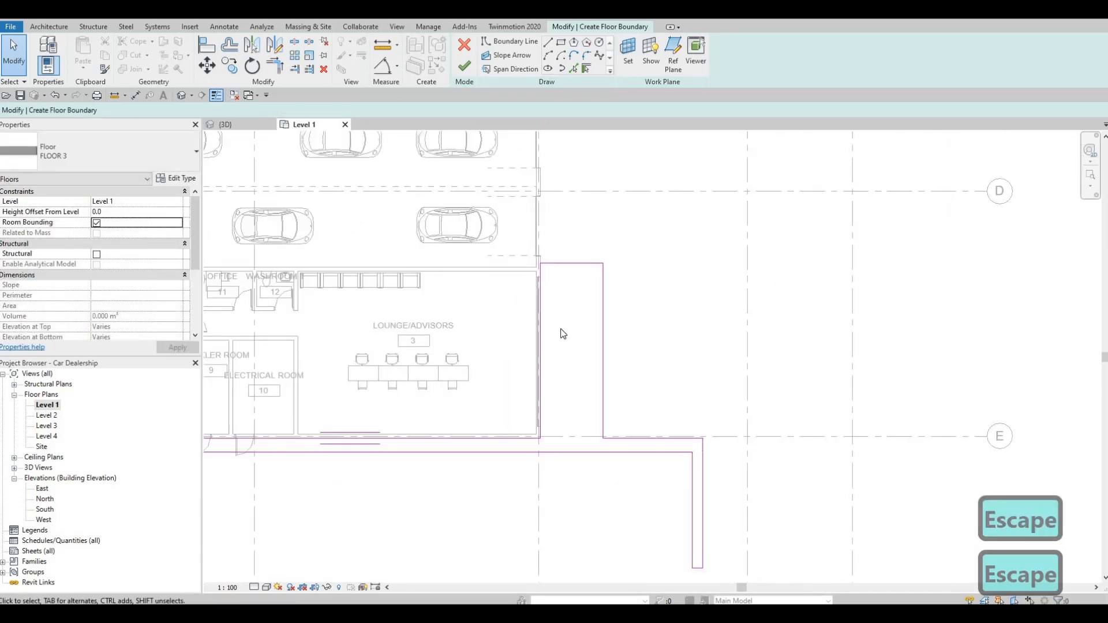
Round the outer corner where the grid E strip meets the narrow leg with a fillet arc of about 772 mm radius
{"action": "scroll", "coordinate": [512, 364], "scroll_direction": "down", "scroll_amount": 1}
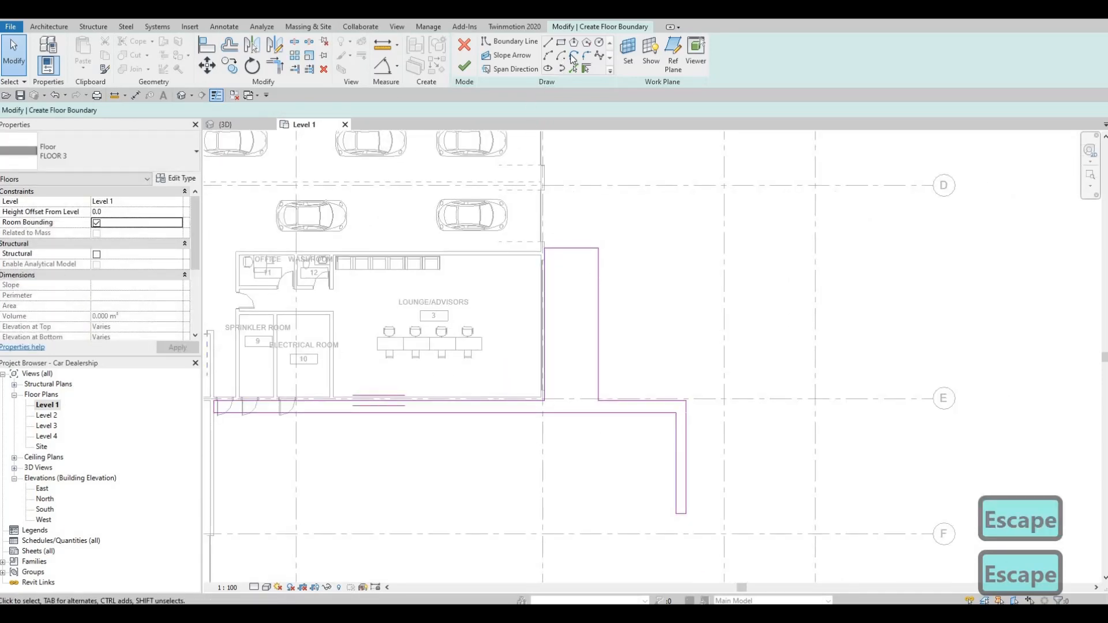
{"action": "left_click", "coordinate": [591, 56]}
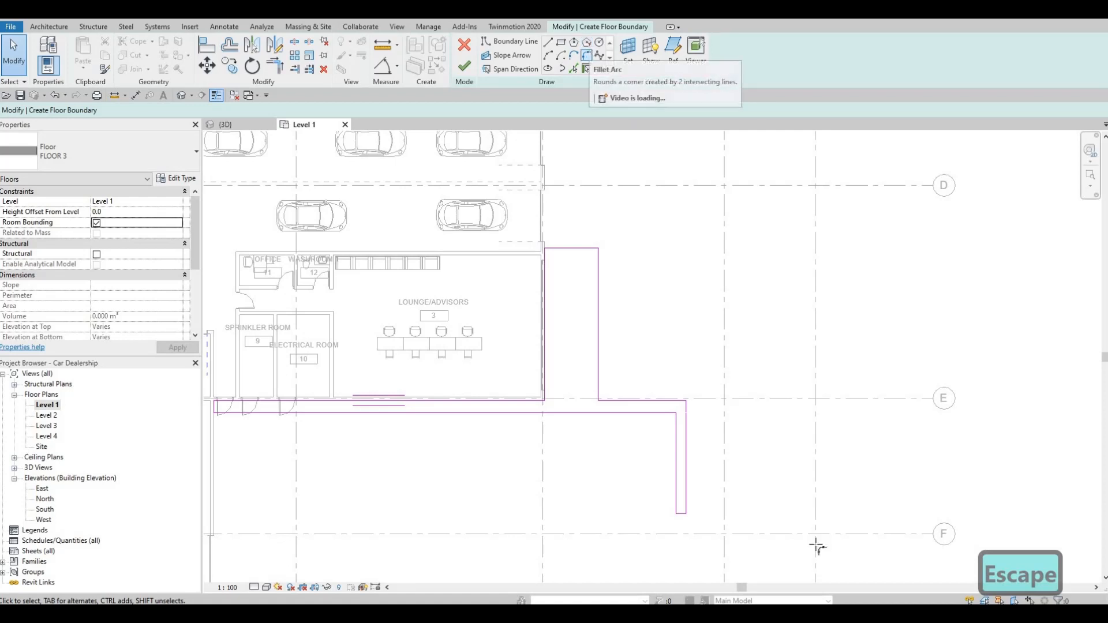
{"action": "scroll", "coordinate": [735, 440], "scroll_direction": "up", "scroll_amount": 2}
{"action": "scroll", "coordinate": [621, 364], "scroll_direction": "up", "scroll_amount": 2}
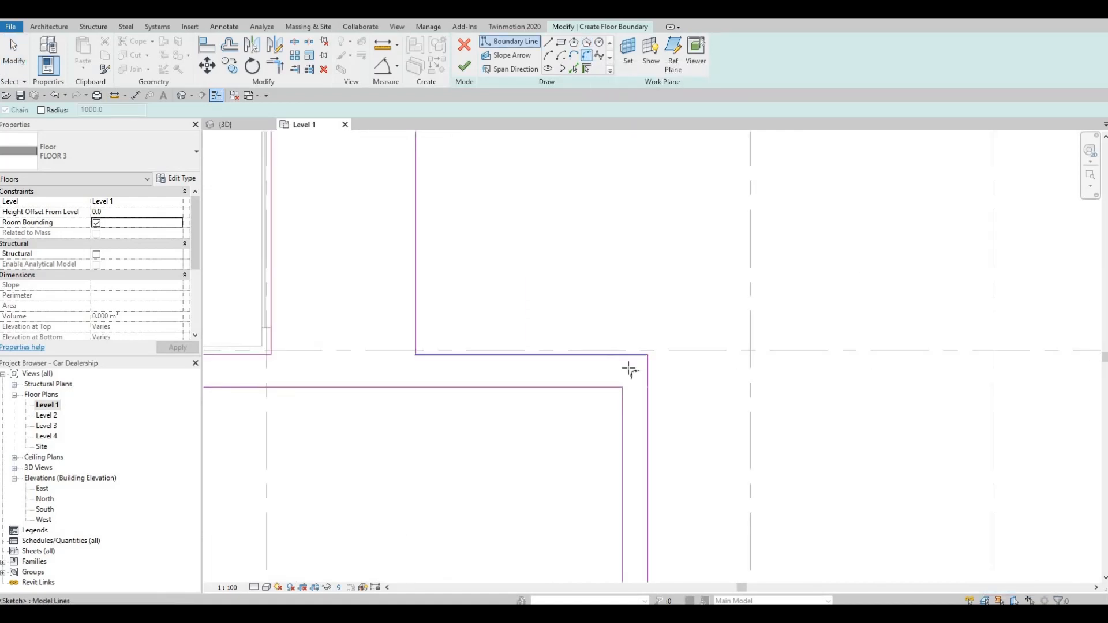
{"action": "left_click", "coordinate": [645, 386]}
{"action": "left_click", "coordinate": [644, 374]}
{"action": "scroll", "coordinate": [645, 372], "scroll_direction": "up", "scroll_amount": 1}
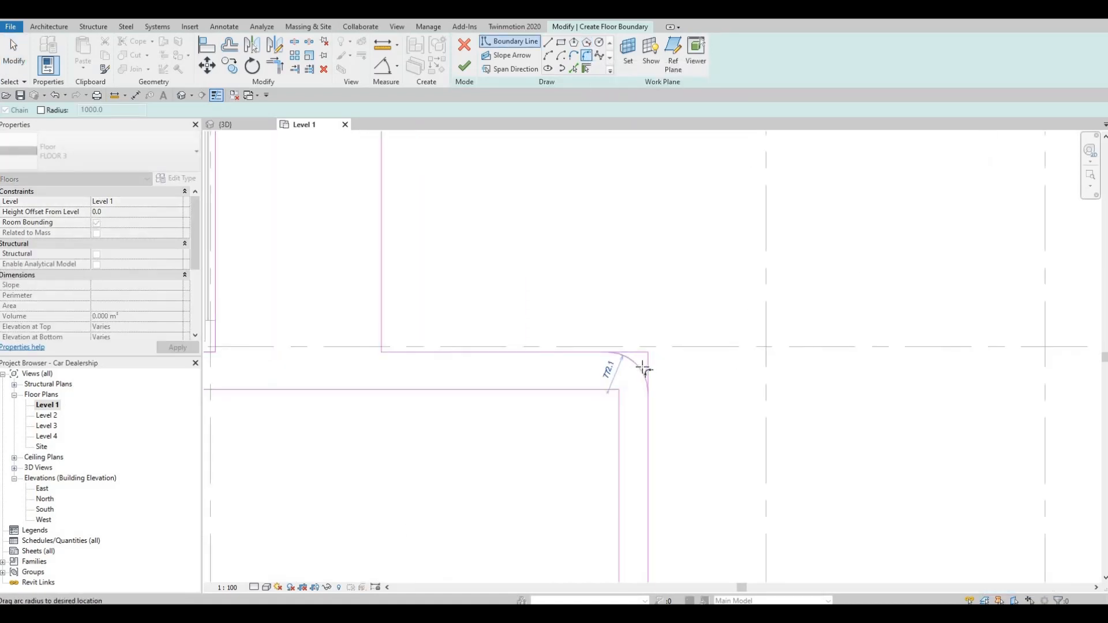
{"action": "left_click", "coordinate": [641, 367]}
Round the outer corner of the lounge-side rectangle near the garage door opening with a fillet arc of about 1275 mm radius
{"action": "scroll", "coordinate": [583, 326], "scroll_direction": "down", "scroll_amount": 3}
{"action": "middle_click_drag", "start_coordinate": [584, 327], "coordinate": [605, 464]}
{"action": "middle_click_drag", "start_coordinate": [494, 246], "coordinate": [514, 463]}
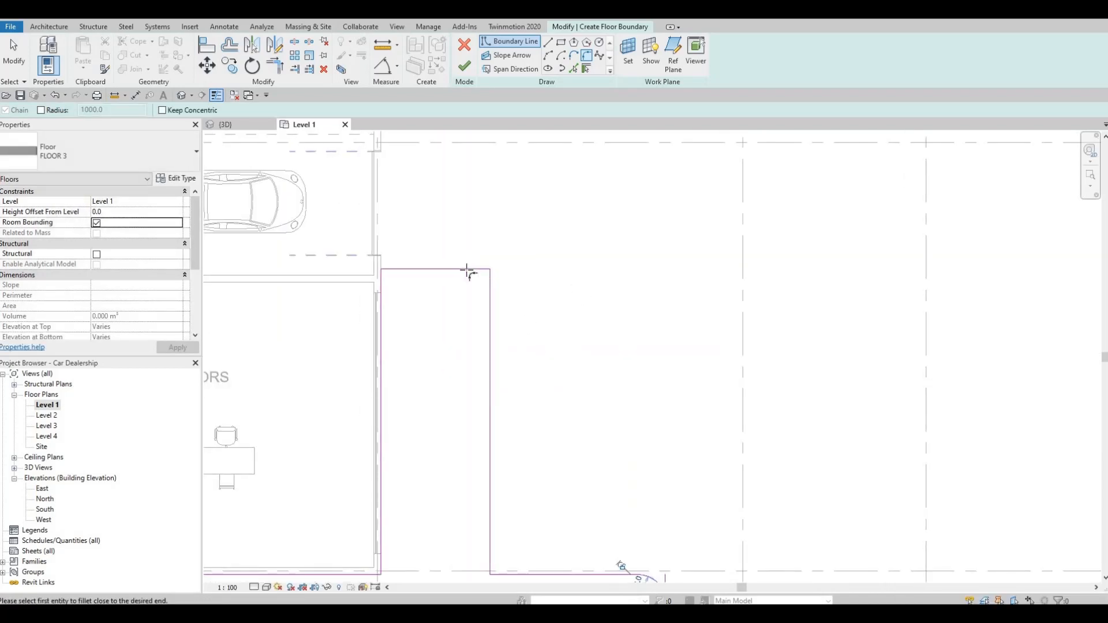
{"action": "left_click", "coordinate": [468, 270]}
{"action": "left_click", "coordinate": [488, 296]}
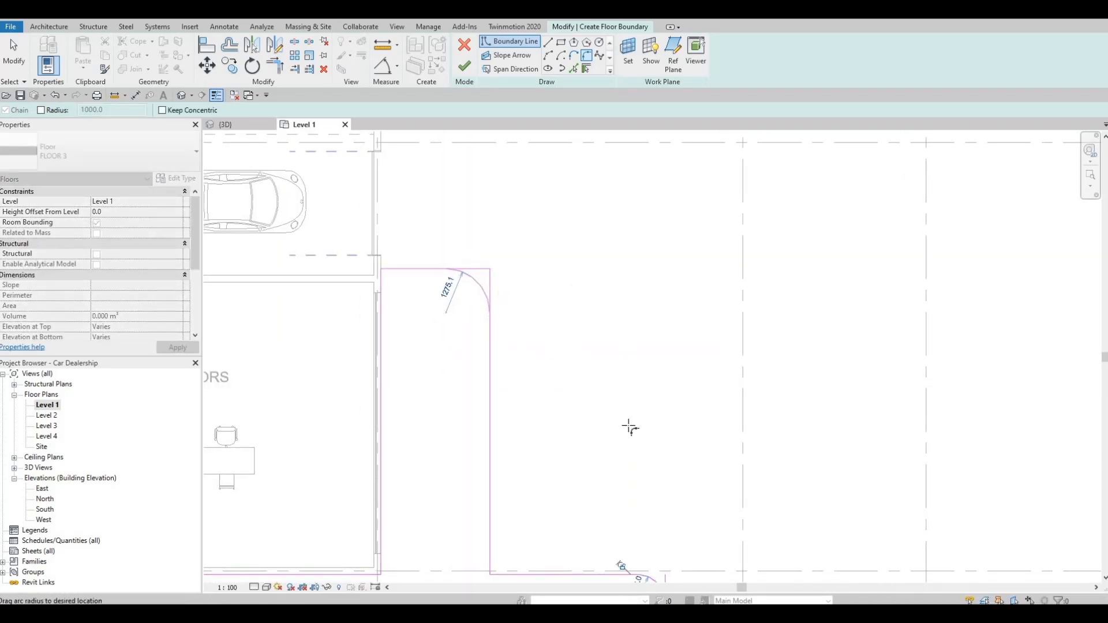
{"action": "left_click", "coordinate": [632, 258]}
{"action": "key", "text": "Escape"}
{"action": "key", "text": "Escape"}
{"action": "key", "text": "Escape"}
Delete the leftover straight piece beyond the fillet arc at the outer corner of the grid E strip and narrow leg
{"action": "middle_click_drag", "start_coordinate": [664, 563], "coordinate": [552, 250]}
{"action": "scroll", "coordinate": [551, 303], "scroll_direction": "up", "scroll_amount": 2}
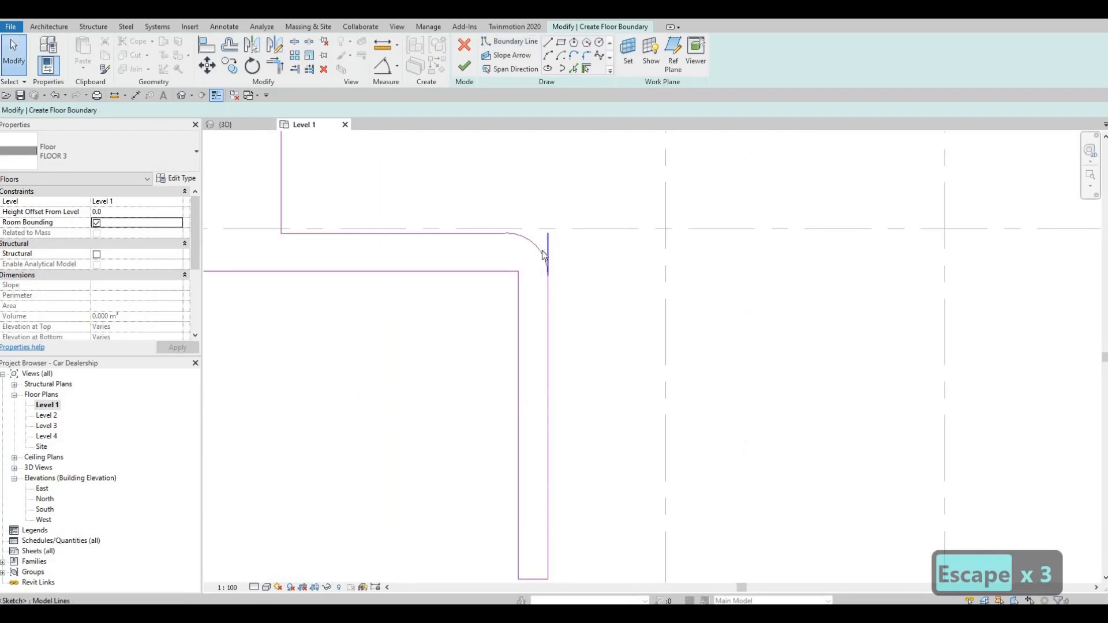
{"action": "left_click", "coordinate": [545, 255]}
{"action": "key", "text": "Delete"}
{"action": "scroll", "coordinate": [566, 396], "scroll_direction": "down", "scroll_amount": 2}
{"action": "middle_click_drag", "start_coordinate": [564, 469], "coordinate": [569, 393]}
{"action": "key", "text": "Escape"}
{"action": "key", "text": "Escape"}
{"action": "scroll", "coordinate": [569, 394], "scroll_direction": "down", "scroll_amount": 2}
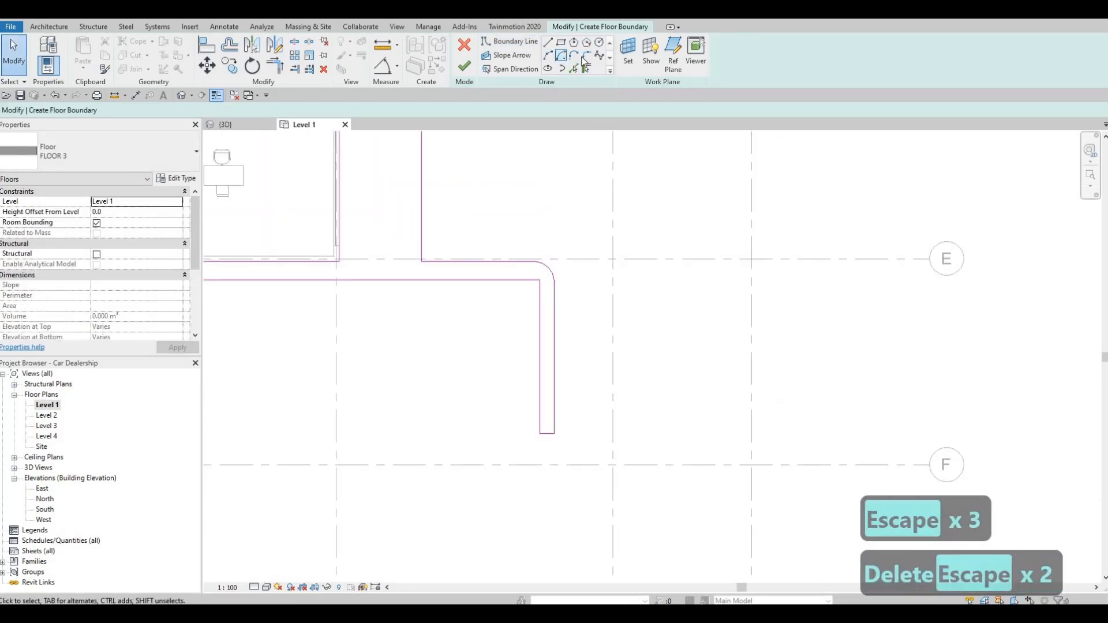
Round the outer corner at the narrow leg's free end near grid F with a fillet arc of about 300 mm radius
{"action": "scroll", "coordinate": [580, 465], "scroll_direction": "up", "scroll_amount": 3}
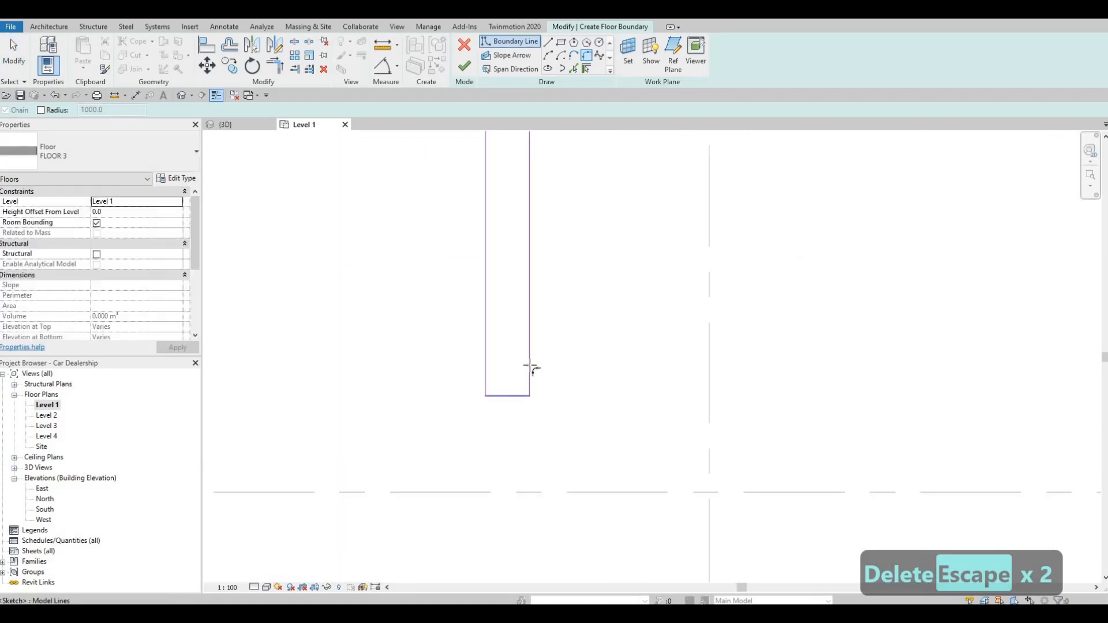
{"action": "left_click", "coordinate": [529, 366]}
{"action": "left_click", "coordinate": [515, 396]}
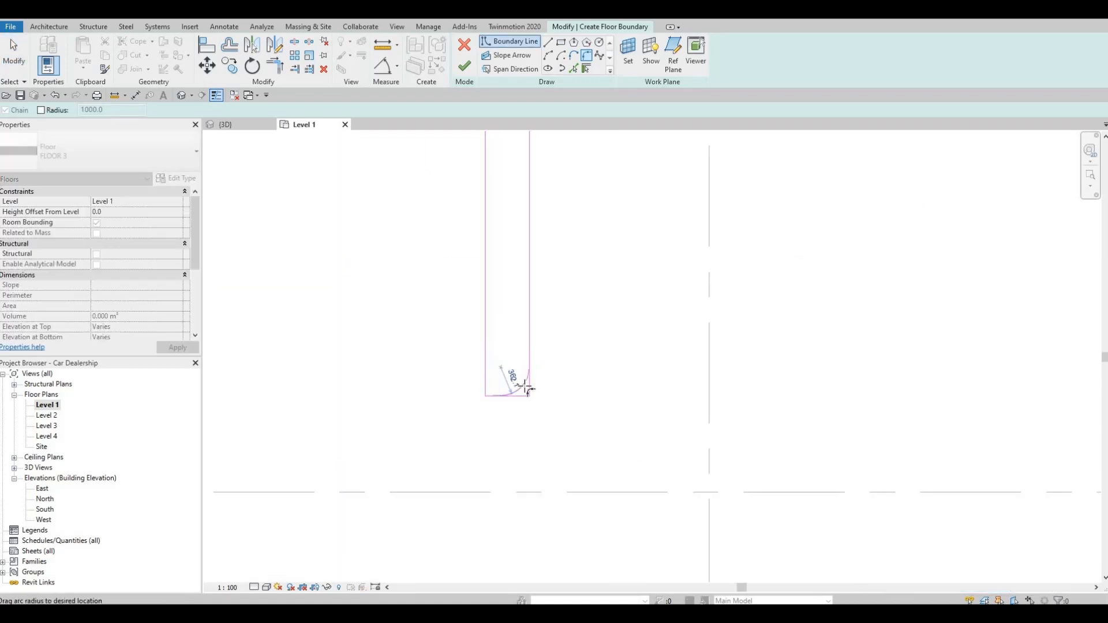
{"action": "left_click", "coordinate": [495, 400]}
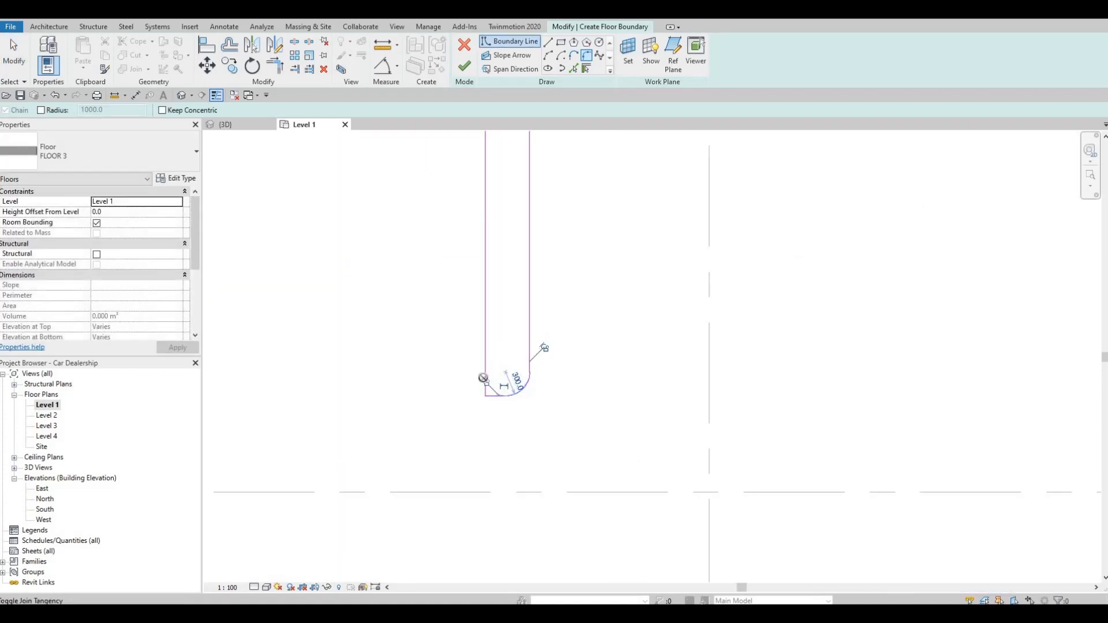
{"action": "left_click", "coordinate": [488, 394]}
{"action": "scroll", "coordinate": [495, 383], "scroll_direction": "up", "scroll_amount": 2}
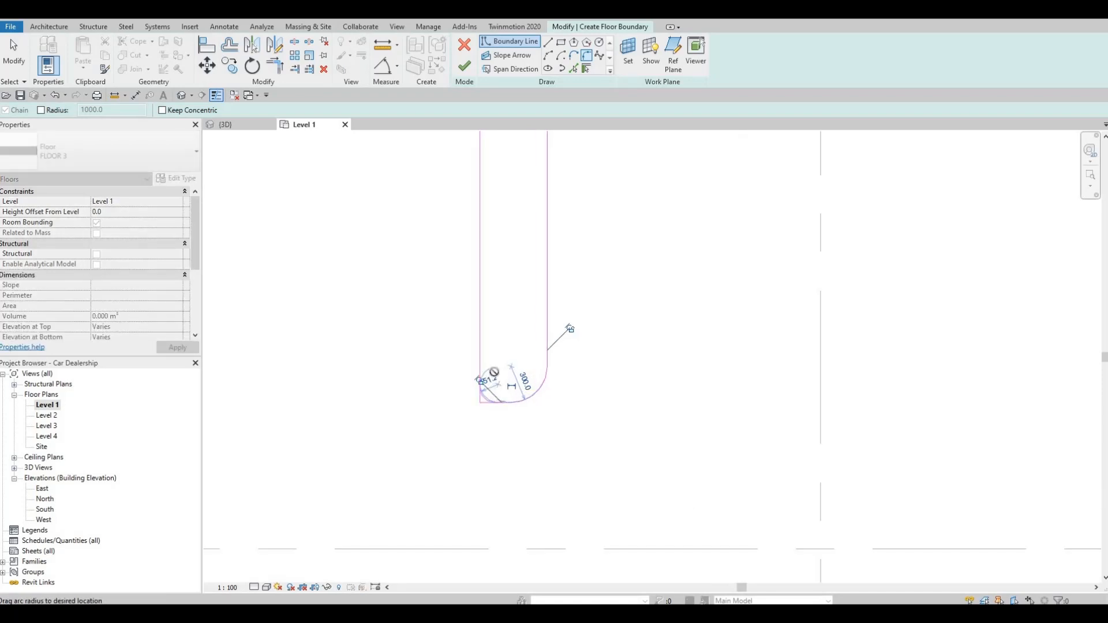
{"action": "key", "text": "Escape"}
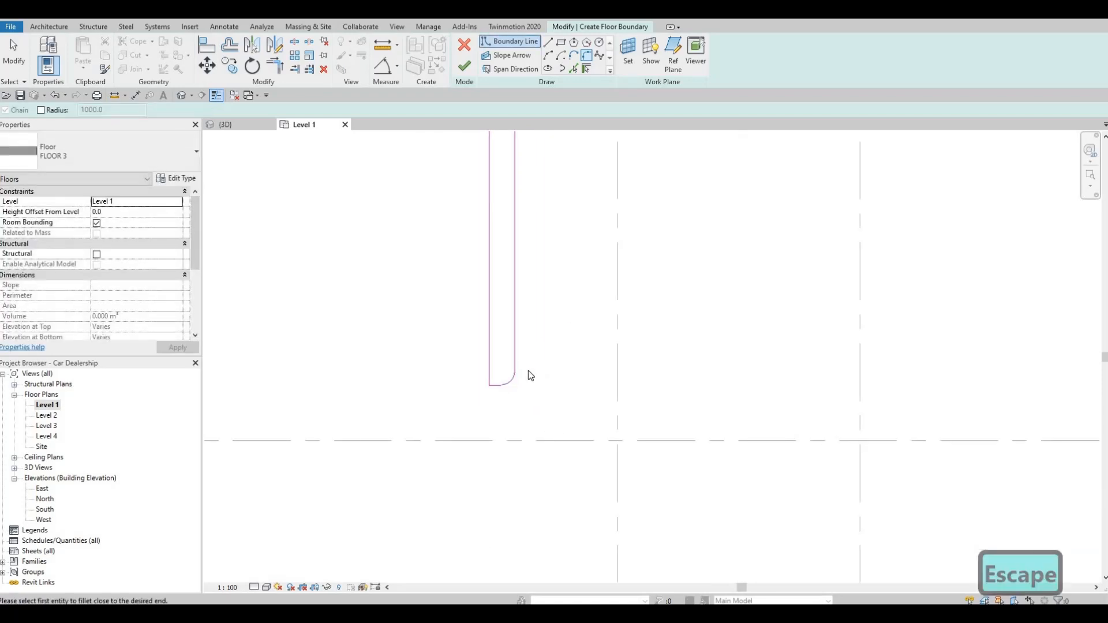
{"action": "scroll", "coordinate": [539, 364], "scroll_direction": "down", "scroll_amount": 3}
{"action": "key", "text": "Escape"}
{"action": "key", "text": "Escape"}
Move the narrow leg's inner long edge toward the building, widening the leg to about 957 mm
{"action": "left_click", "coordinate": [539, 356]}
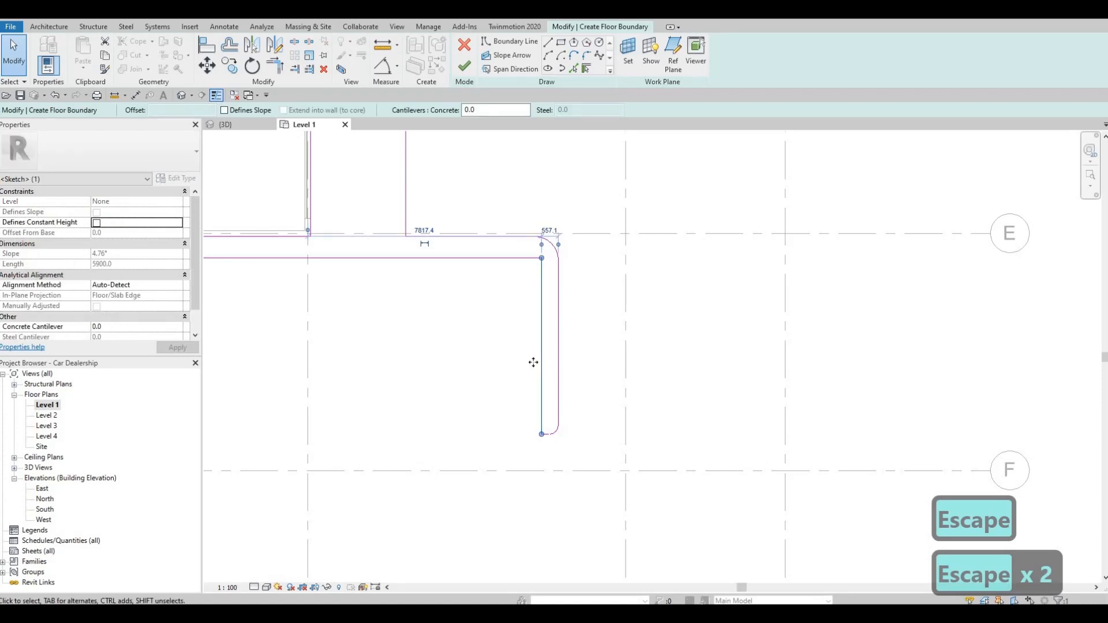
{"action": "key", "text": "Left"}
{"action": "key", "text": "Left"}
{"action": "key", "text": "Left"}
{"action": "key", "text": "Left"}
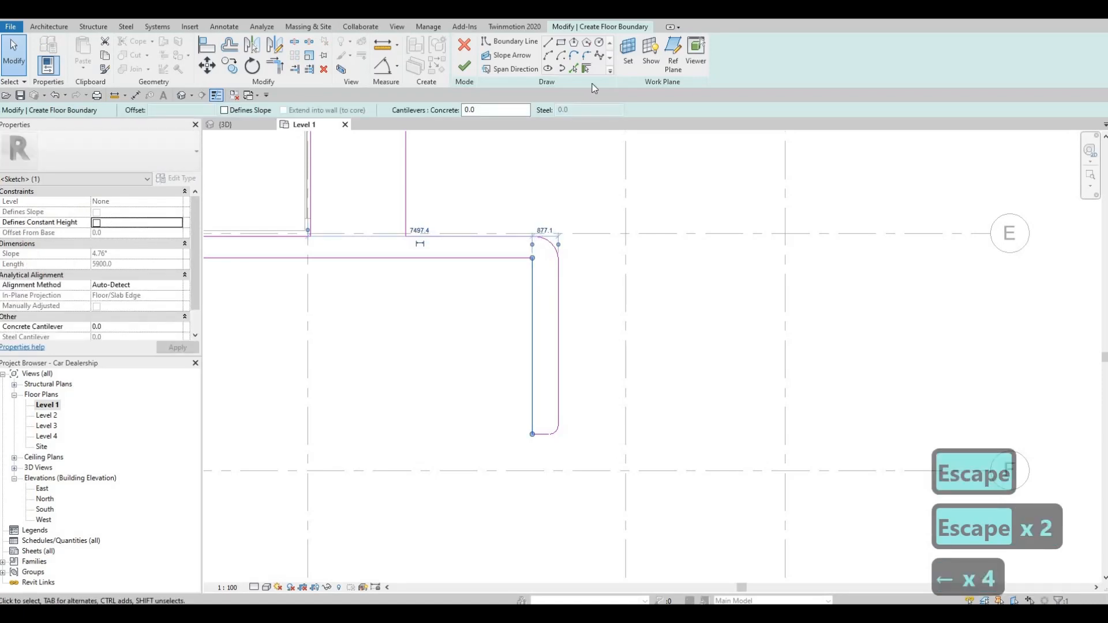
{"action": "key", "text": "Left"}
{"action": "key", "text": "Escape"}
{"action": "key", "text": "Escape"}
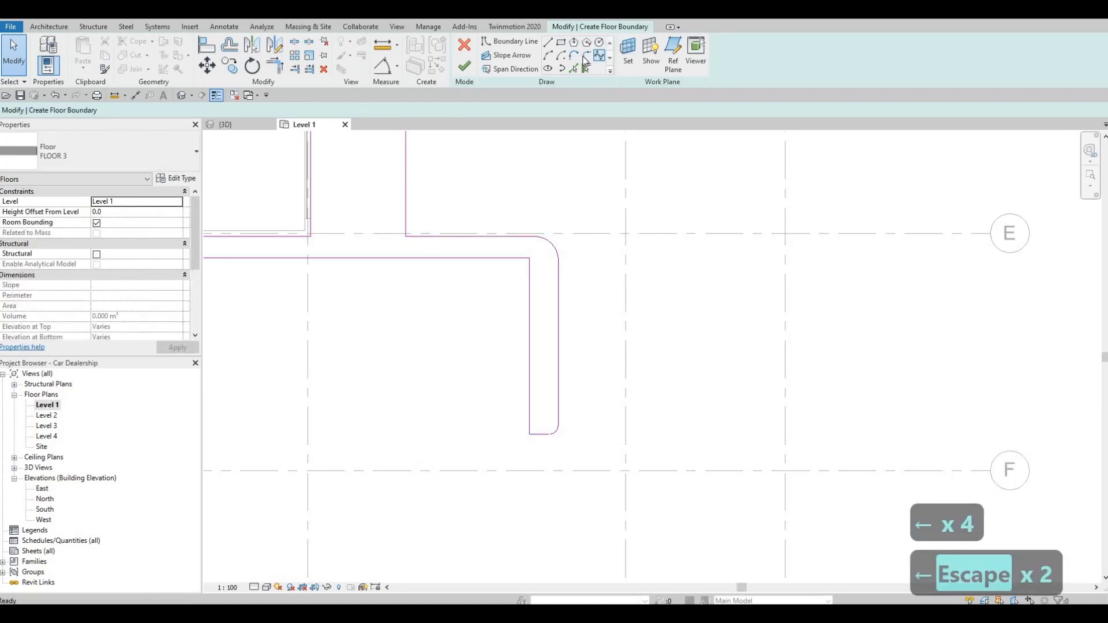
Round the remaining square corner at the leg's free end with a fillet arc of about 300 mm radius
{"action": "scroll", "coordinate": [537, 442], "scroll_direction": "up", "scroll_amount": 2}
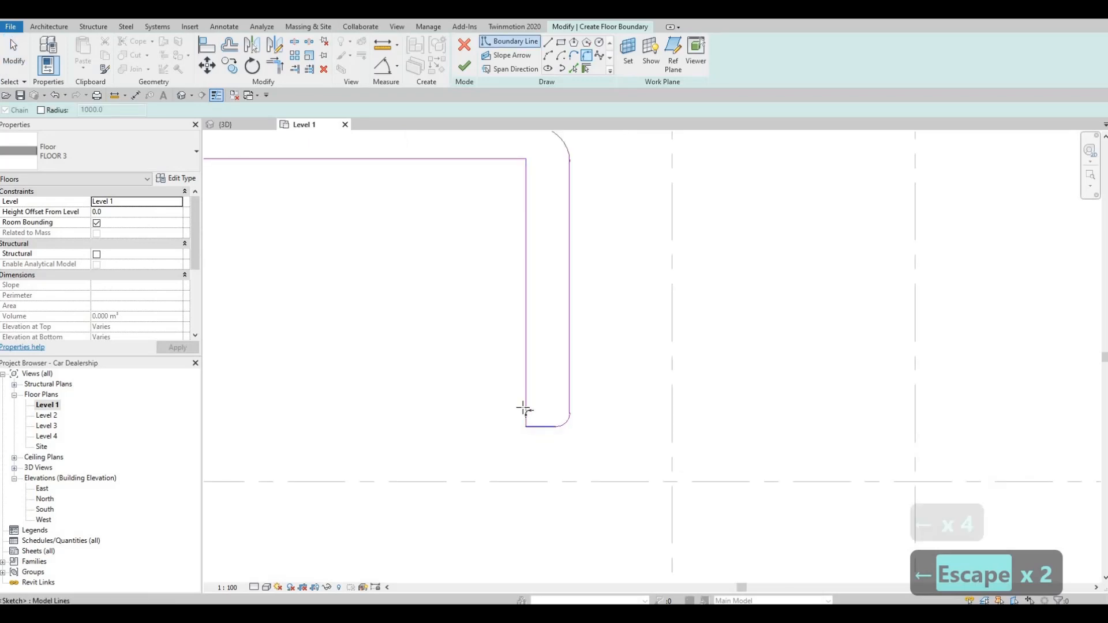
{"action": "left_click", "coordinate": [526, 408]}
{"action": "scroll", "coordinate": [530, 411], "scroll_direction": "up", "scroll_amount": 2}
{"action": "left_click", "coordinate": [544, 426]}
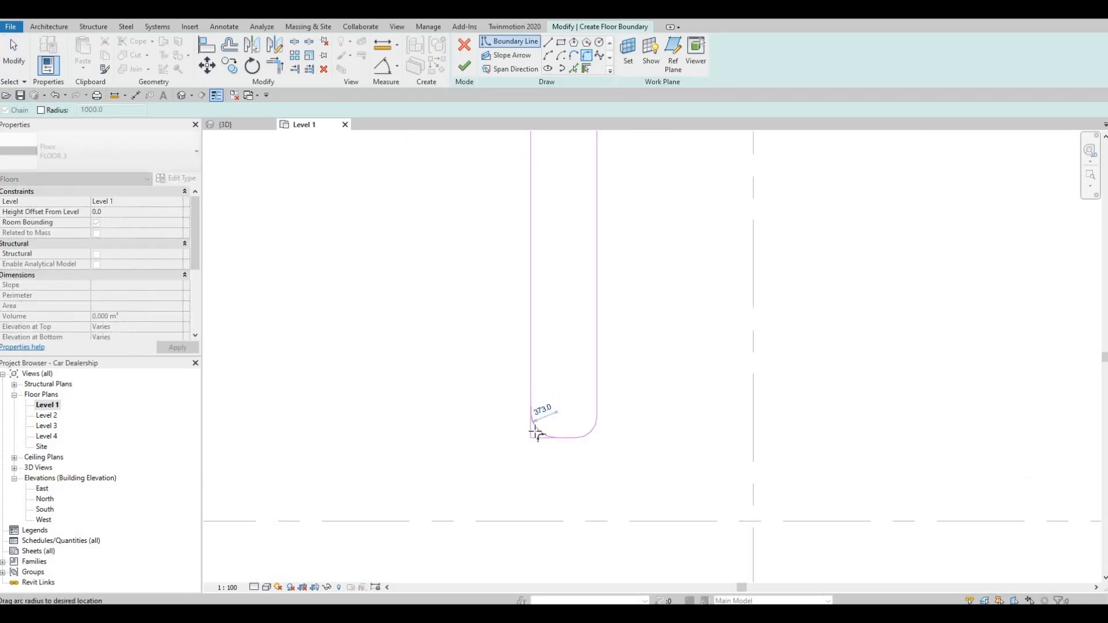
{"action": "scroll", "coordinate": [536, 434], "scroll_direction": "up", "scroll_amount": 2}
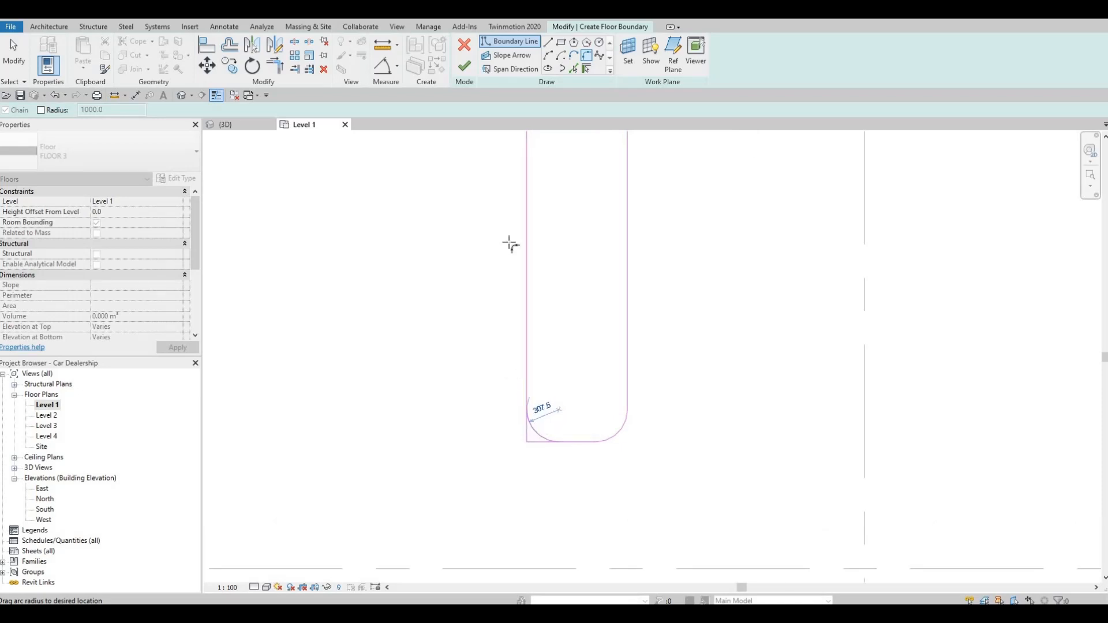
{"action": "left_click", "coordinate": [509, 243]}
Check the whole FLOOR 3 outline from the narrow leg to the lounge side and try to finish the sketch
{"action": "scroll", "coordinate": [517, 390], "scroll_direction": "down", "scroll_amount": 3}
{"action": "middle_click_drag", "start_coordinate": [498, 173], "coordinate": [544, 346]}
{"action": "scroll", "coordinate": [539, 302], "scroll_direction": "down", "scroll_amount": 2}
{"action": "middle_click_drag", "start_coordinate": [529, 239], "coordinate": [542, 323]}
{"action": "scroll", "coordinate": [511, 314], "scroll_direction": "up", "scroll_amount": 1}
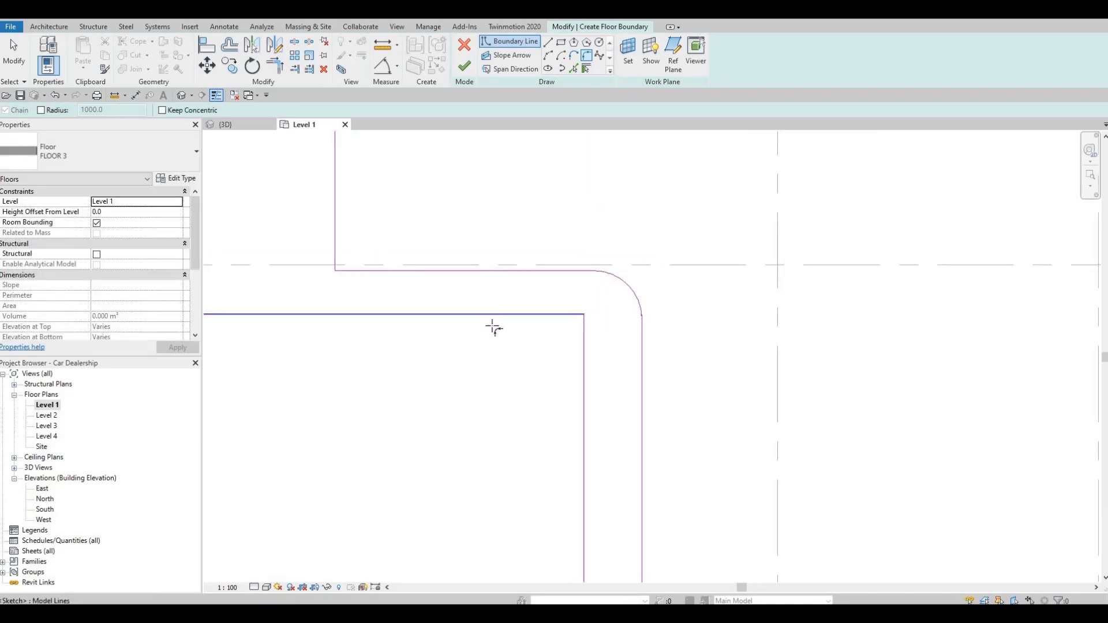
{"action": "scroll", "coordinate": [625, 307], "scroll_direction": "down", "scroll_amount": 6}
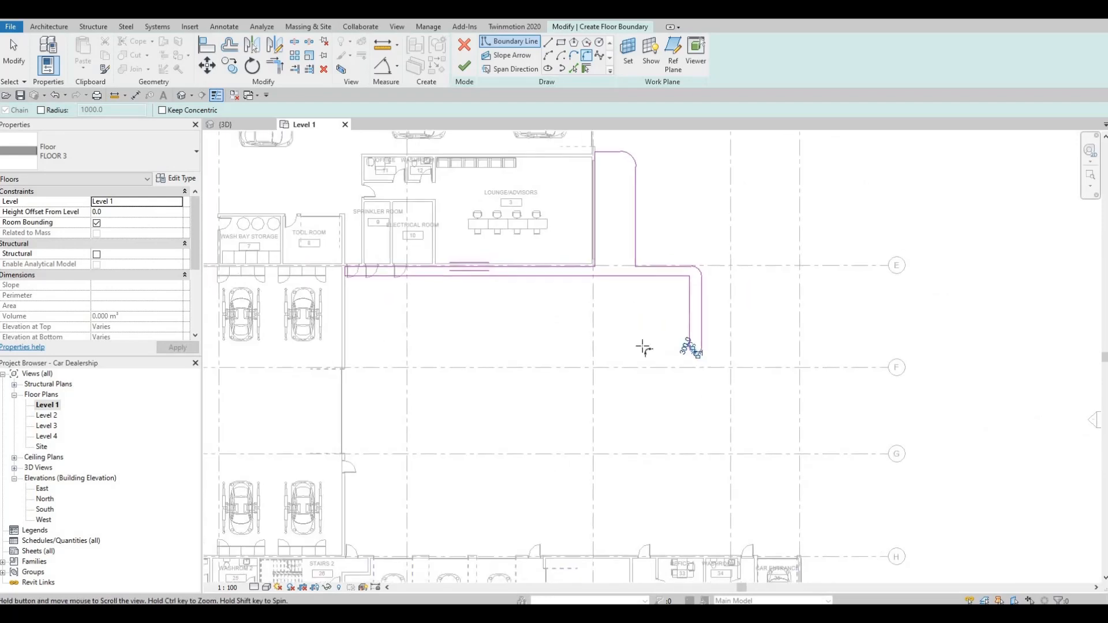
{"action": "scroll", "coordinate": [499, 260], "scroll_direction": "down", "scroll_amount": 1}
{"action": "middle_click_drag", "start_coordinate": [475, 296], "coordinate": [443, 265]}
{"action": "scroll", "coordinate": [444, 261], "scroll_direction": "up", "scroll_amount": 2}
{"action": "key", "text": "Escape"}
{"action": "middle_click_drag", "start_coordinate": [571, 309], "coordinate": [566, 358]}
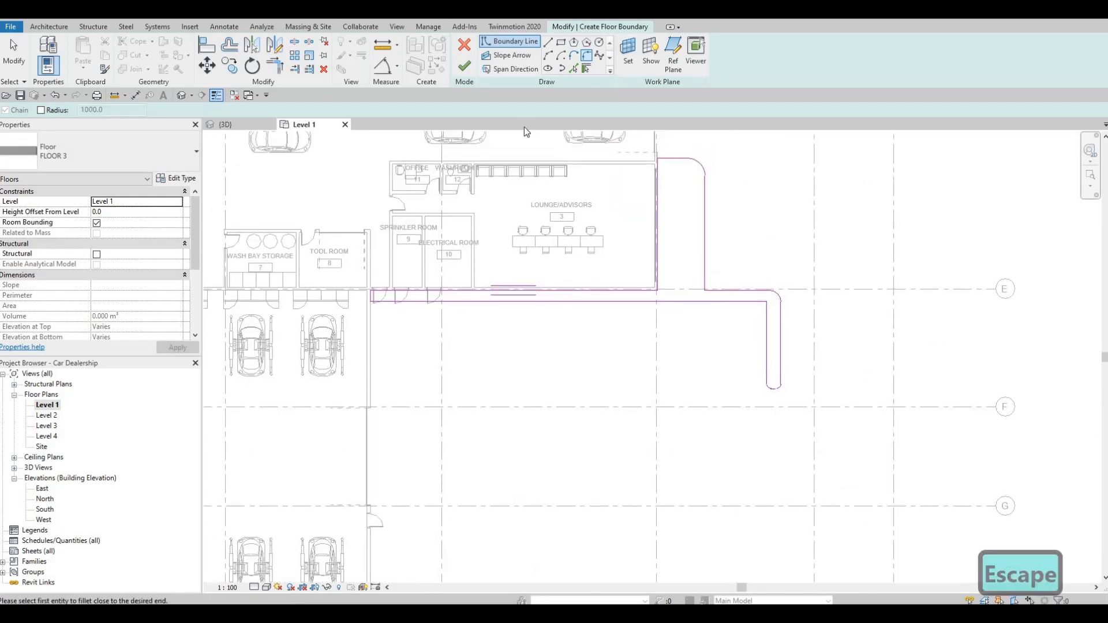
{"action": "left_click", "coordinate": [465, 68]}
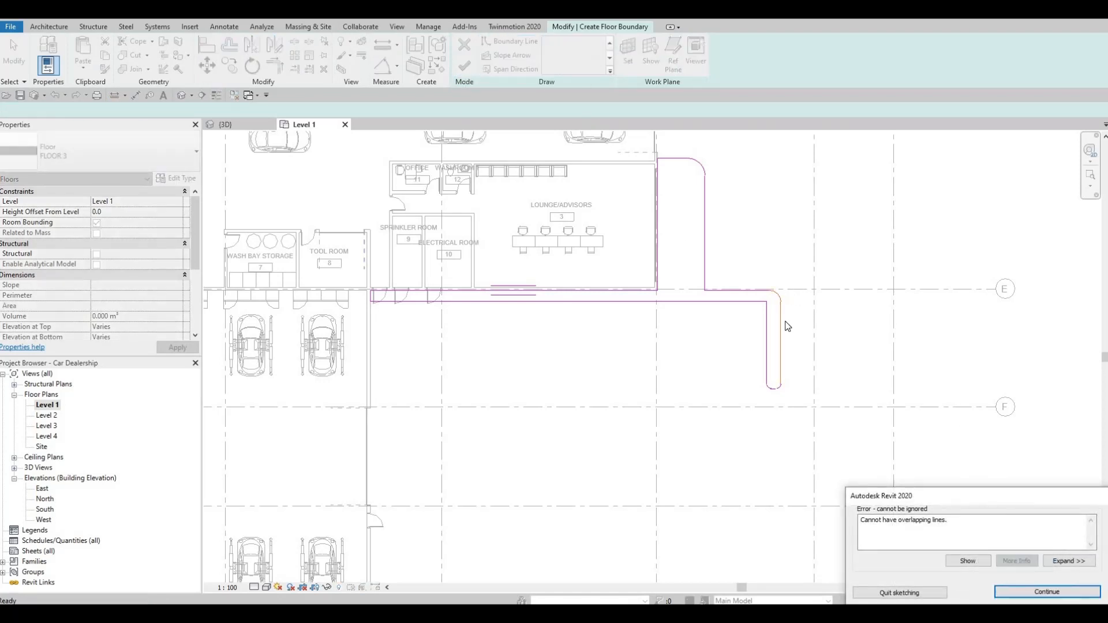
{"action": "key", "text": "Escape"}
Try deleting the leg's outer long edge to clear the overlap, and undo the deletion
{"action": "scroll", "coordinate": [773, 342], "scroll_direction": "up", "scroll_amount": 3}
{"action": "left_click", "coordinate": [772, 357]}
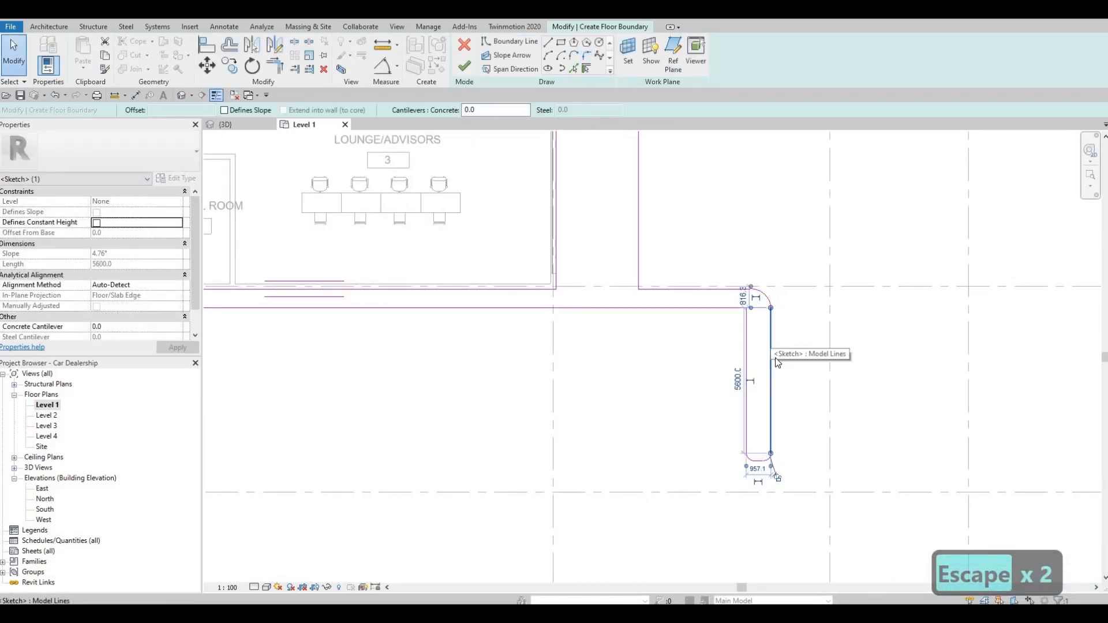
{"action": "key", "text": "Delete"}
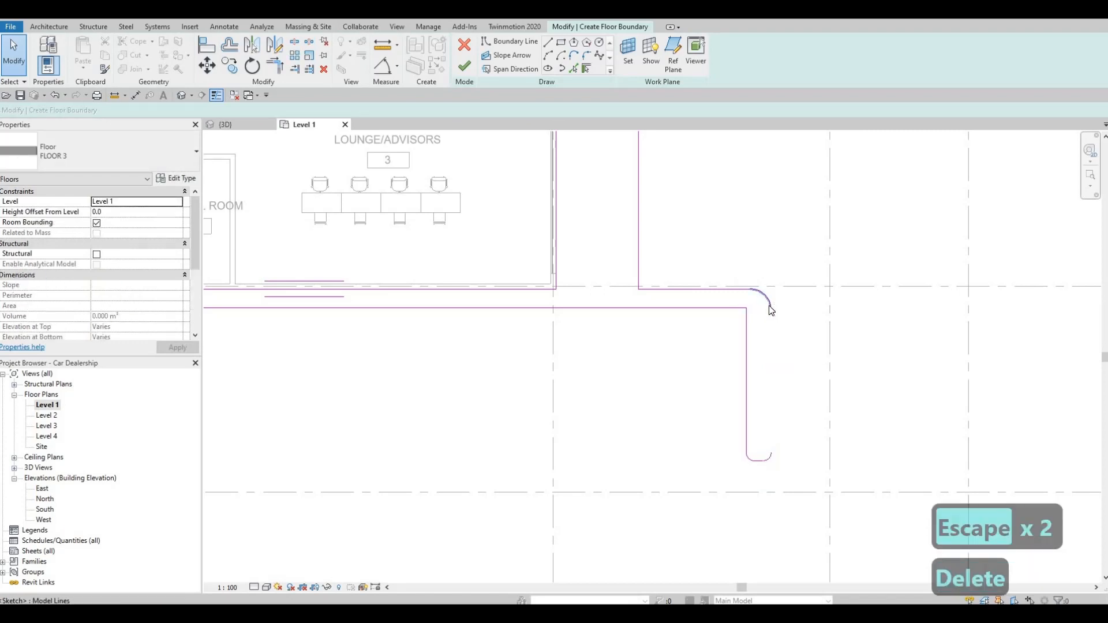
{"action": "key", "text": "ctrl+z"}
{"action": "key", "text": "Escape"}
Examine the leg's outer edge and its fillet arcs at both ends to locate the overlapping boundary lines
{"action": "scroll", "coordinate": [753, 437], "scroll_direction": "up", "scroll_amount": 4}
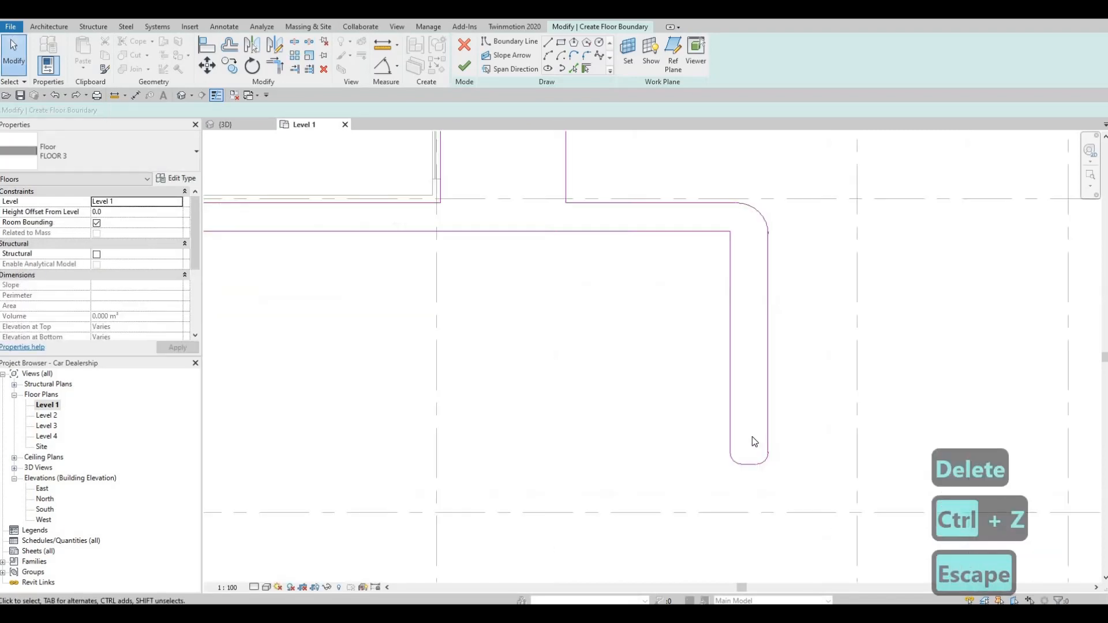
{"action": "scroll", "coordinate": [773, 433], "scroll_direction": "up", "scroll_amount": 5}
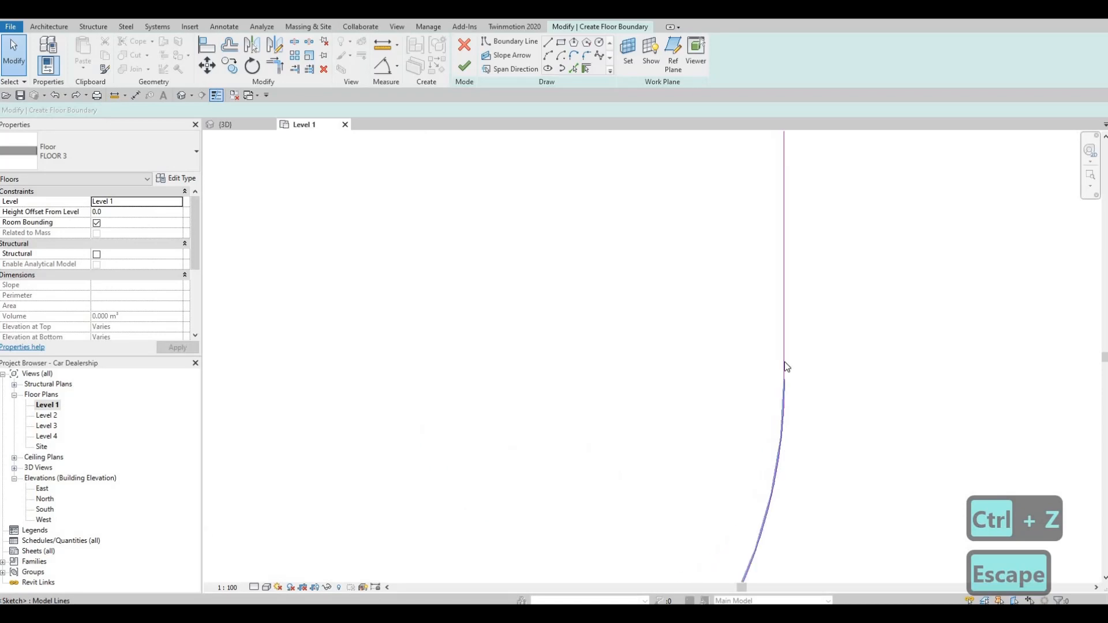
{"action": "key", "text": "Escape"}
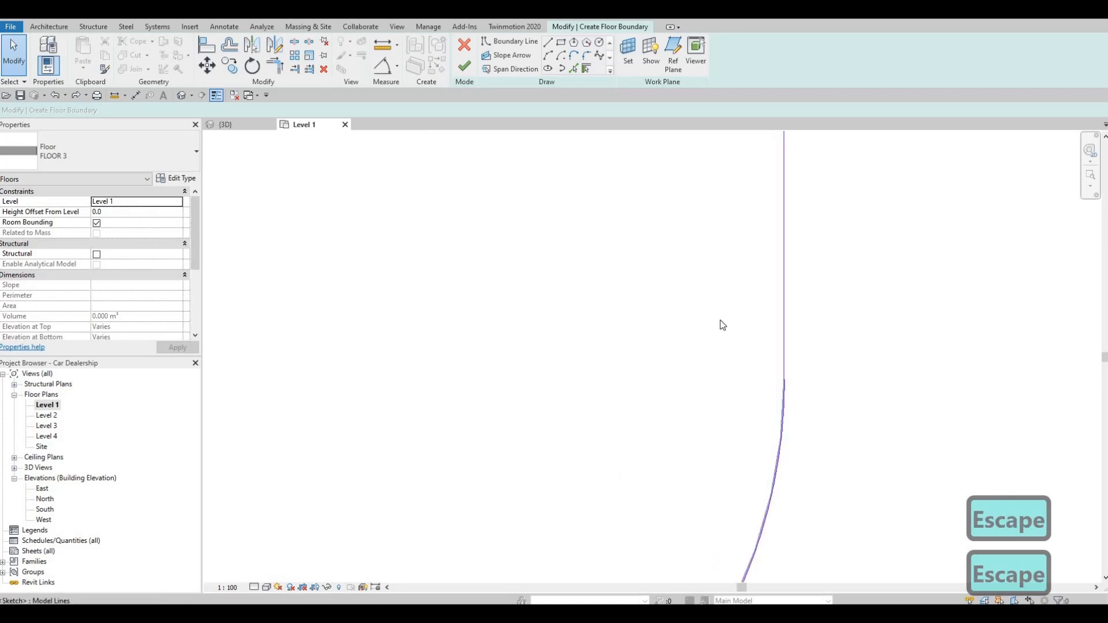
{"action": "scroll", "coordinate": [725, 302], "scroll_direction": "down", "scroll_amount": 6}
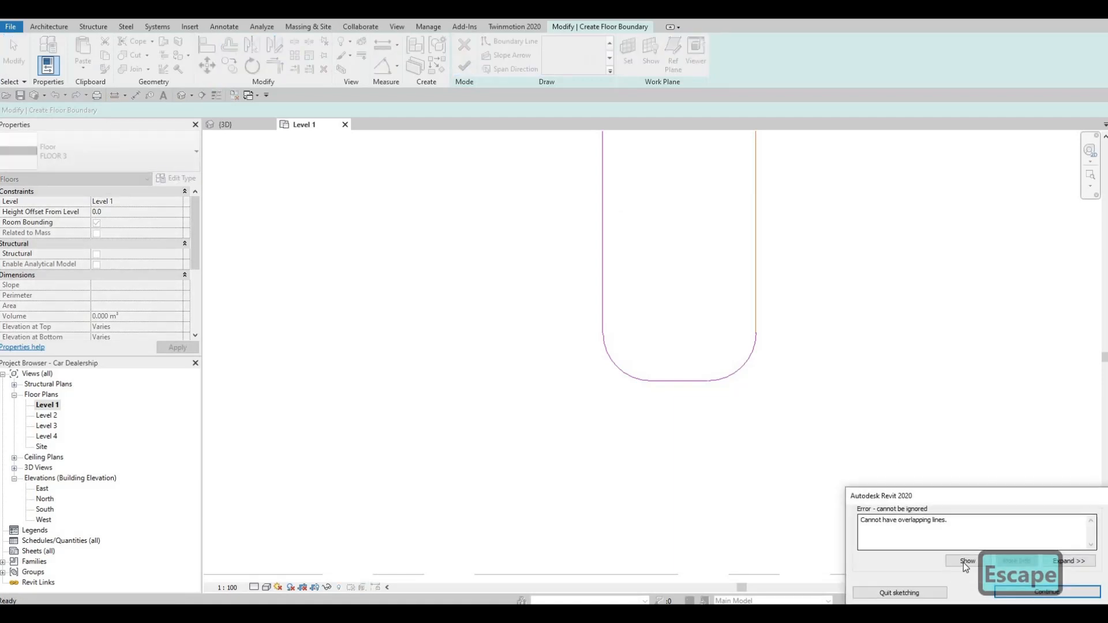
{"action": "left_click", "coordinate": [965, 561]}
{"action": "scroll", "coordinate": [675, 240], "scroll_direction": "up", "scroll_amount": 5}
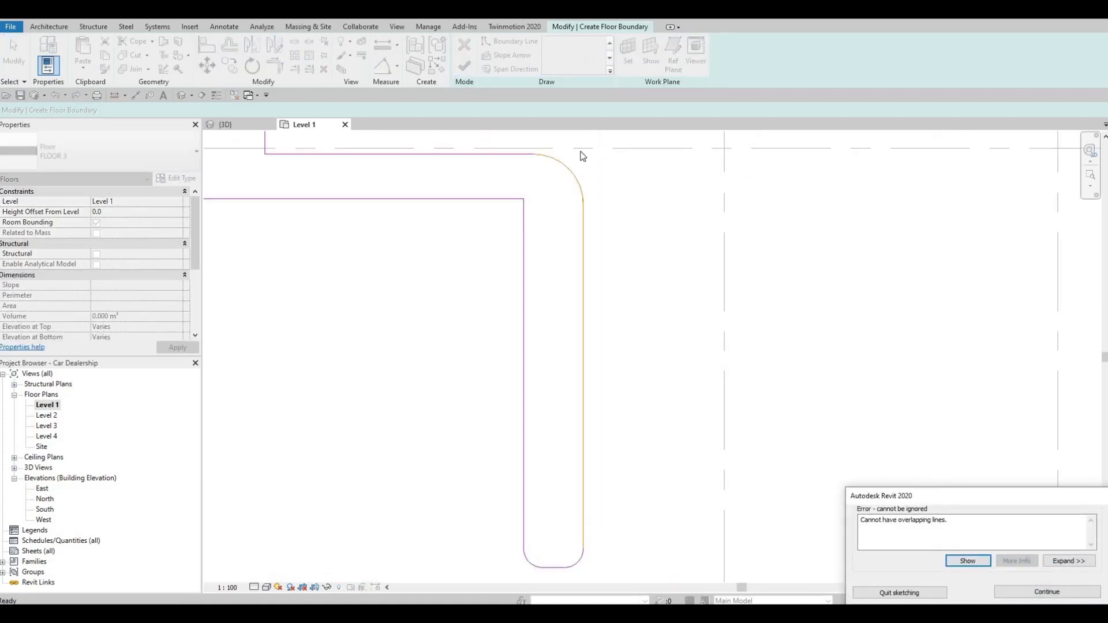
{"action": "middle_click_drag", "start_coordinate": [532, 258], "coordinate": [563, 399]}
{"action": "scroll", "coordinate": [583, 310], "scroll_direction": "up", "scroll_amount": 4}
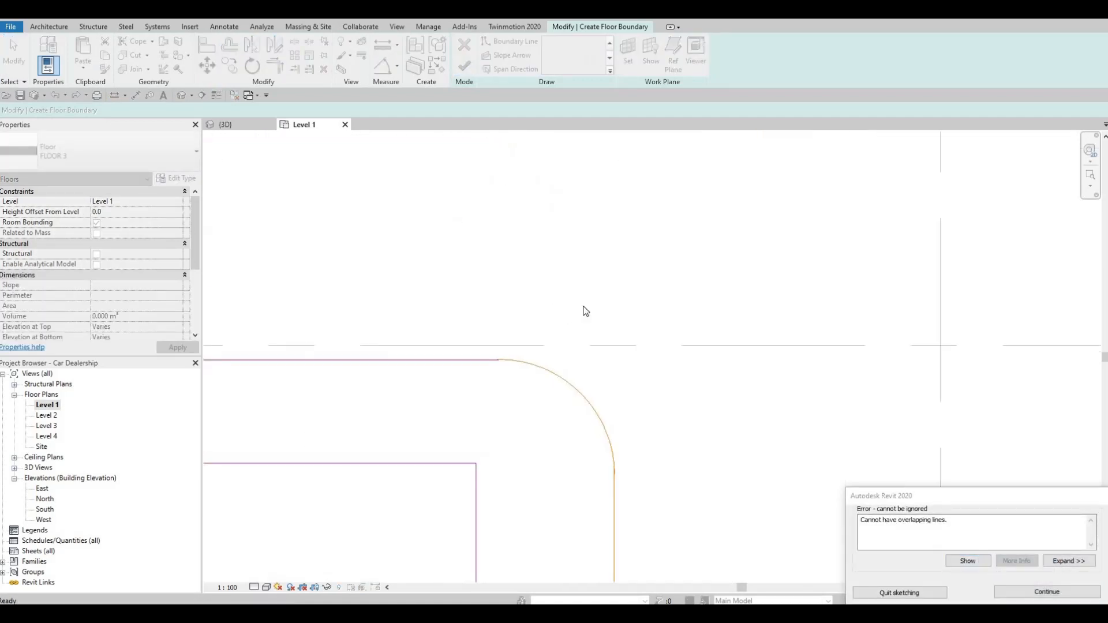
{"action": "scroll", "coordinate": [586, 310], "scroll_direction": "down", "scroll_amount": 5}
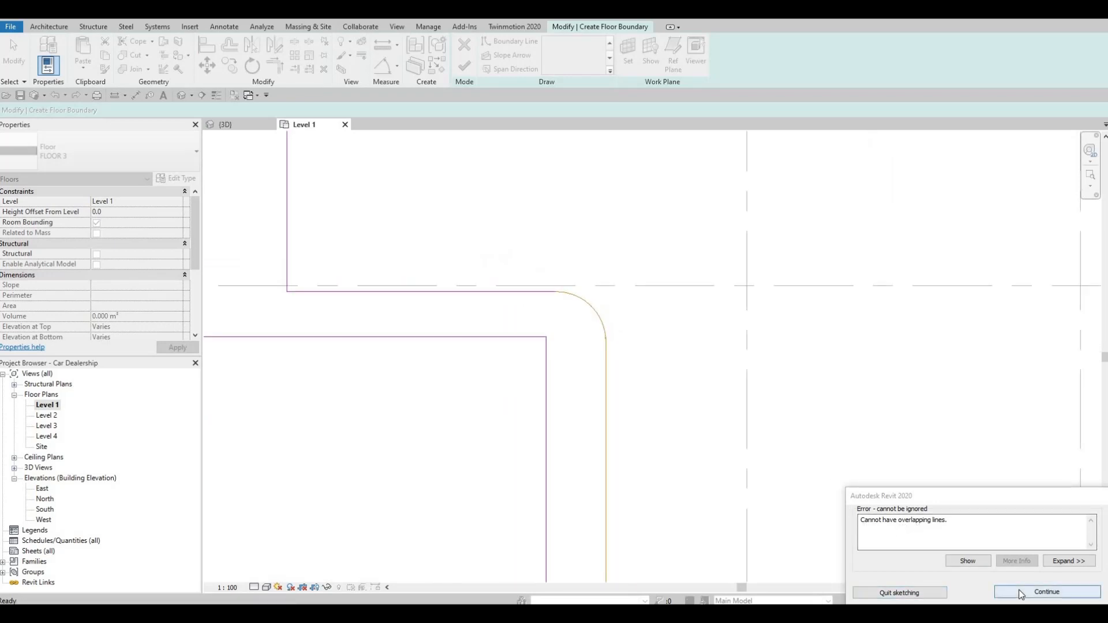
{"action": "left_click", "coordinate": [1046, 592]}
{"action": "scroll", "coordinate": [594, 299], "scroll_direction": "up", "scroll_amount": 2}
{"action": "key", "text": "Escape"}
{"action": "key", "text": "Escape"}
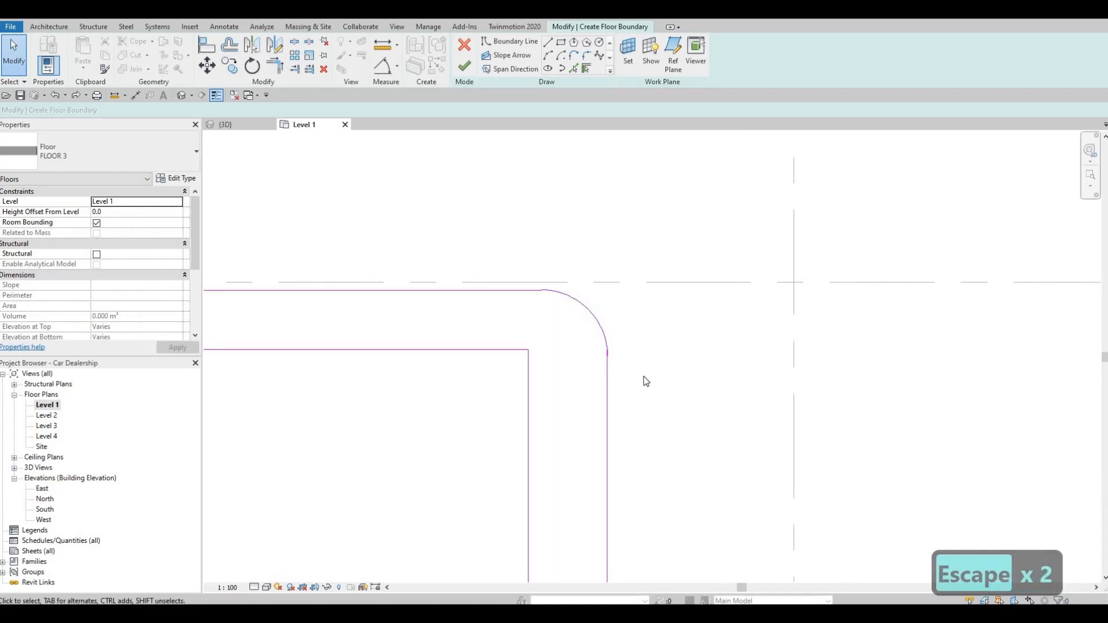
Trim the outer corner's fillet arc and the leg's outer long edge to each other to remove their overlap
{"action": "left_click_drag", "start_coordinate": [525, 266], "coordinate": [641, 370]}
{"action": "scroll", "coordinate": [621, 371], "scroll_direction": "up", "scroll_amount": 3}
{"action": "key", "text": "Escape"}
{"action": "key", "text": "Escape"}
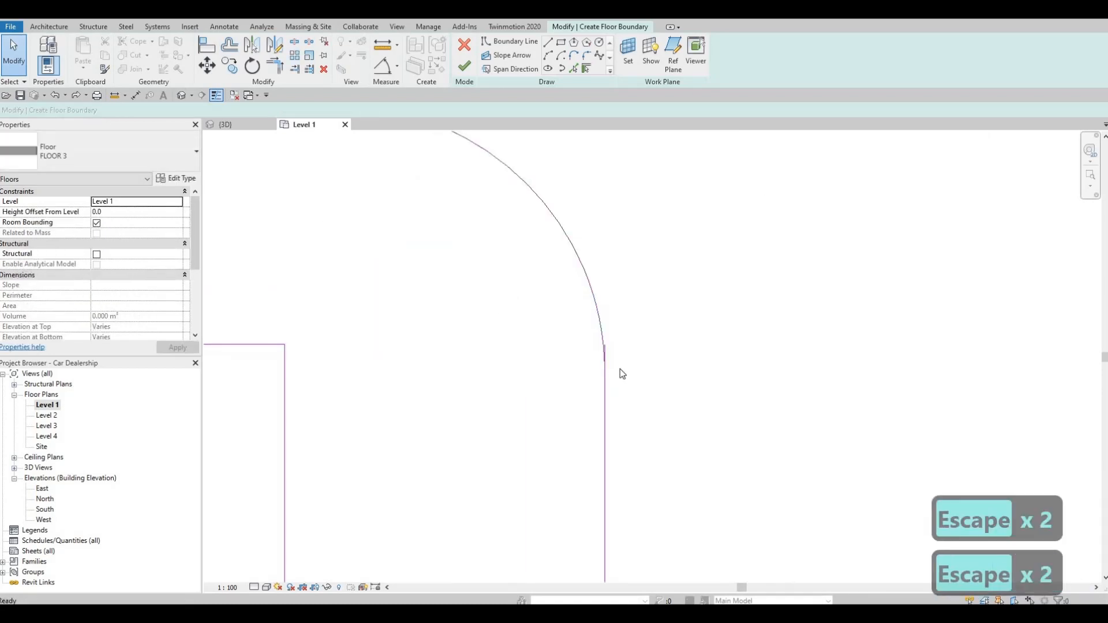
{"action": "scroll", "coordinate": [603, 353], "scroll_direction": "up", "scroll_amount": 1}
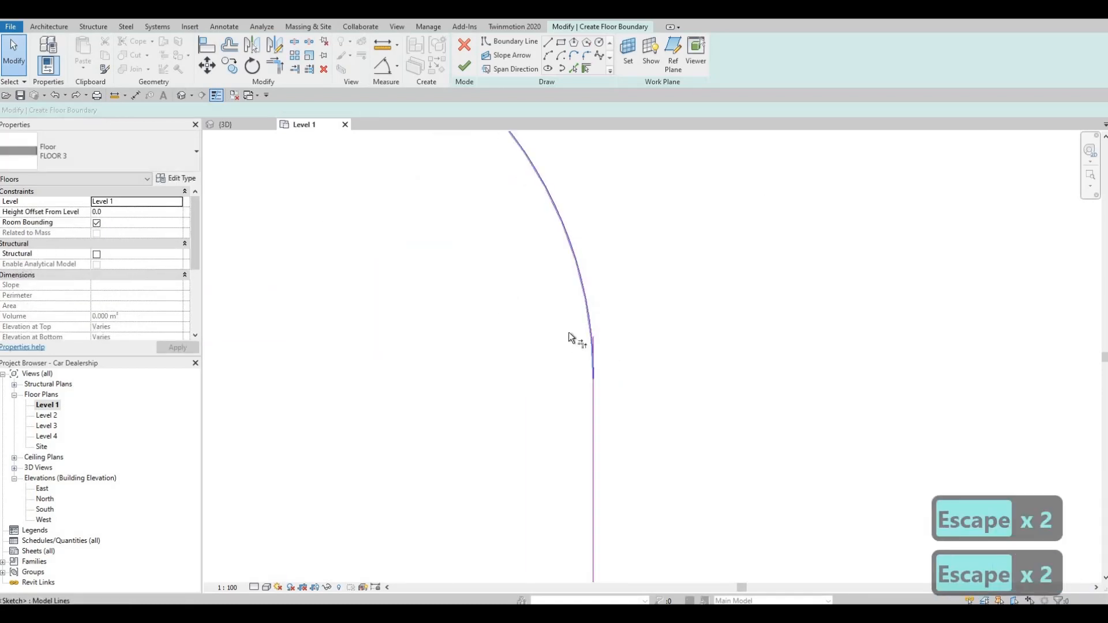
{"action": "key", "text": "t"}
{"action": "key", "text": "r"}
{"action": "left_click", "coordinate": [575, 263]}
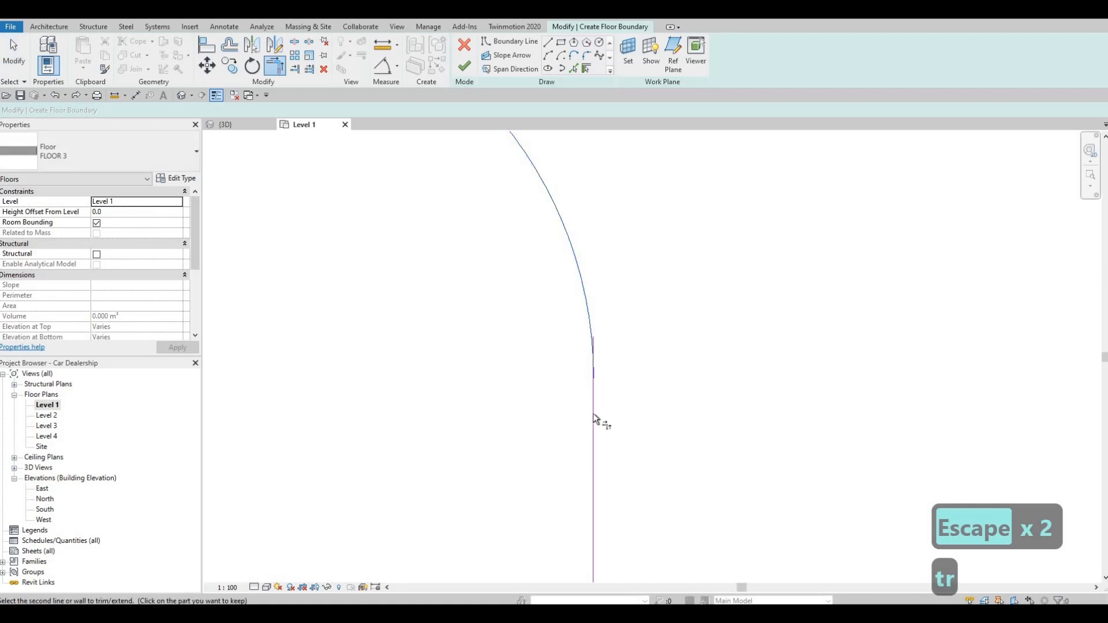
{"action": "left_click", "coordinate": [598, 382]}
{"action": "scroll", "coordinate": [596, 337], "scroll_direction": "down", "scroll_amount": 5}
{"action": "key", "text": "Escape"}
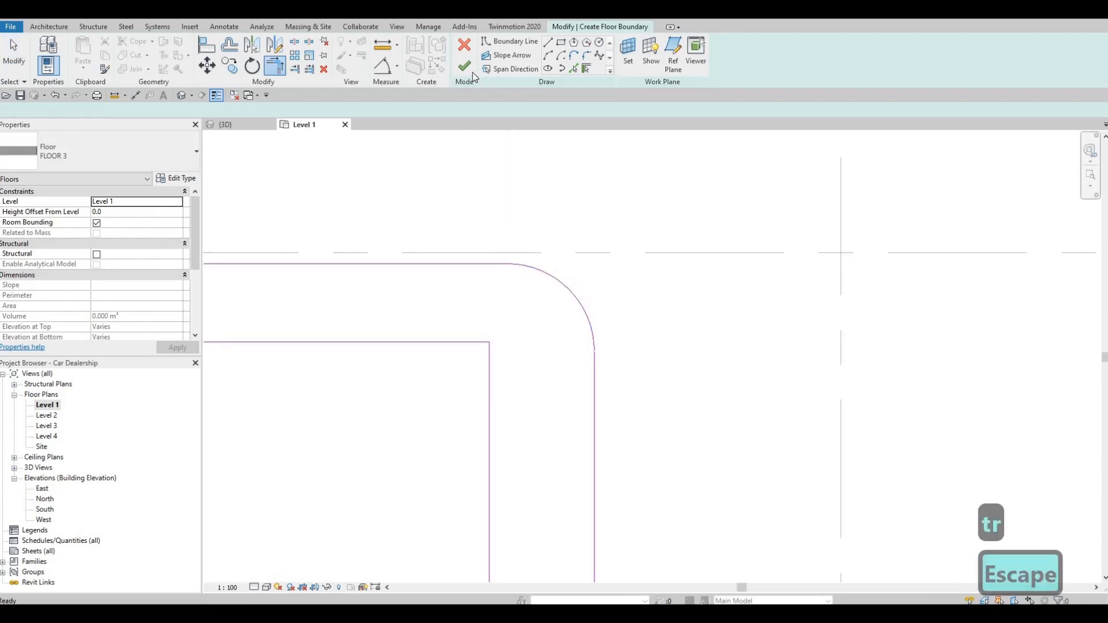
Finish the FLOOR 3 boundary sketch, deselect the floor and switch to the 3D view
{"action": "scroll", "coordinate": [589, 195], "scroll_direction": "down", "scroll_amount": 5}
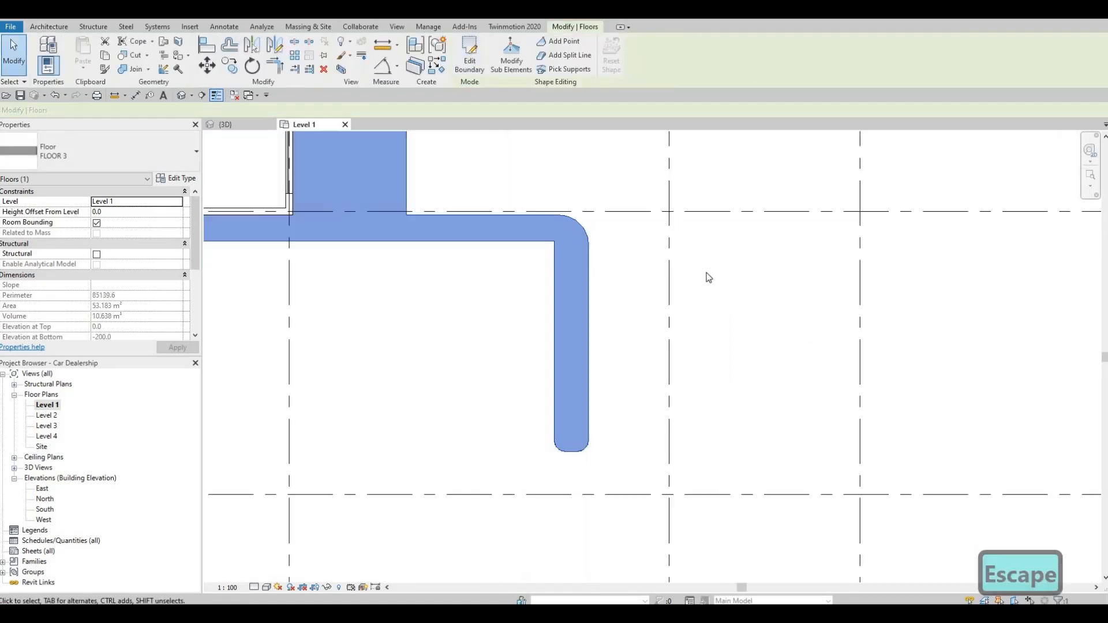
{"action": "middle_click_drag", "start_coordinate": [607, 242], "coordinate": [711, 297]}
{"action": "scroll", "coordinate": [711, 297], "scroll_direction": "down", "scroll_amount": 1}
{"action": "key", "text": "Escape"}
{"action": "key", "text": "Escape"}
{"action": "scroll", "coordinate": [536, 296], "scroll_direction": "down", "scroll_amount": 2}
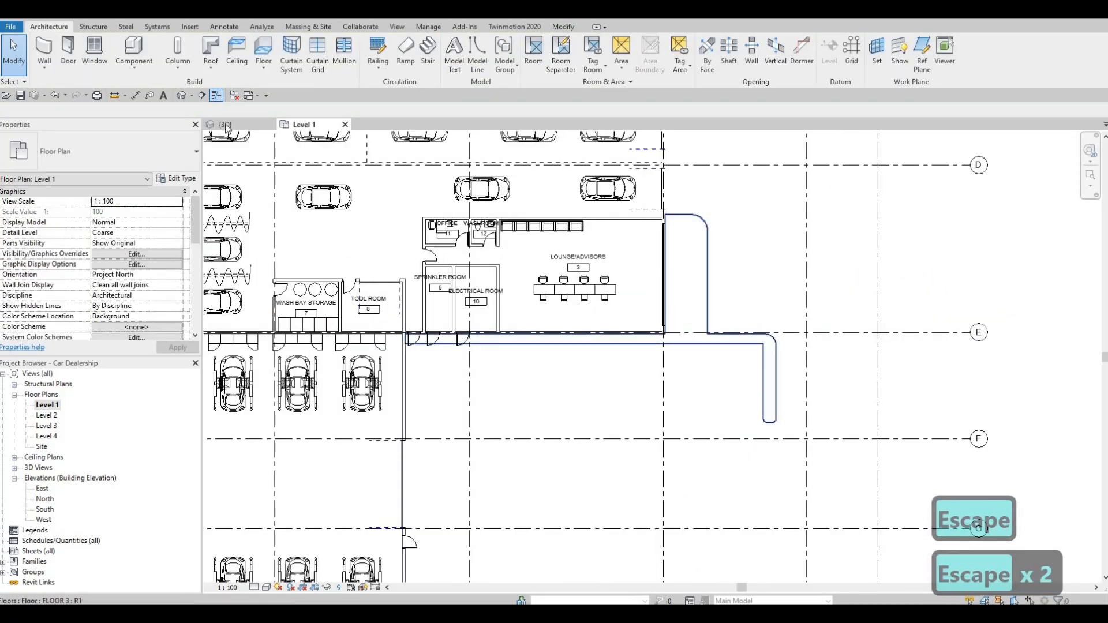
{"action": "key", "text": "ctrl+Tab"}
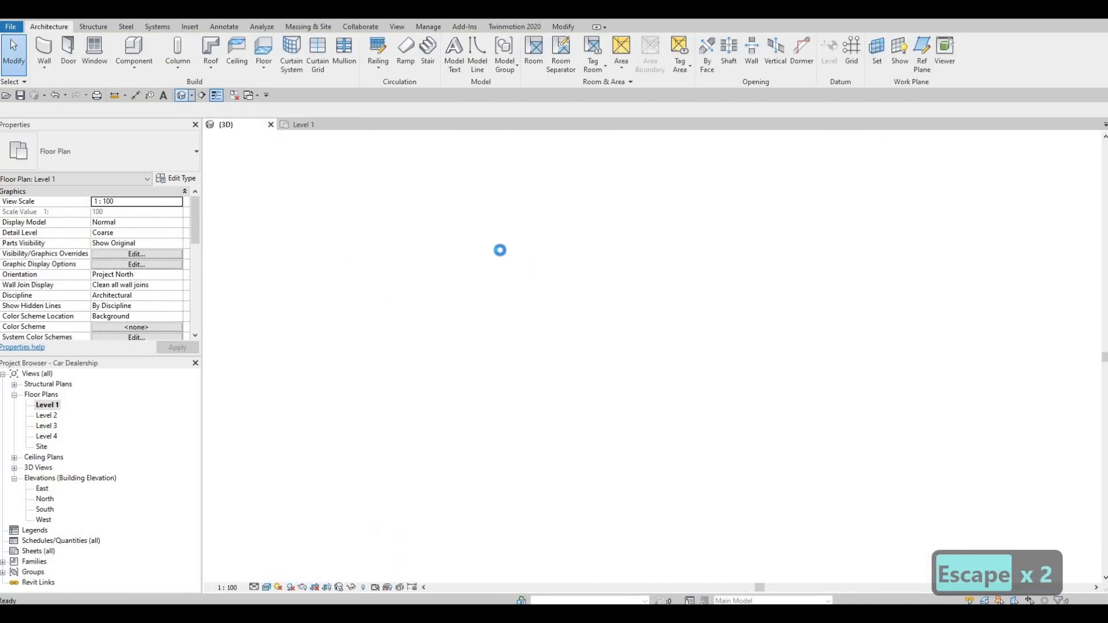